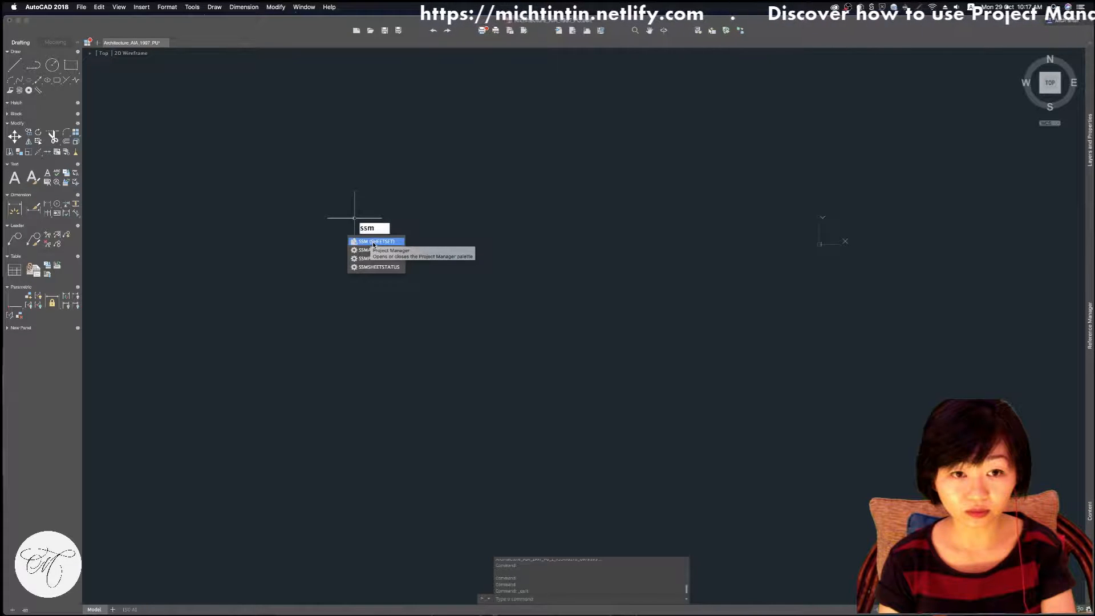
Open the Project Manager palette with the SSM (SHEETSET) command
left_click(374, 244)
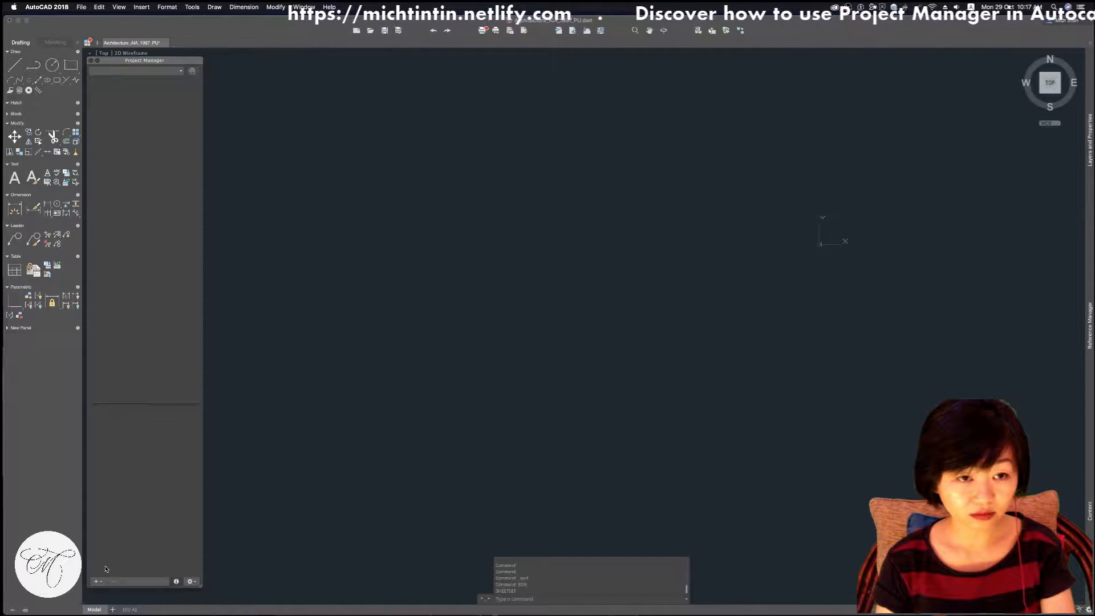
key("super+Tab")
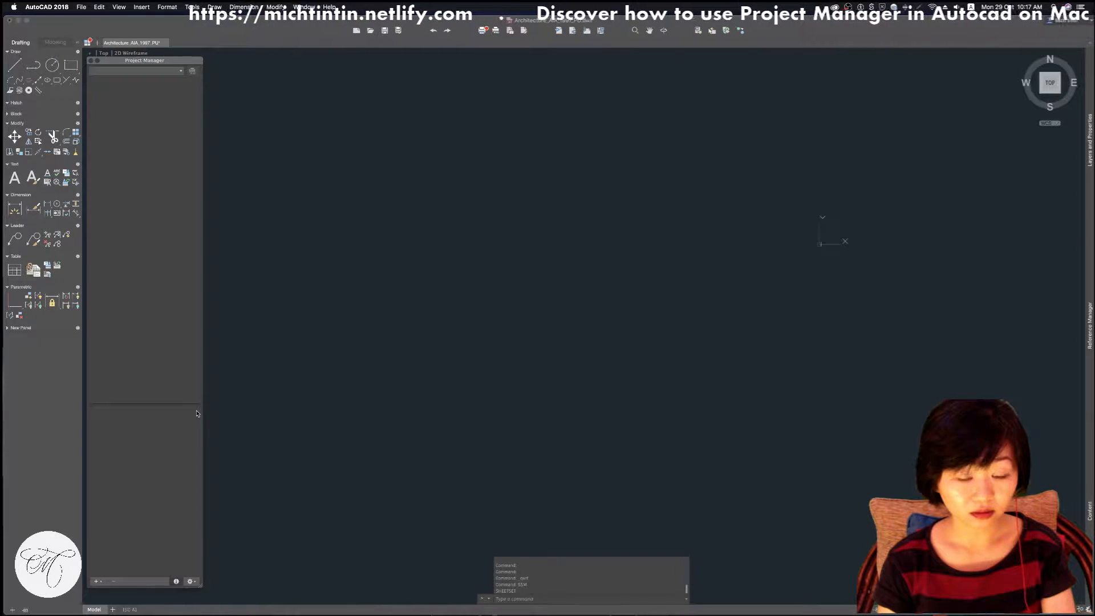
key("super+Tab")
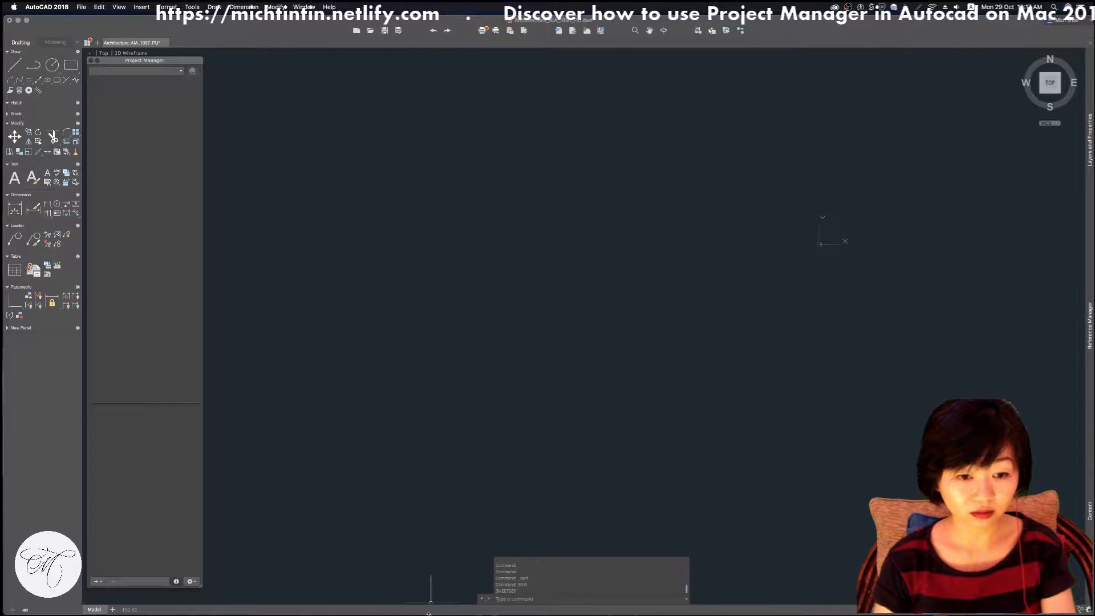
mouse_move(428, 613)
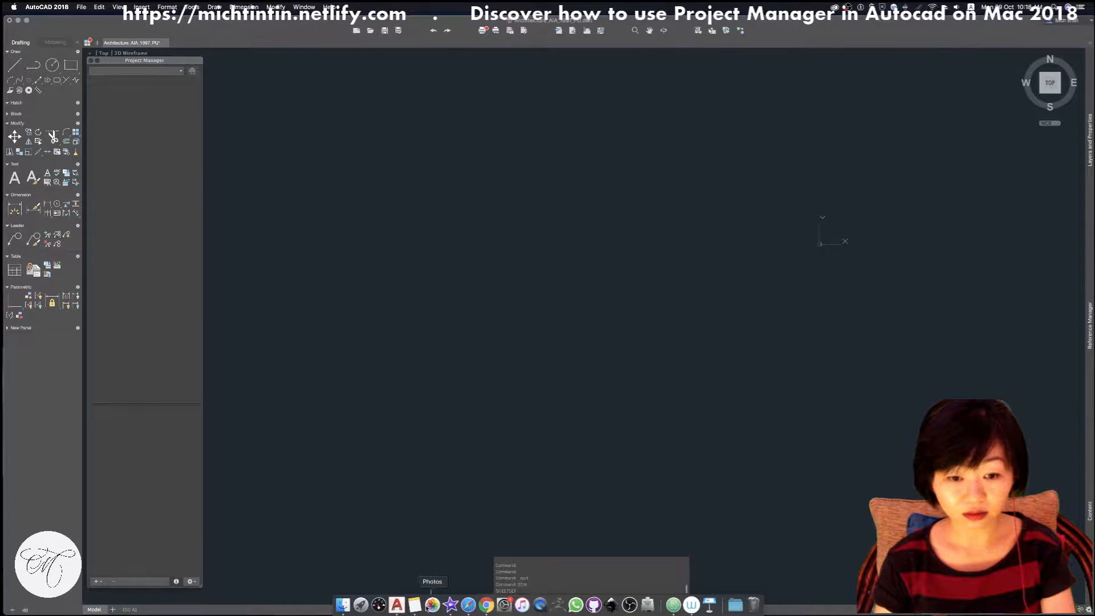
left_click(361, 608)
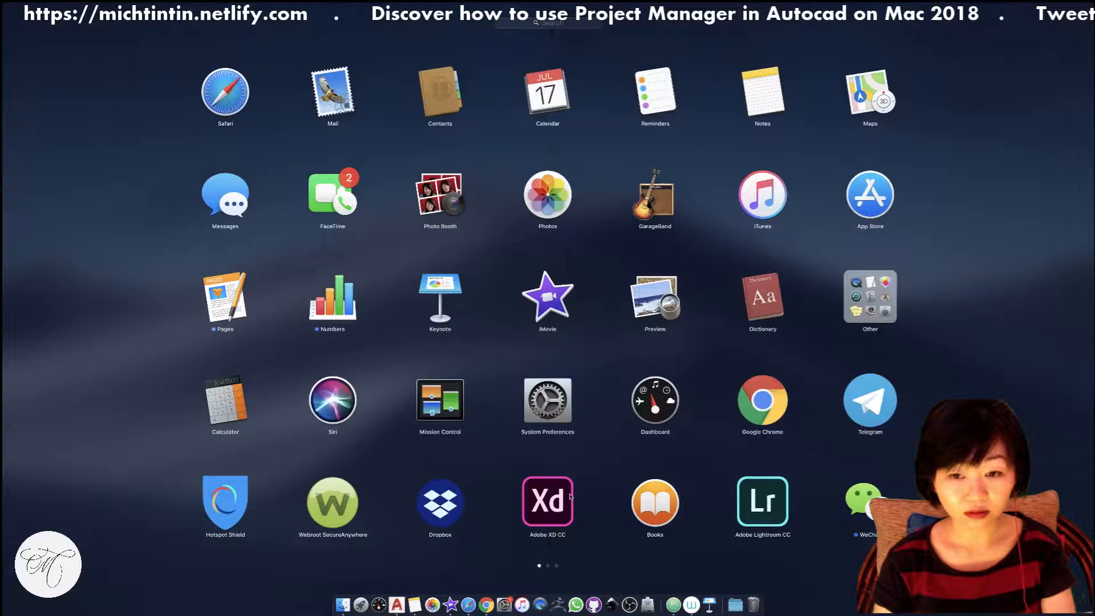
left_click(452, 284)
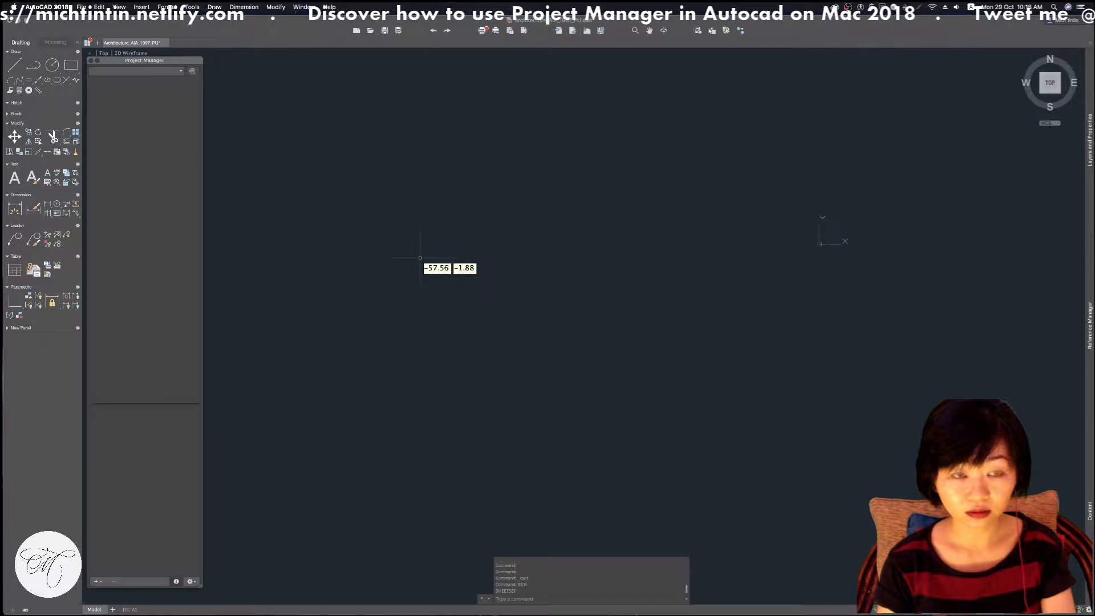
left_click(97, 582)
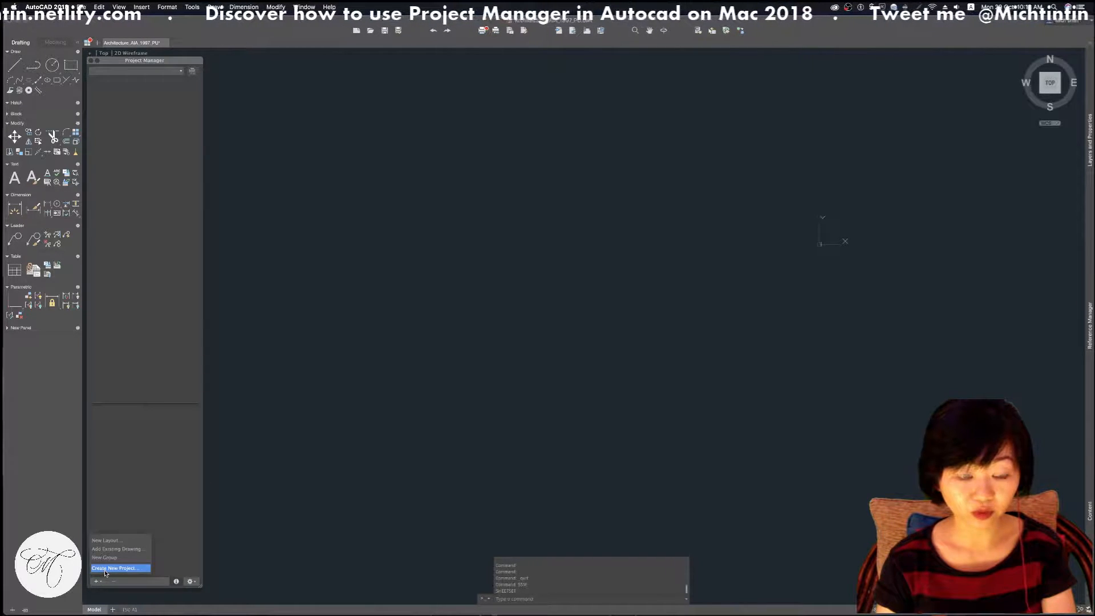
left_click(104, 568)
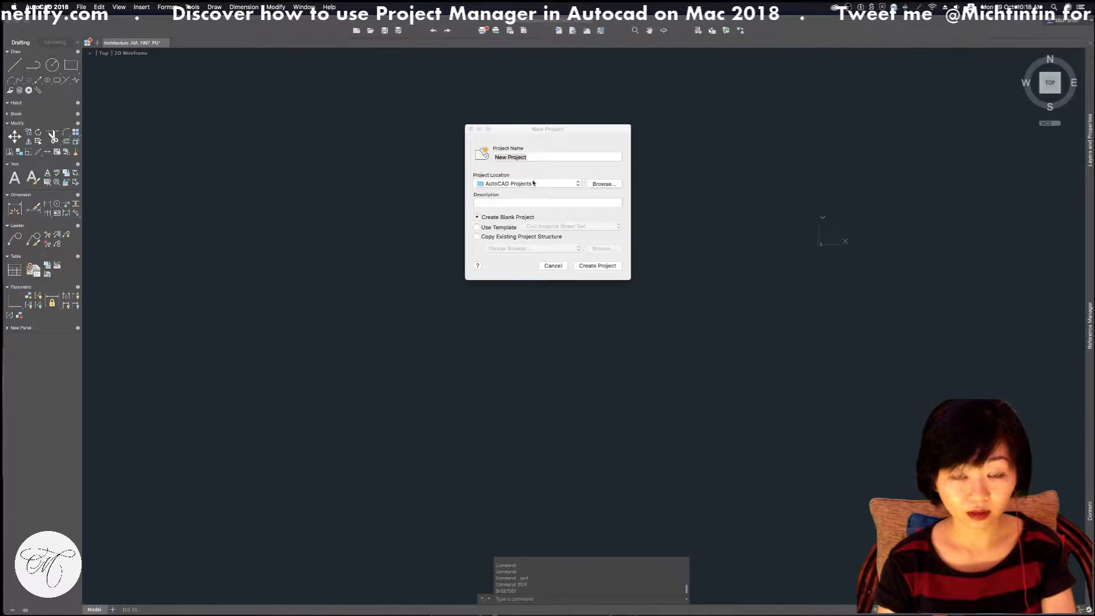
left_click(557, 267)
left_click(549, 269)
Switch to Finder and browse from the home folder to 2018 and its 1_DWG subfolder
key("super+Tab")
key("super+Tab")
key("super+Tab")
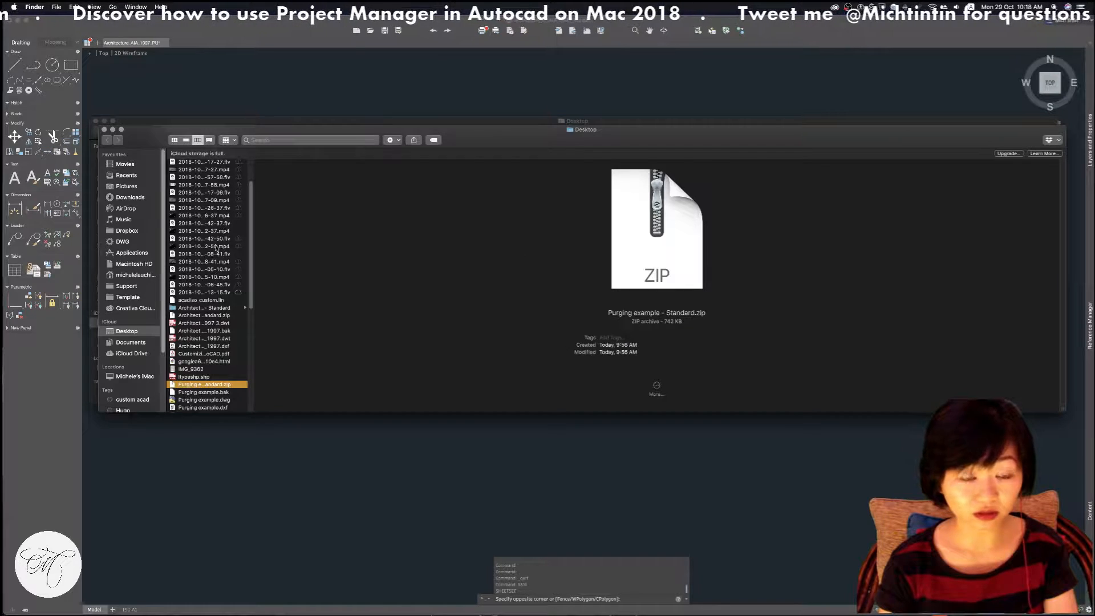
left_click(139, 277)
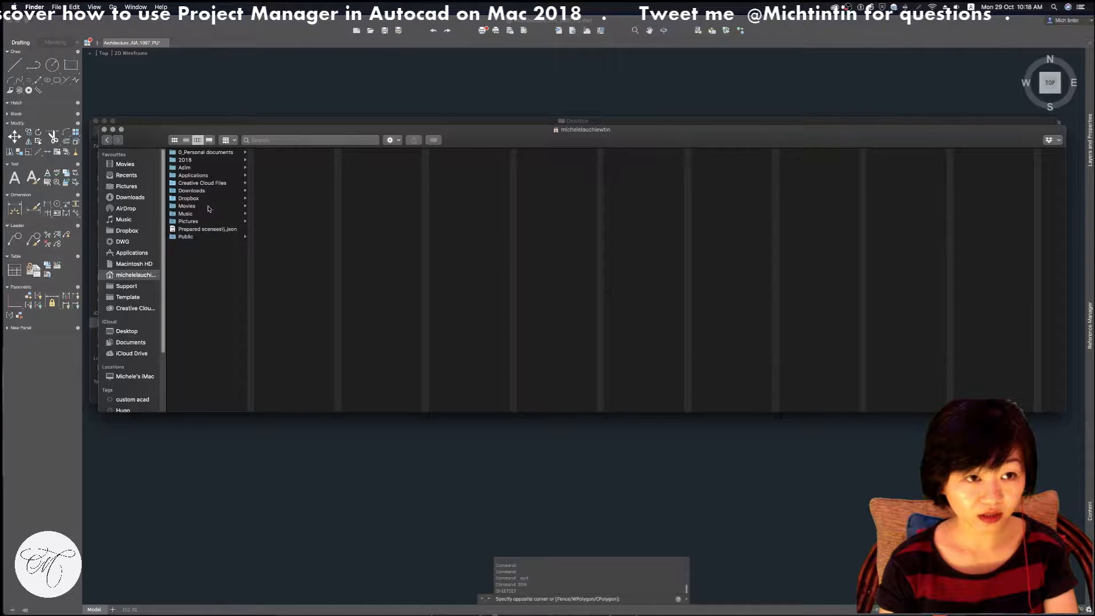
left_click(208, 161)
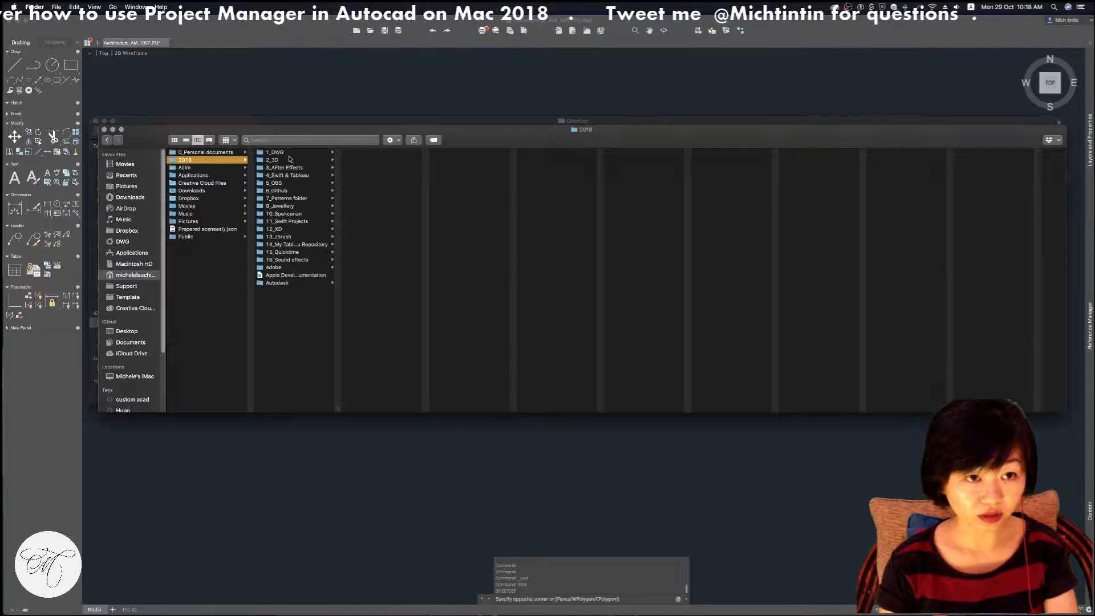
left_click(285, 152)
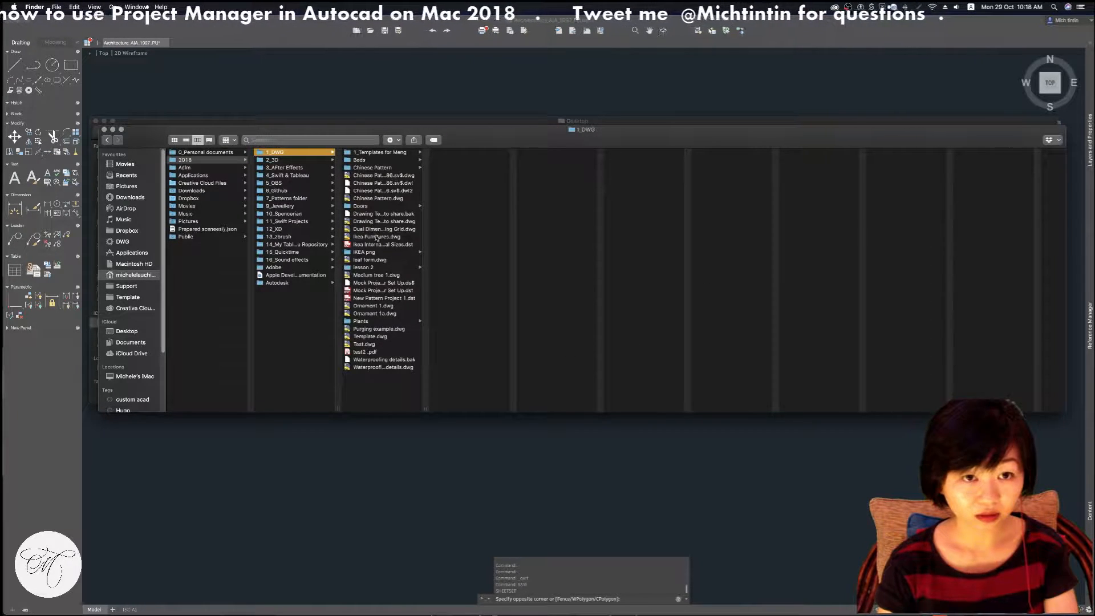
Open the drawing "Drawing Template to share.dwg" in AutoCAD
left_click(396, 222)
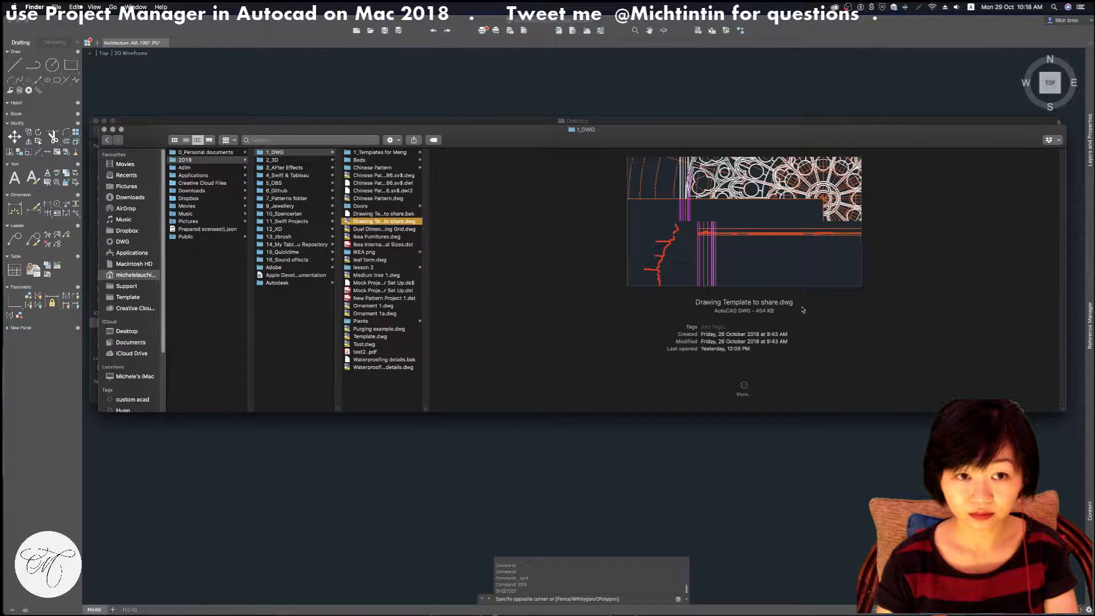
key("Return")
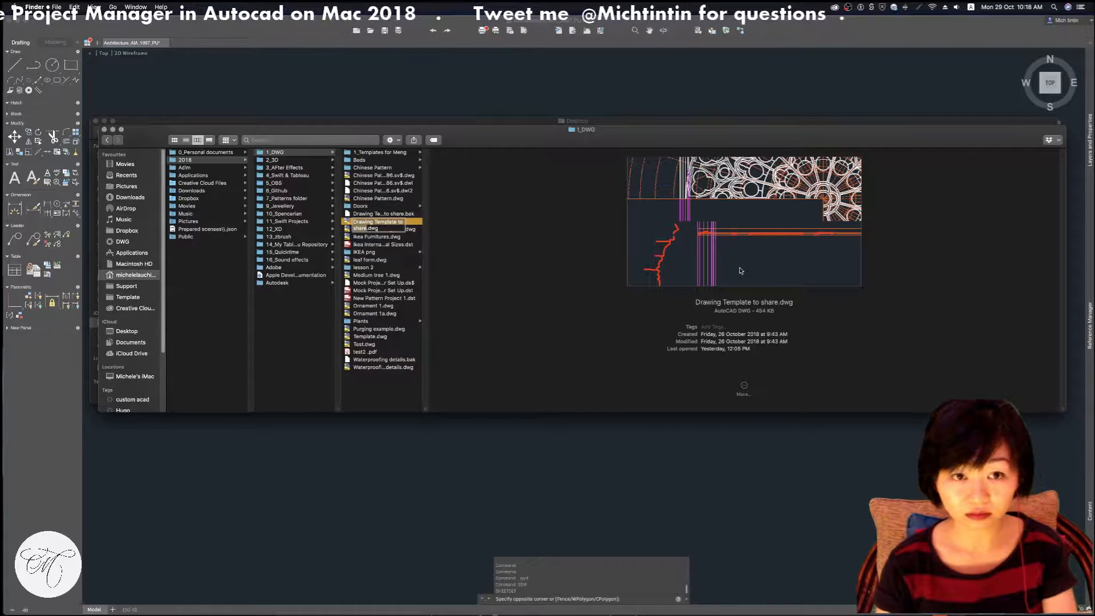
left_click(388, 267)
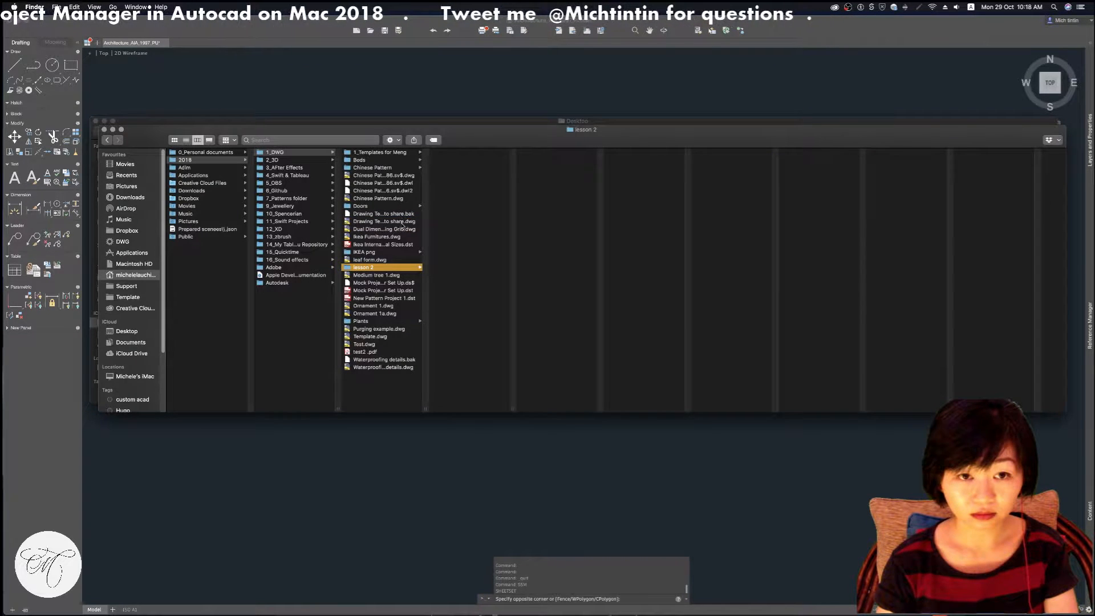
left_click(401, 222)
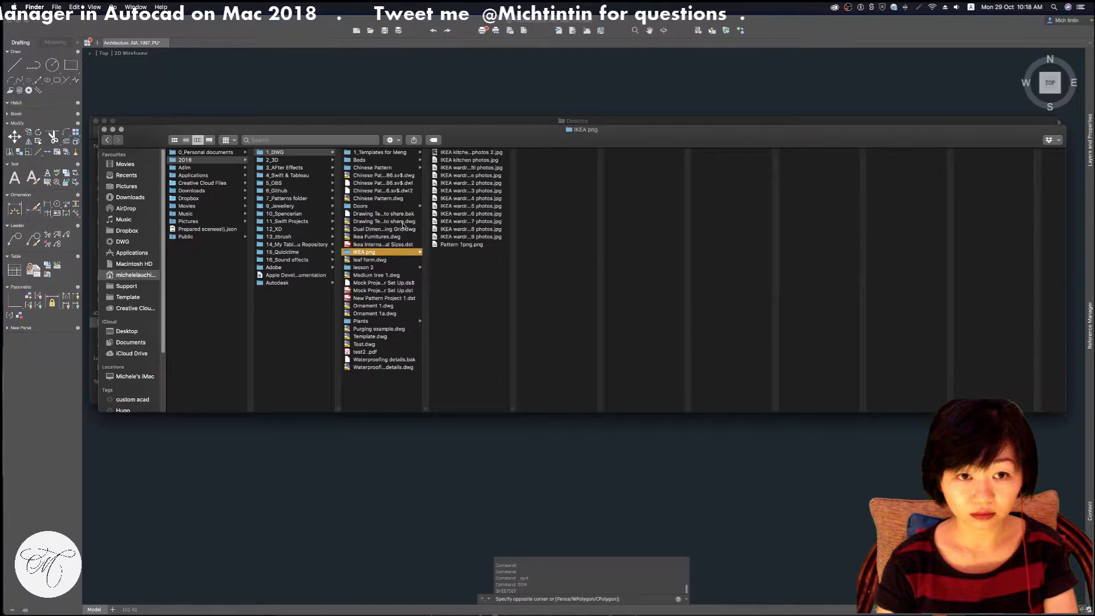
double_click(402, 222)
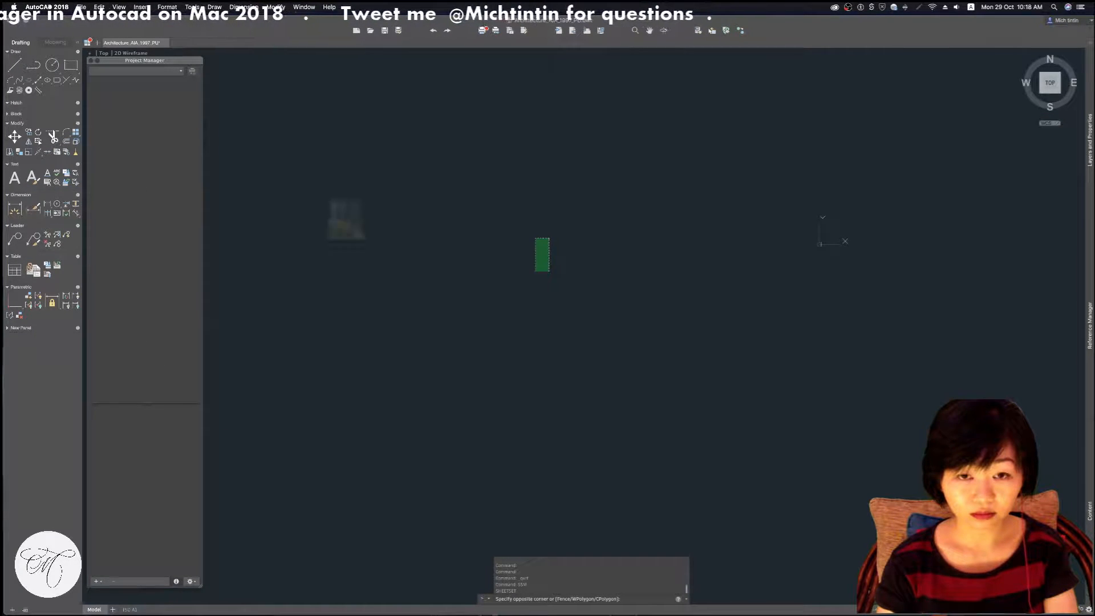
key("super+Tab")
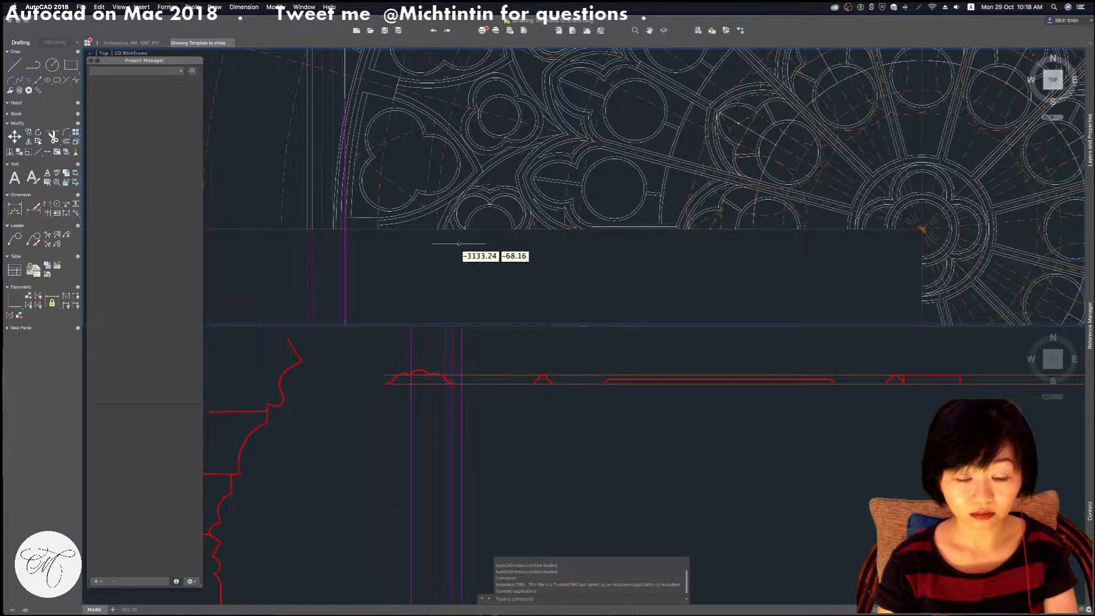
left_click(491, 364)
key("Escape")
key("Escape")
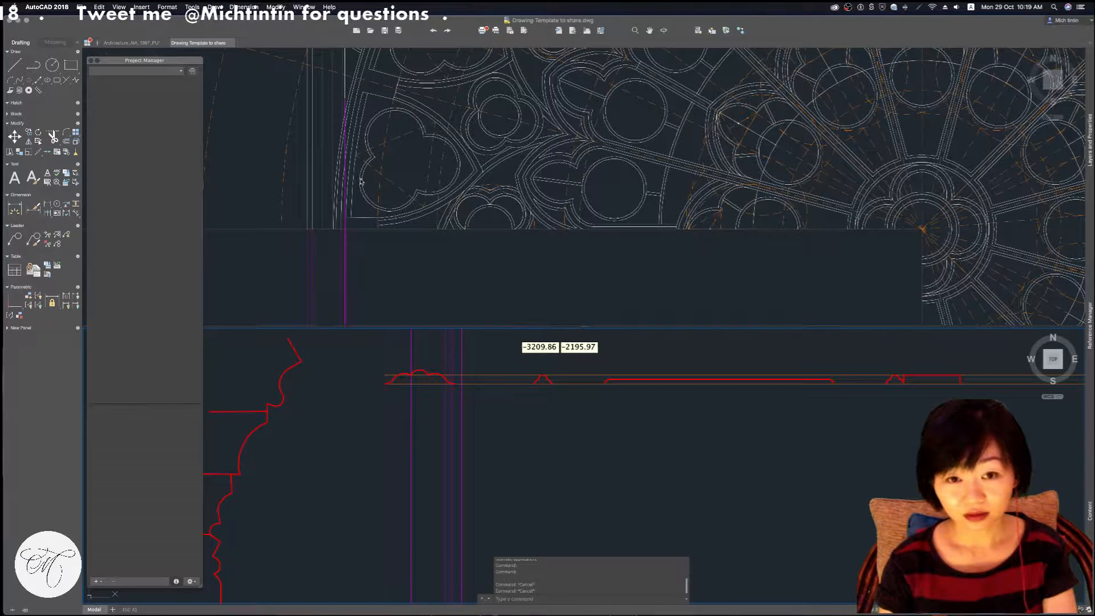
key("Escape")
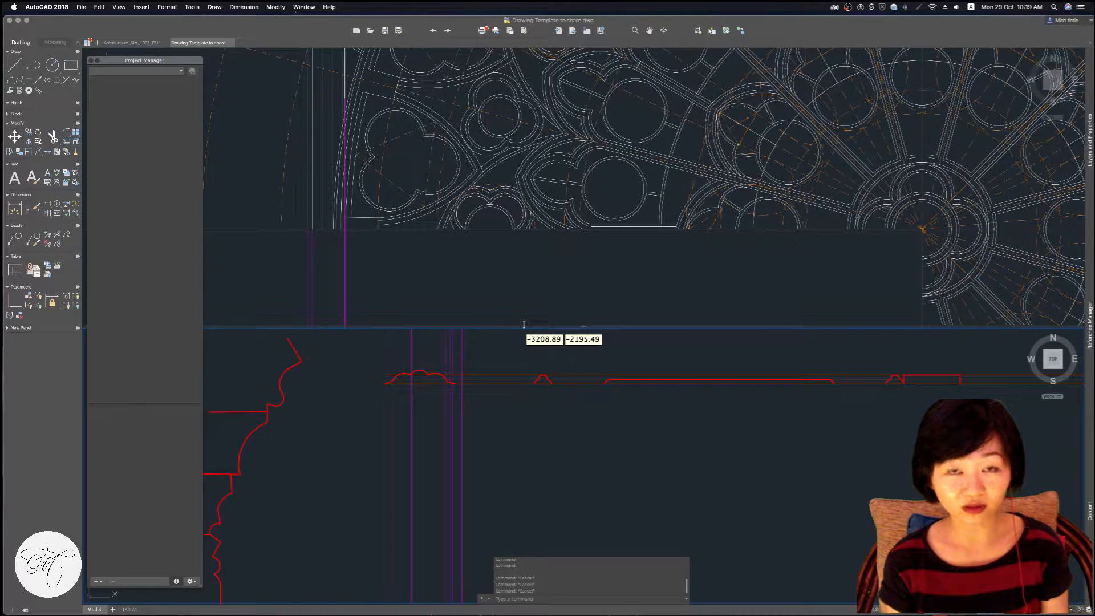
left_click(468, 336)
key("Escape")
key("Escape")
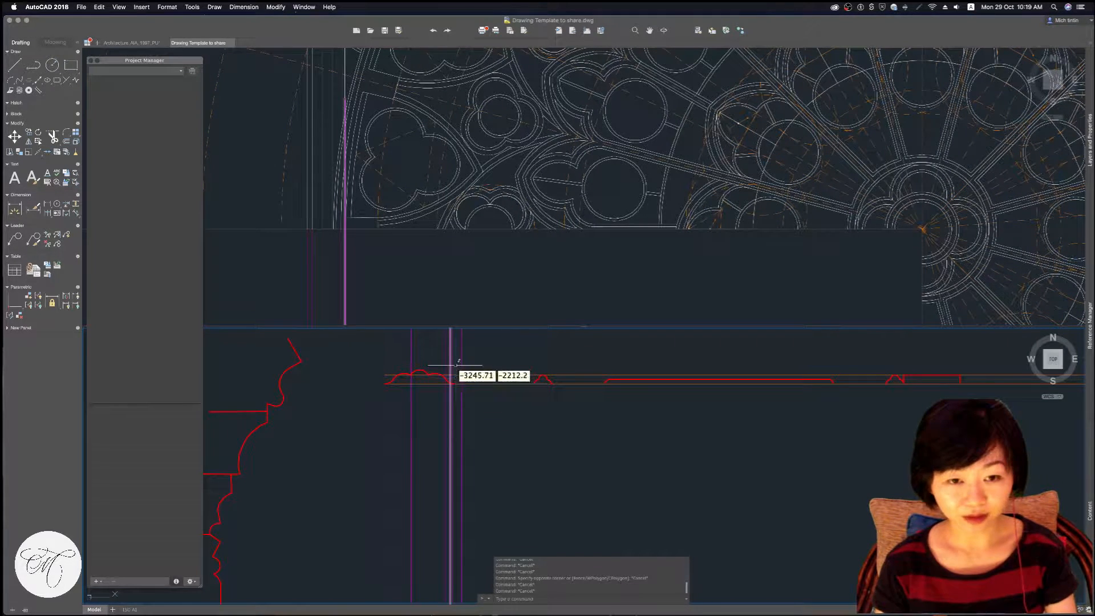
Change the model space viewport configuration to Single with the VPORTS command
key("Escape")
key("Escape")
type("v")
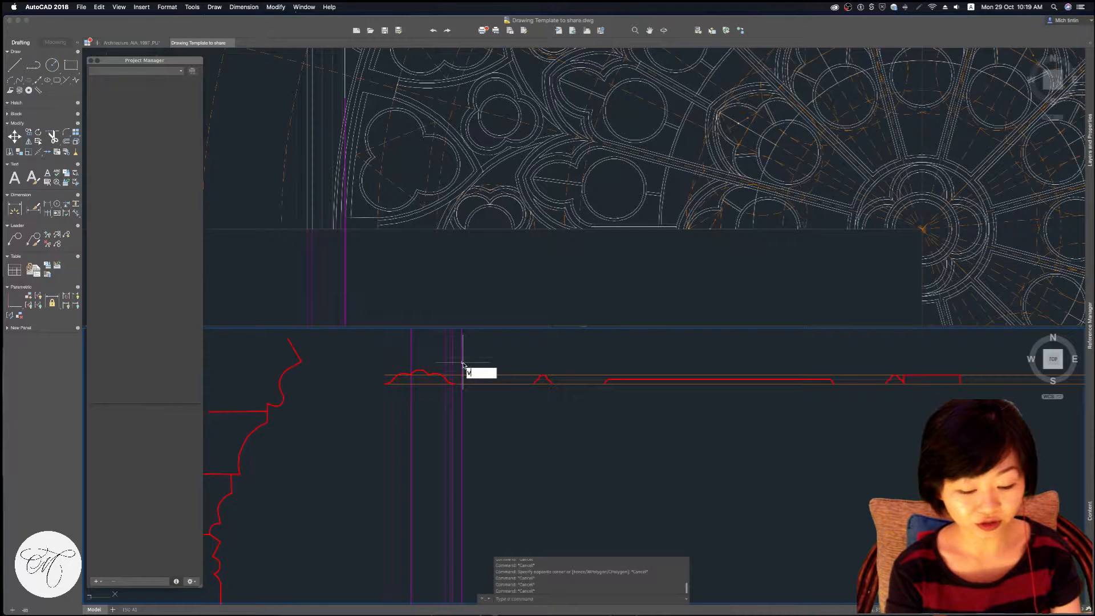
type("port")
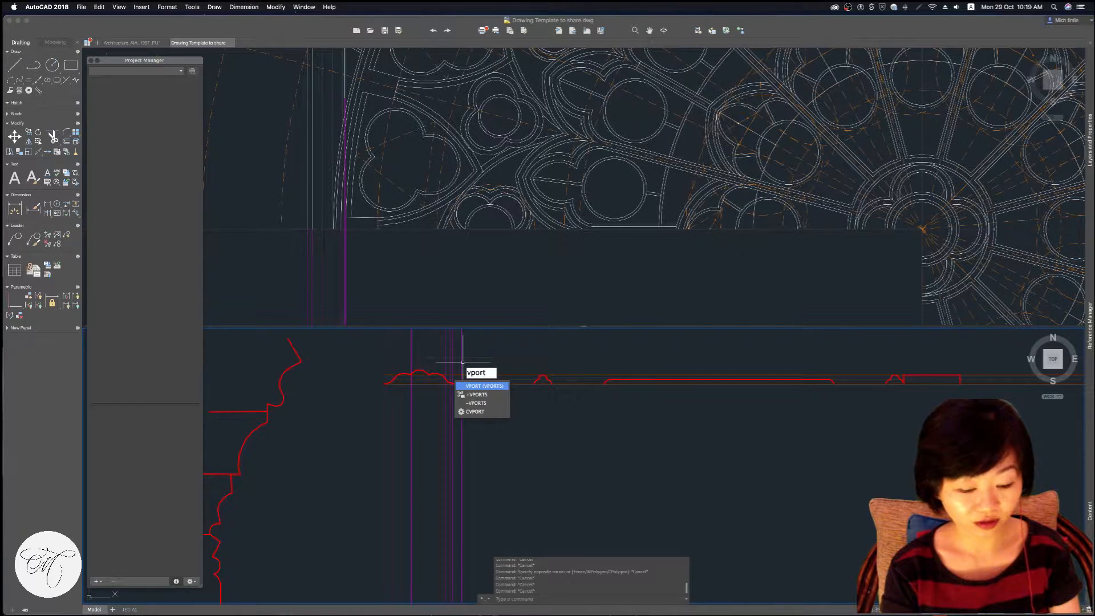
key("Return")
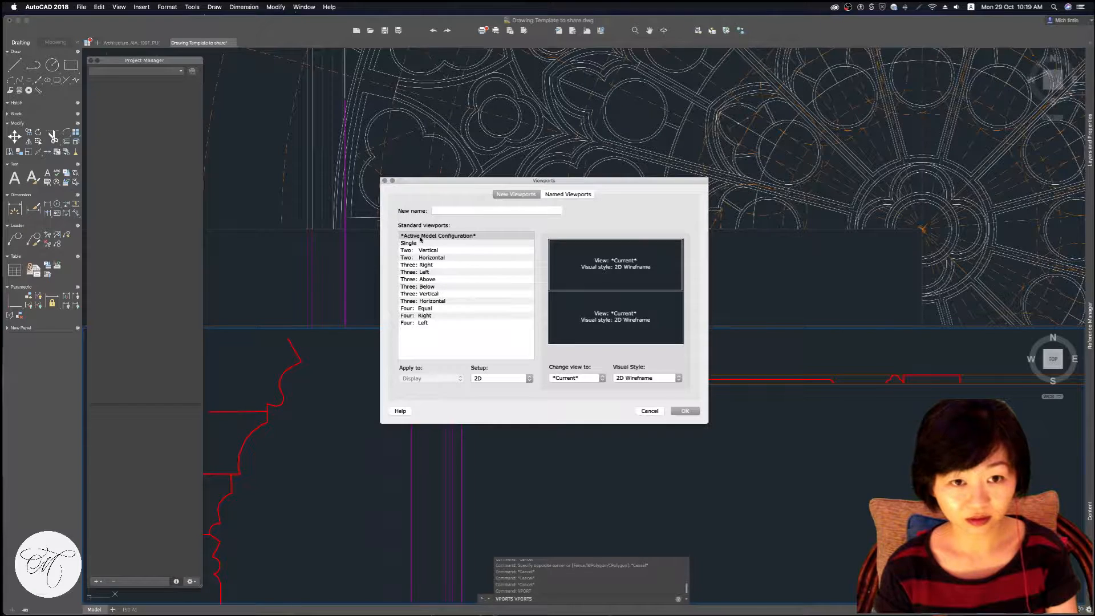
left_click(419, 244)
left_click(685, 411)
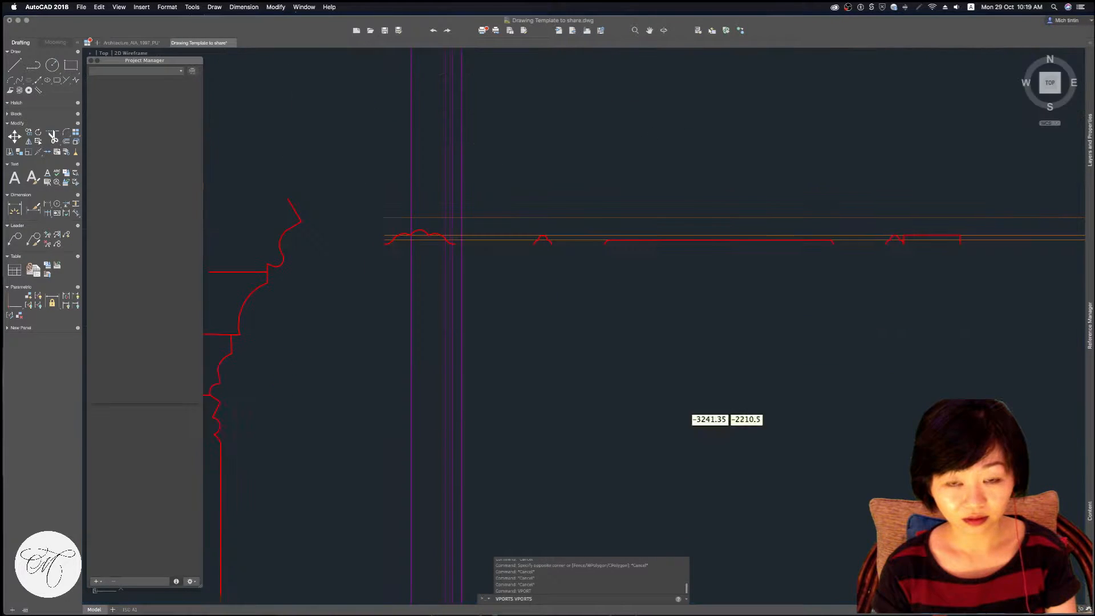
Draw a rectangle around the red moulding profile and the horizontal orange lines below the ornament pattern
scroll(554, 234, "up", 6)
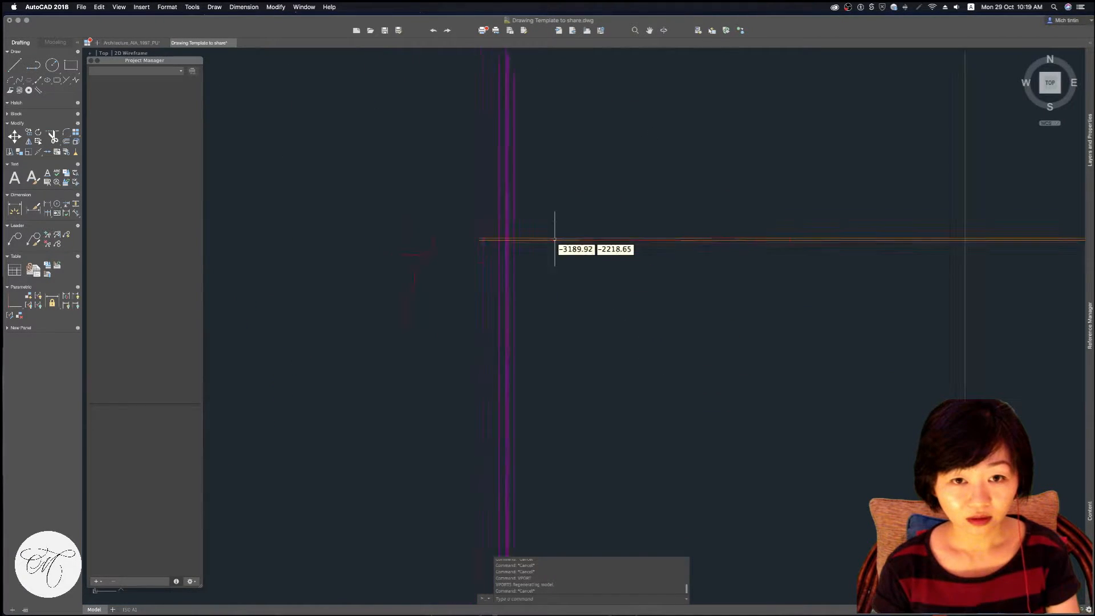
middle_click_drag(581, 325, 480, 451)
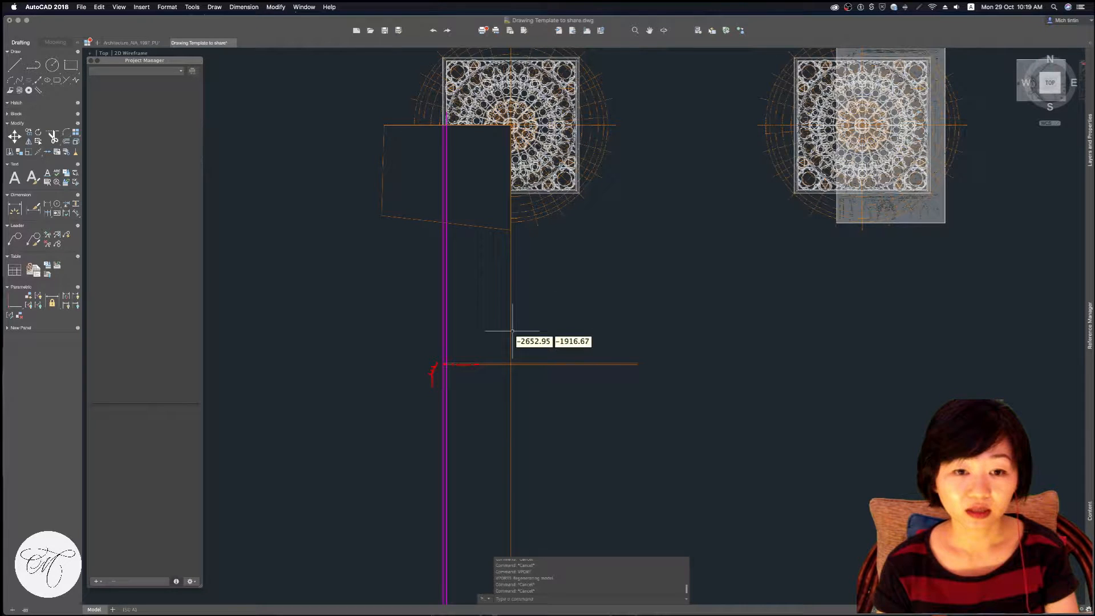
type("rec")
key("Return")
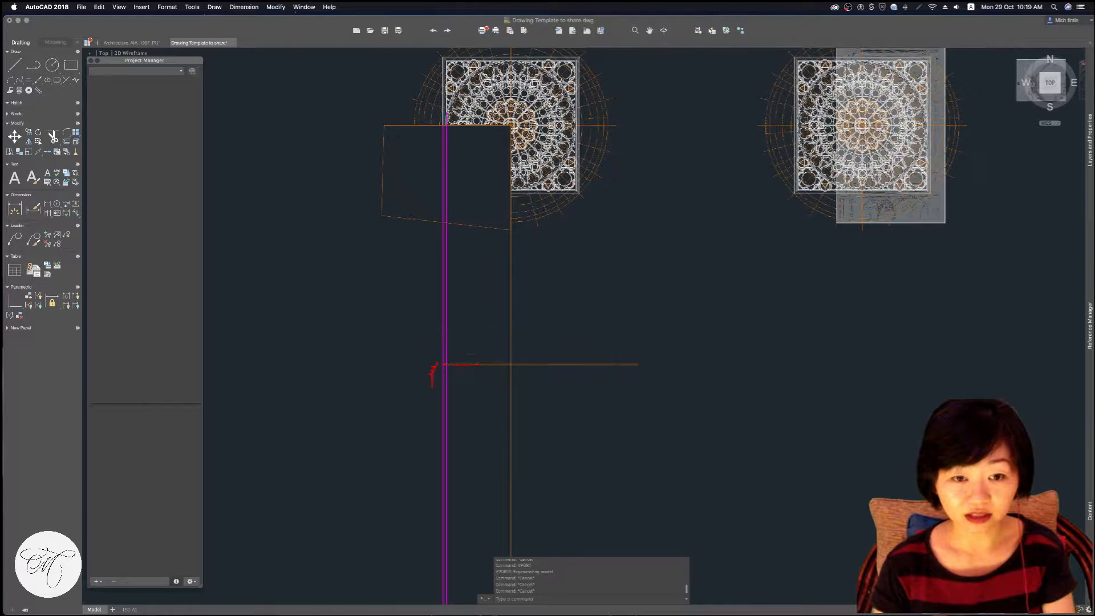
left_click(400, 332)
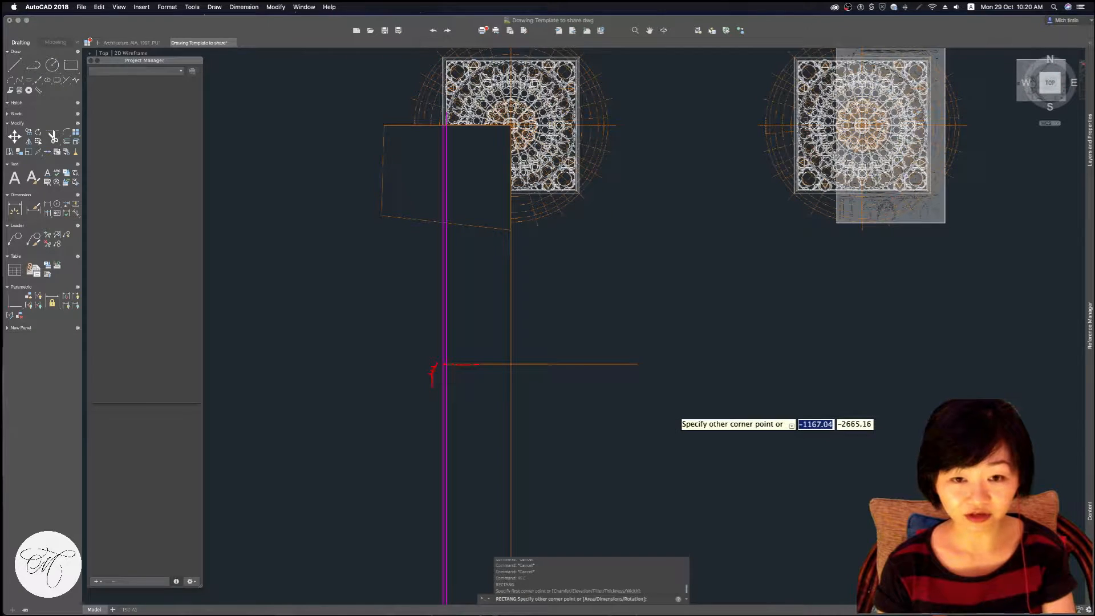
left_click(677, 414)
key("Escape")
Add the multiline text "elevation" with a text height of 10 just above the new rectangle
type("t")
key("Return")
left_click(604, 305)
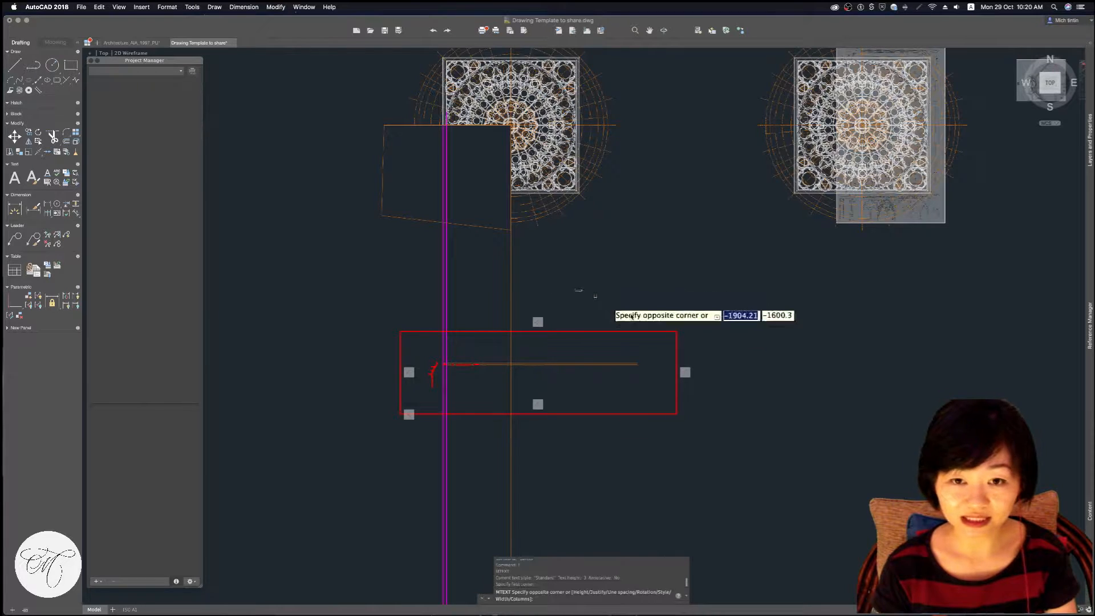
left_click(666, 336)
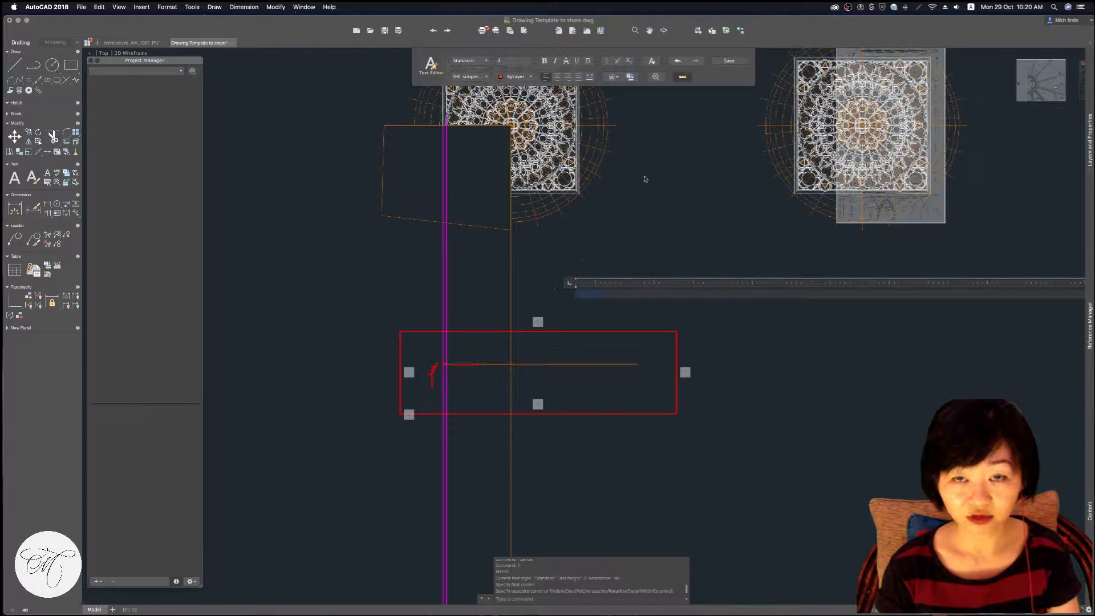
left_click(518, 60)
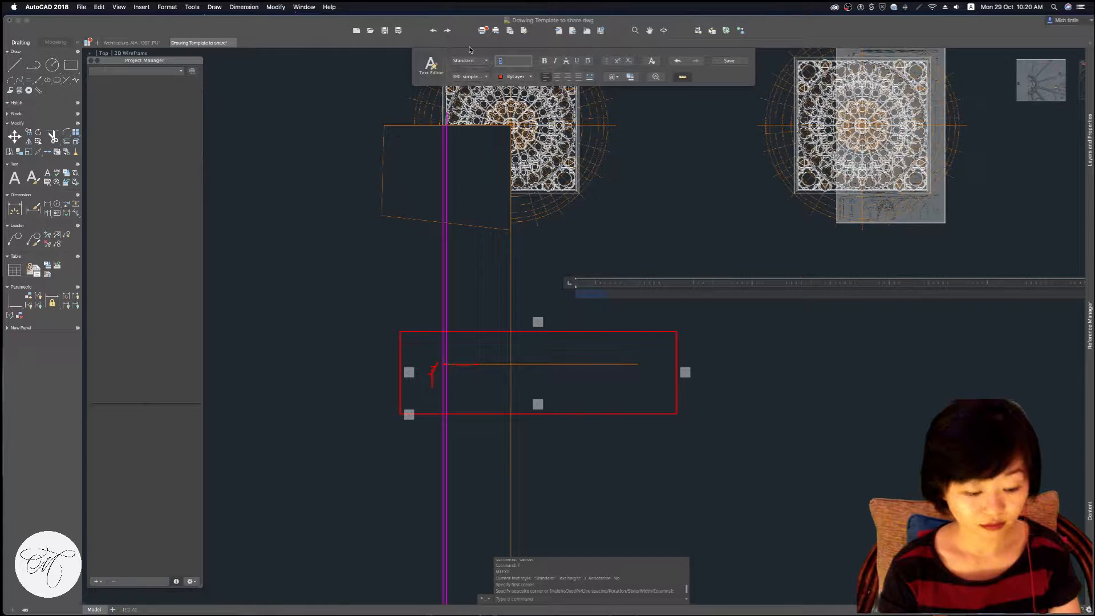
type("10")
key("Return")
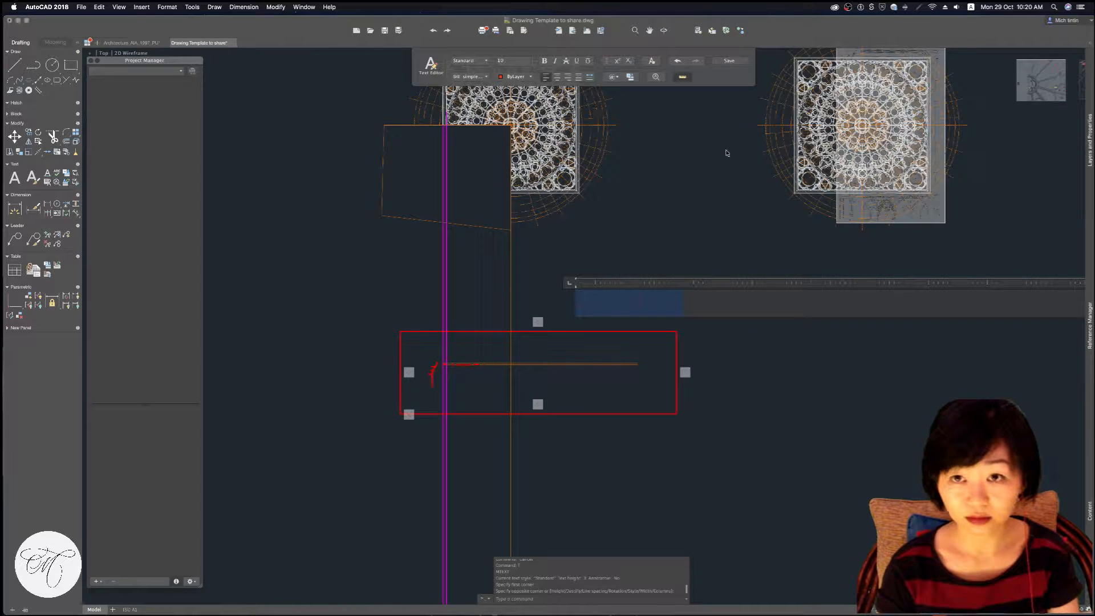
left_click(735, 64)
key("Escape")
key("Escape")
Scale the "elevation" text by a factor of 5 from its lower-left corner
type("sc")
key("space")
left_click(607, 263)
left_click(554, 308)
key("space")
left_click(577, 290)
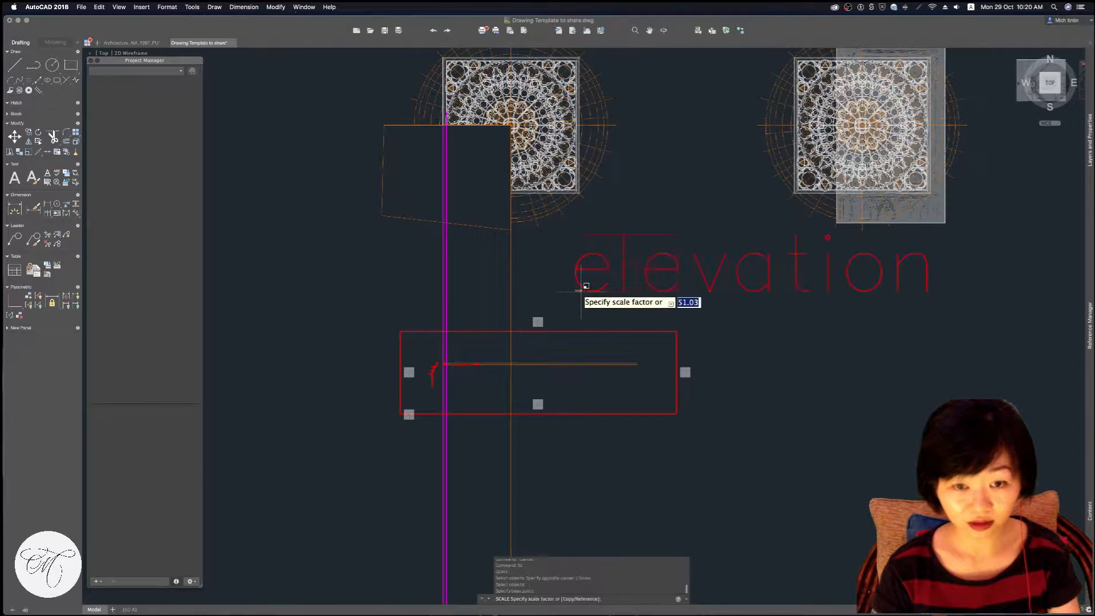
type("5")
key("Return")
key("Escape")
Move the "elevation" text to sit just above the rectangle's upper-right corner
type("m")
key("space")
left_click(613, 261)
left_click(581, 303)
key("space")
left_click(576, 286)
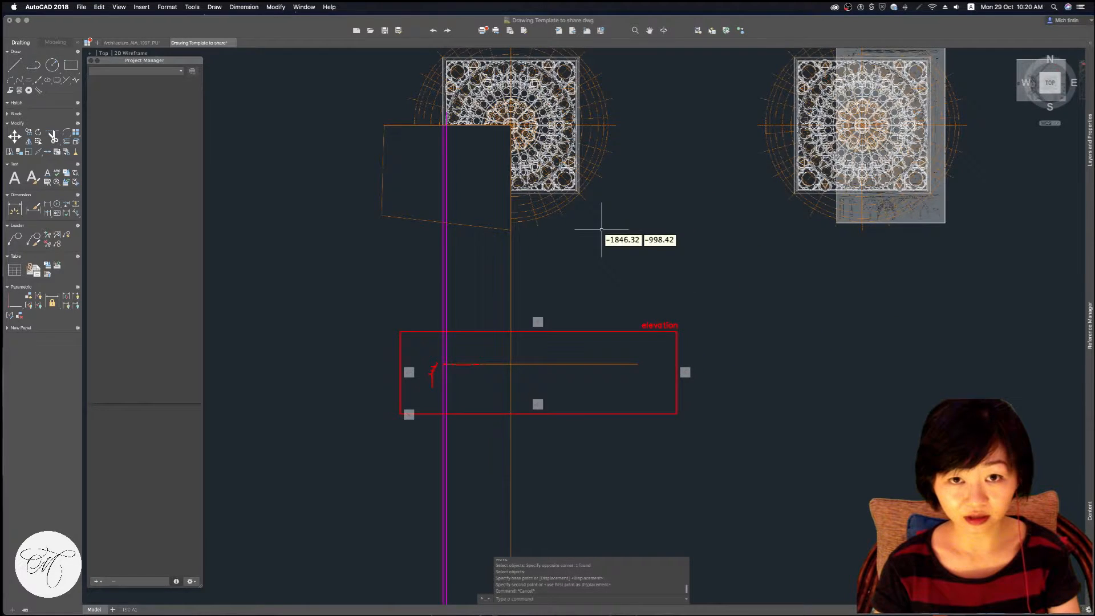
Draw a rectangle around the ornament pattern and the orange outline above the elevation frame
key("Escape")
key("Escape")
key("Escape")
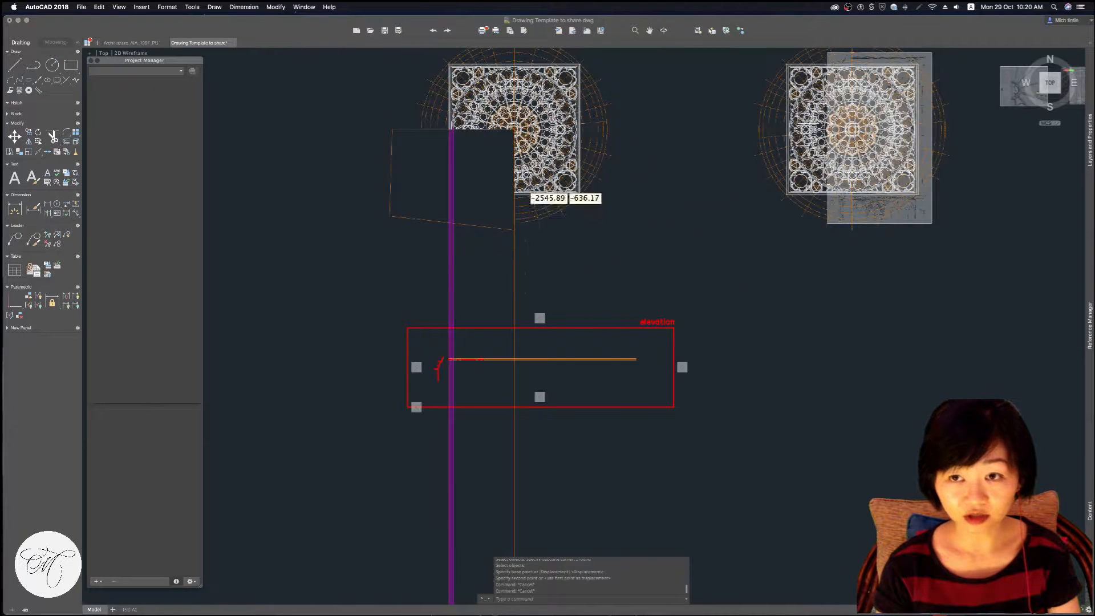
mouse_move(538, 251)
middle_mouse_down()
mouse_move(503, 340)
mouse_move(515, 385)
middle_mouse_up()
key("Escape")
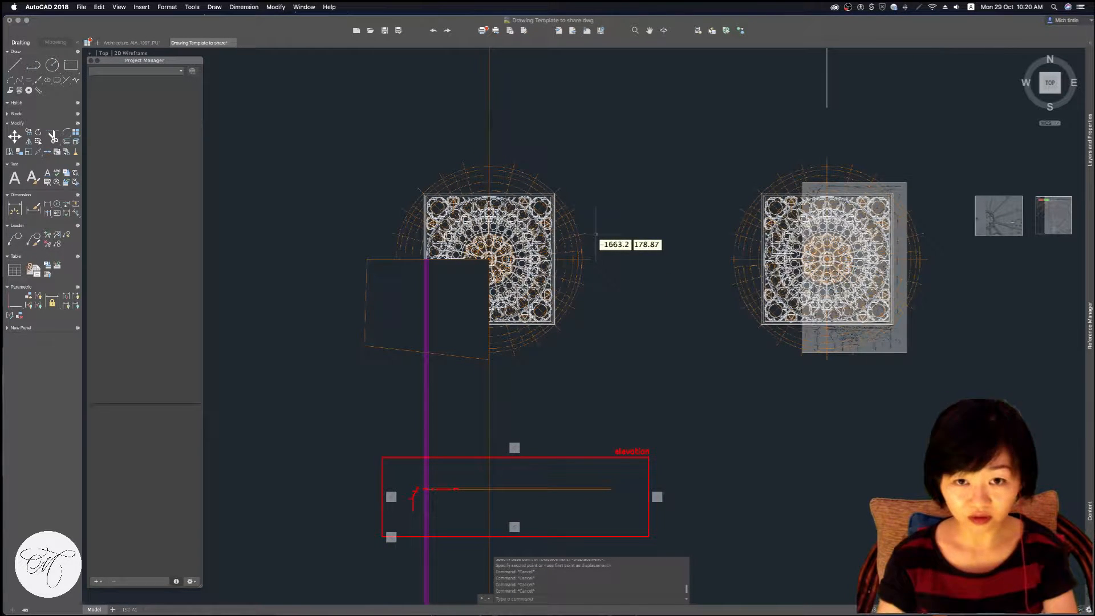
key("Escape")
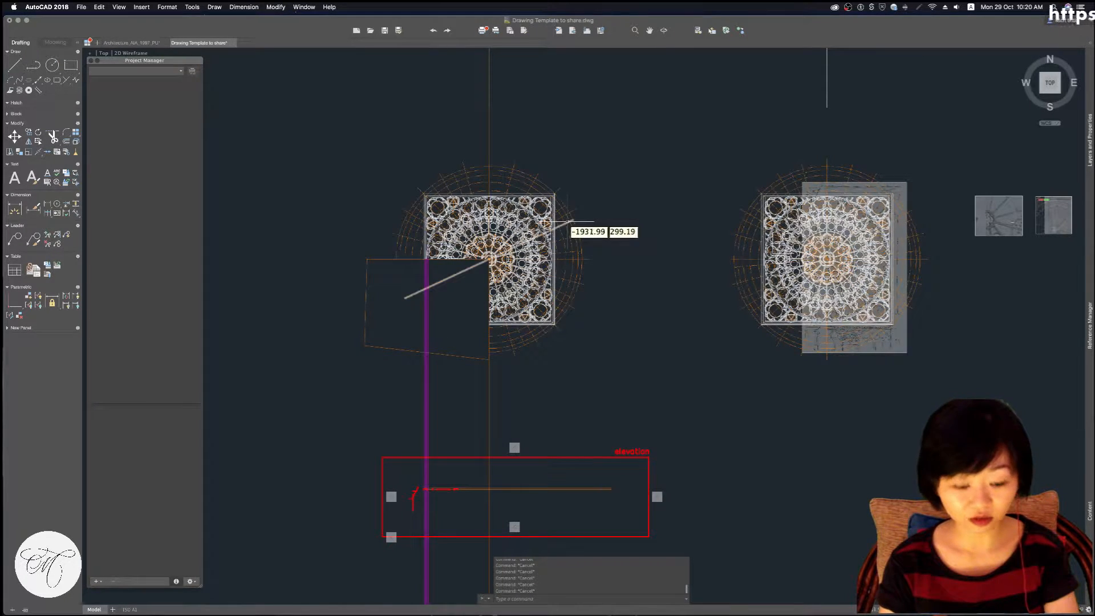
type("rec")
key("Return")
left_click(321, 122)
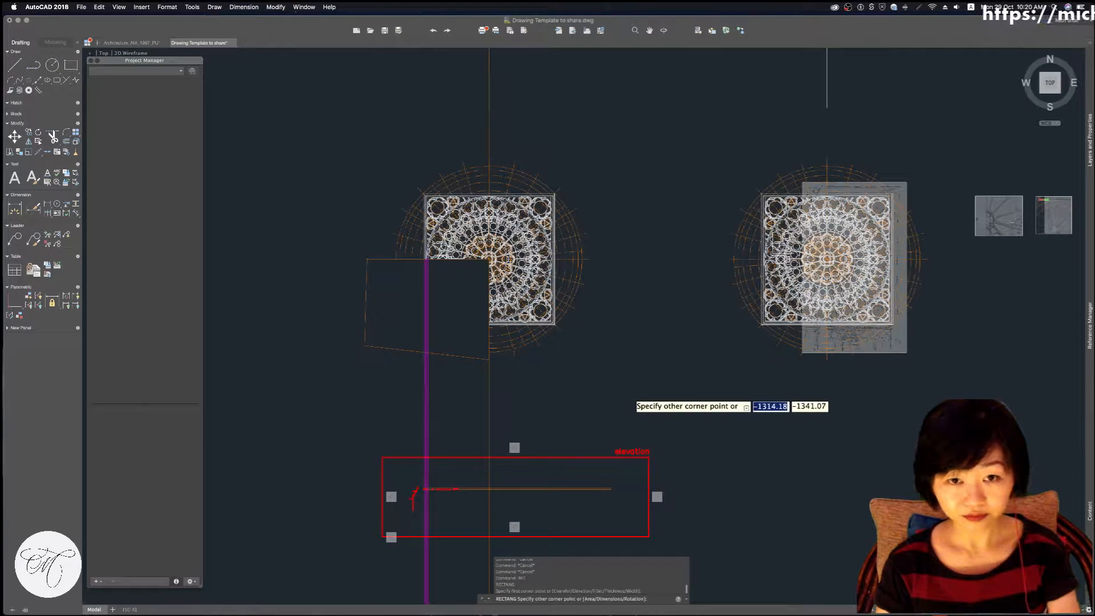
left_click(632, 396)
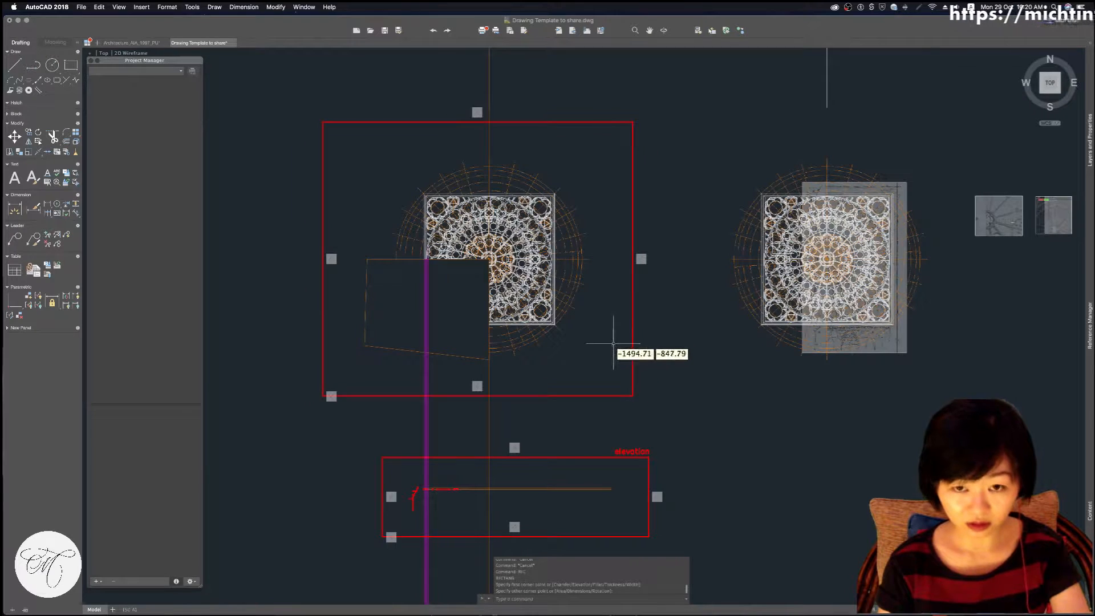
Copy the "elevation" text to just above the upper-right part of the new rectangle around the ornament
key("Escape")
type("co")
key("Return")
left_click(631, 451)
key("Return")
left_click(640, 451)
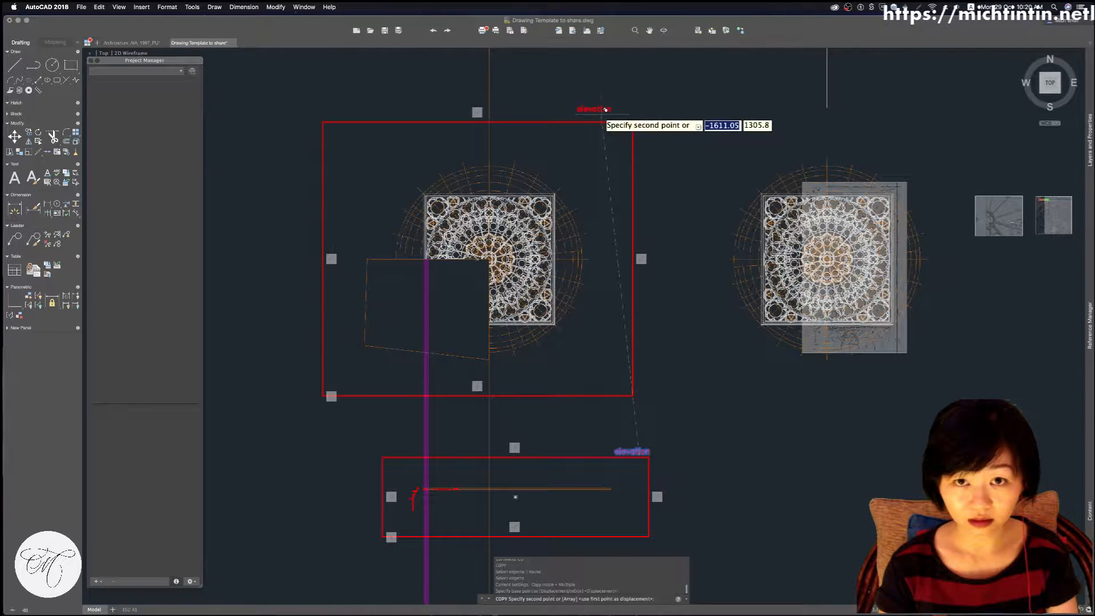
left_click(606, 116)
key("Escape")
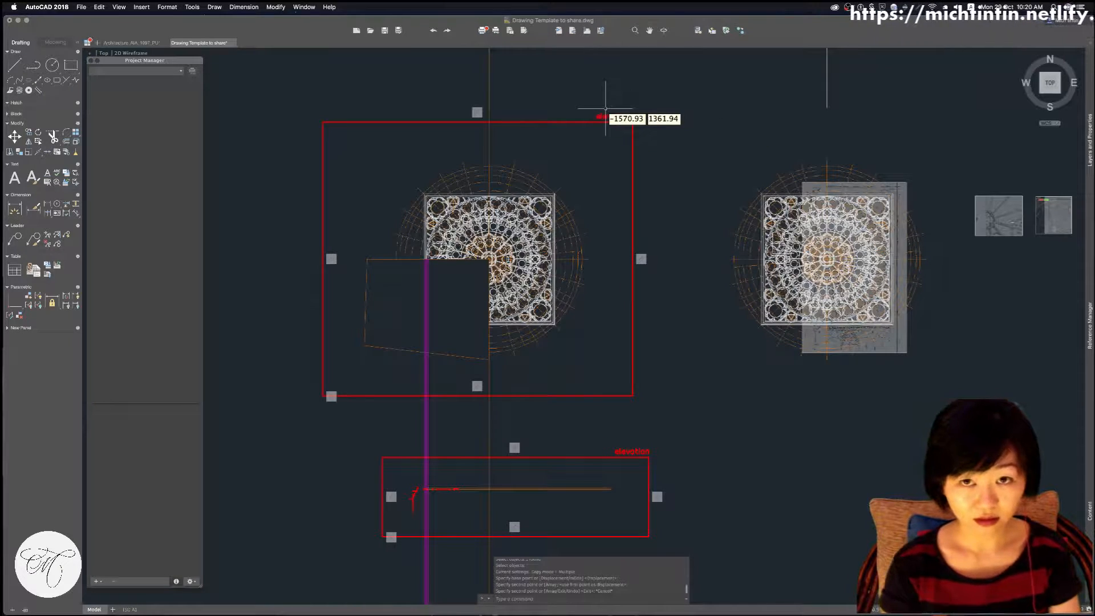
Change the copied text above the ornament's rectangle to "Plan"
key("Escape")
type("ed")
key("Return")
left_click(626, 116)
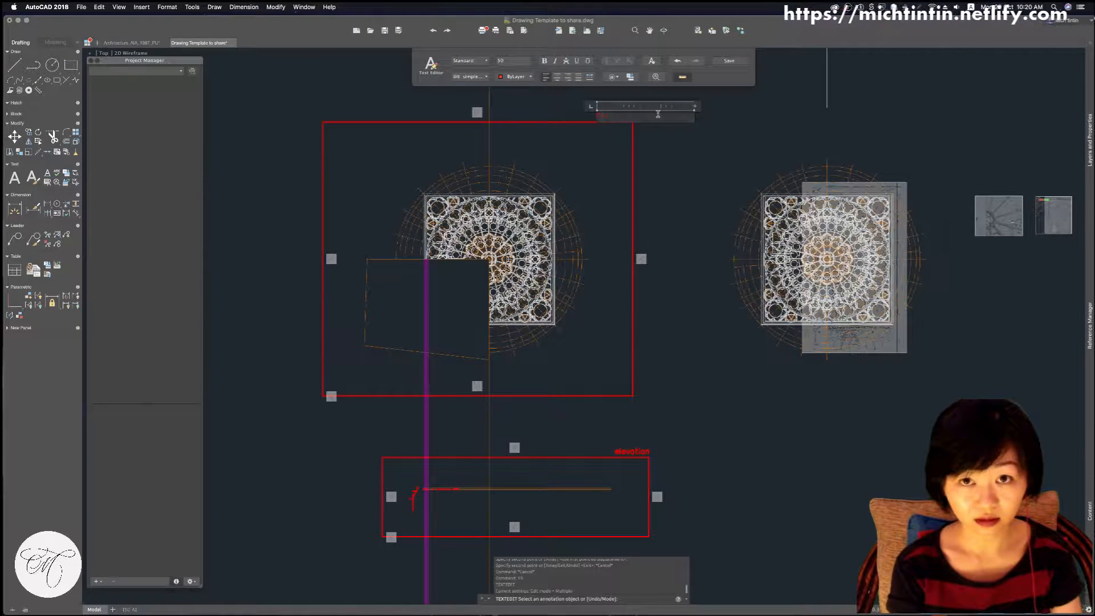
type("plan")
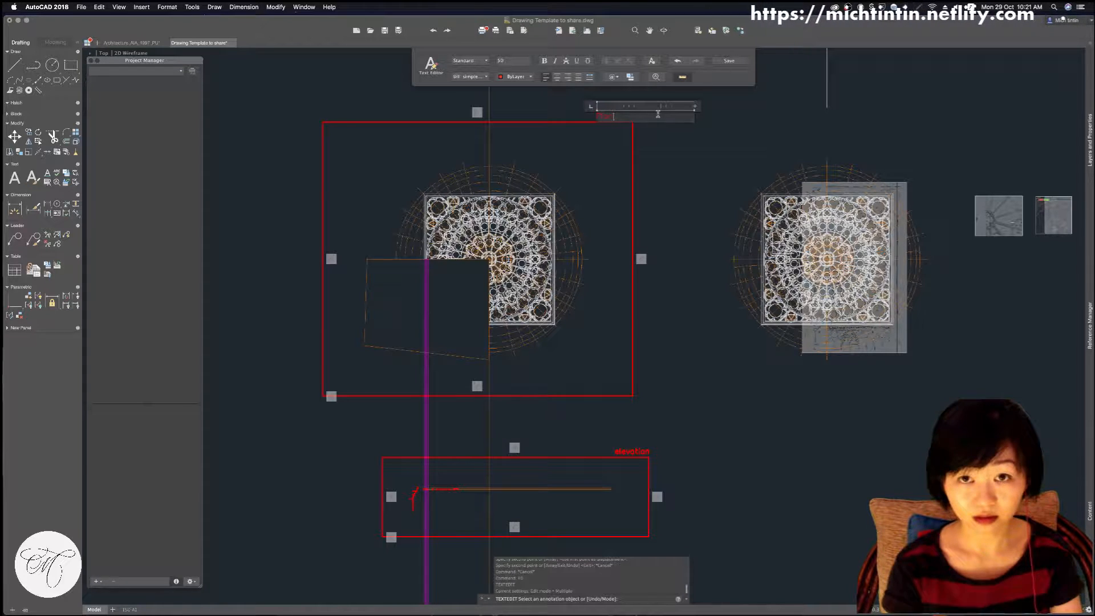
left_click(710, 167)
key("Escape")
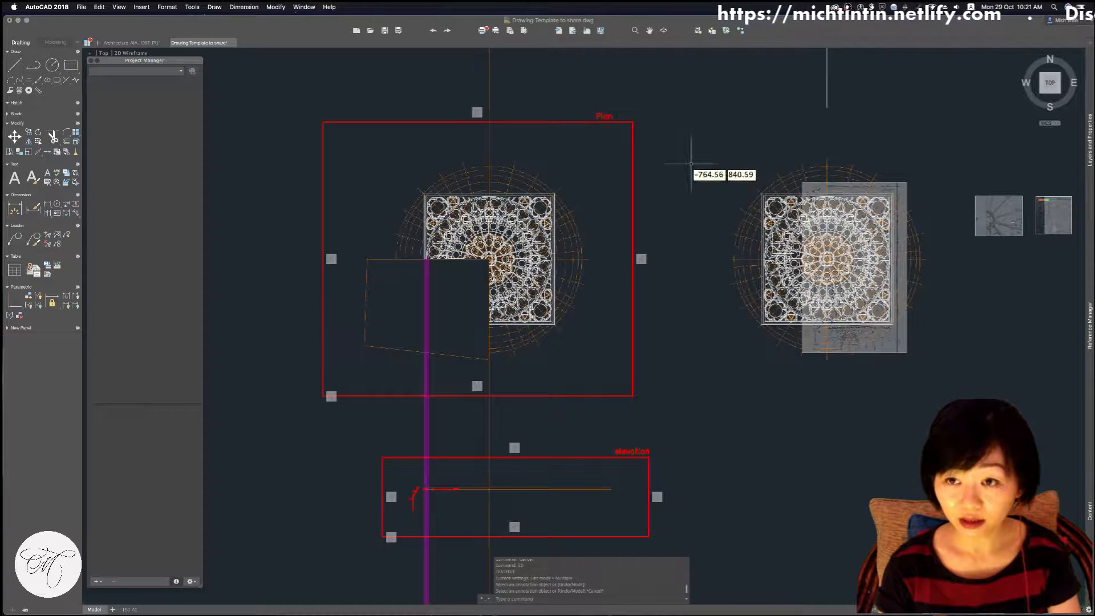
scroll(609, 279, "down", 1)
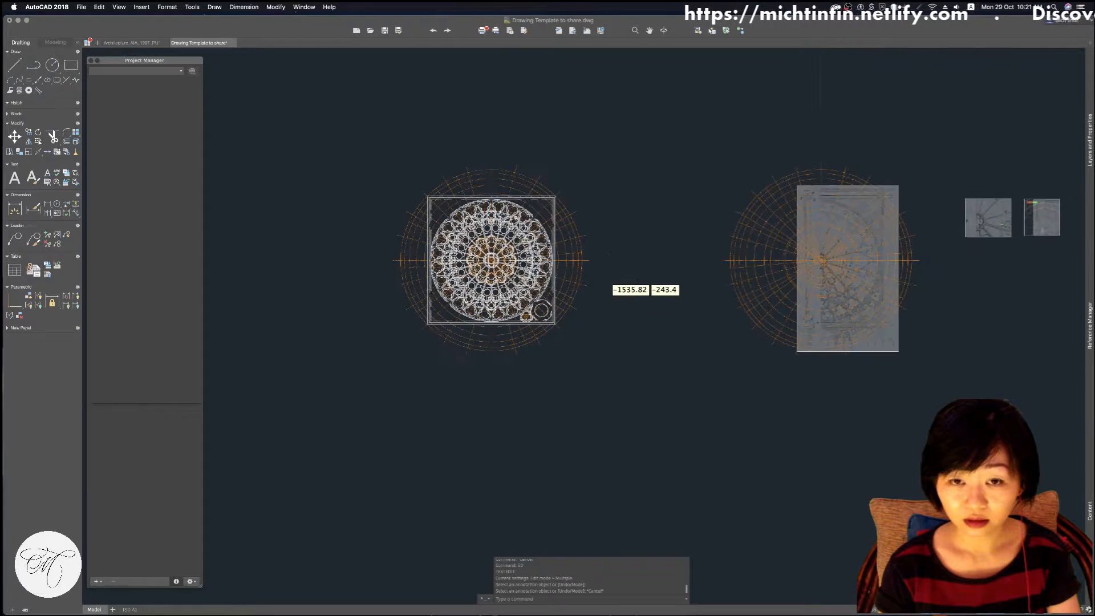
scroll(623, 322, "down", 1)
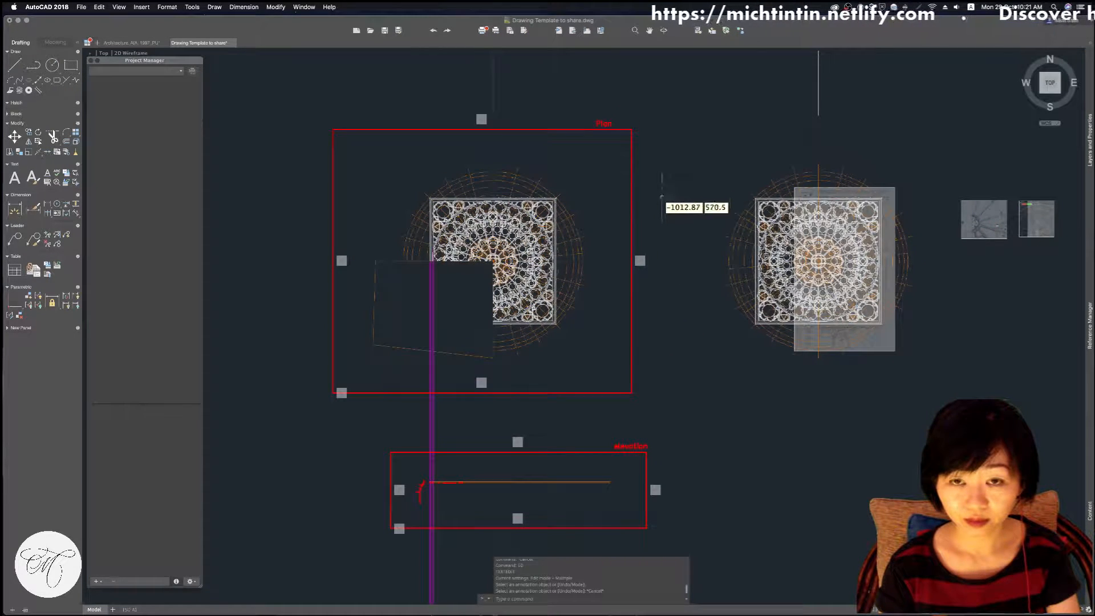
scroll(636, 291, "down", 1)
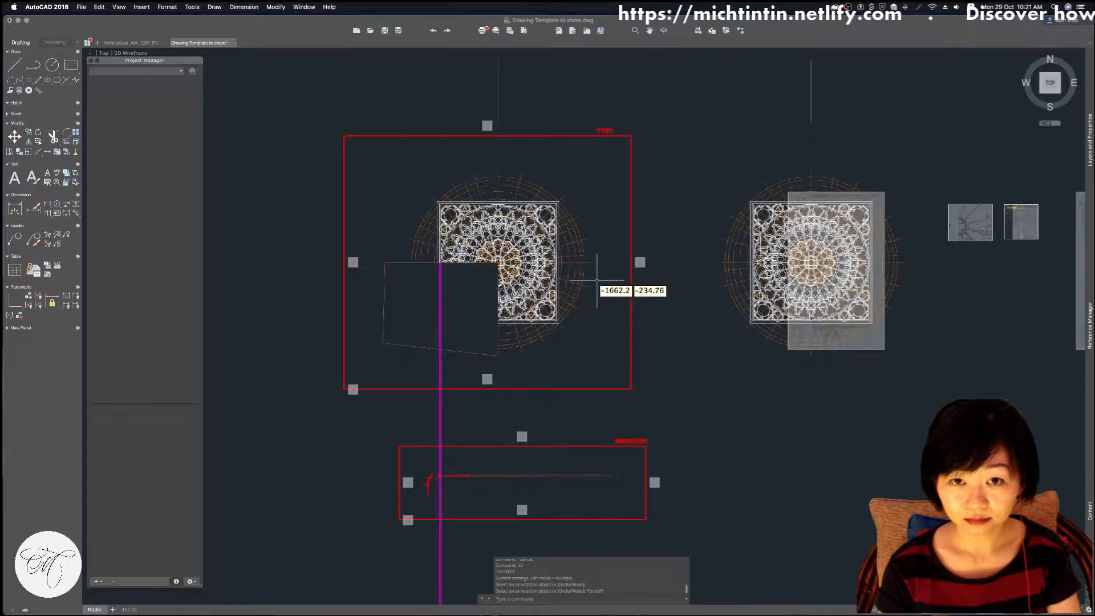
middle_click_drag(709, 280, 908, 250)
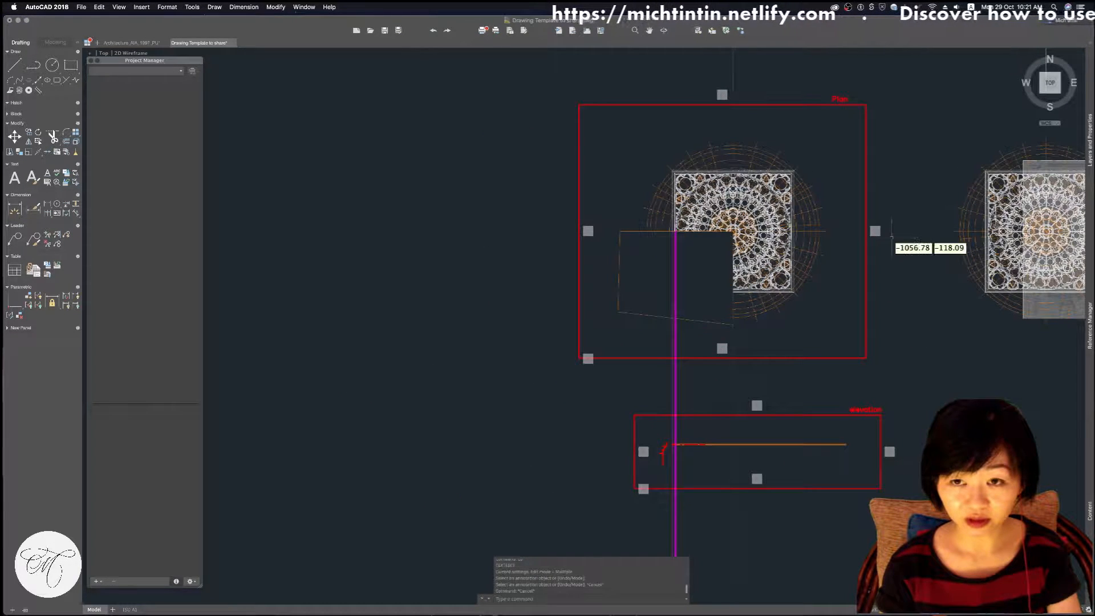
type("co")
key("Return")
key("Escape")
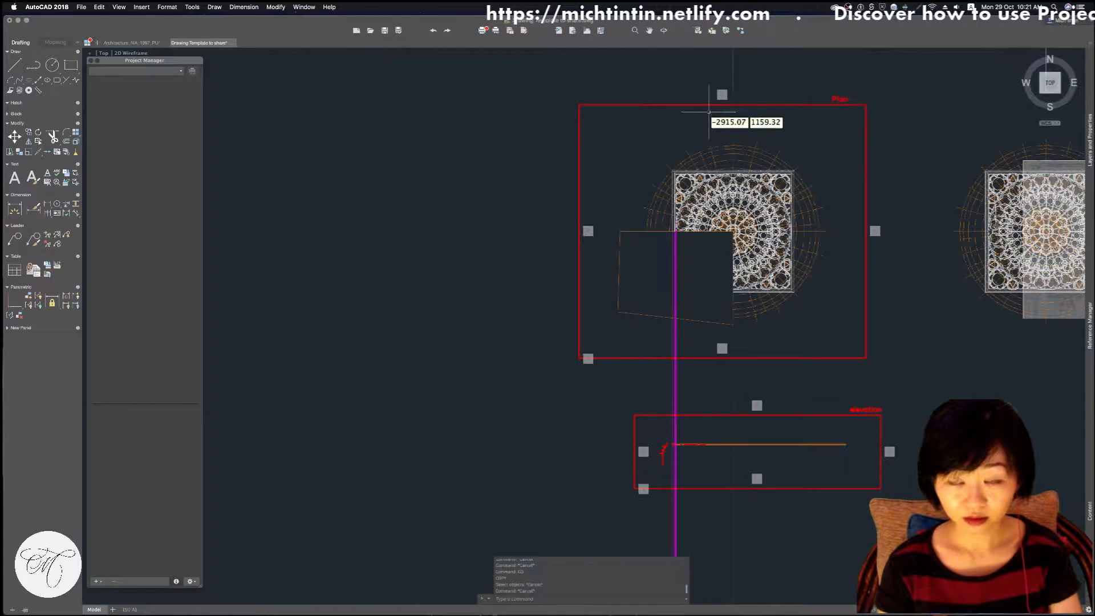
Scale down the rectangle around the ornament from its lower-left corner, using its left edge as the reference length
type("sc")
key("Return")
left_click_drag(674, 95, 648, 125)
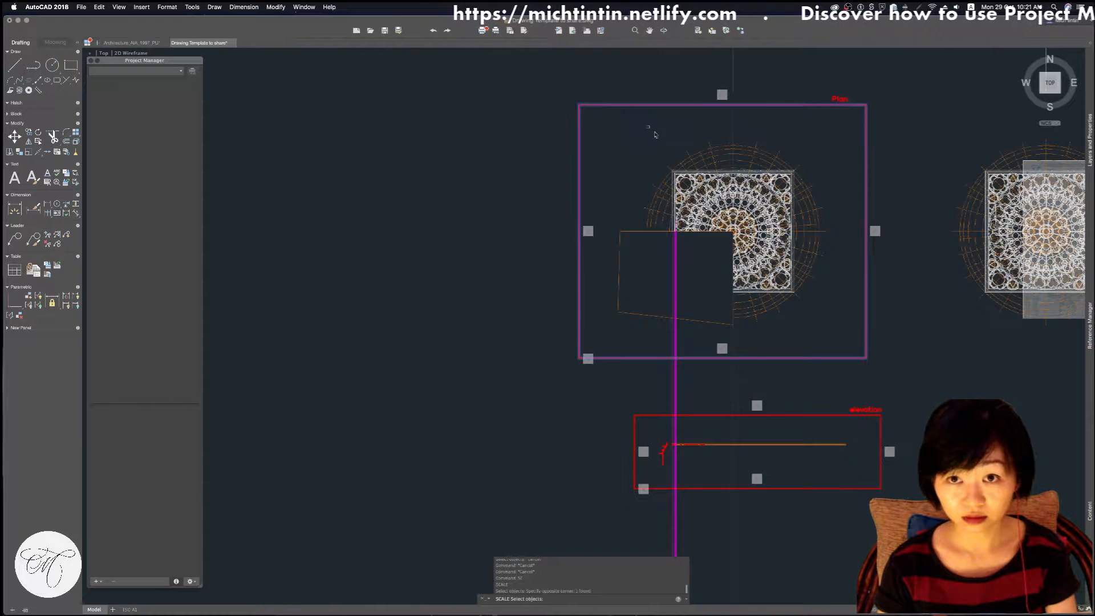
key("Return")
left_click(579, 358)
type("r")
key("Return")
left_click(578, 358)
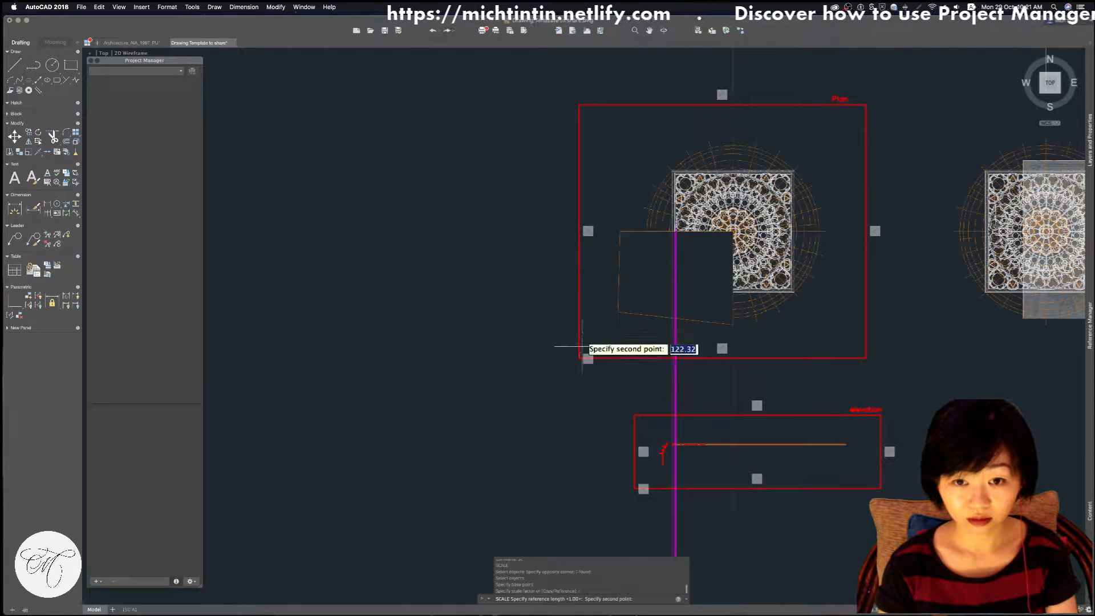
left_click(581, 105)
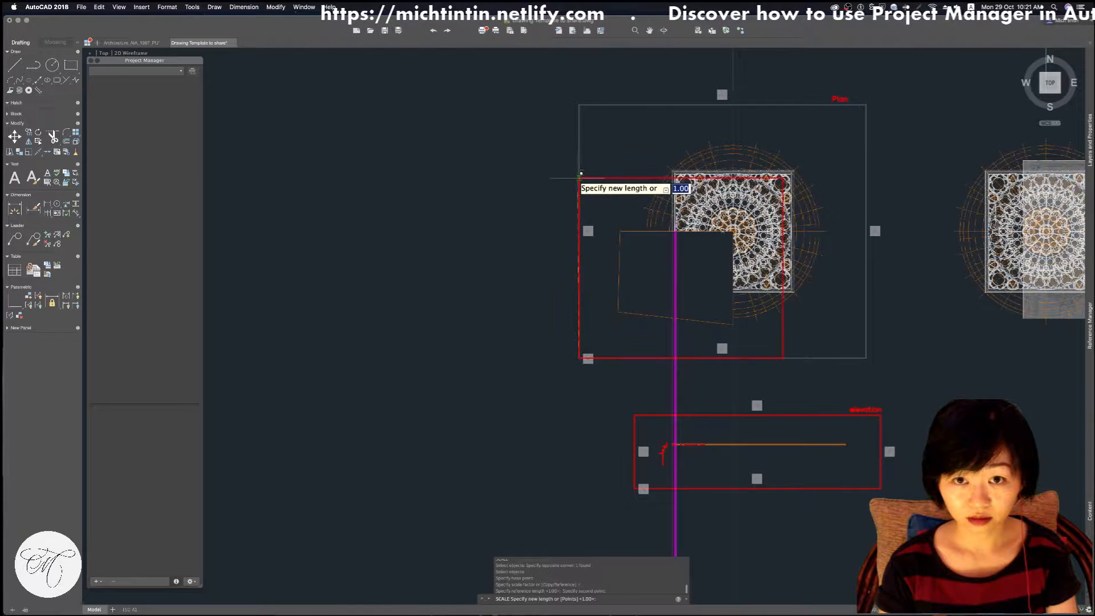
key("Escape")
Move the reduced rectangle up and right so that it is centred around the ornament pattern
type("m")
key("Return")
left_click(609, 167)
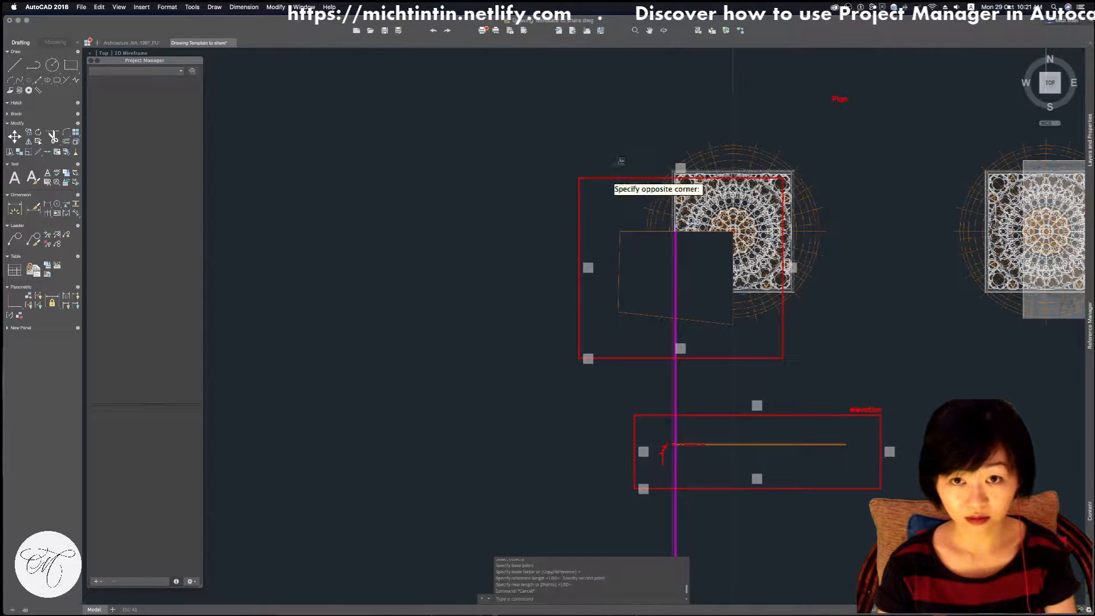
left_click(609, 197)
key("Return")
left_click(614, 199)
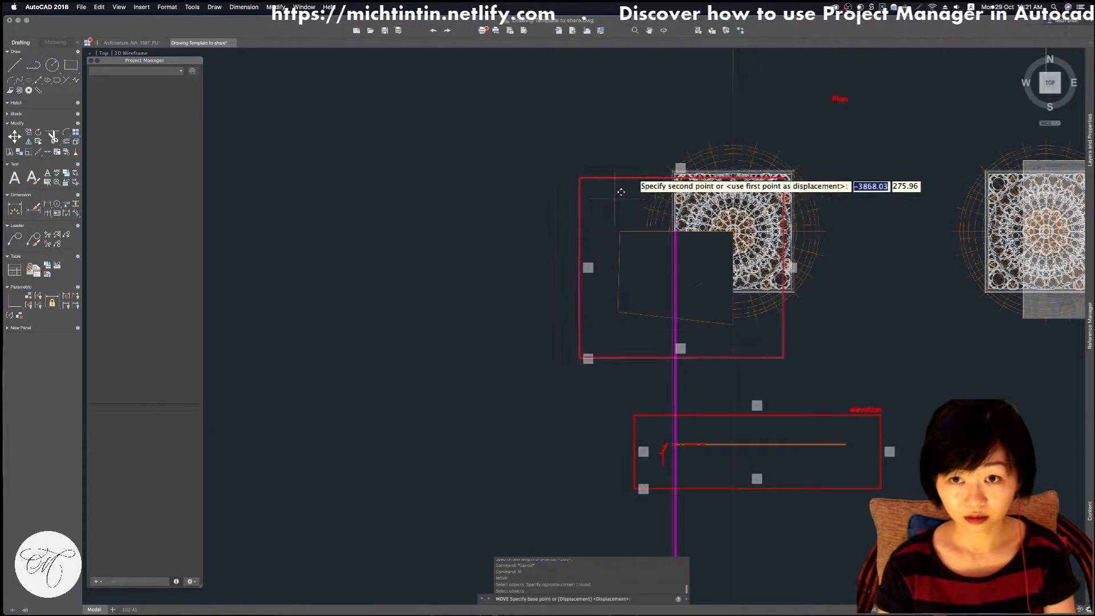
left_click(674, 158)
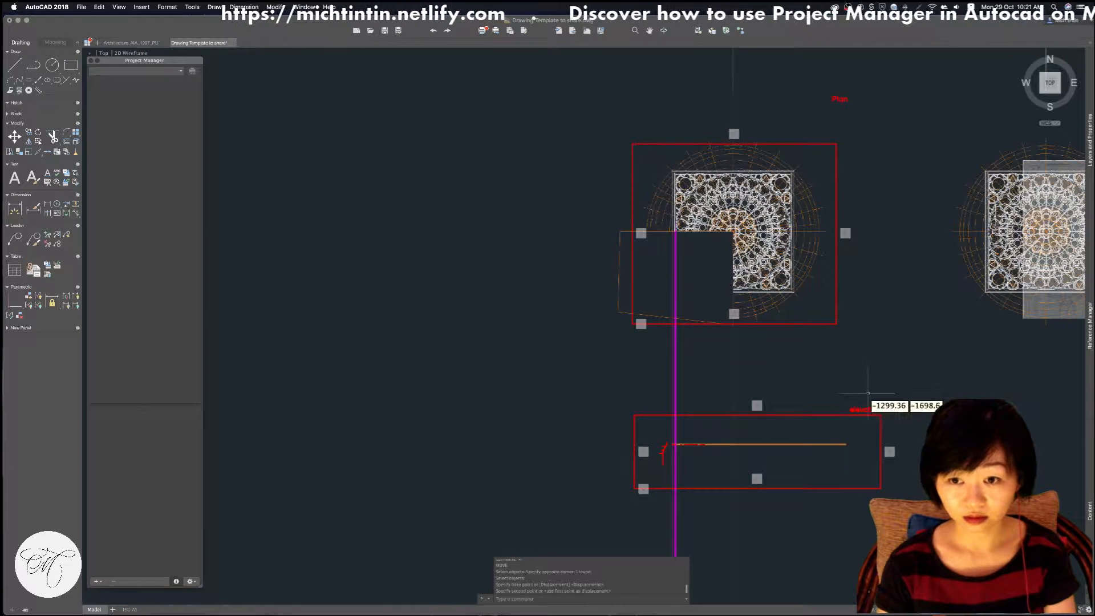
key("Escape")
key("Escape")
key("Escape")
key("Escape")
key("Escape")
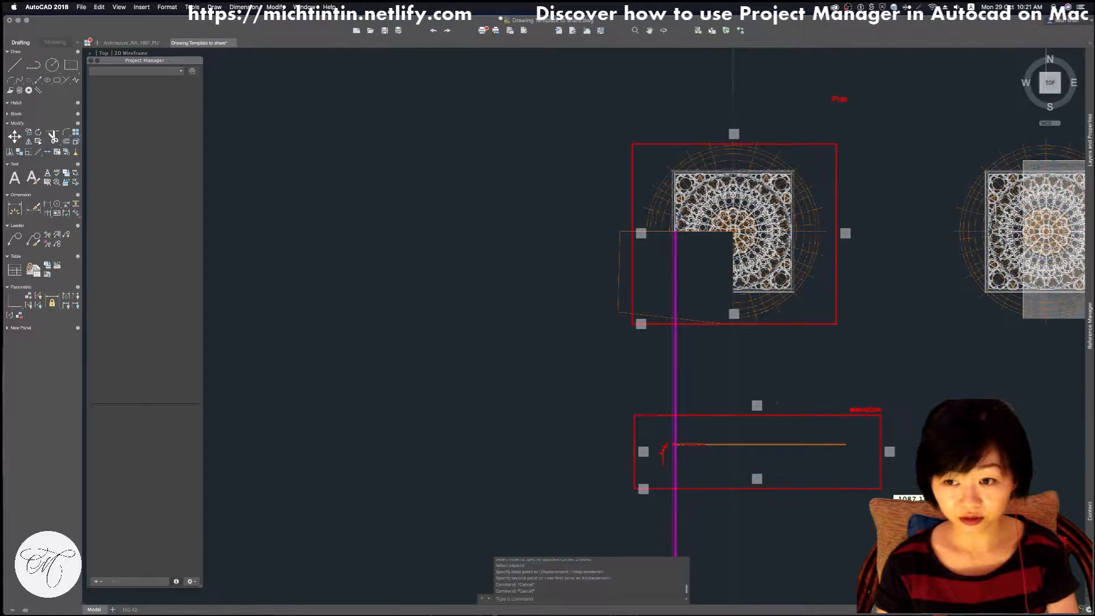
type("s")
key("Return")
left_click(898, 500)
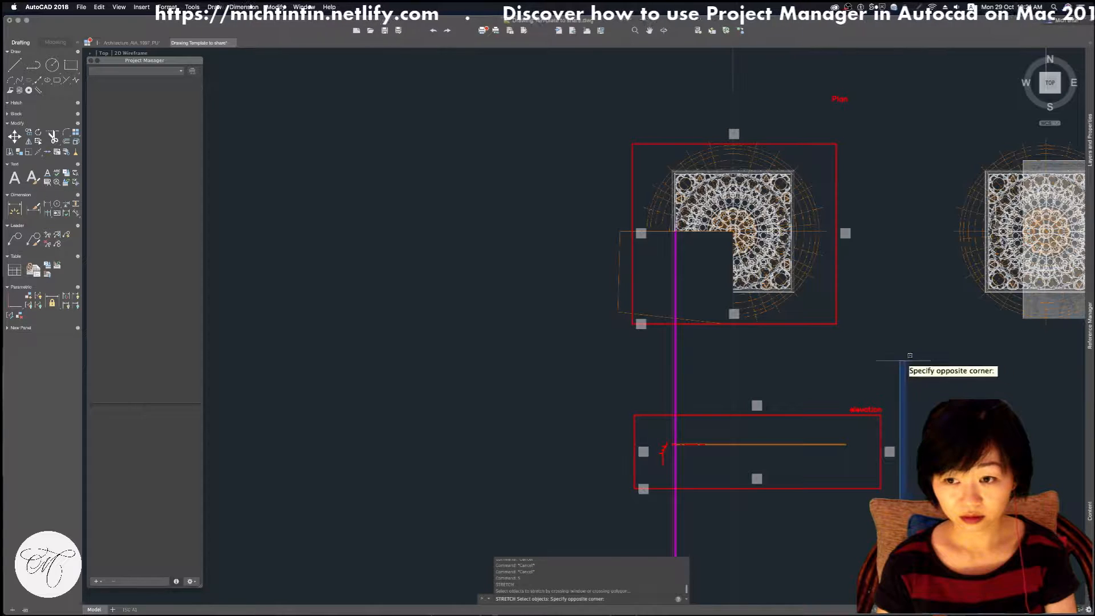
key("Escape")
left_click(884, 433)
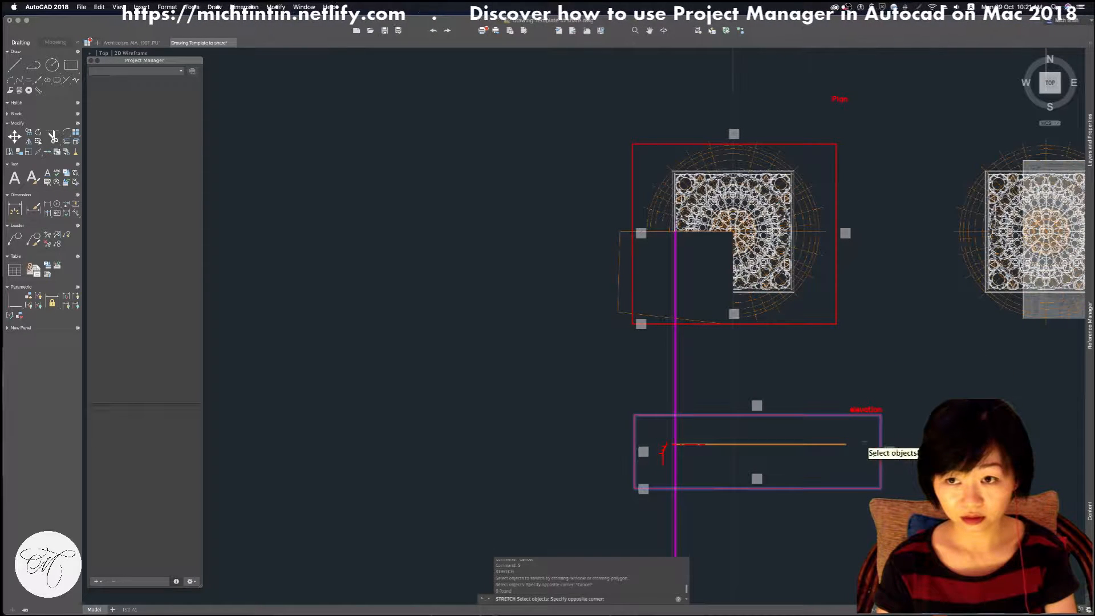
left_click(872, 443)
key("Escape")
key("Escape")
Try stretching the elevation rectangle's right edge to the end of the orange lines, and undo the change
left_click(893, 436)
left_click(875, 444)
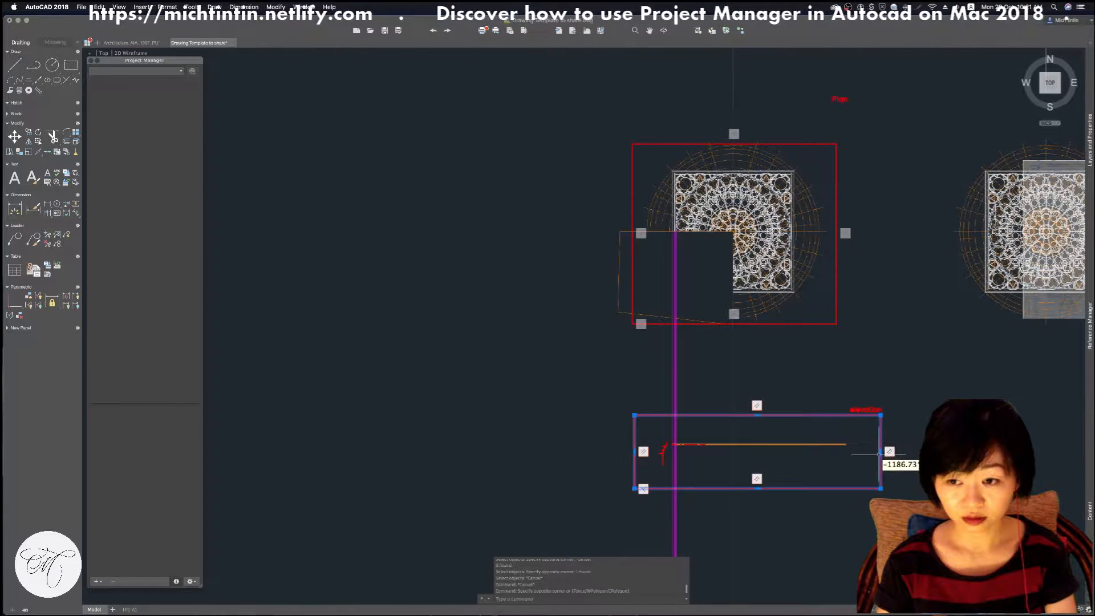
left_click(881, 451)
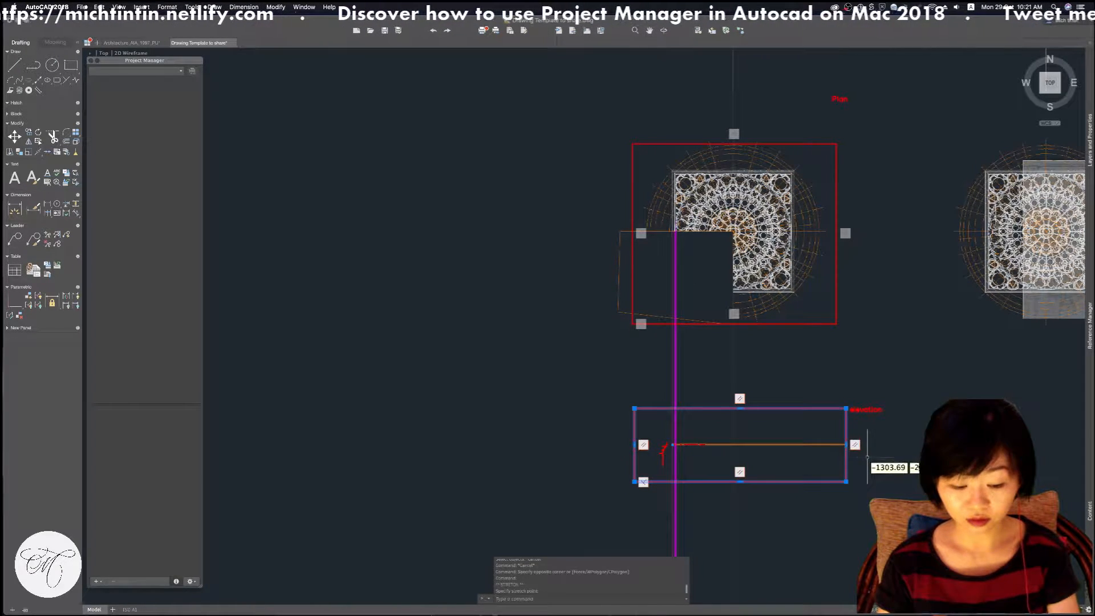
left_click(846, 446)
type("u")
key("Return")
key("Escape")
type("s")
key("Return")
left_click(890, 495)
left_click(876, 374)
left_click(867, 374)
left_click(846, 422, "shift")
left_click(873, 405)
left_click(903, 413)
left_click(940, 371)
left_click(887, 451)
left_click(884, 440)
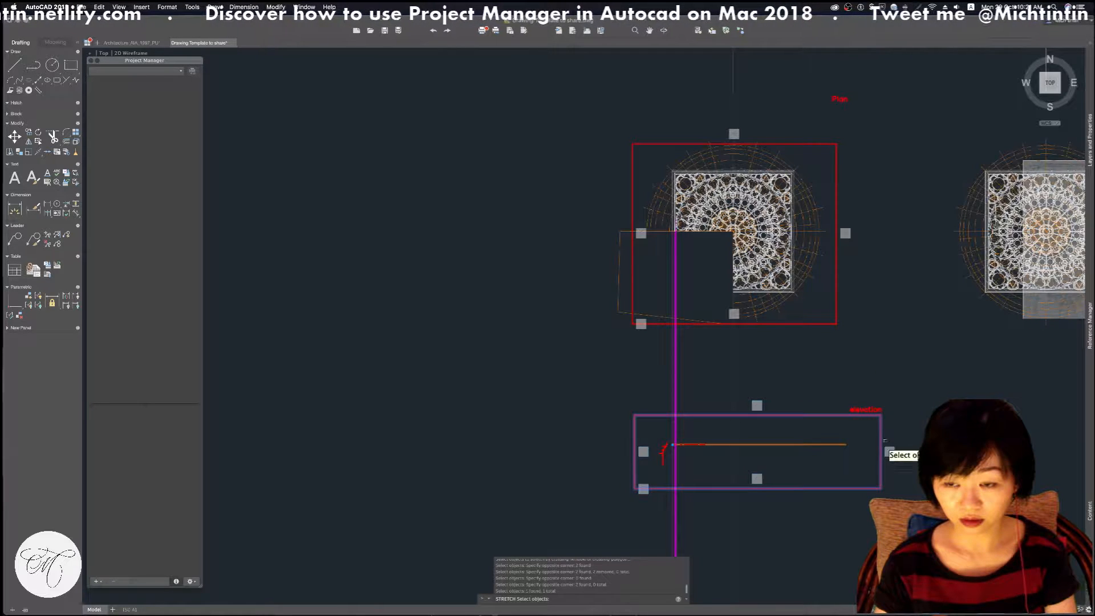
key("Escape")
key("Escape")
key("Escape")
Move the "elevation" text left along the elevation rectangle's upper edge
type("m")
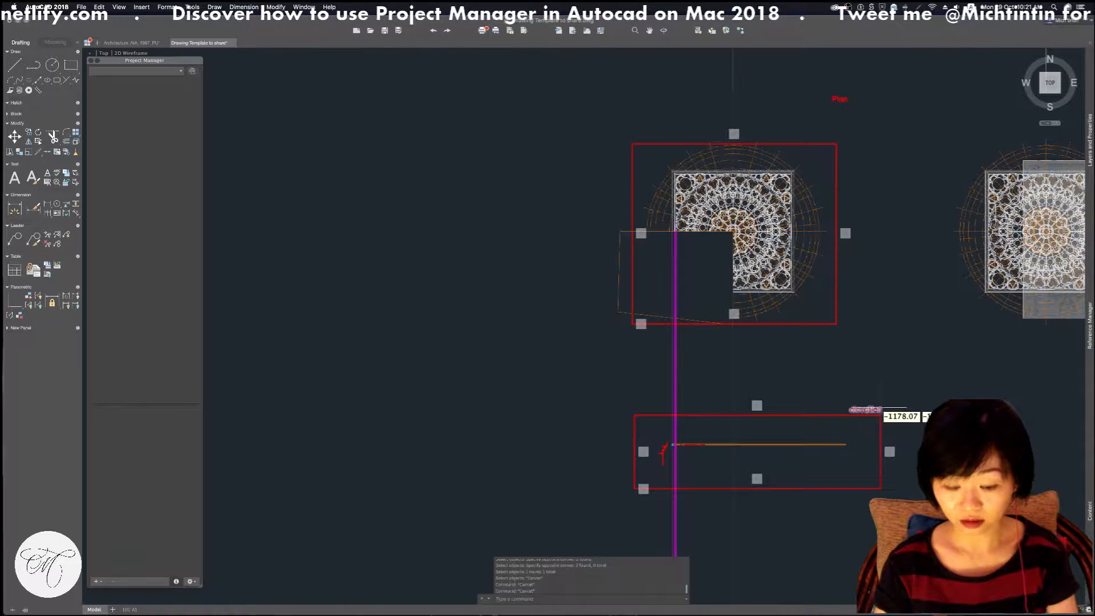
key("Return")
left_click(865, 410)
key("Return")
left_click(905, 356)
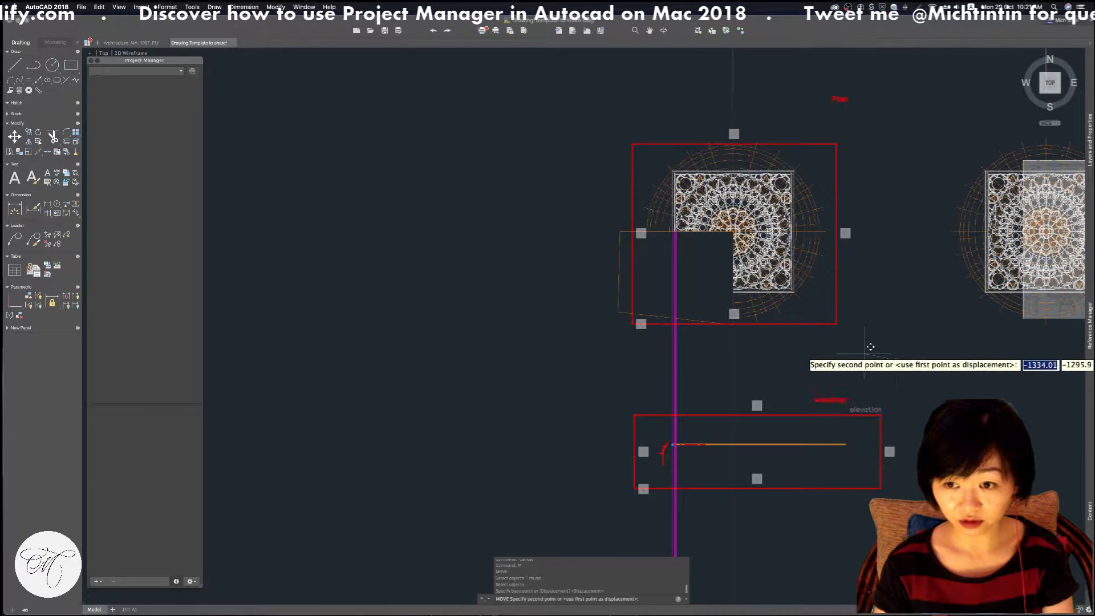
left_click(860, 362)
key("Escape")
Stretch the elevation rectangle's right side leftward with Ortho on, to just past the end of the orange lines
type("s")
key("Return")
left_click(887, 505)
left_click(877, 365)
key("Return")
left_click(915, 321)
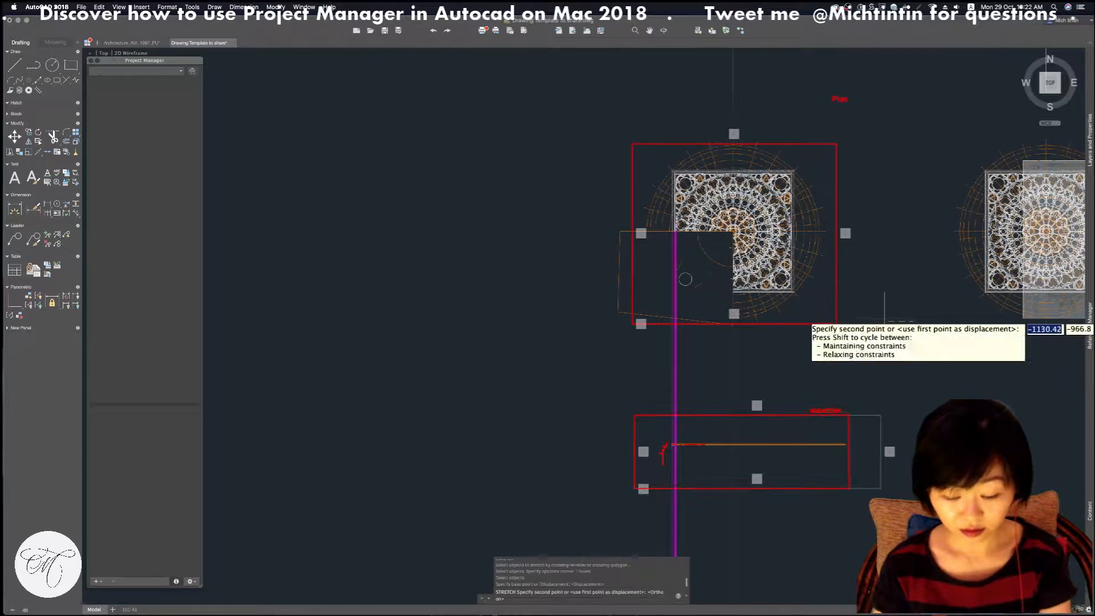
key("F8")
key("Escape")
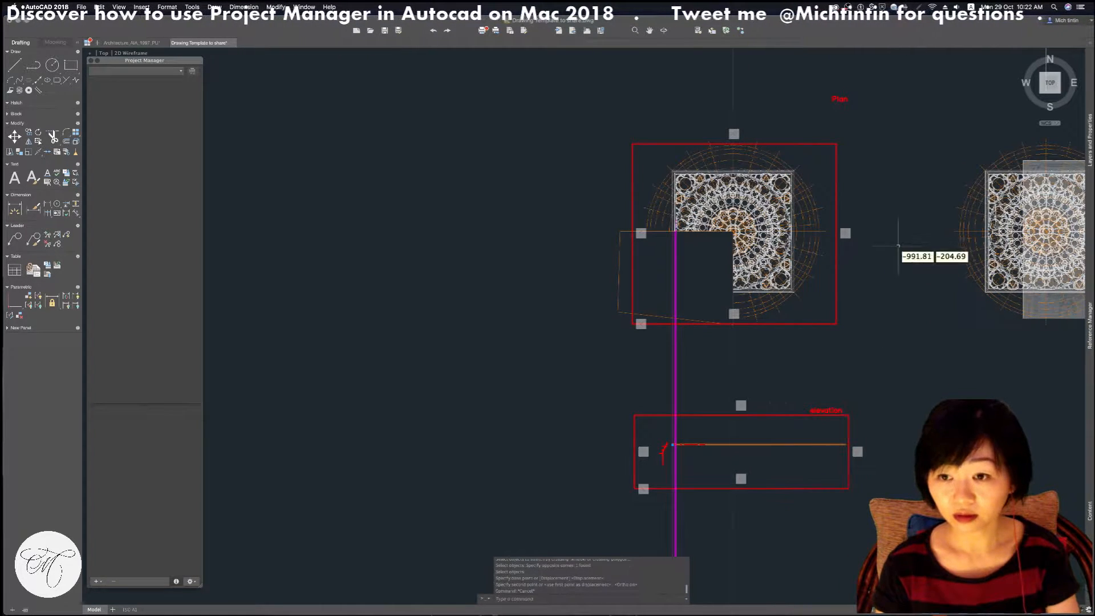
Move the "Plan" text down to just above the upper-right corner of the ornament's rectangle, with Ortho off
key("Escape")
type("m")
key("Return")
left_click(882, 79)
left_click(820, 106)
key("Return")
left_click(838, 87)
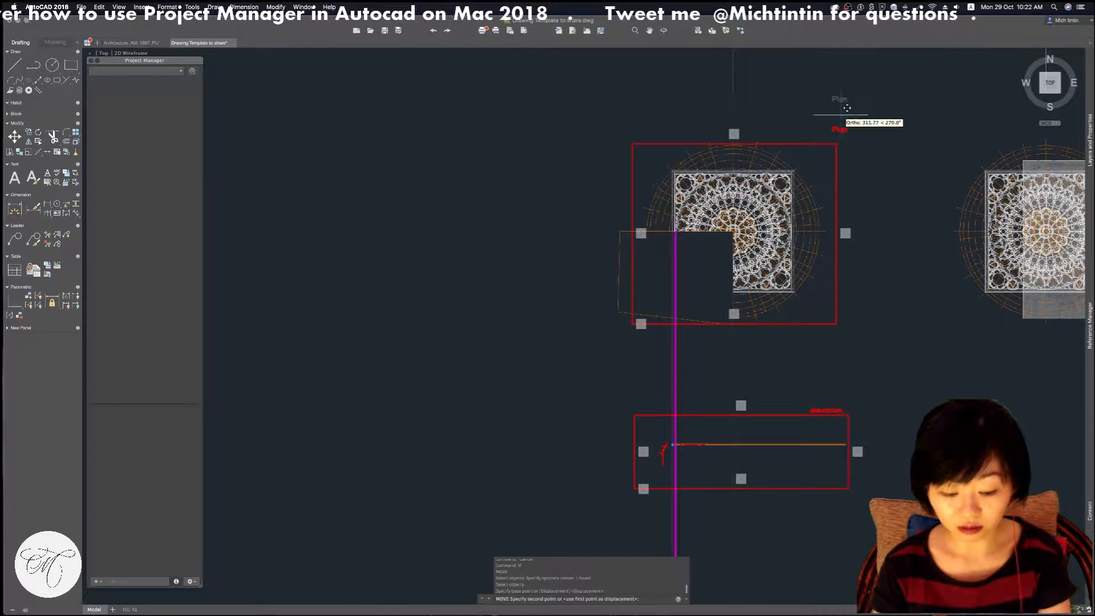
key("F8")
left_click(828, 130)
Start a new blank project in Project Manager and name it "Notredame Rose Window Template"
middle_click_drag(676, 359, 496, 345)
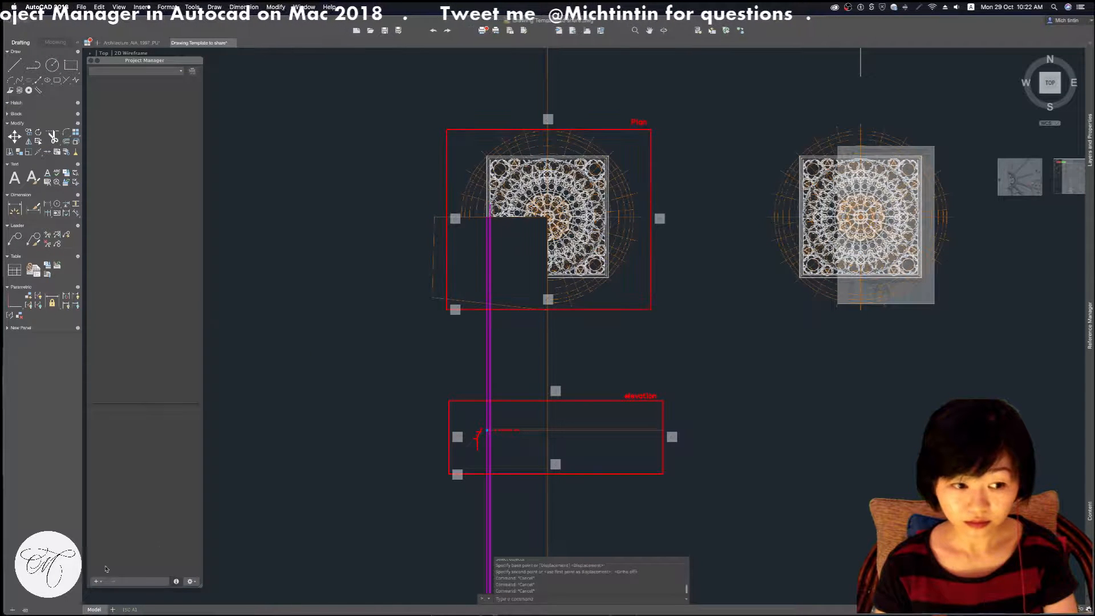
left_click(96, 582)
left_click(114, 570)
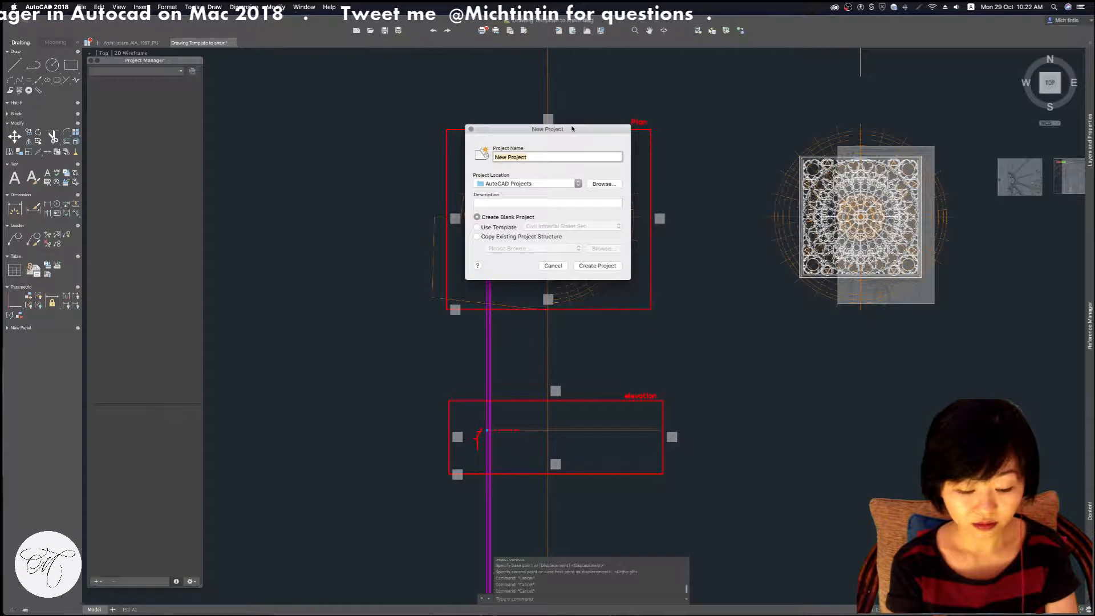
type("No")
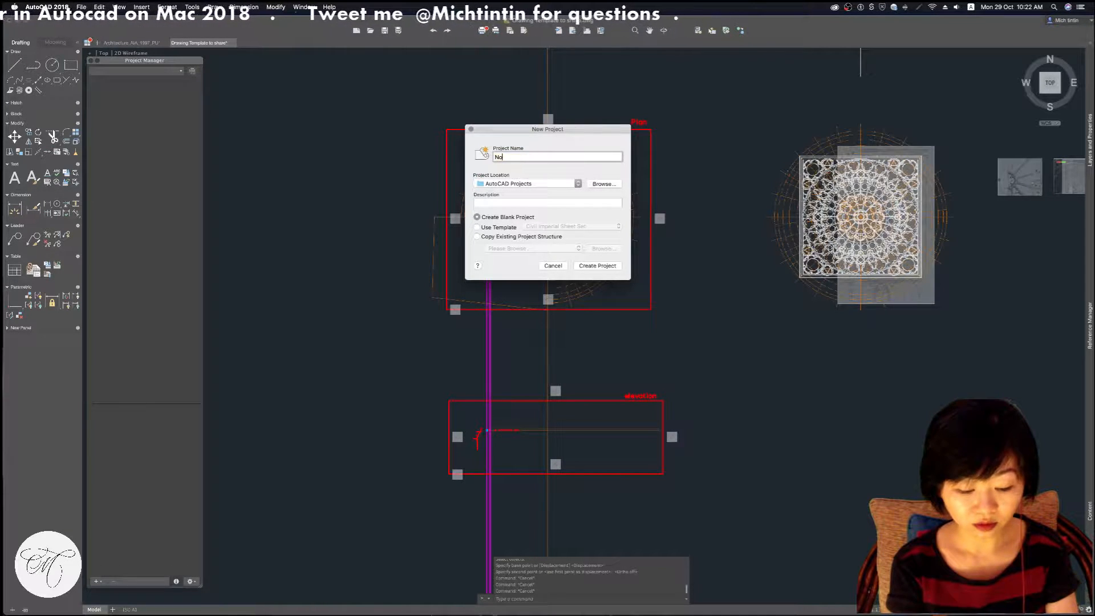
type("tred")
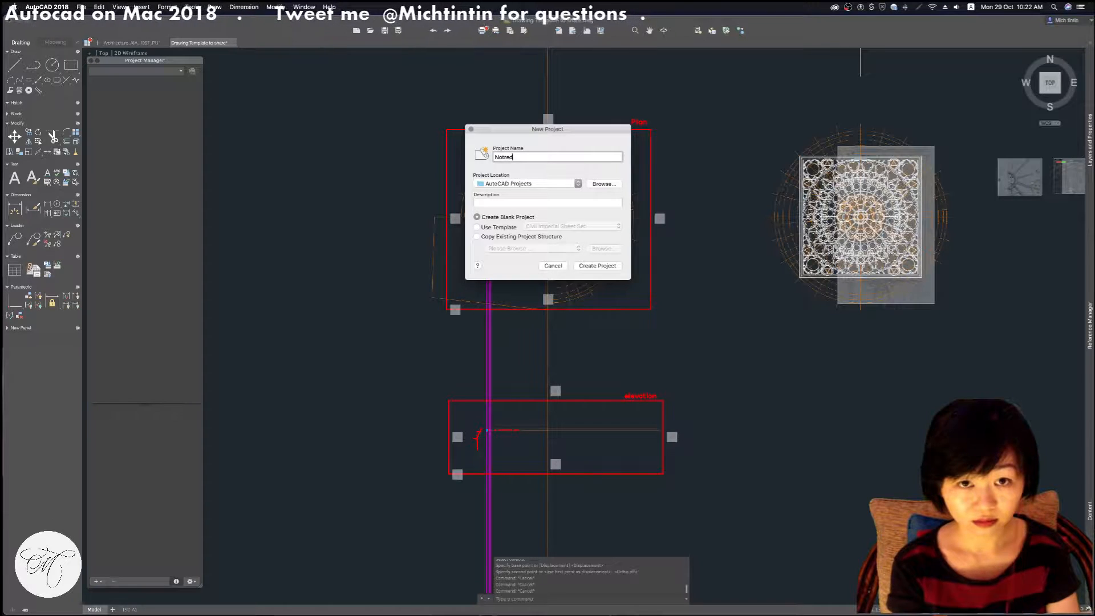
type("ame Rose Window ")
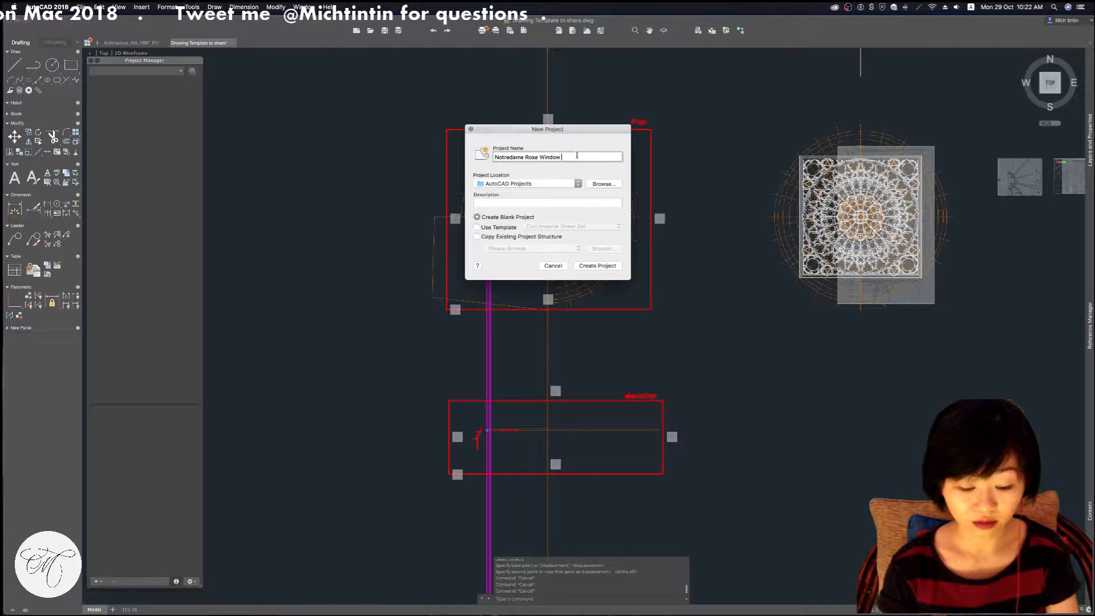
type("Template")
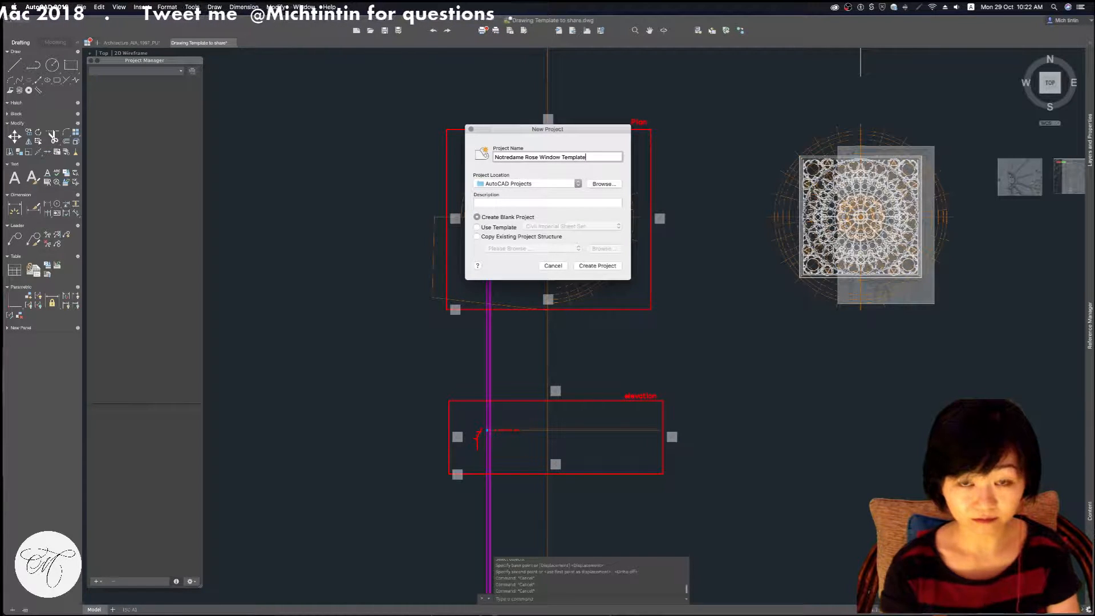
Enter "Notredame Rose Window Template" as the description too, and create the project in the AutoCAD Projects folder
left_click(587, 201)
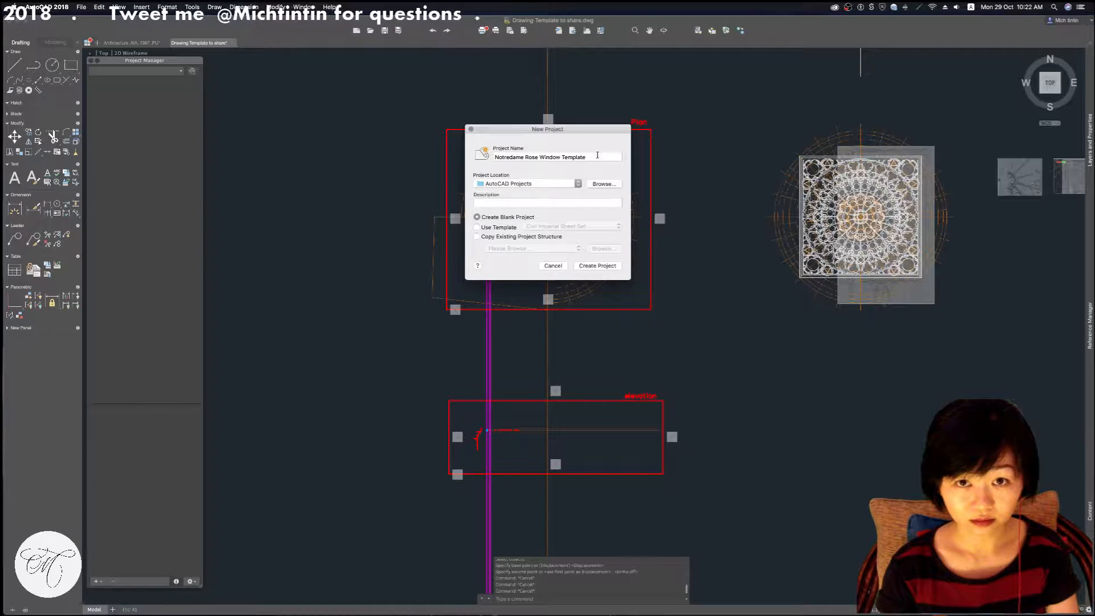
left_click(597, 156)
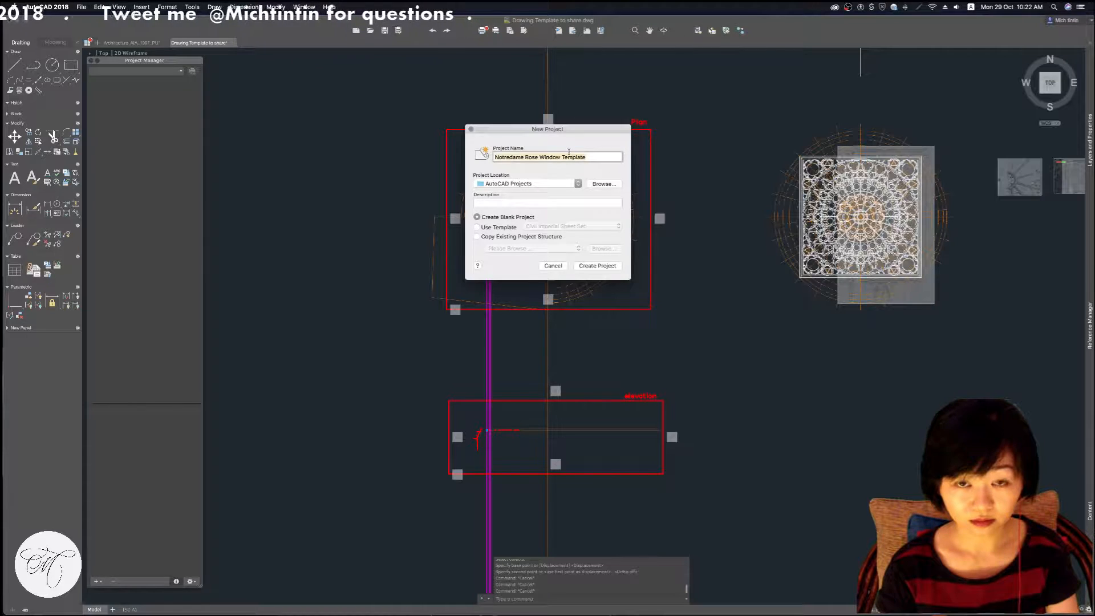
left_click(536, 202)
type("Notredame Rose Window Template")
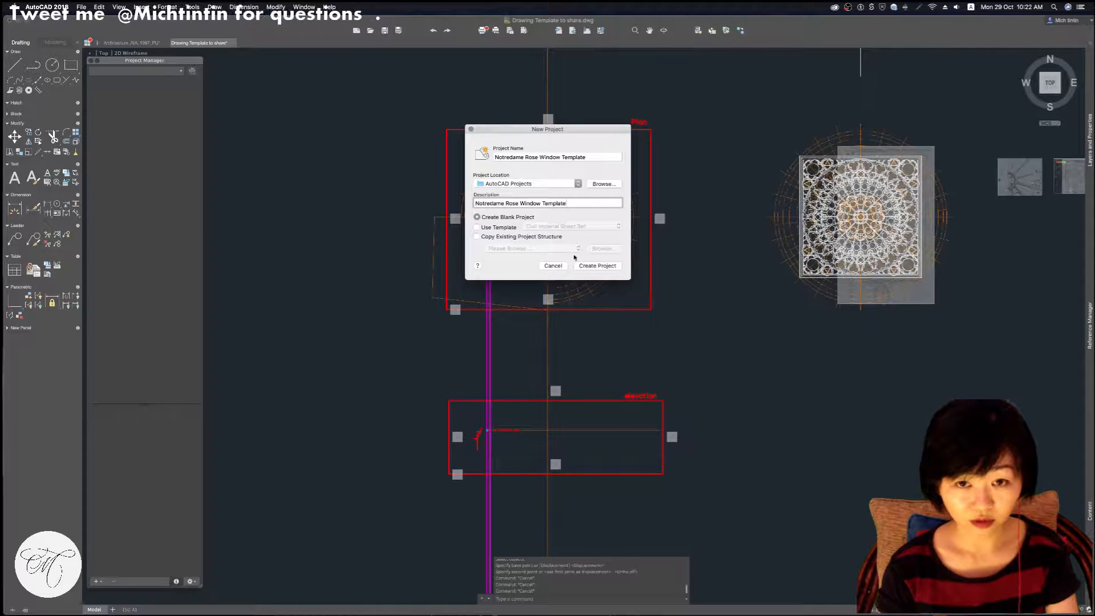
left_click(606, 265)
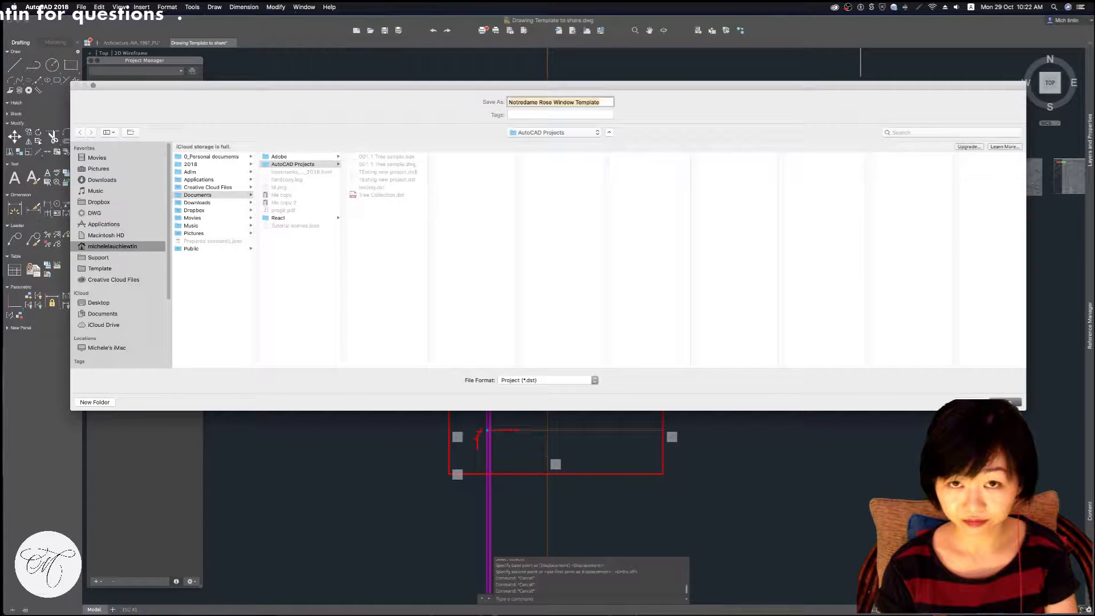
left_click(1017, 399)
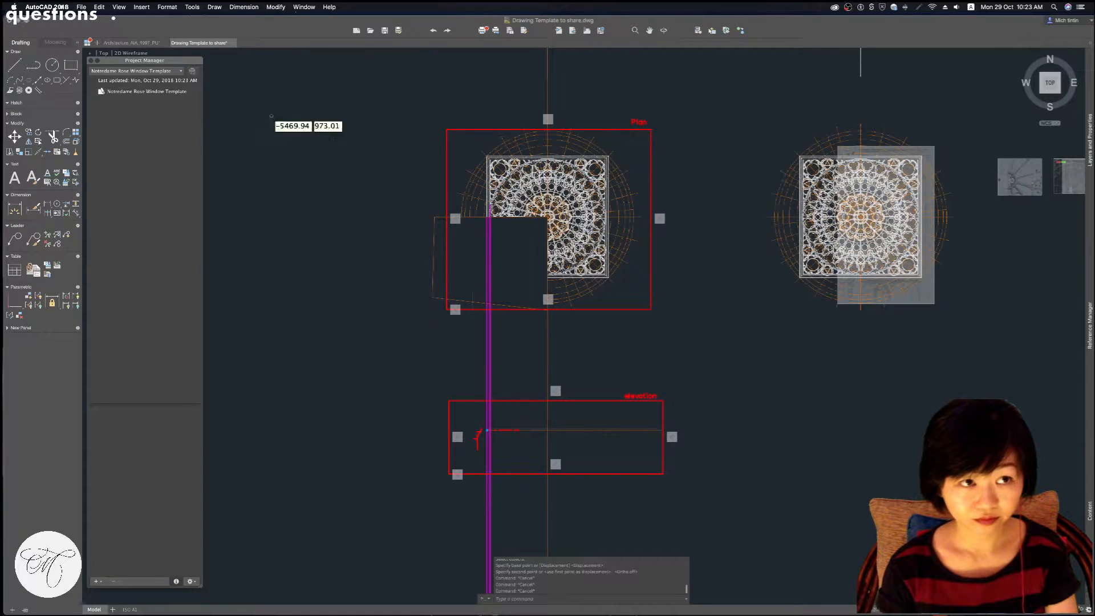
Select the Notredame Rose Window Template project and review its properties, such as project number, name and phase
left_click(142, 93)
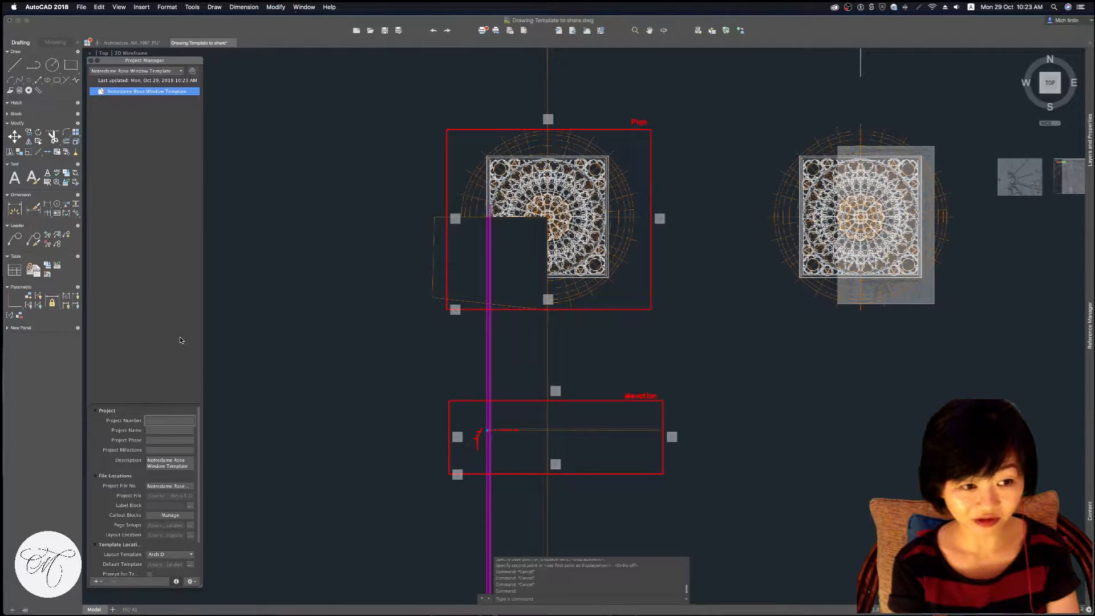
type("sg")
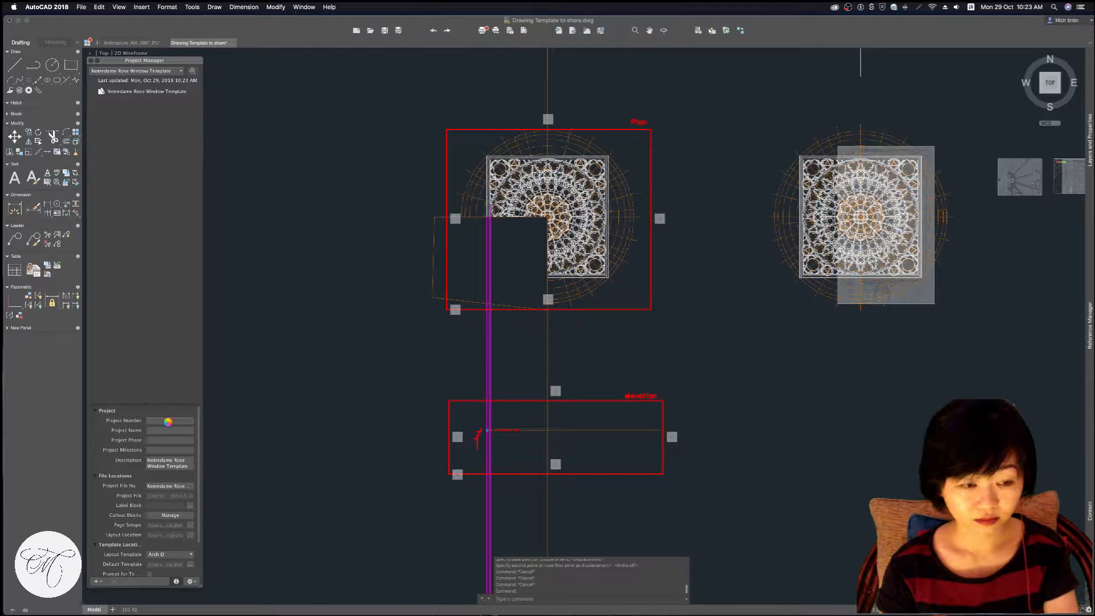
left_click(150, 117)
left_click(174, 91)
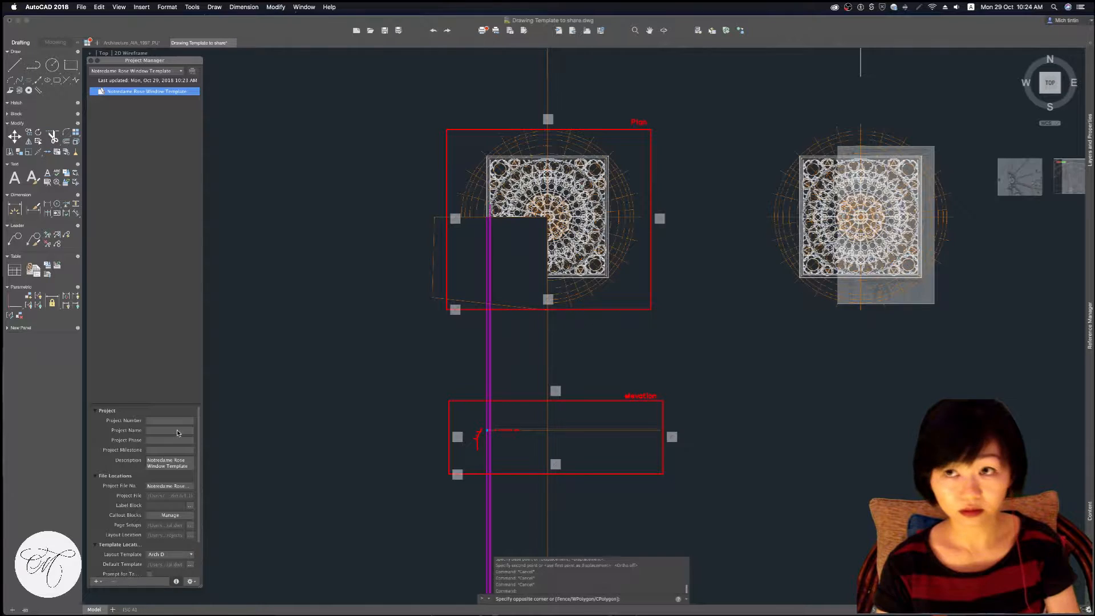
key("super+Tab")
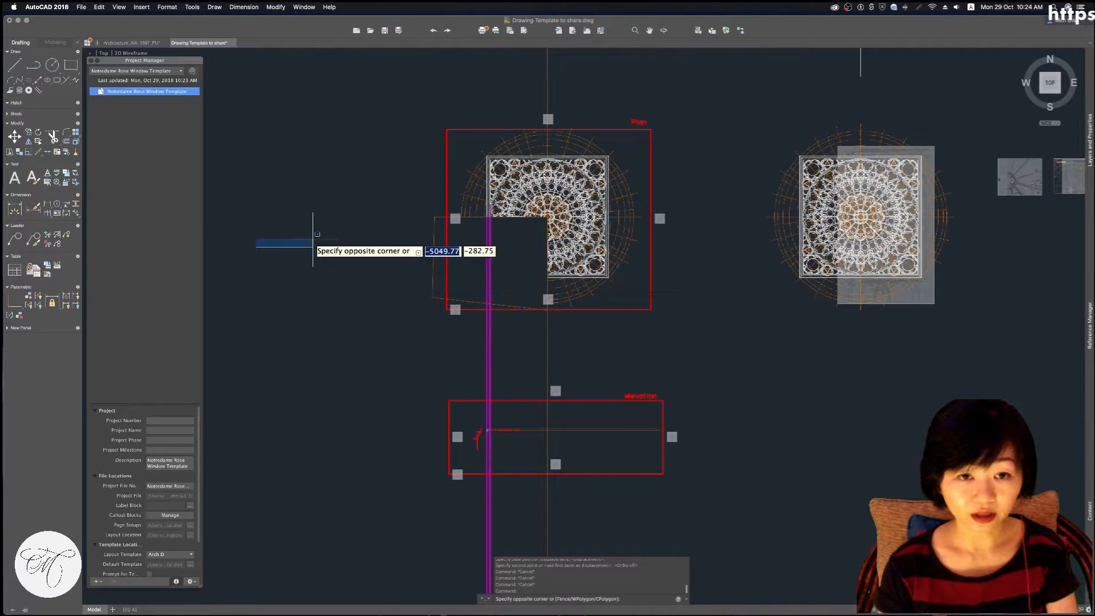
key("Escape")
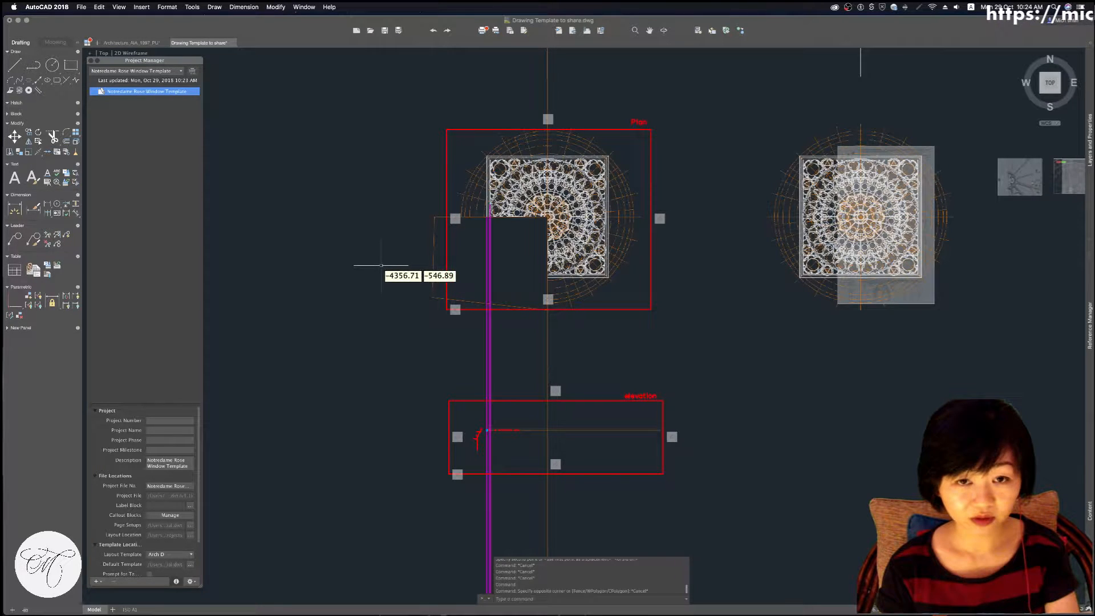
left_click(168, 420)
key("Escape")
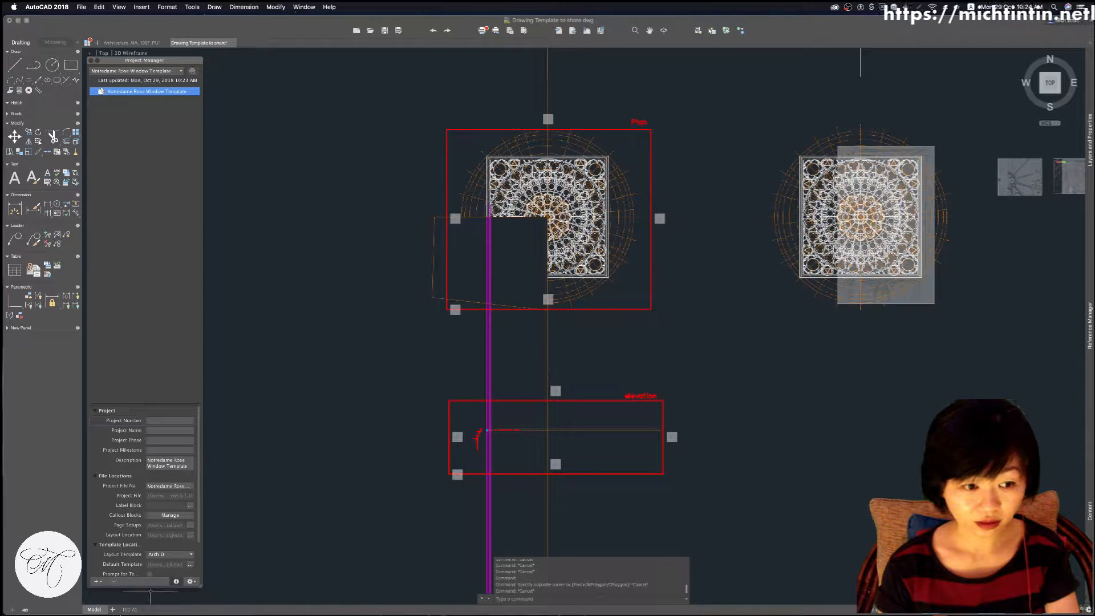
Switch to the ISO A1 layout and examine the title block's Project Name and Address area up close
mouse_move(131, 615)
left_click(130, 609)
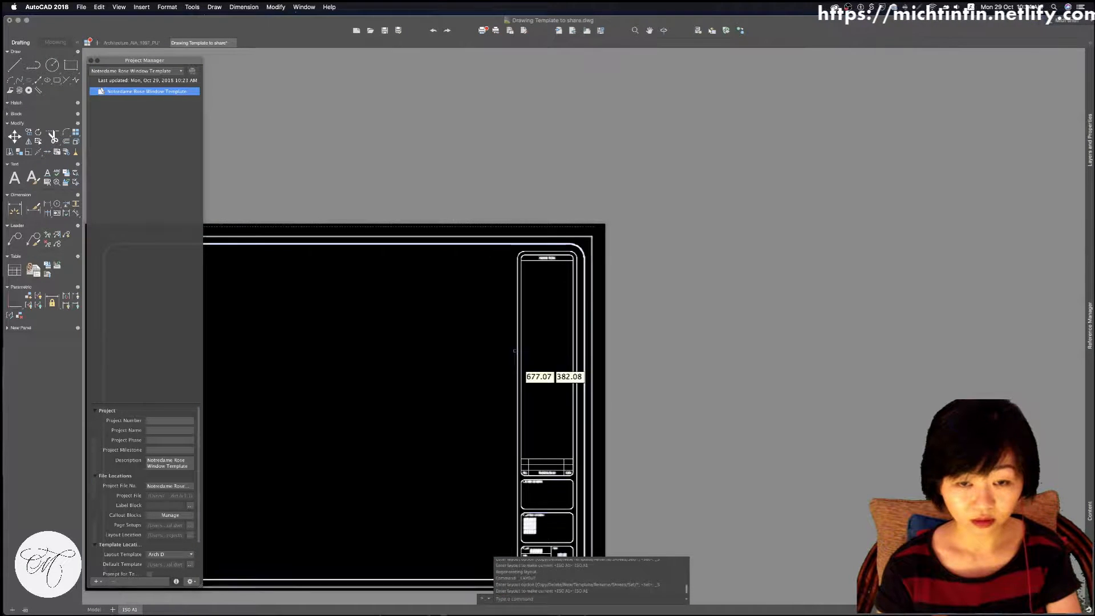
middle_click_drag(653, 266, 865, 205)
key("Escape")
scroll(801, 486, "up", 5)
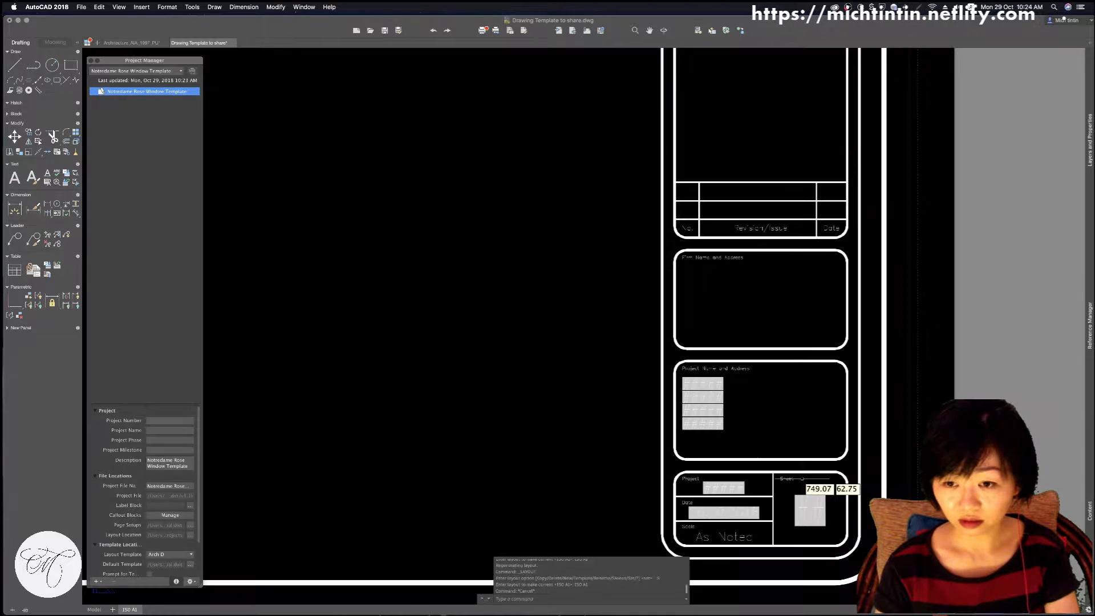
scroll(802, 482, "up", 4)
Highlight the title block repeatedly to examine its placeholder fields under Project Name and Address
left_click(562, 244)
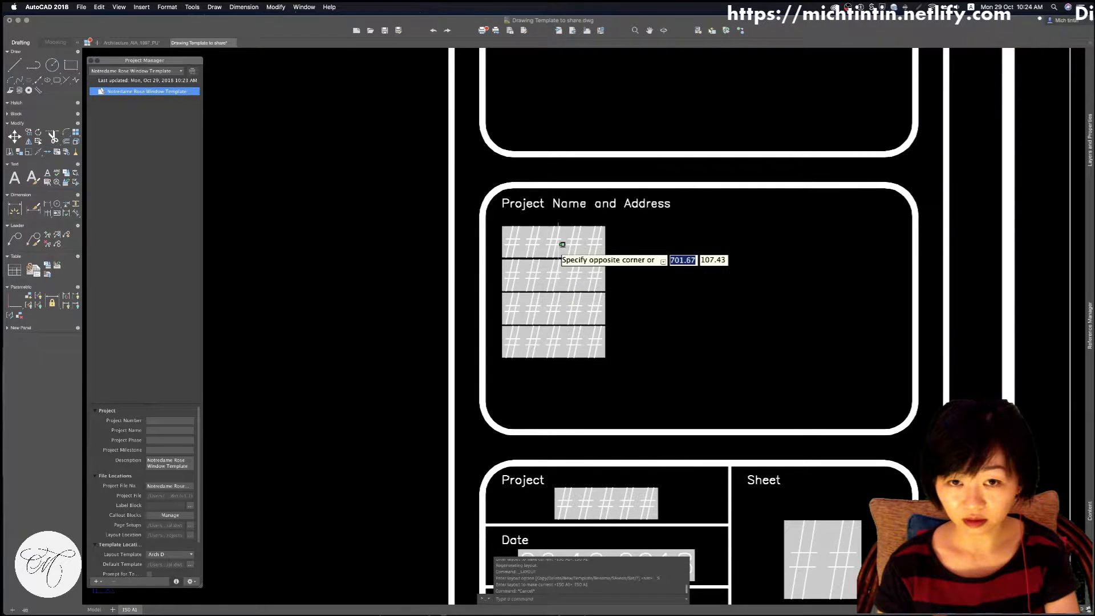
key("super+a")
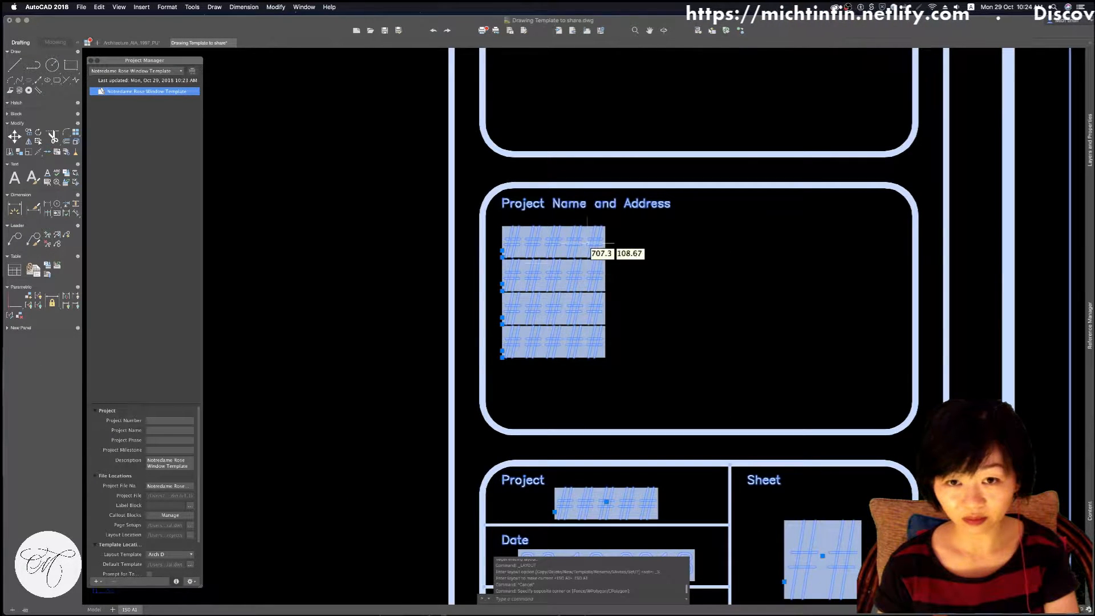
key("Escape")
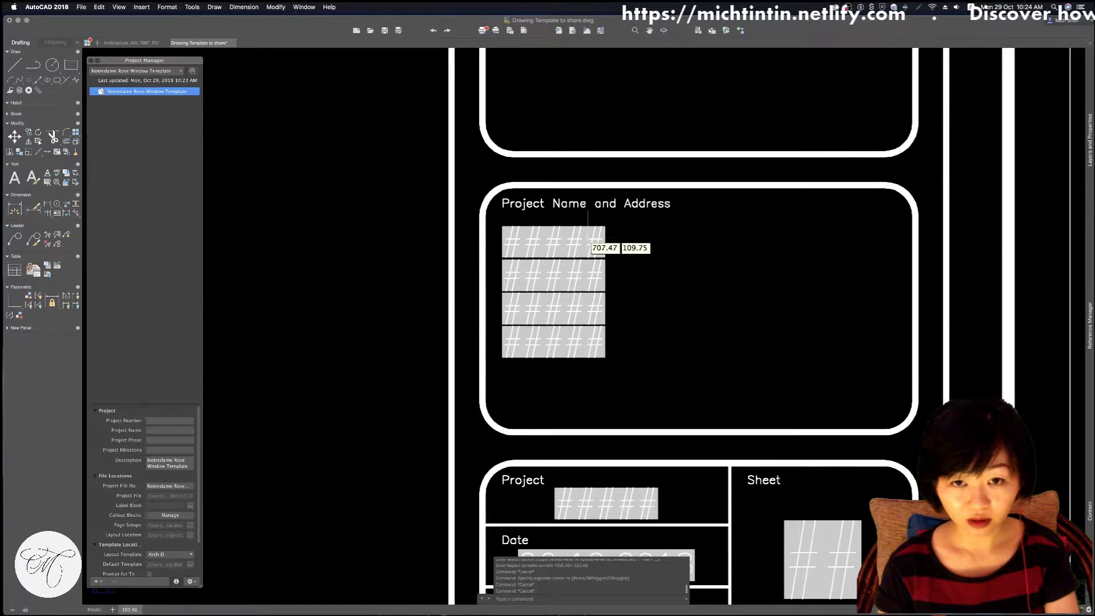
key("super+a")
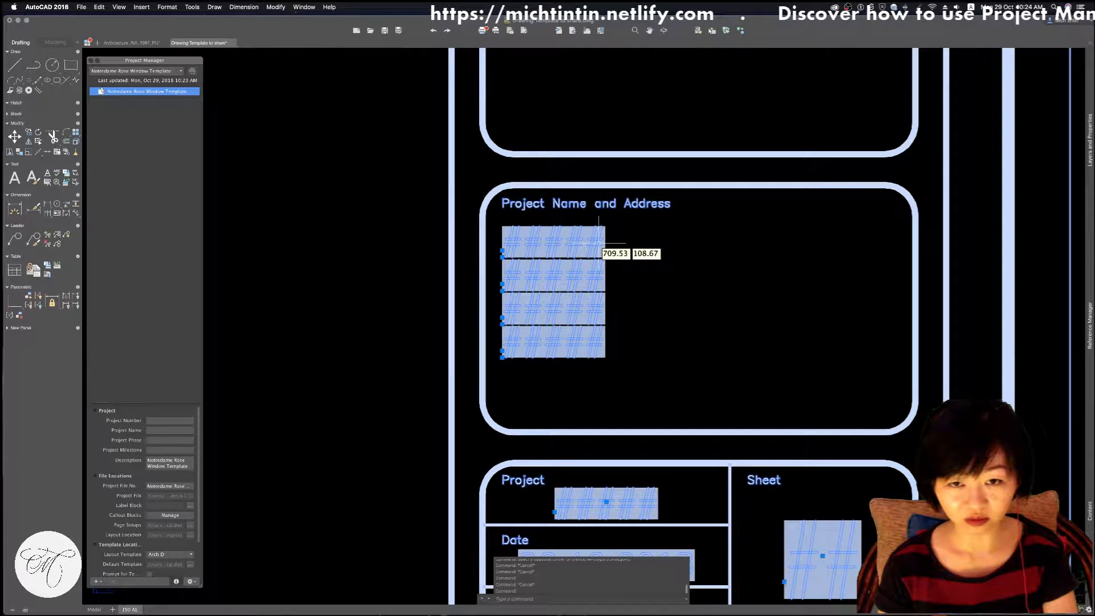
key("Escape")
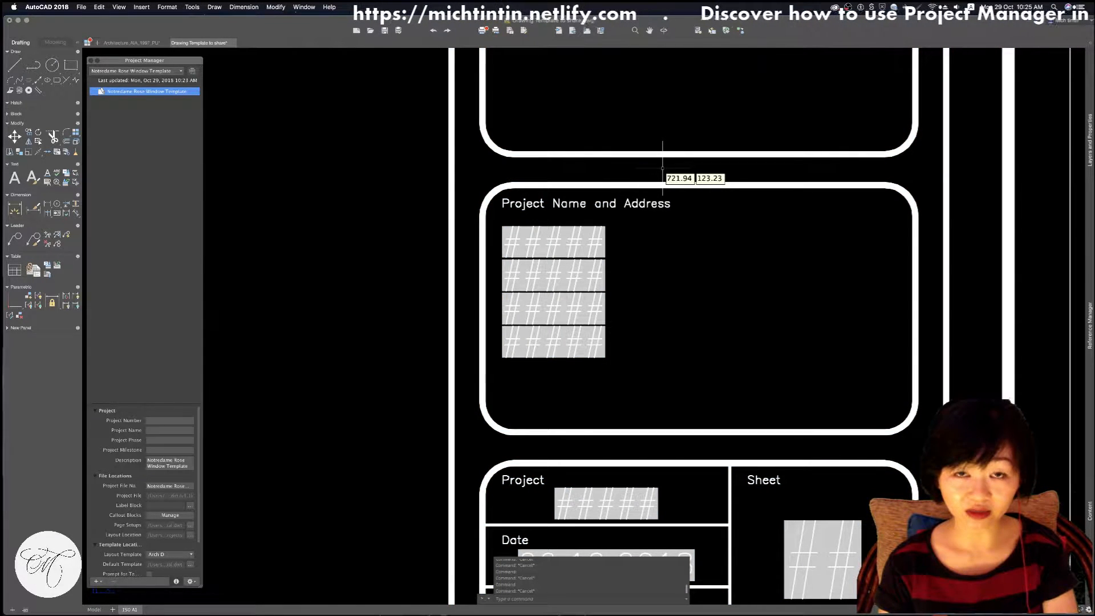
key("Escape")
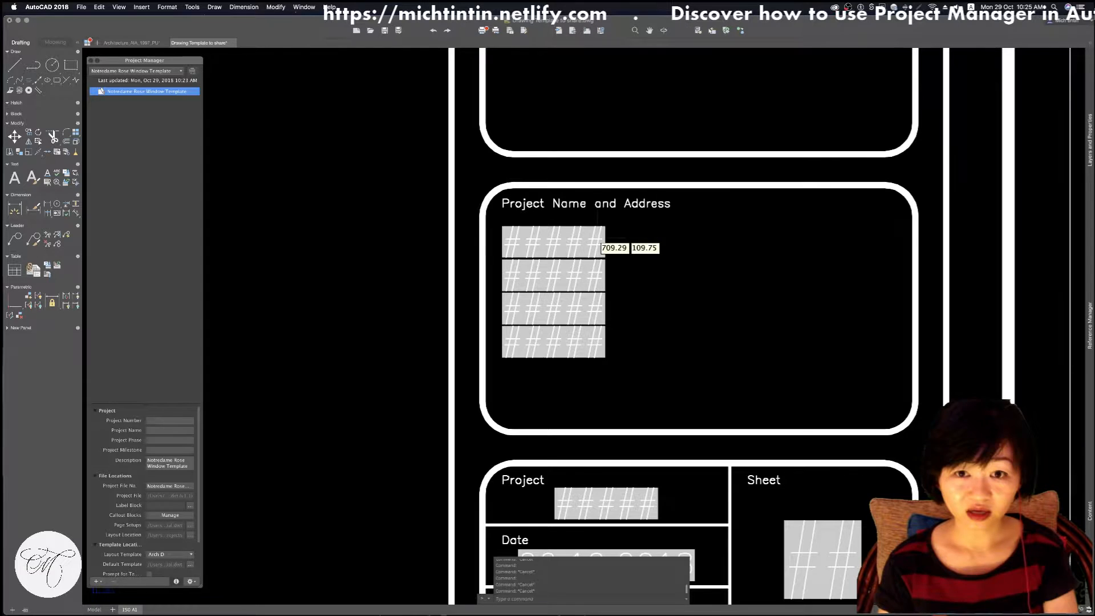
key("super+a")
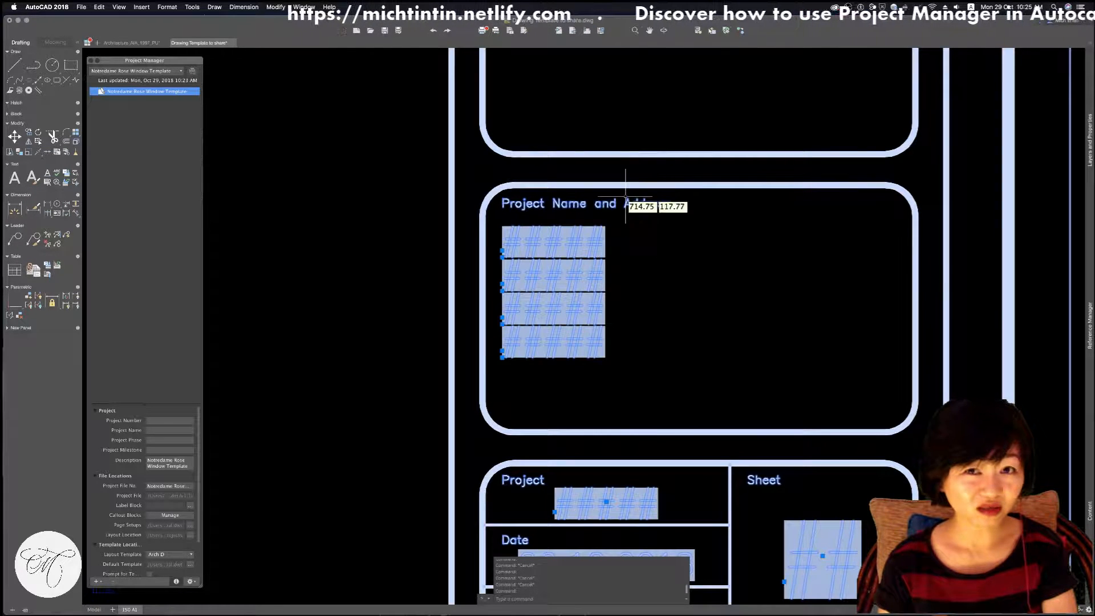
key("Escape")
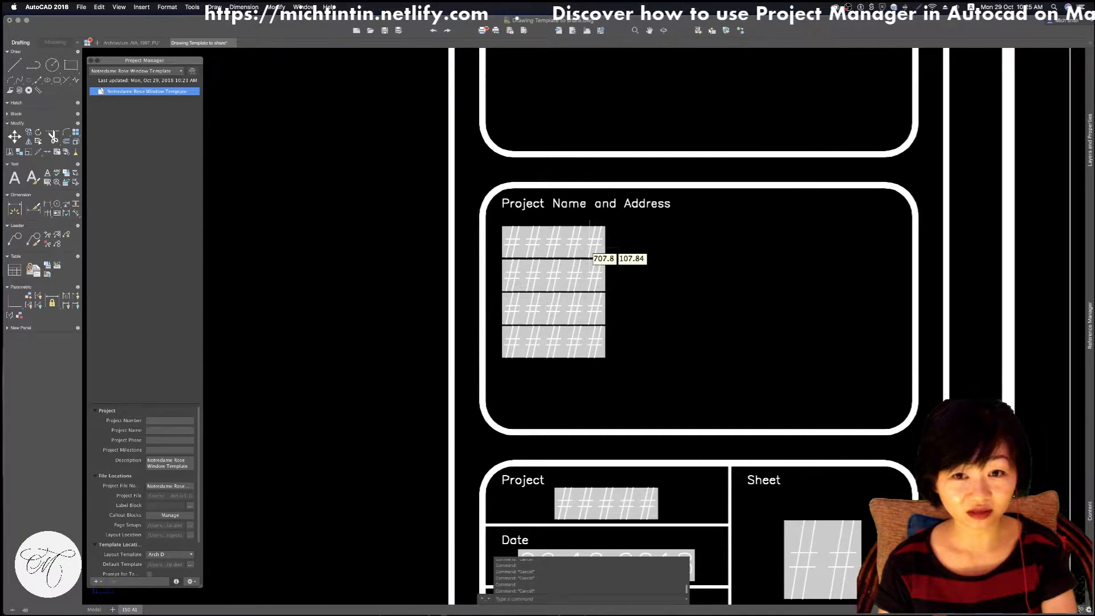
key("super+a")
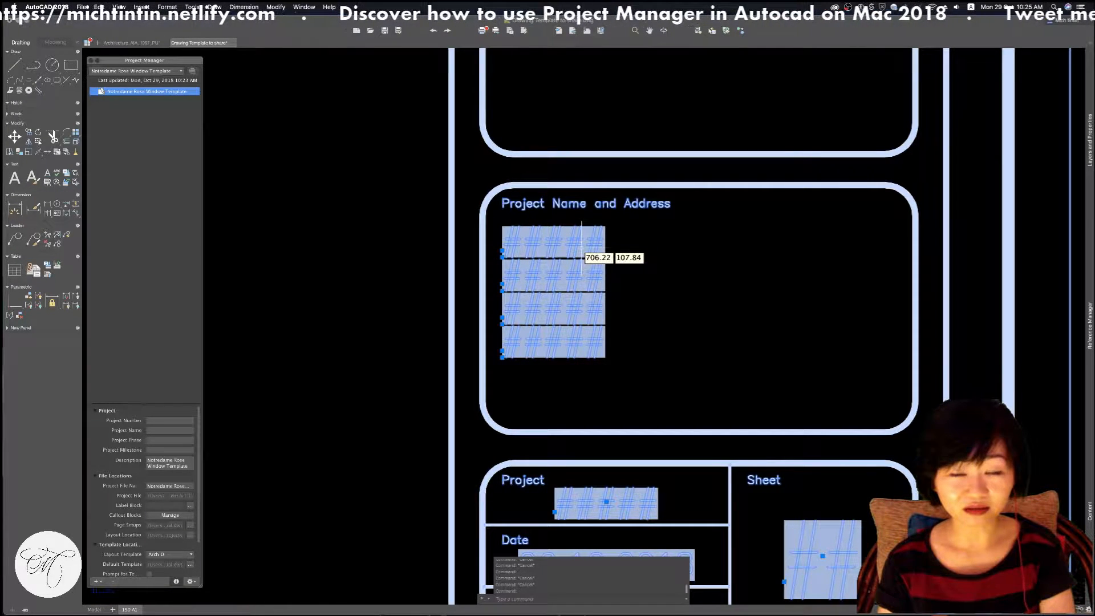
key("Escape")
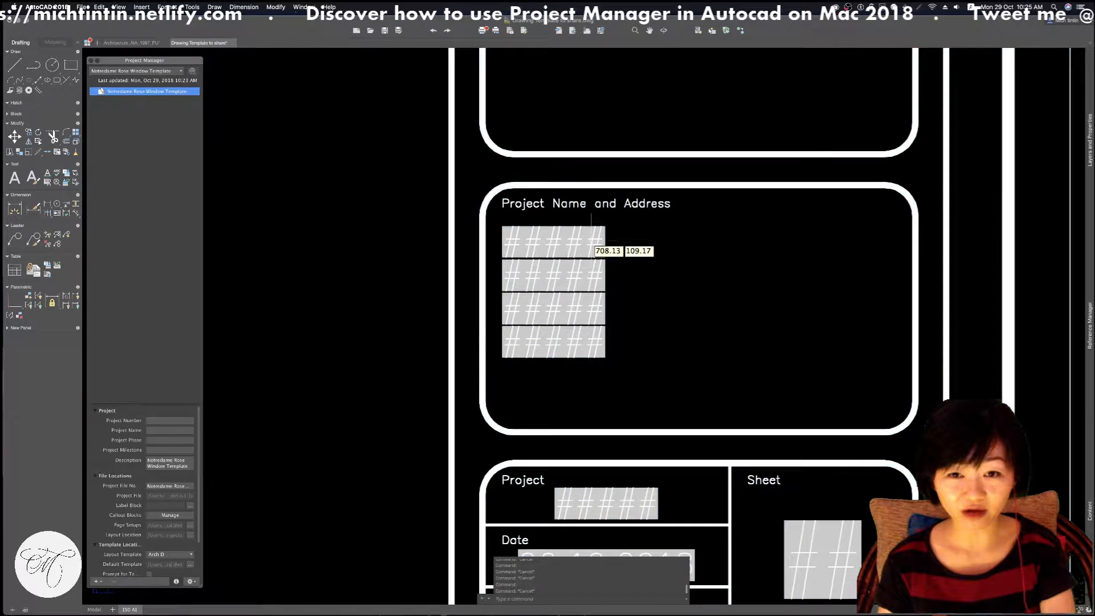
key("super+a")
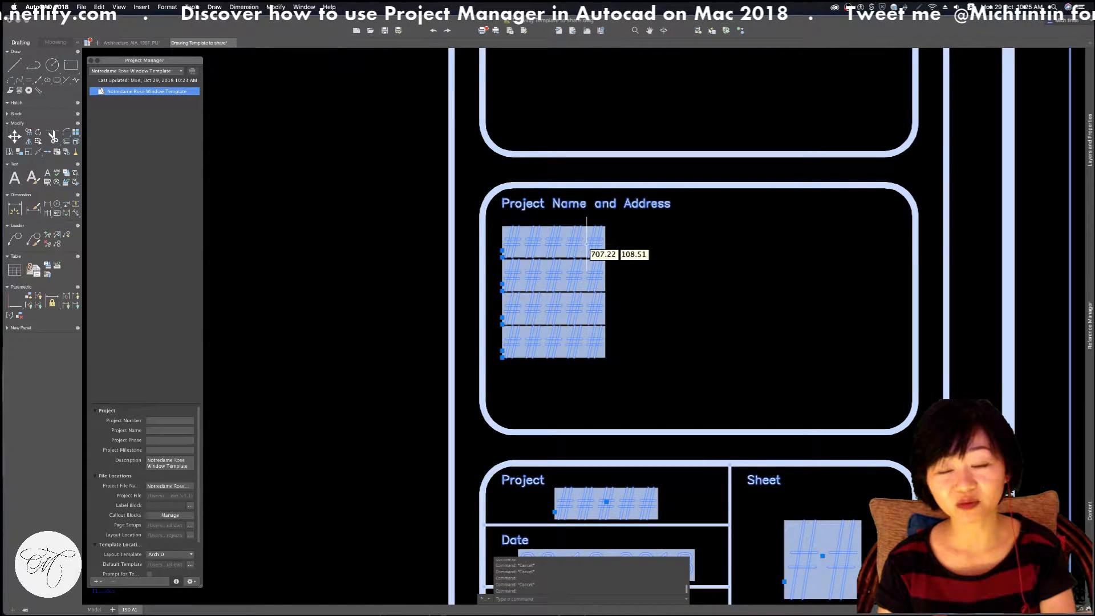
key("Escape")
key("super+a")
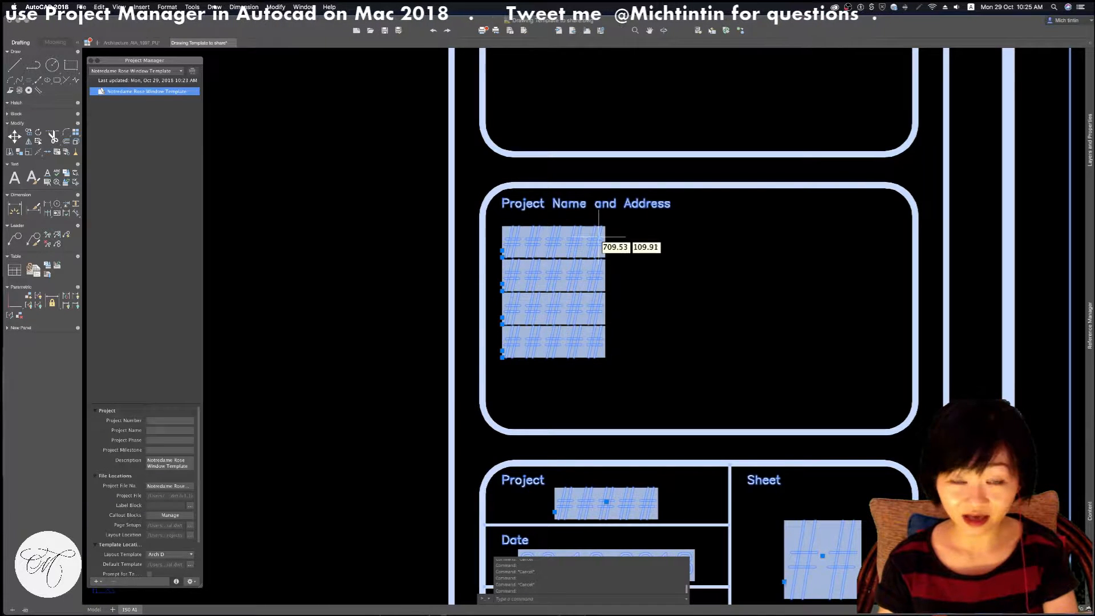
key("Escape")
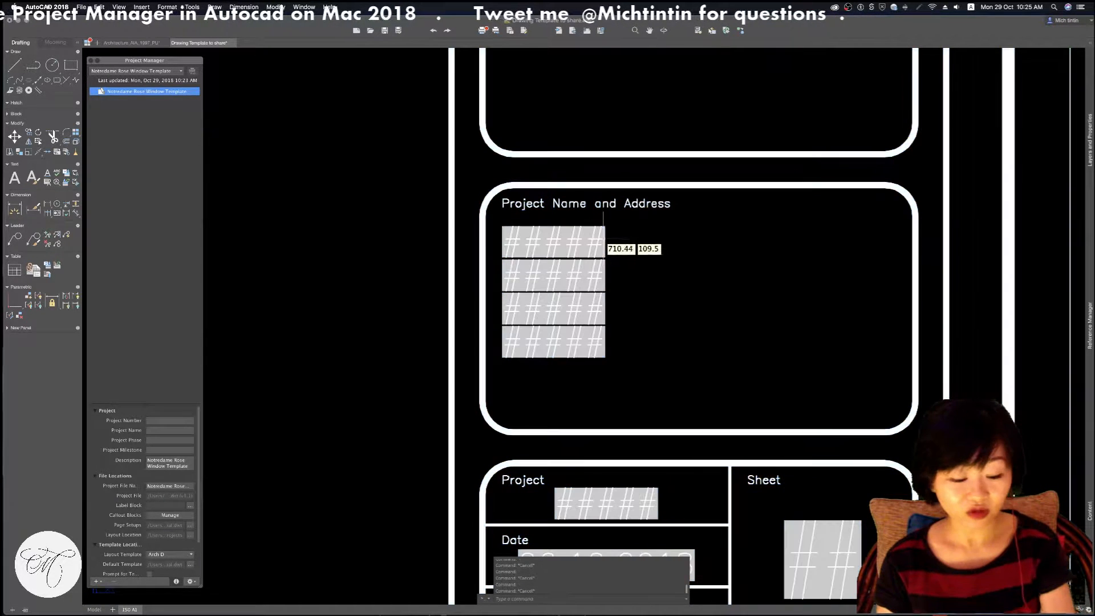
key("super+a")
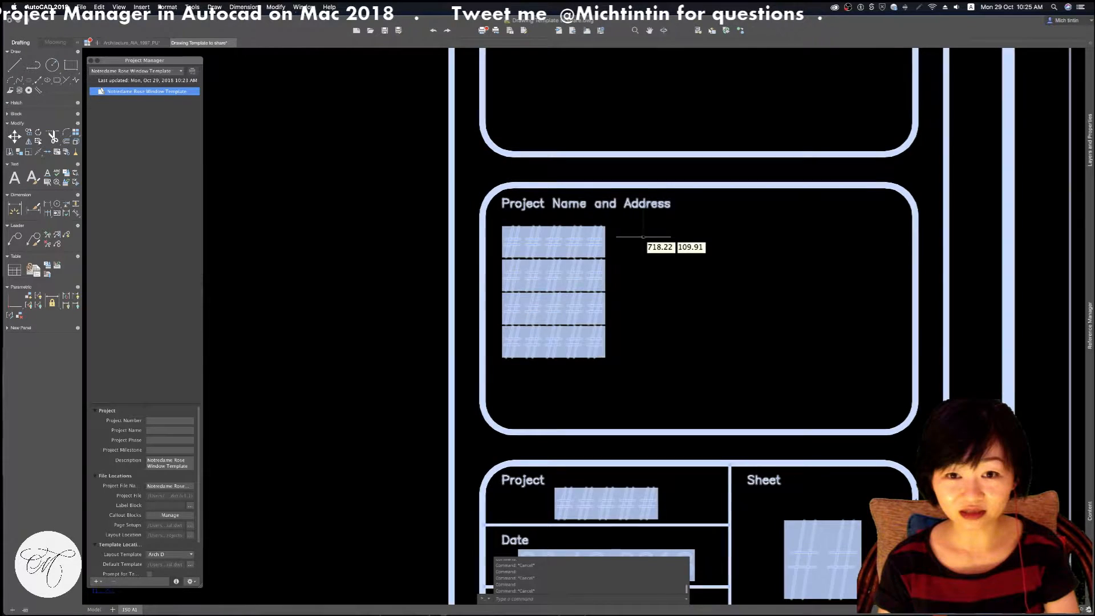
key("Escape")
key("super+Tab")
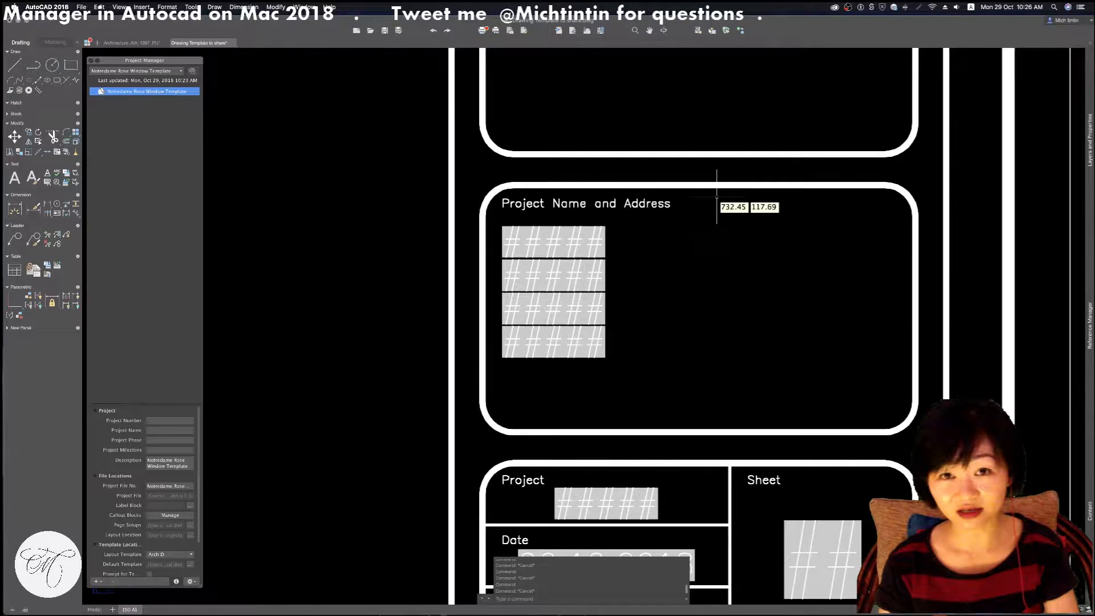
key("super+a")
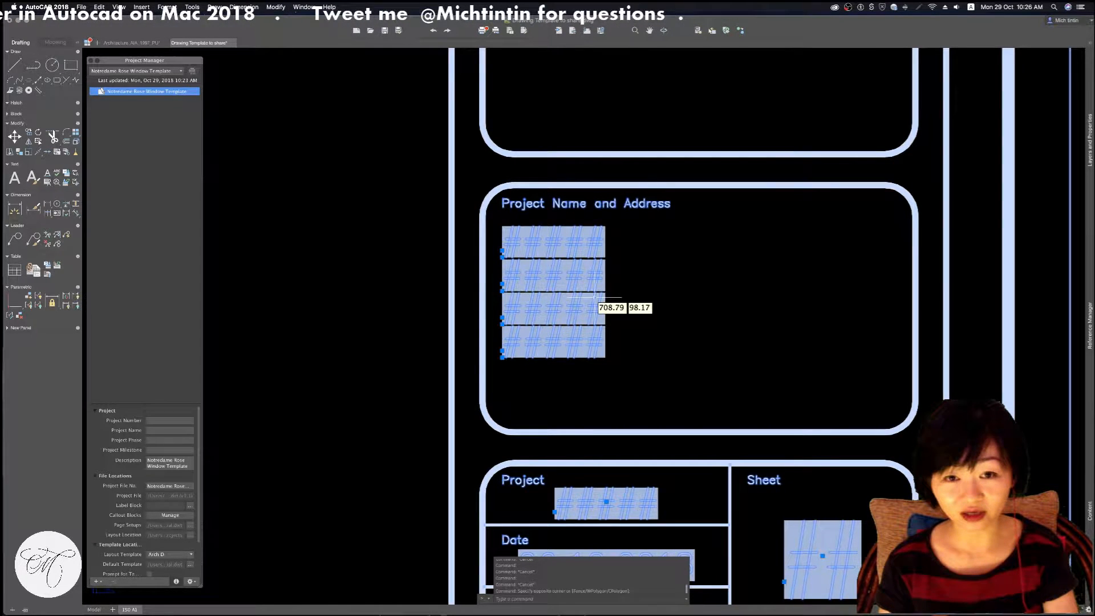
key("Escape")
key("super+Tab")
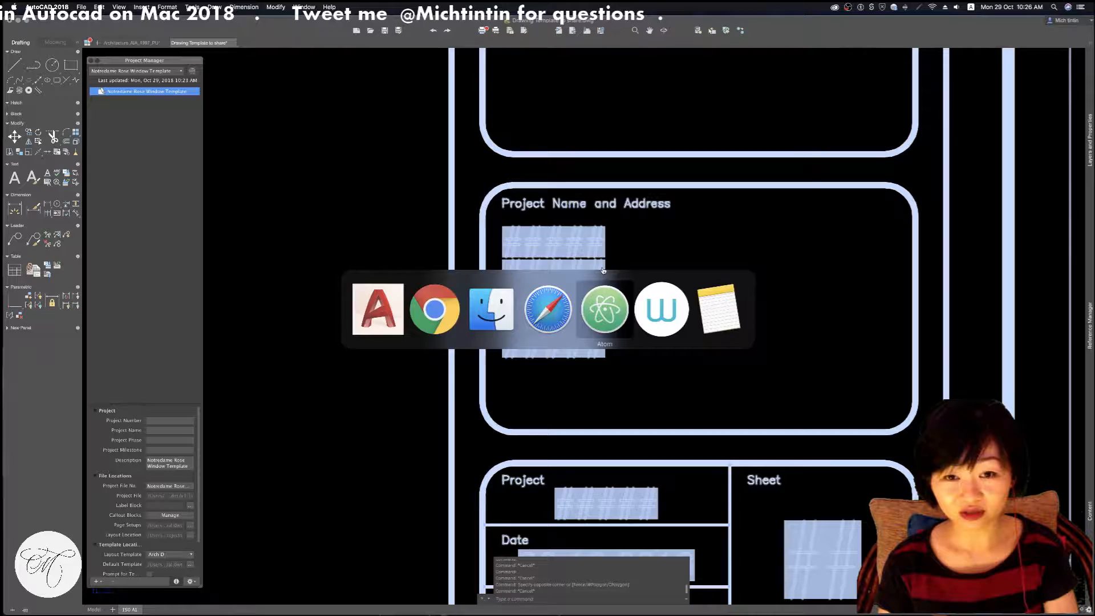
key("Escape")
key("super+Tab")
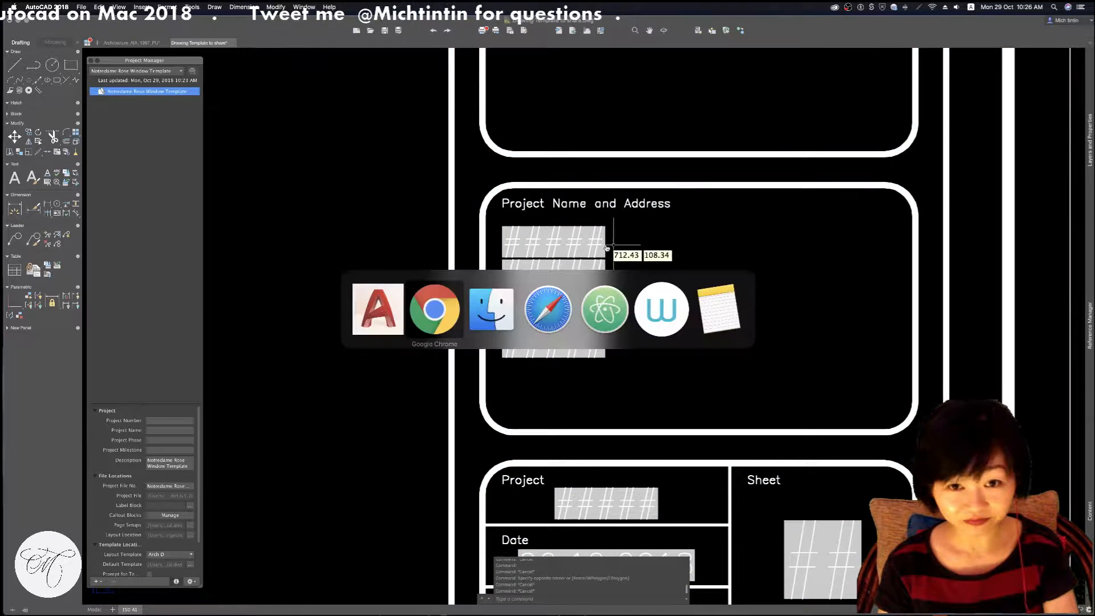
left_click(385, 283)
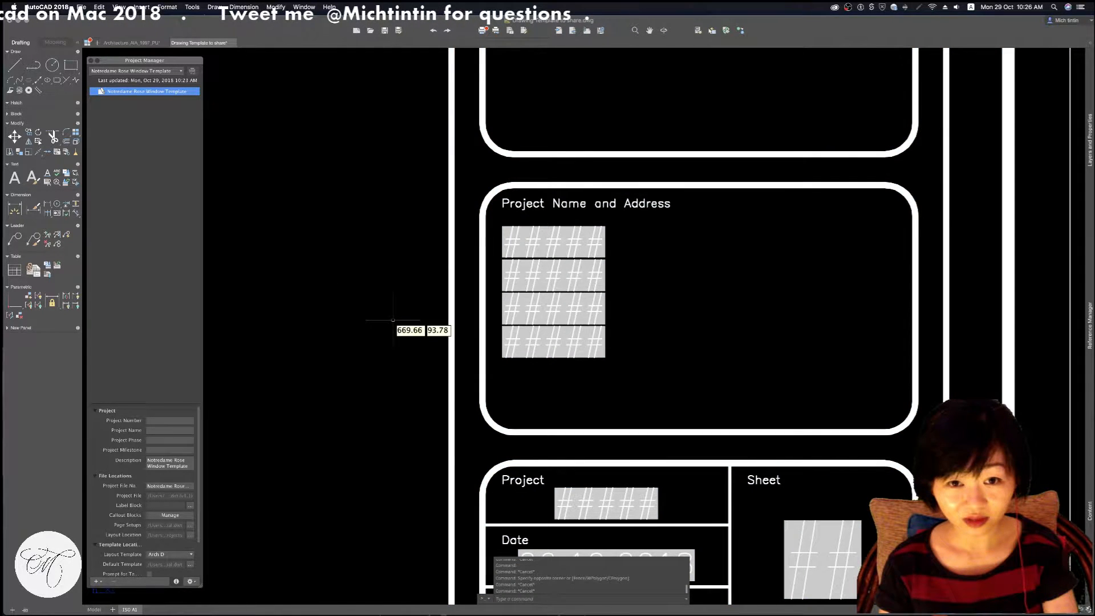
key("super+Tab")
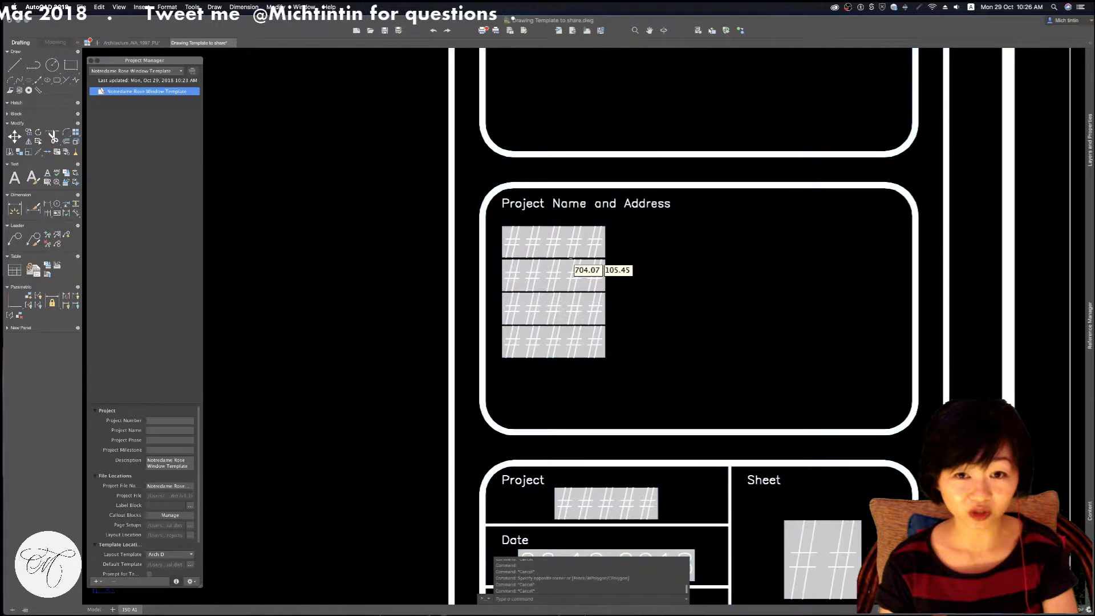
Highlight the title block and examine its Project, Date, Scale and Sheet fields below the Project Name and Address area
left_click(606, 243)
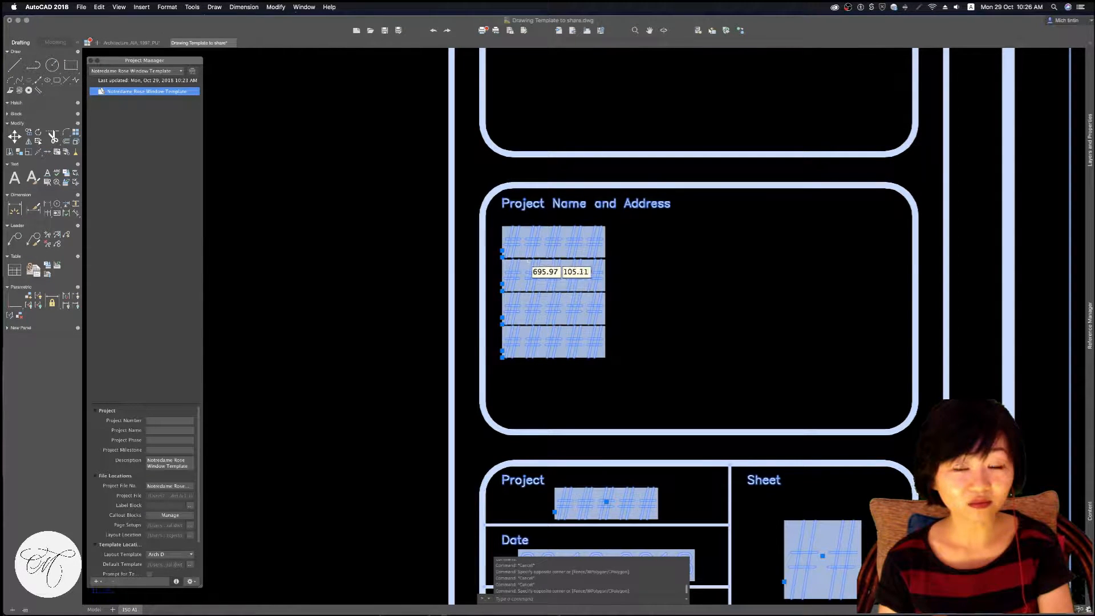
key("super+Tab")
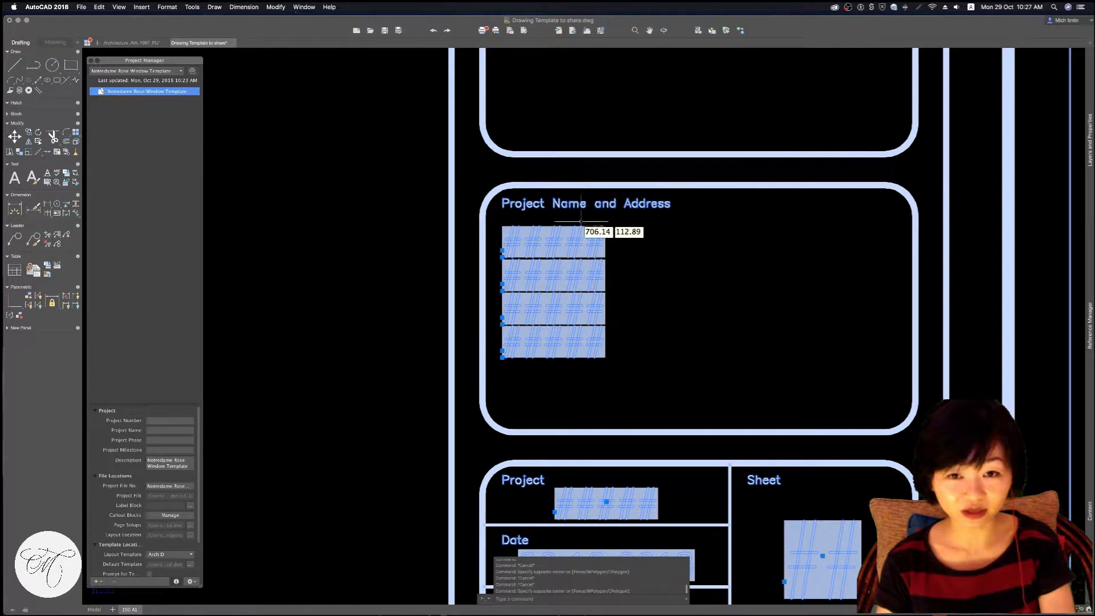
scroll(596, 267, "down", 1)
scroll(593, 268, "down", 1)
key("super+Tab")
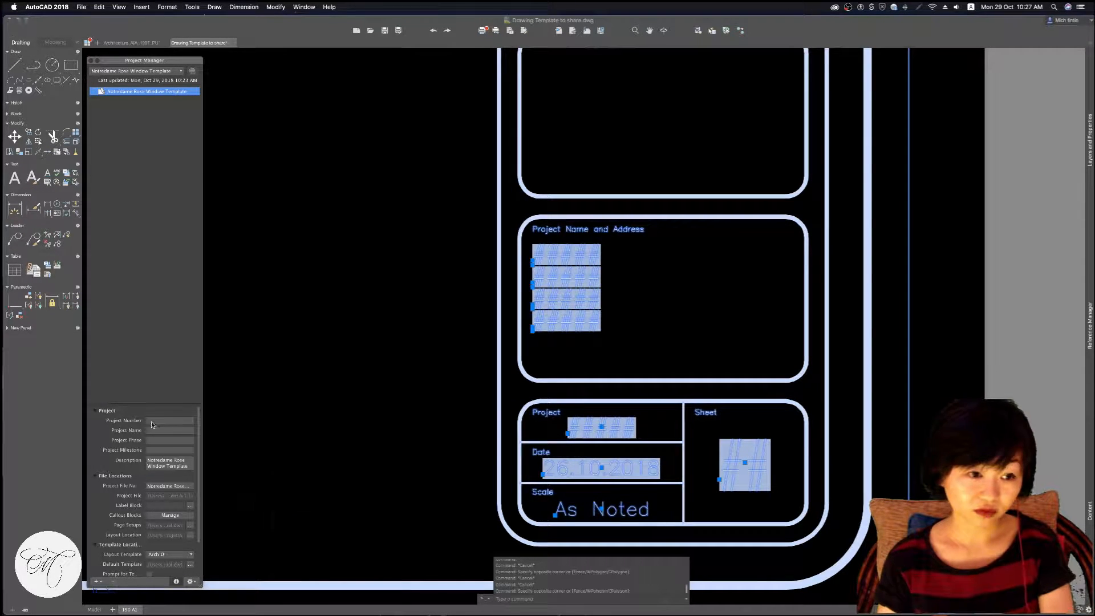
Set the project number of the Notredame Rose Window Template project to "French Rose Window"
left_click(168, 419)
left_click(167, 393)
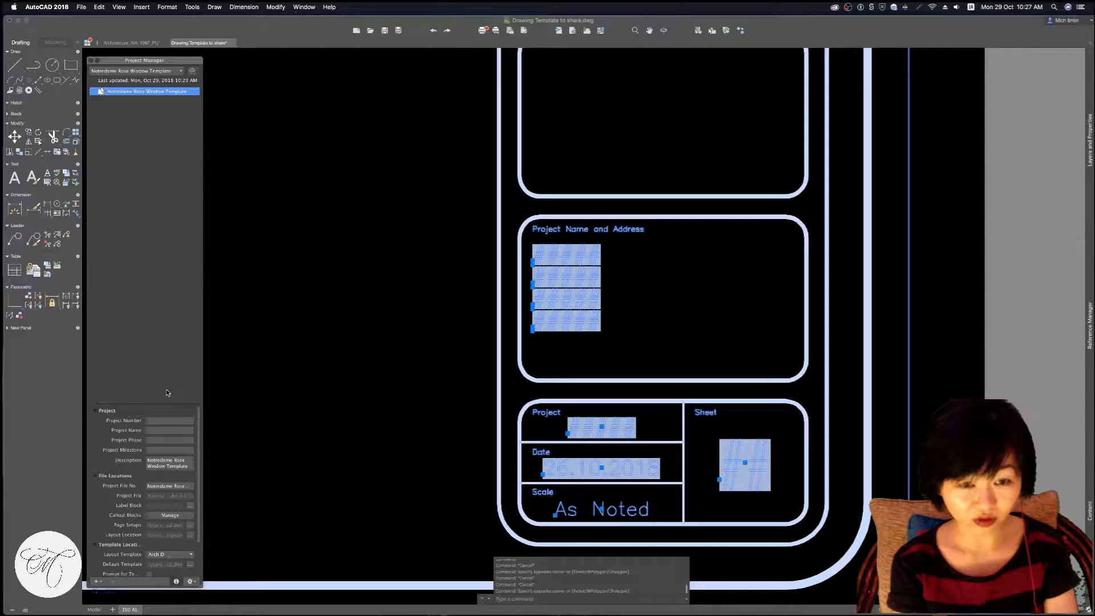
left_click(170, 421)
type("Fre")
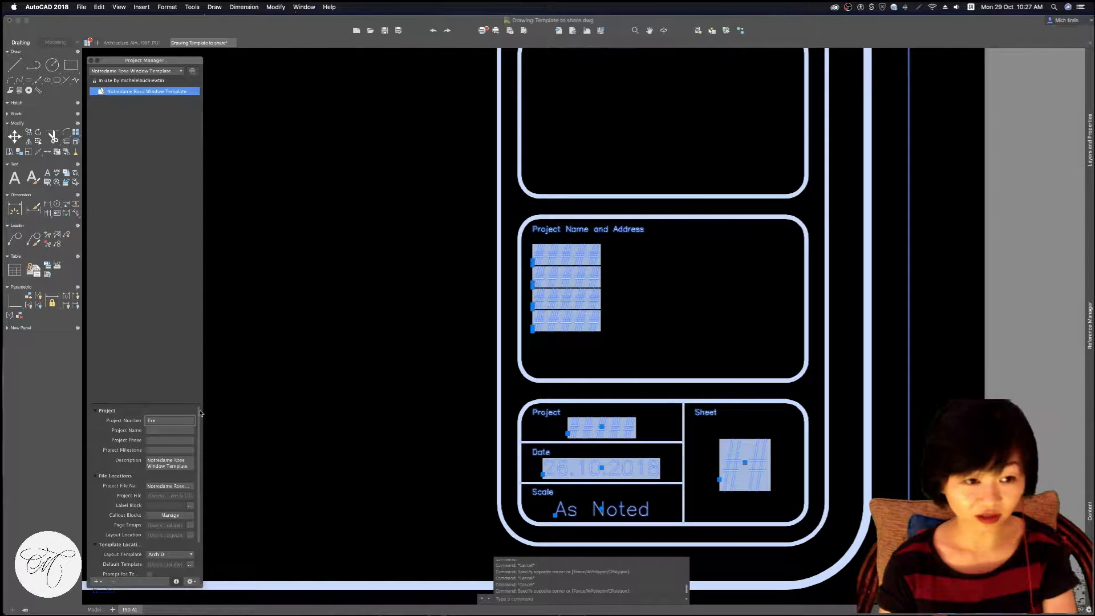
double_click(156, 421)
left_click_drag(161, 421, 147, 418)
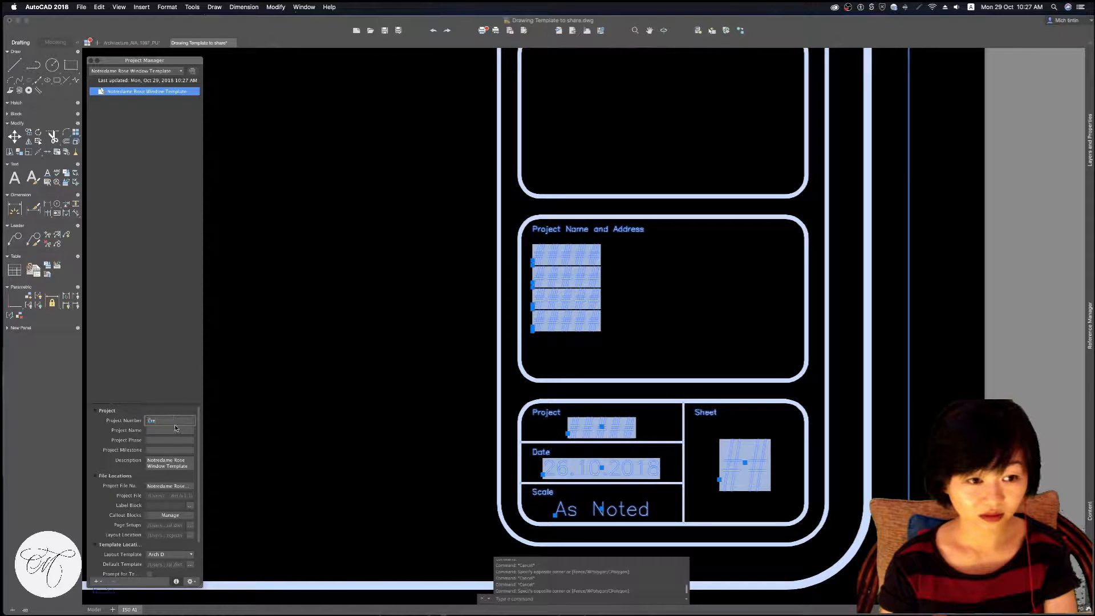
type("nch")
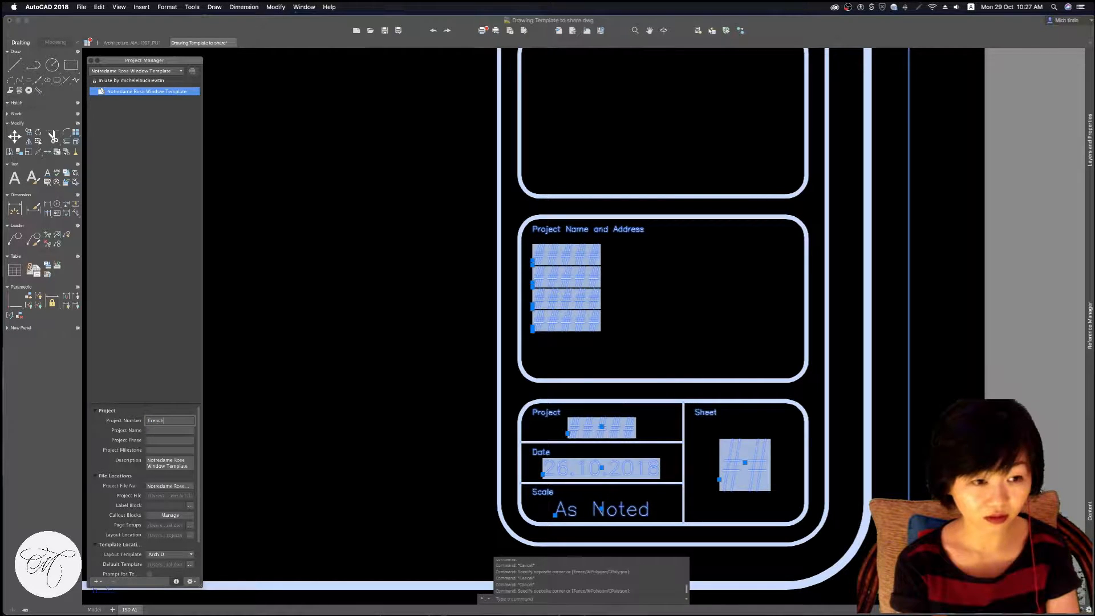
type(" Ros")
type("indow")
Set the project number to "Window" and the project name to "Notredam Rose Window"
left_click(177, 431)
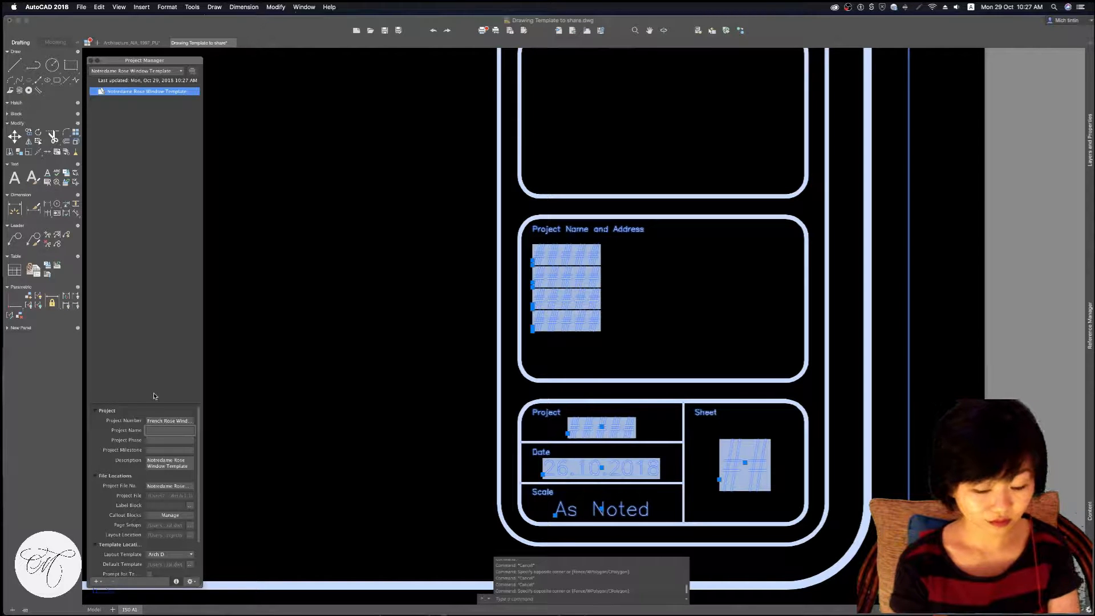
type("Notredam")
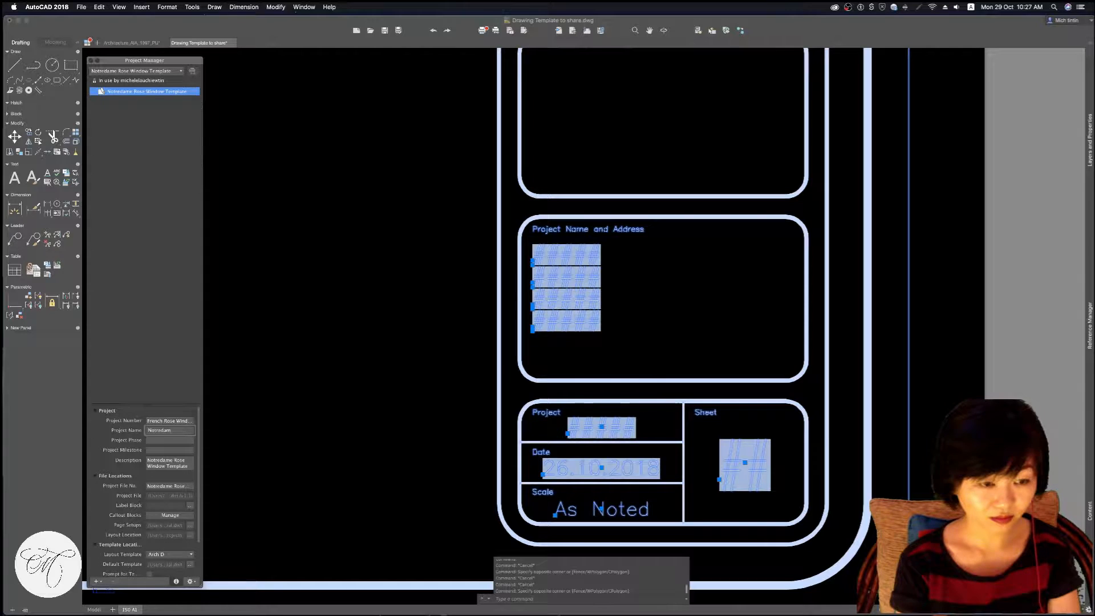
left_click(146, 420)
type("WOn")
type("dow")
key("Tab")
type("Notredam Rose")
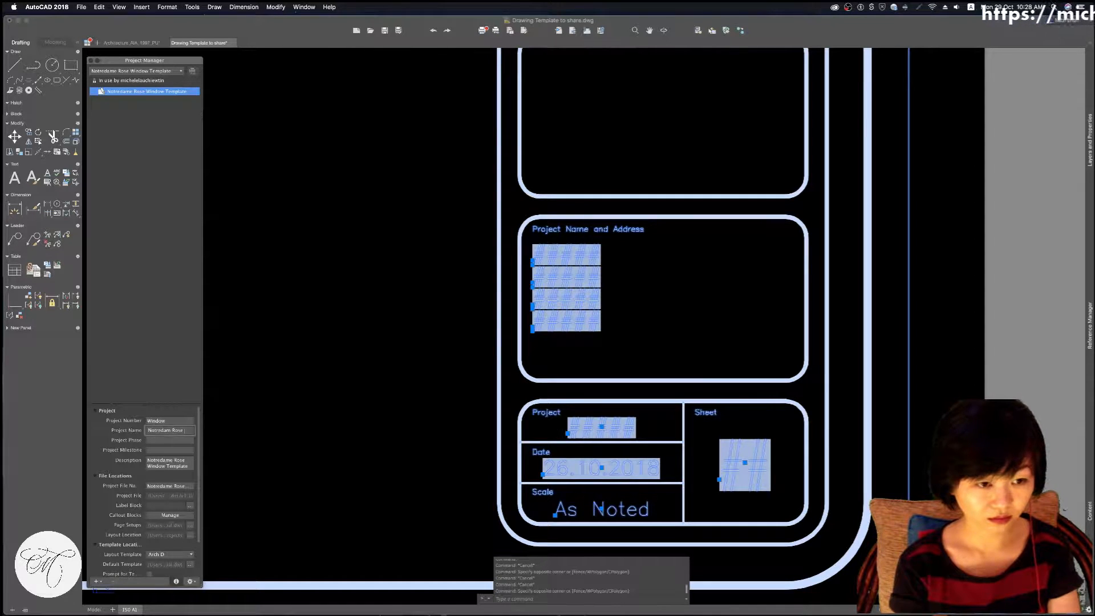
type(" Window")
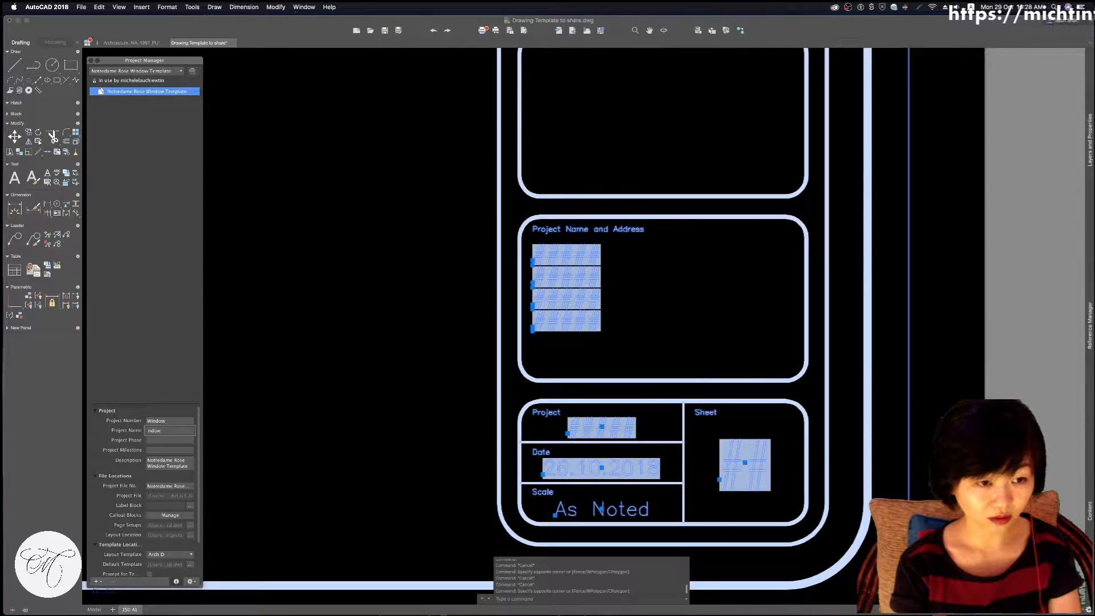
Set the project phase to "Draft 1" and the project milestone to "-"
left_click(179, 441)
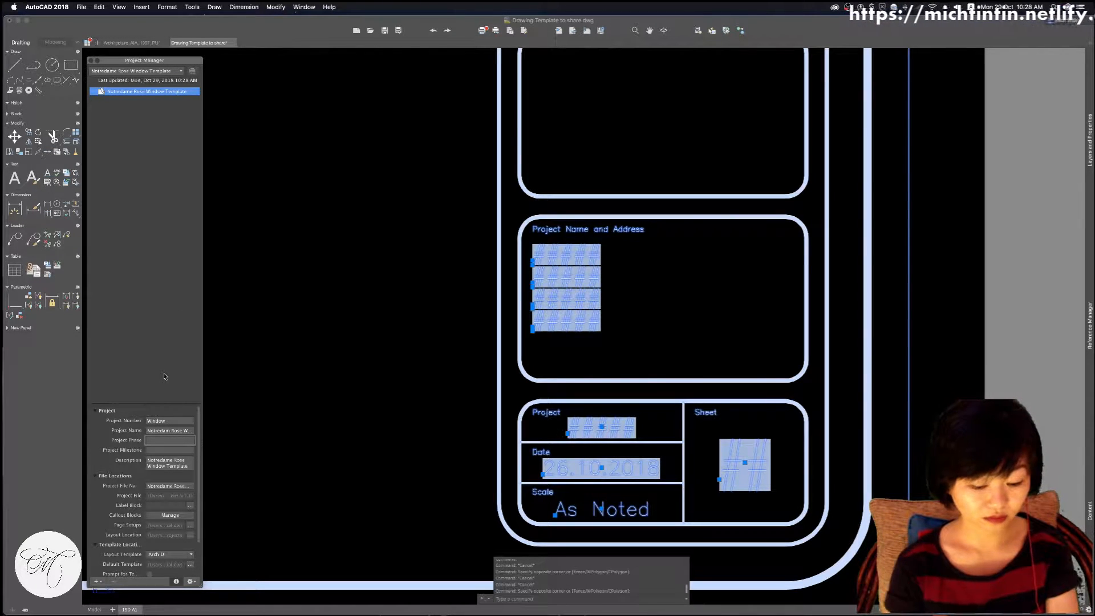
type("Draft 1")
left_click(179, 450)
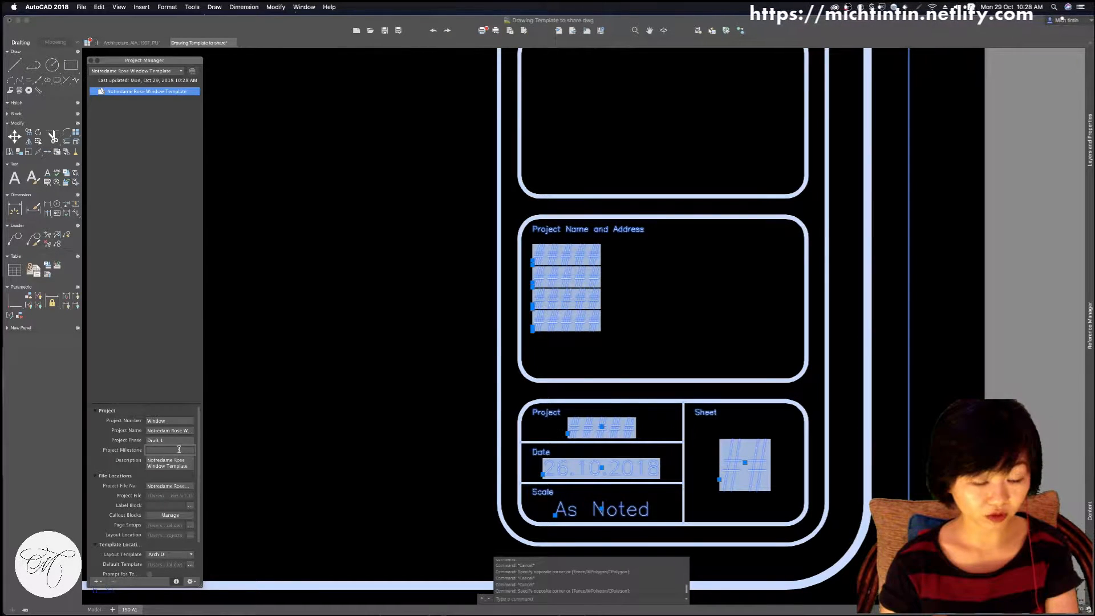
type("-")
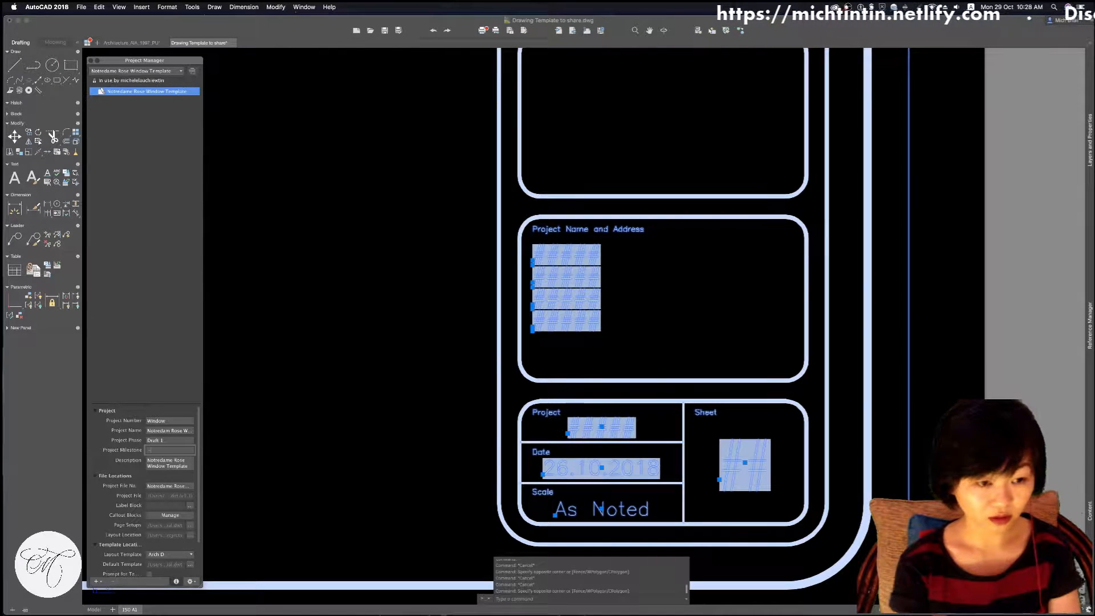
left_click(184, 466)
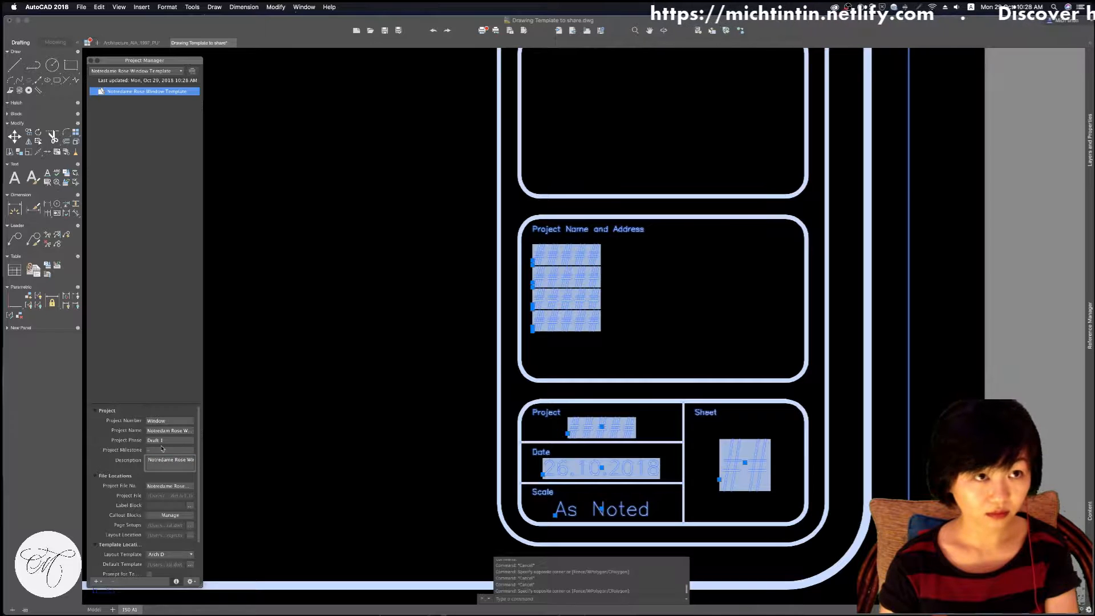
Review the project's file locations, template locations and custom property sections, reselecting the Notredame Rose Window Template project
scroll(166, 476, "down", 3)
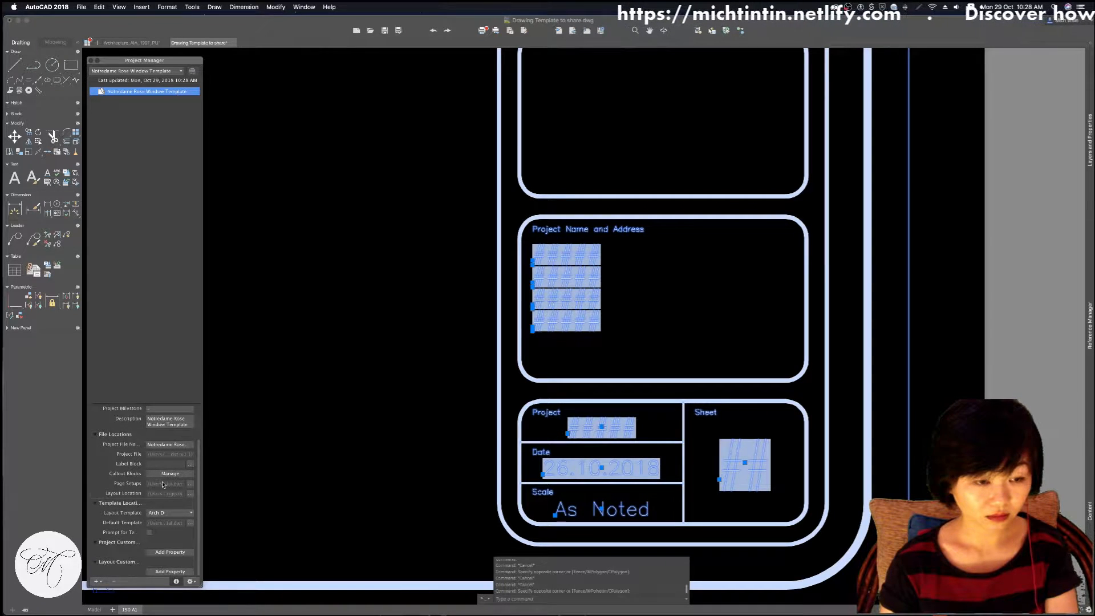
left_click(166, 380)
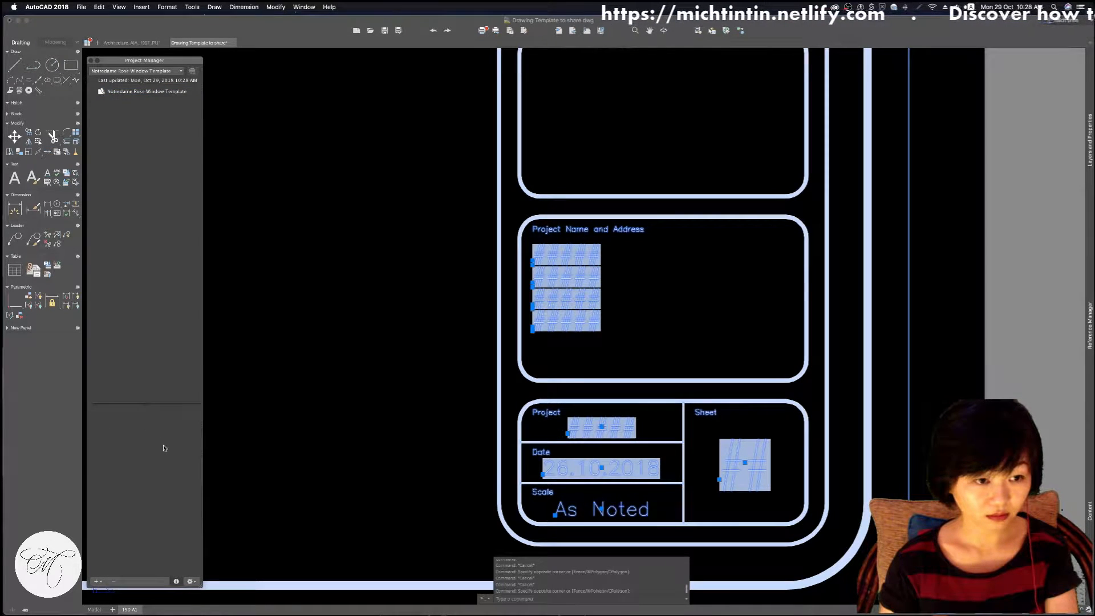
left_click(173, 92)
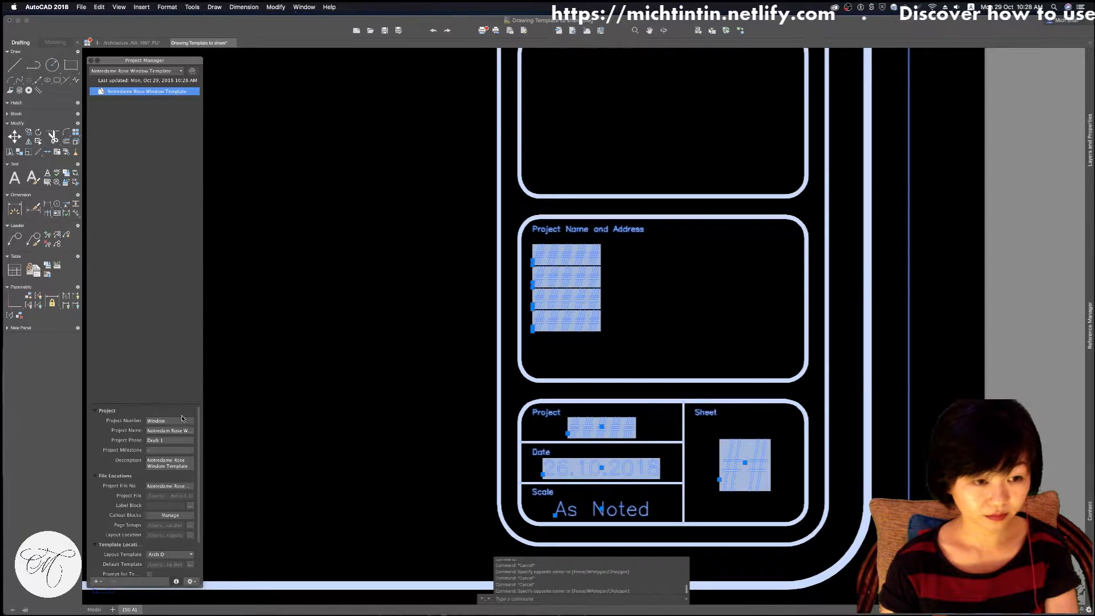
scroll(162, 455, "down", 2)
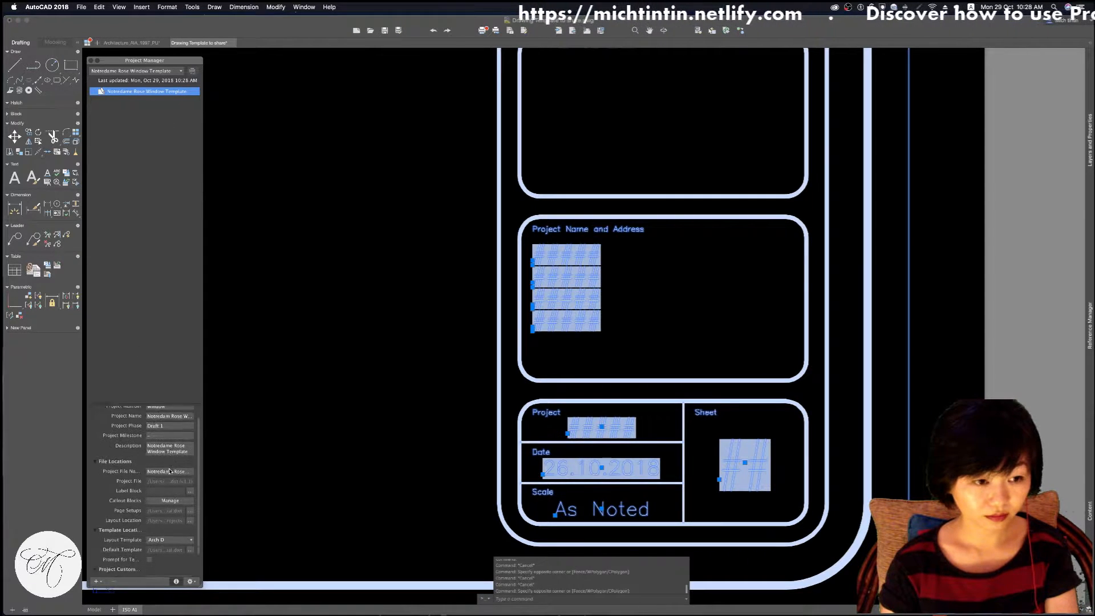
scroll(156, 448, "up", 2)
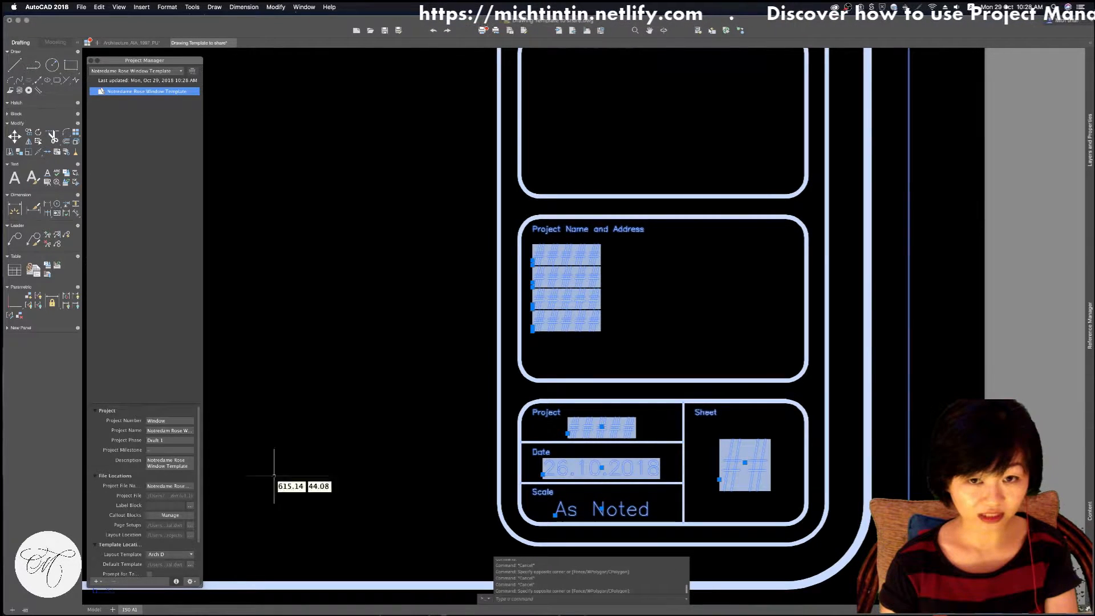
Clear the title block selection in the ISO A1 layout
left_click(631, 292)
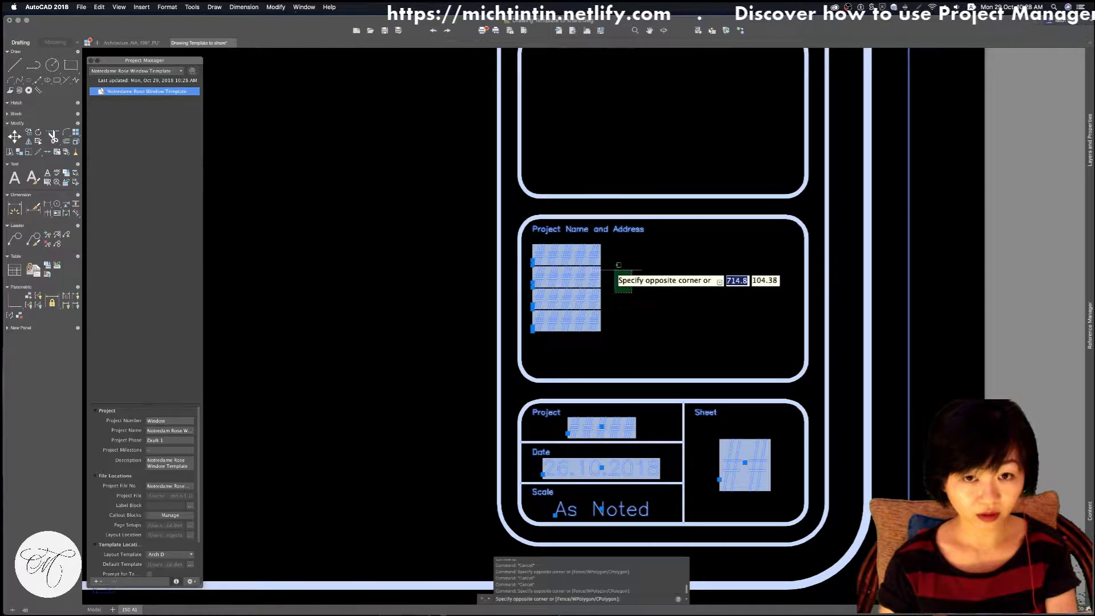
key("Escape")
key("Escape")
key("super+a")
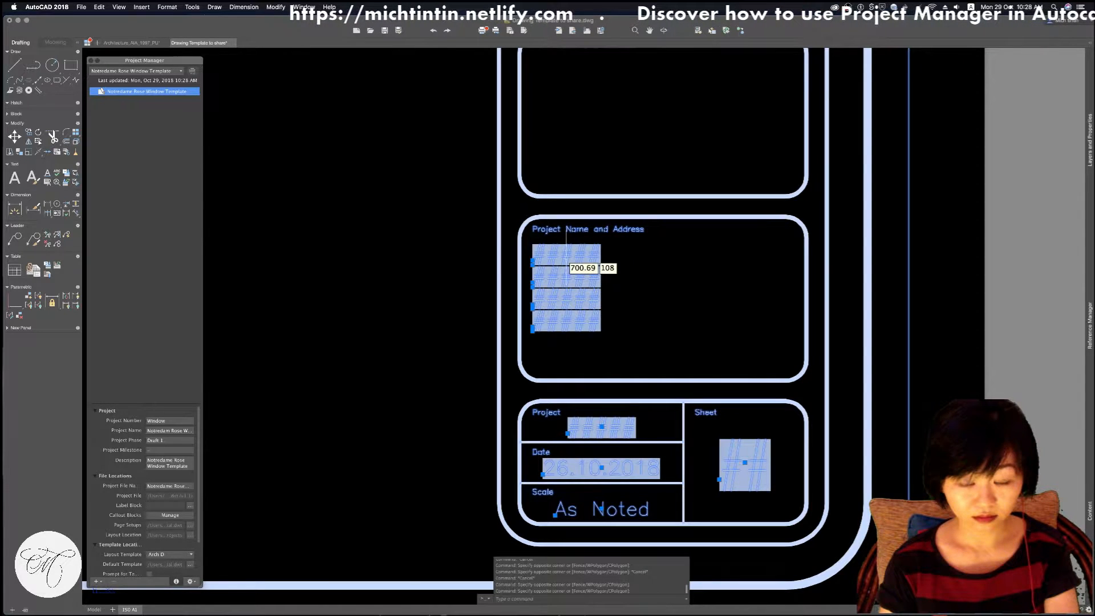
key("Escape")
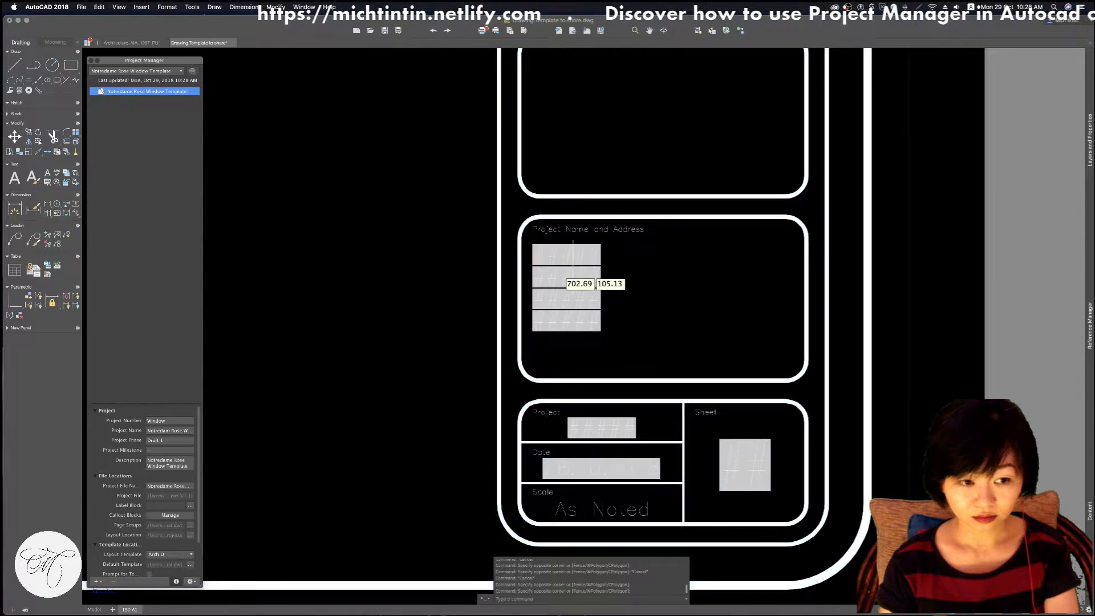
Review the project's milestone and file name entries, and its file and template location settings
left_click(167, 451)
left_click(171, 487)
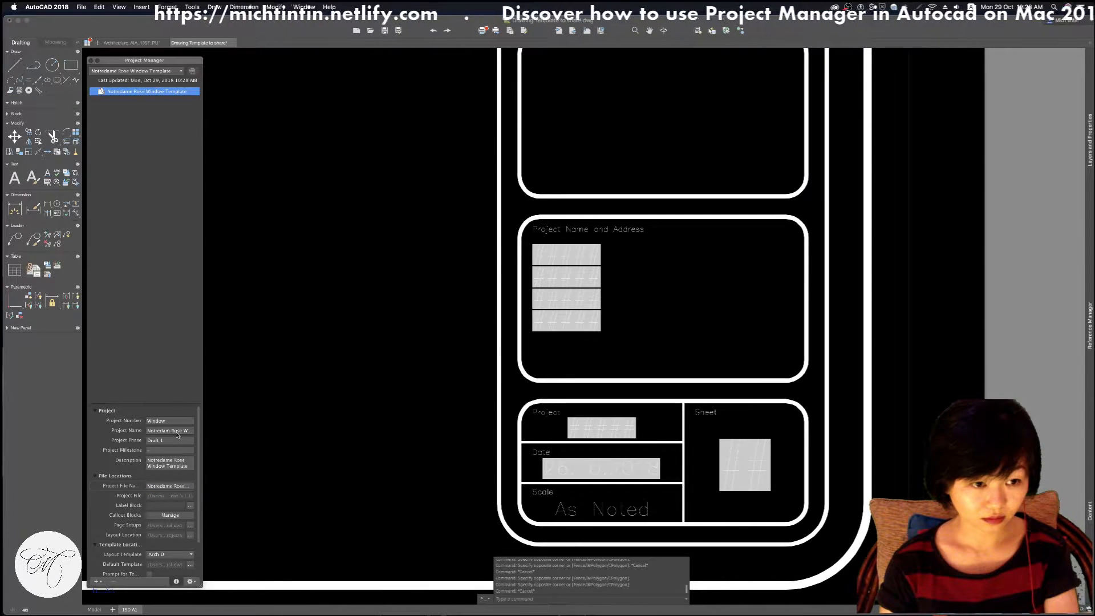
left_click(181, 450)
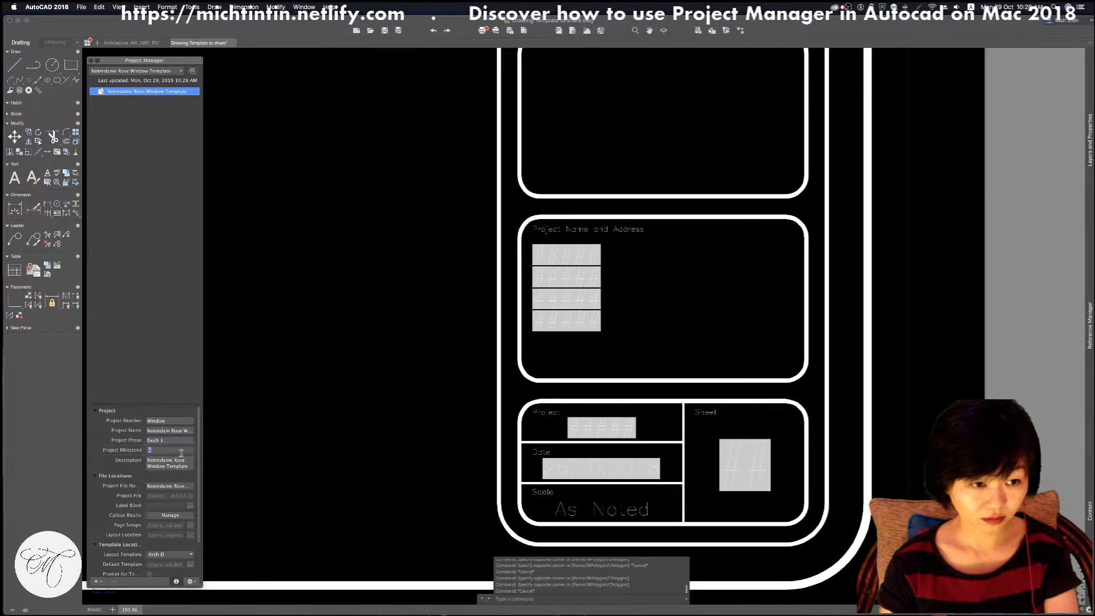
left_click(639, 248)
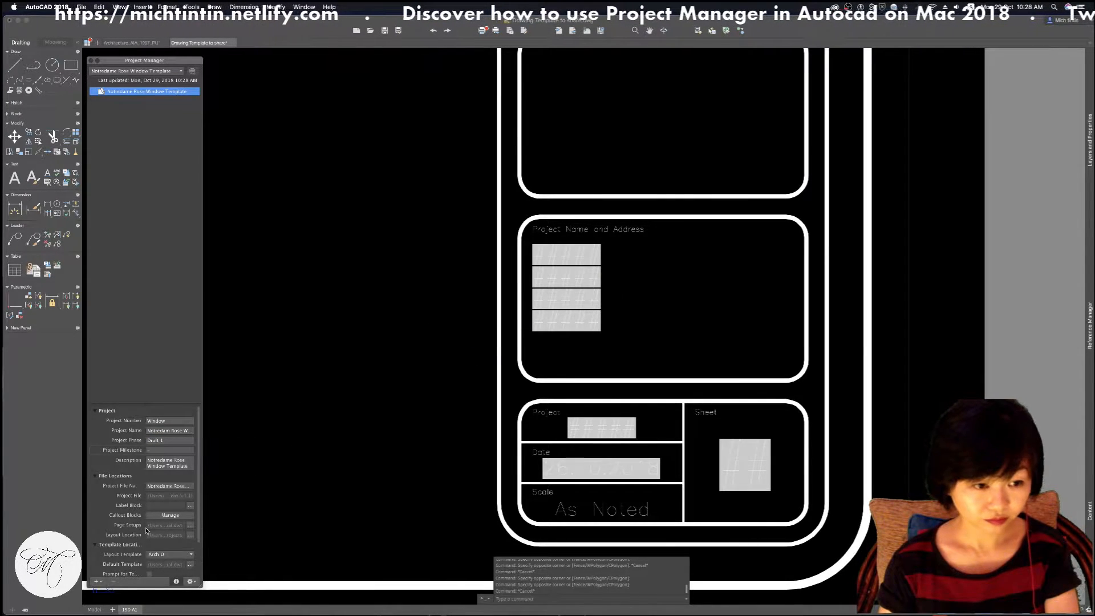
scroll(146, 530, "down", 3)
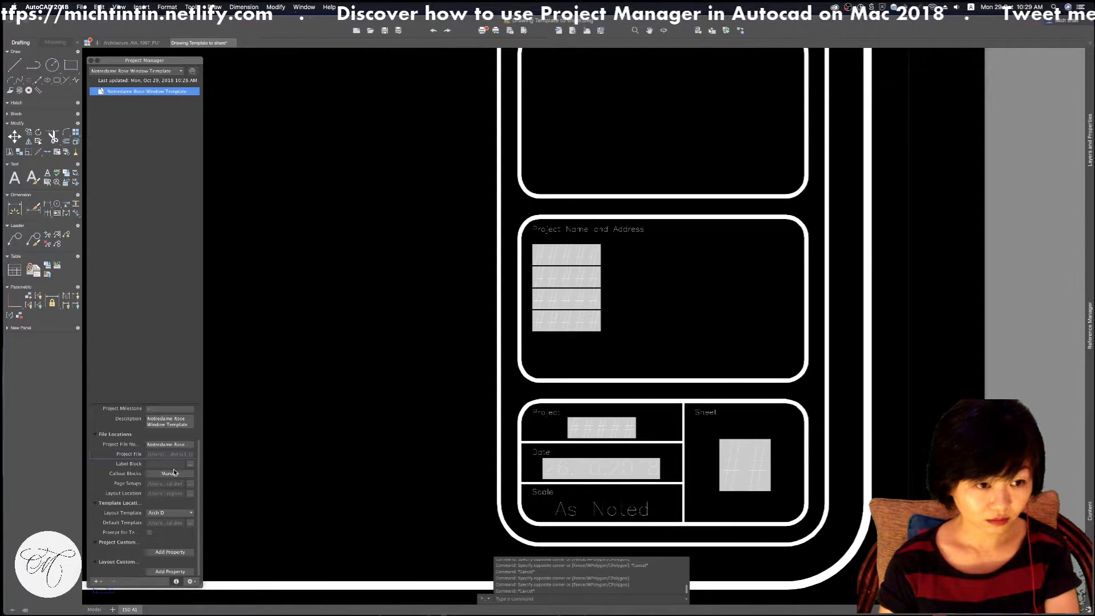
Open the project's label block selection for placed views and browse the Desktop for a drawing
left_click(190, 464)
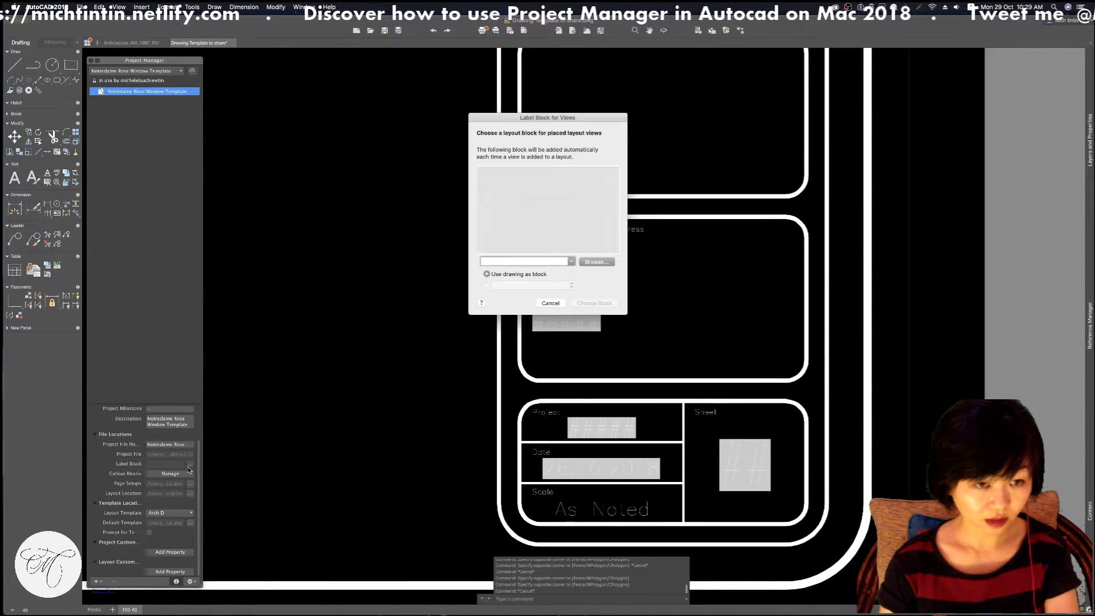
left_click(594, 265)
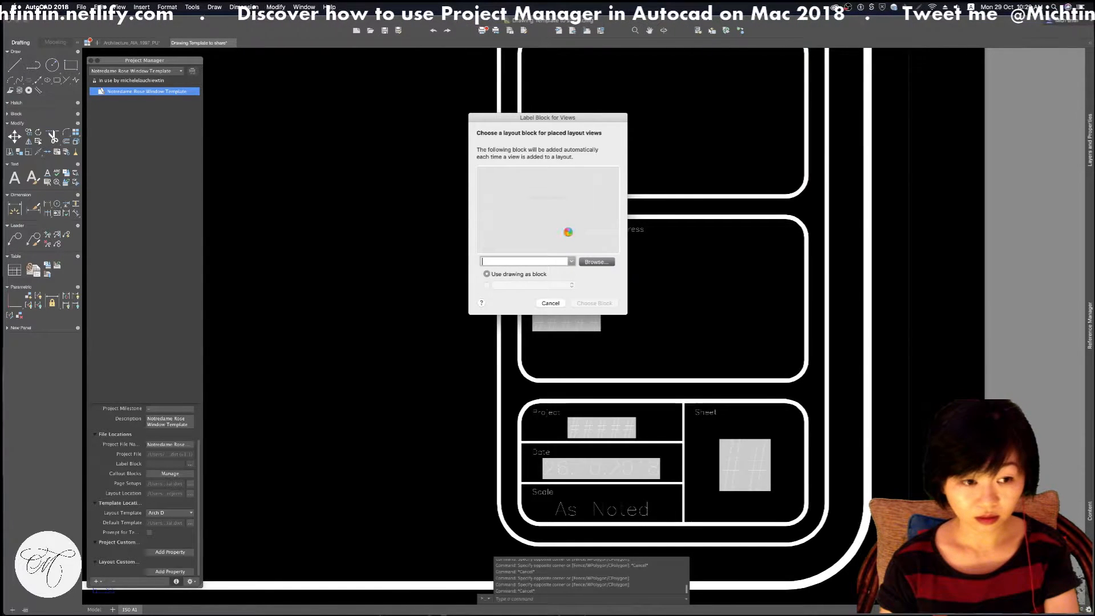
left_click(593, 265)
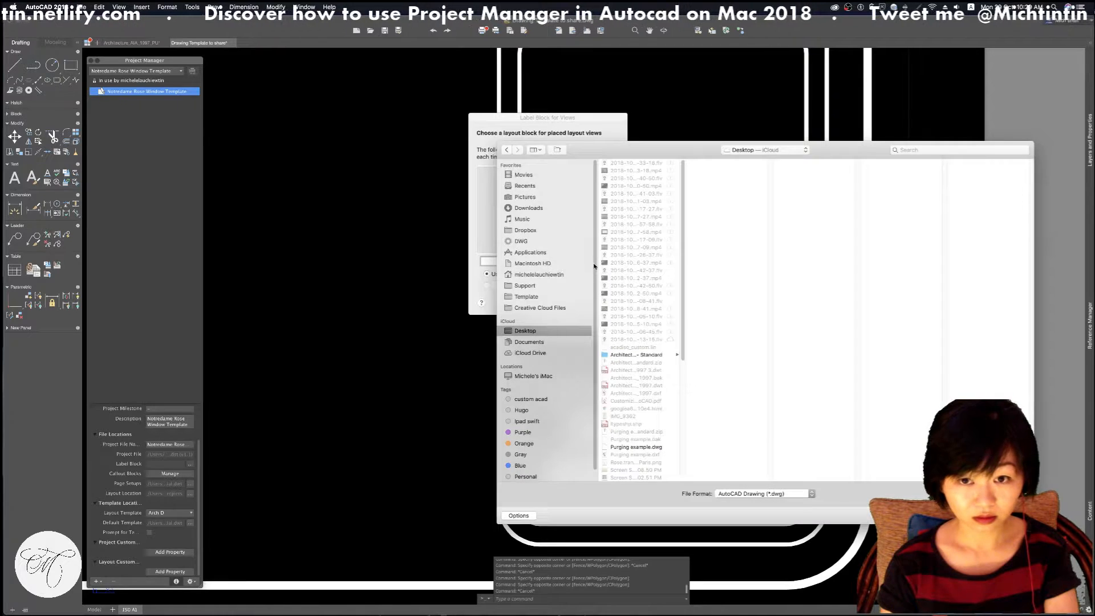
key("Escape")
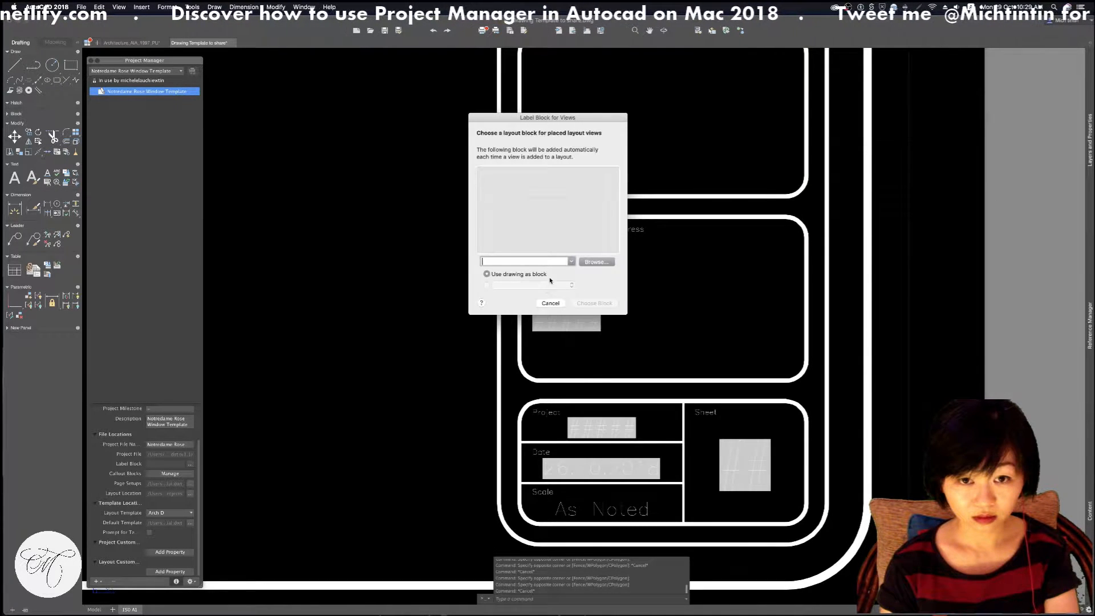
Preview both recently used drawings and choose the second listed one, used as a whole drawing, as the project's label block
left_click(571, 261)
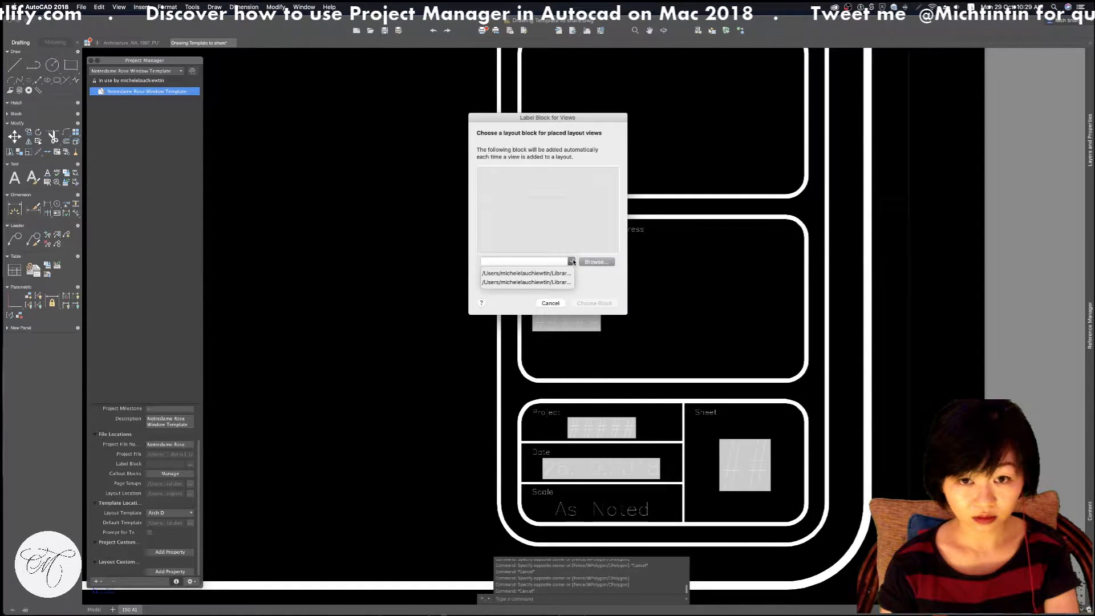
left_click(552, 273)
left_click(570, 262)
left_click(555, 284)
left_click(566, 262)
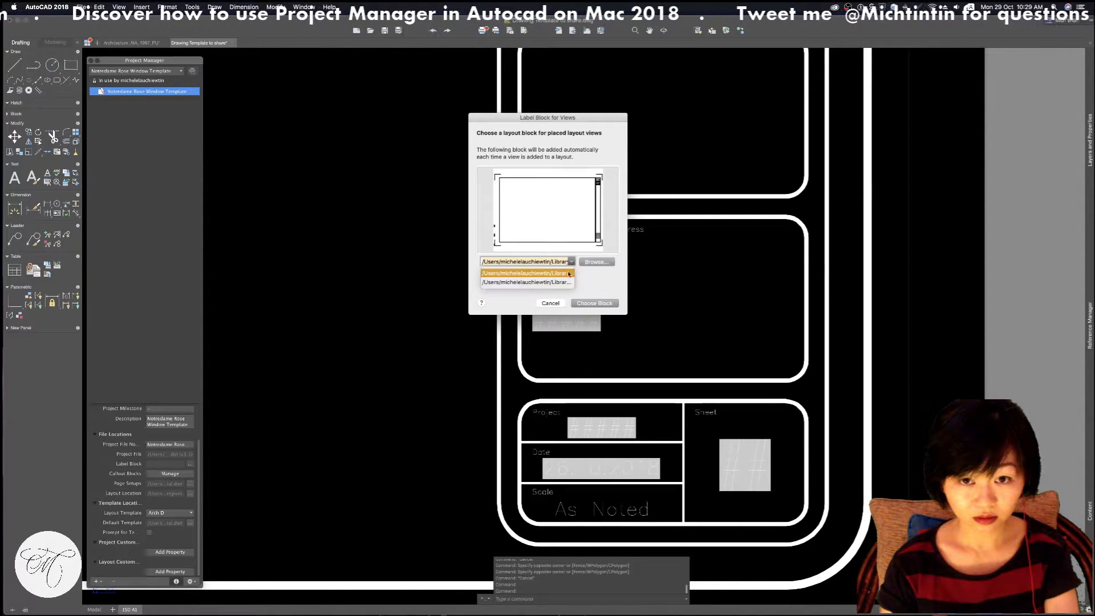
left_click(564, 275)
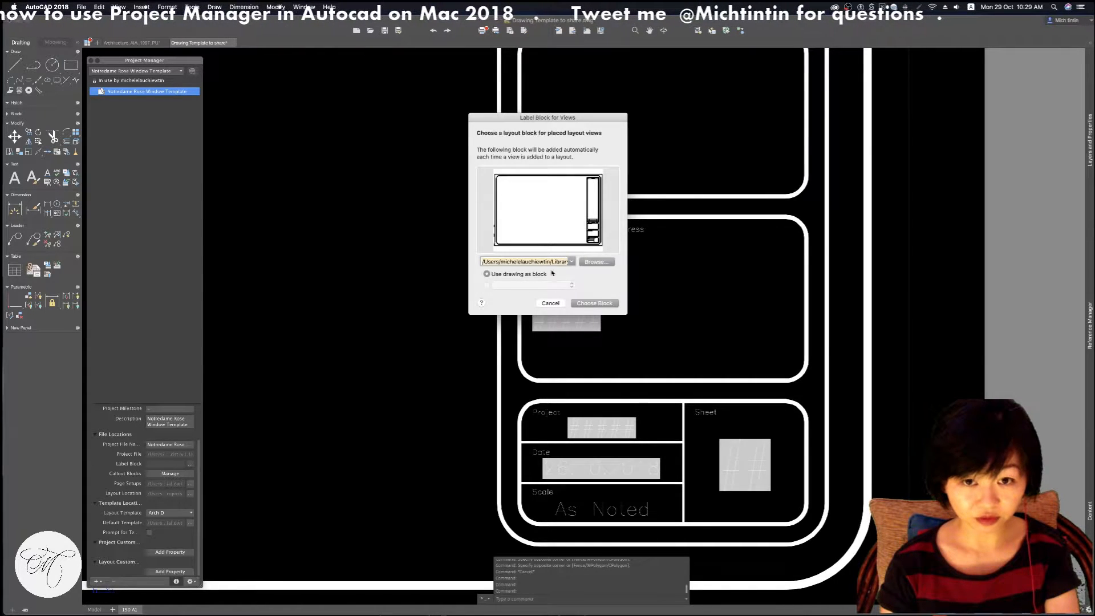
left_click(571, 262)
left_click(561, 283)
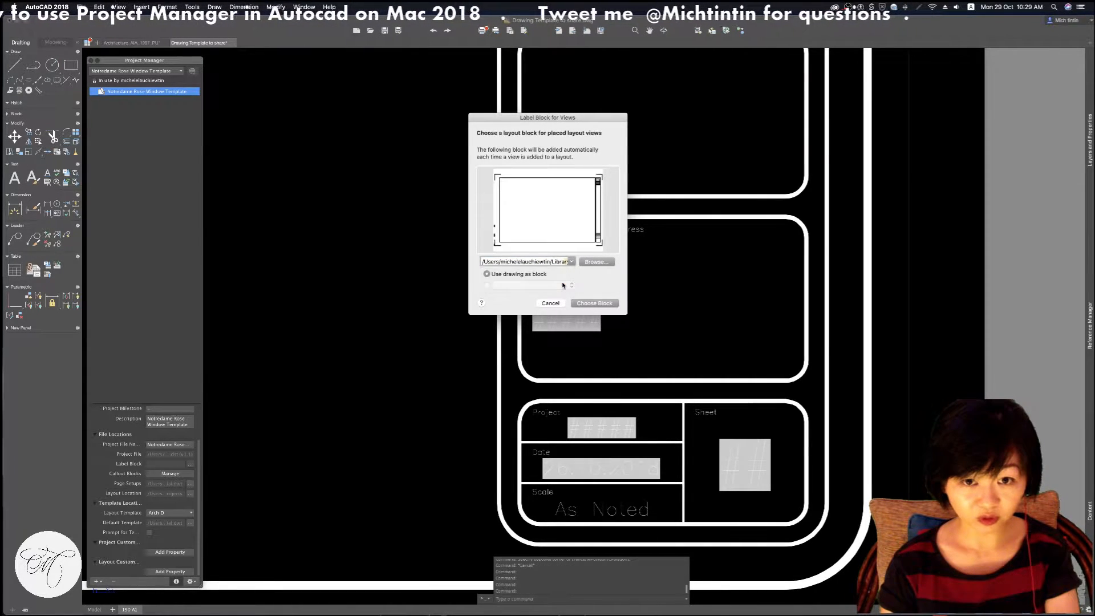
left_click(603, 264)
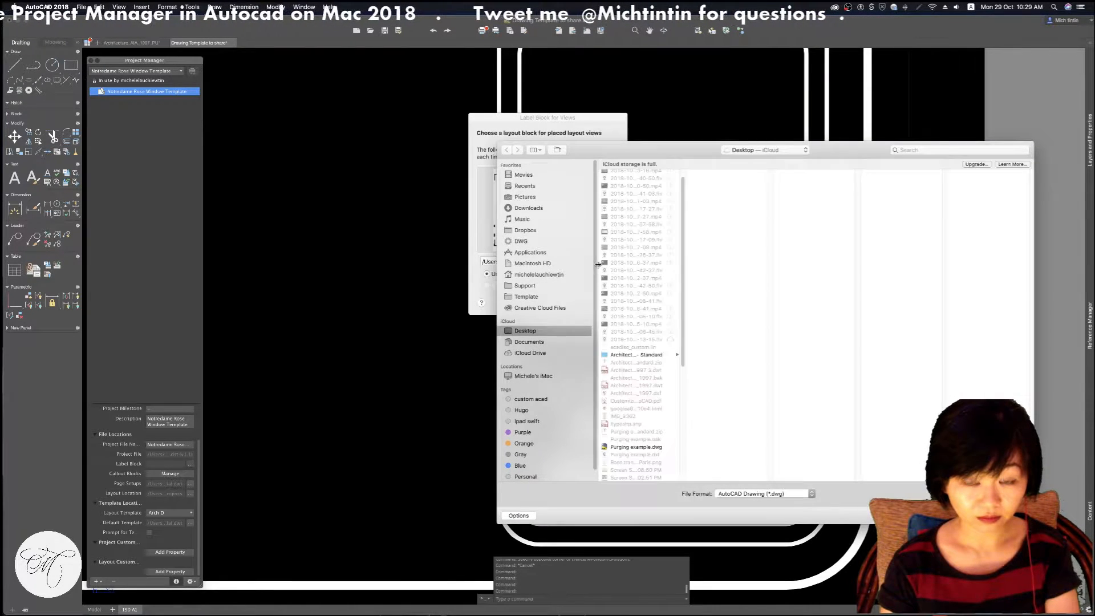
key("Escape")
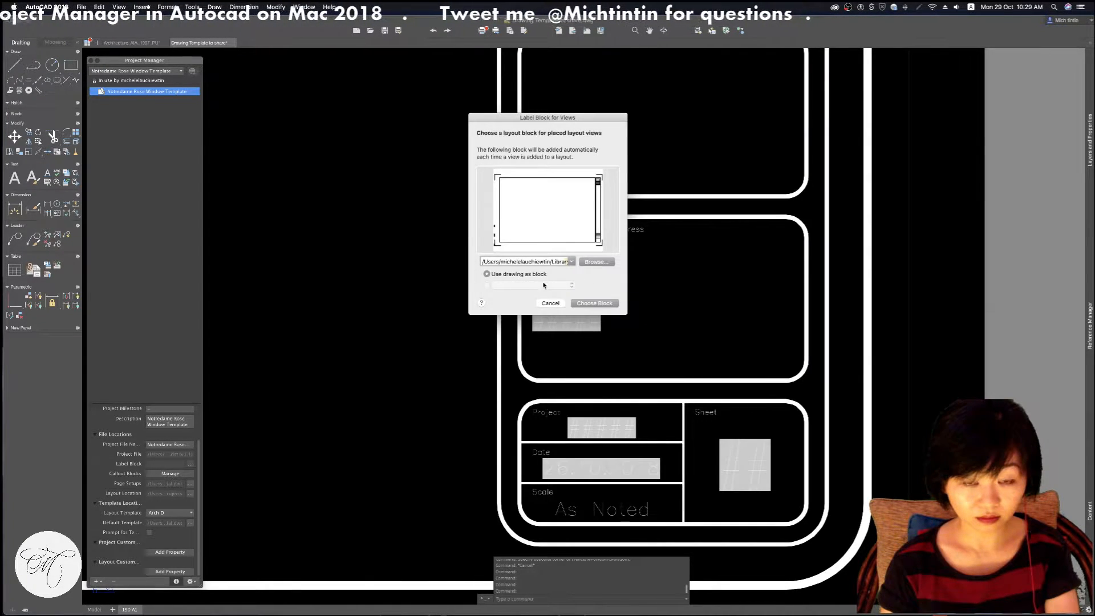
left_click(587, 305)
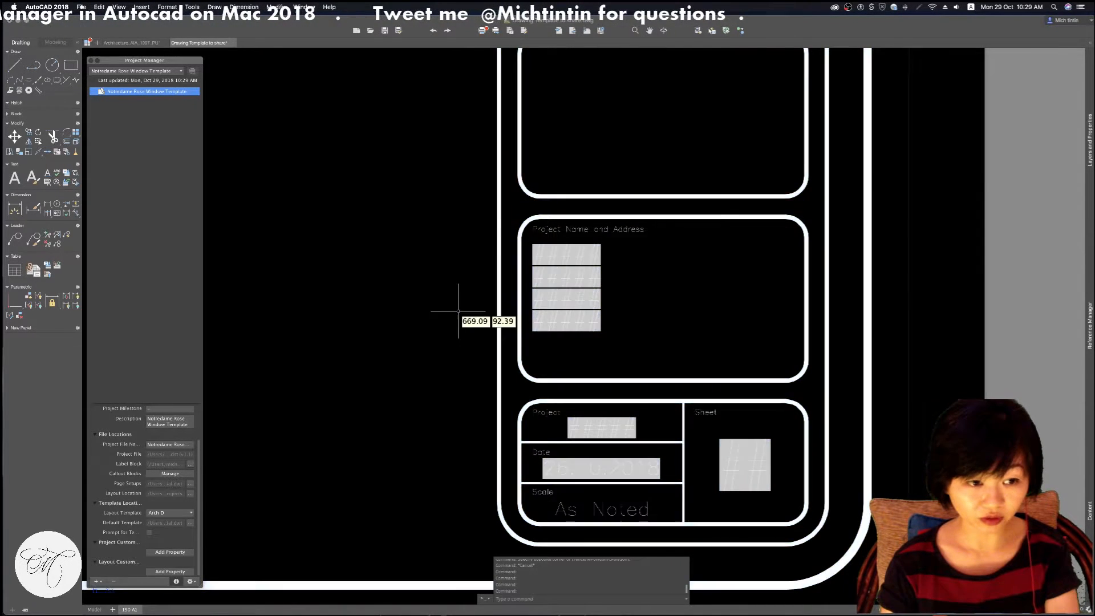
Add a new layout to the drawing and view its whole sheet
scroll(445, 354, "down", 3)
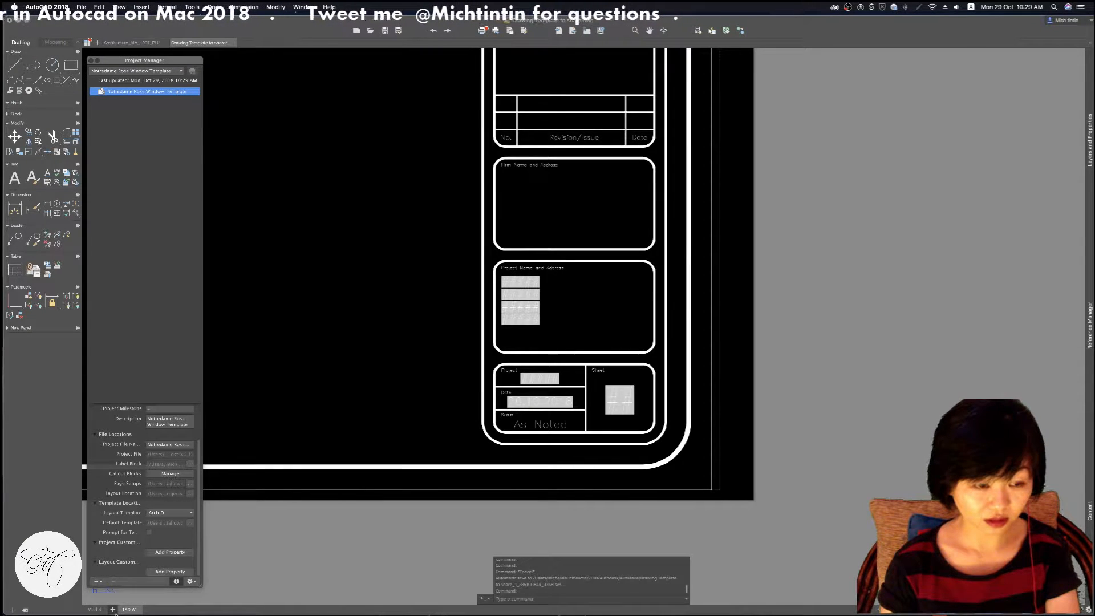
mouse_move(125, 614)
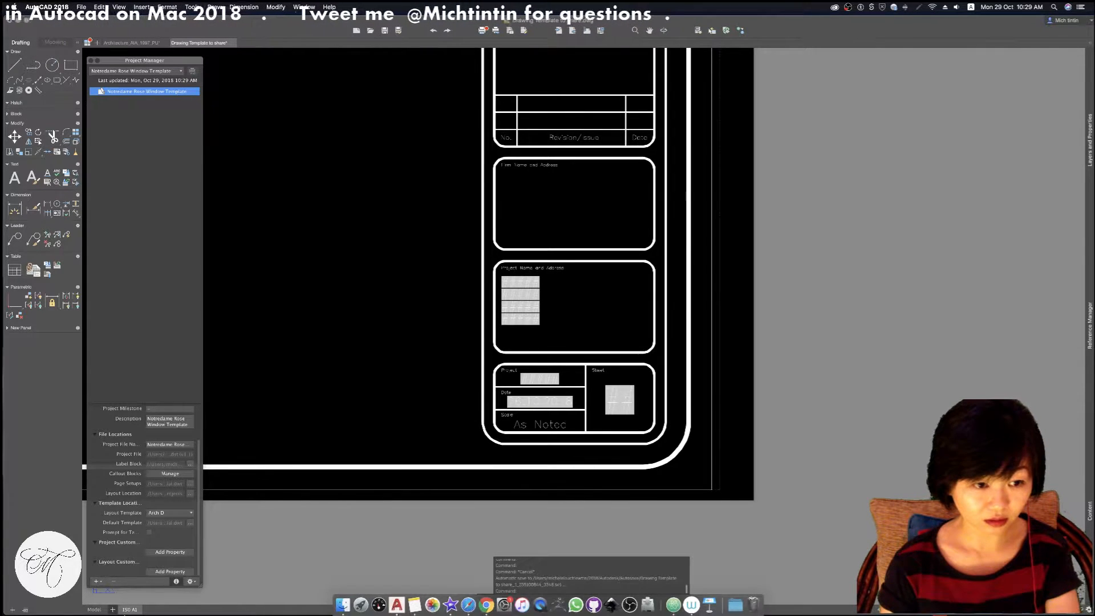
left_click(112, 609)
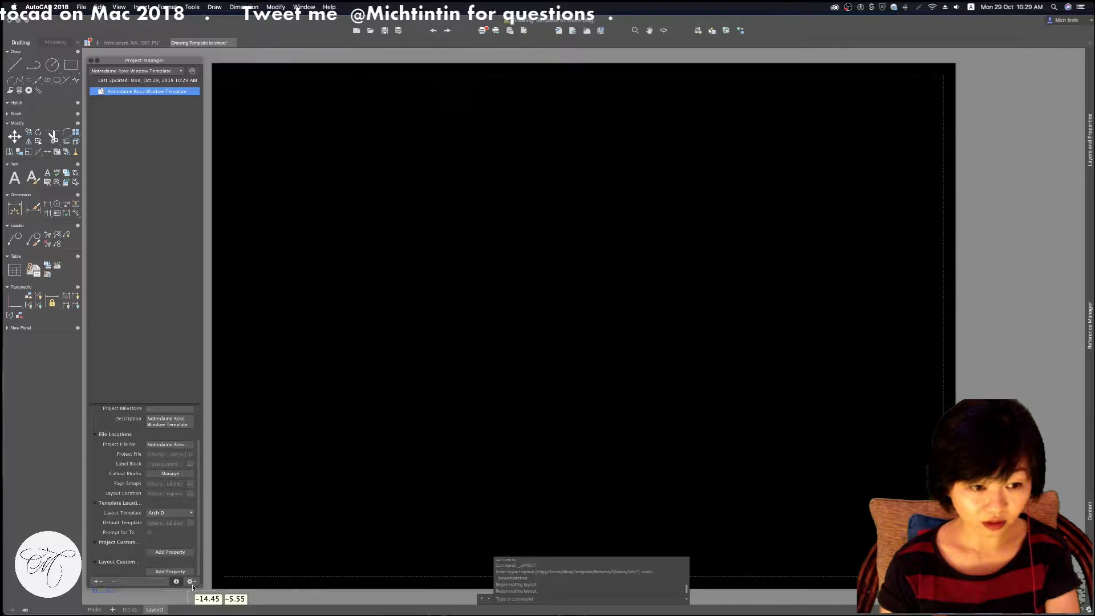
key("Escape")
scroll(344, 387, "down", 14)
scroll(343, 387, "up", 12)
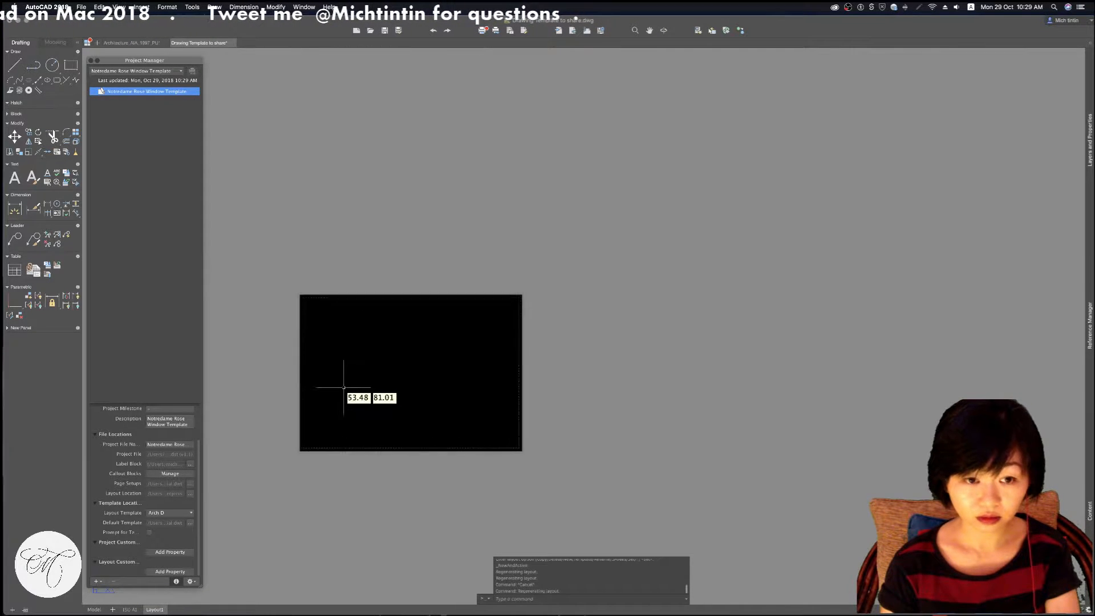
scroll(287, 440, "down", 1)
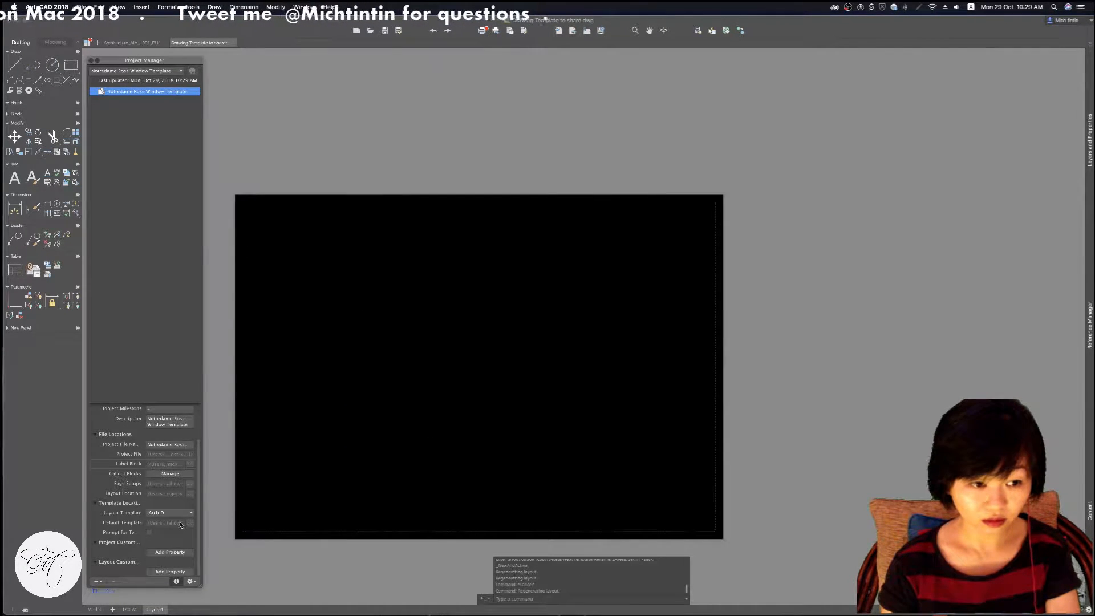
Review the template locations and the project's callout blocks, browsing for a block drawing without adding one
left_click(183, 512)
left_click(173, 525)
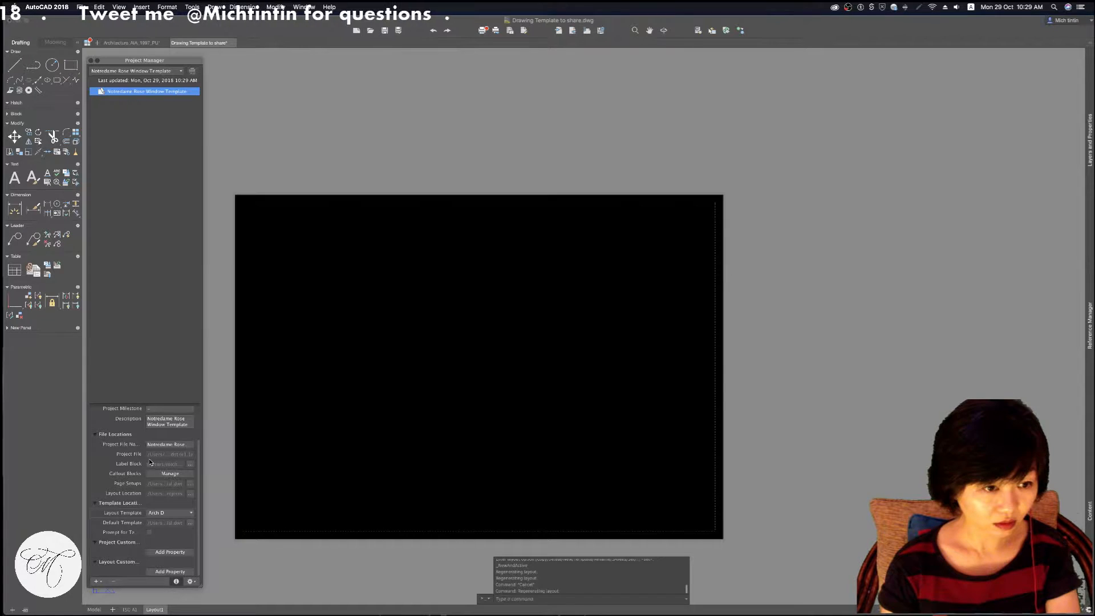
left_click(178, 475)
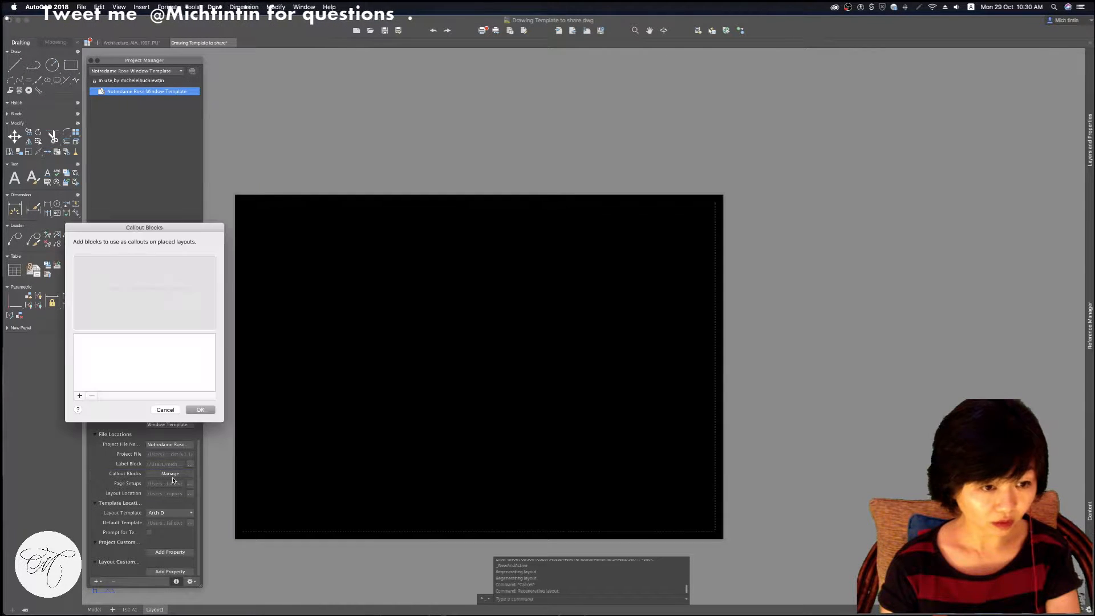
left_click(79, 396)
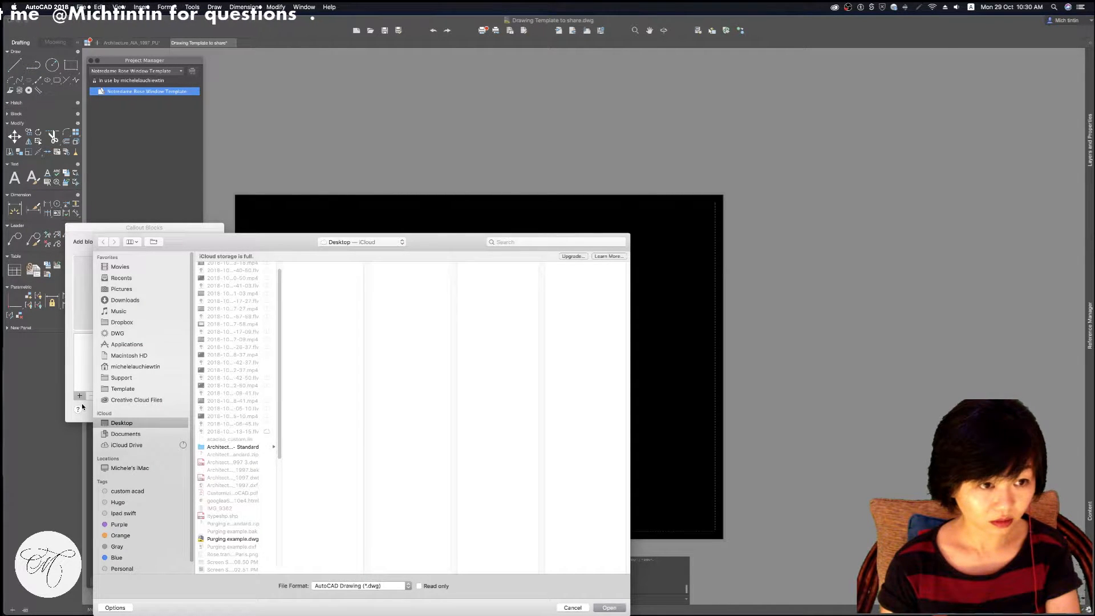
key("Escape")
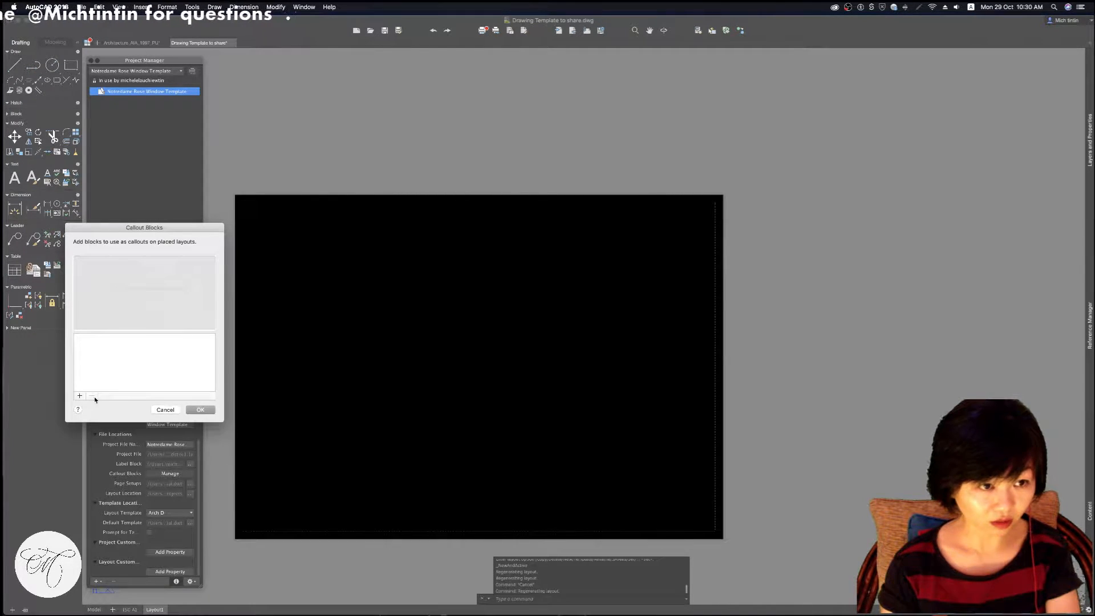
left_click(164, 410)
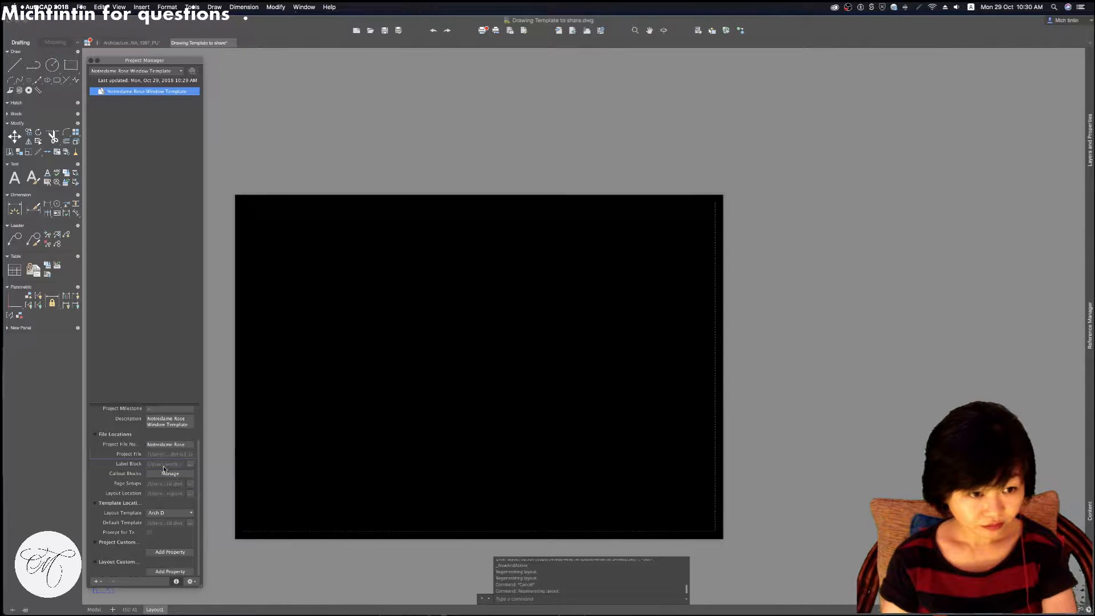
Examine the project file name and location, recheck the callout blocks, and review the layout template choices
left_click(171, 444)
left_click(172, 453)
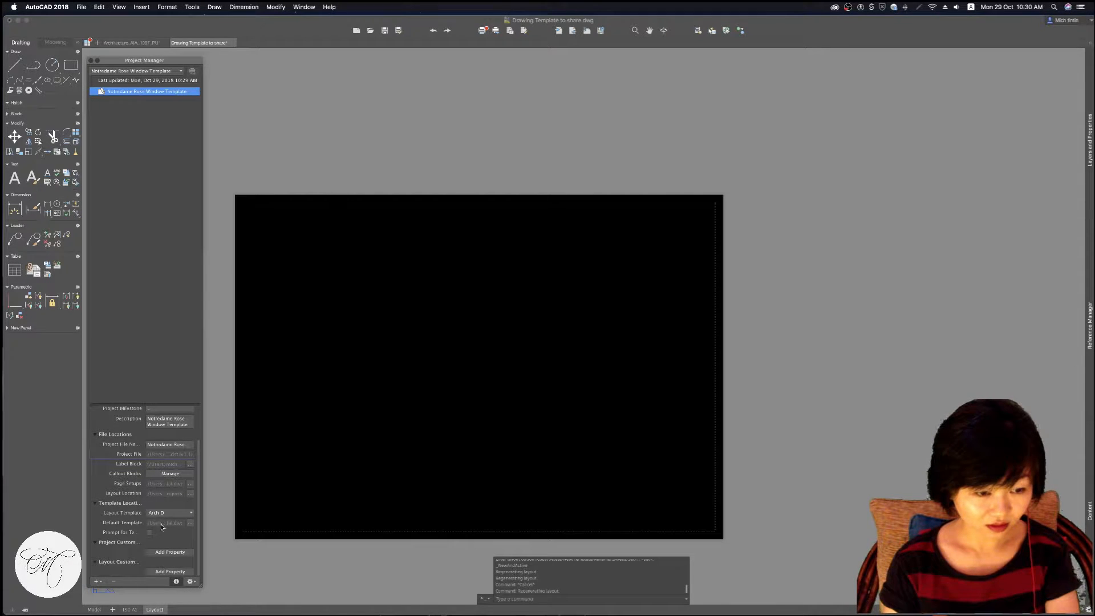
left_click(177, 474)
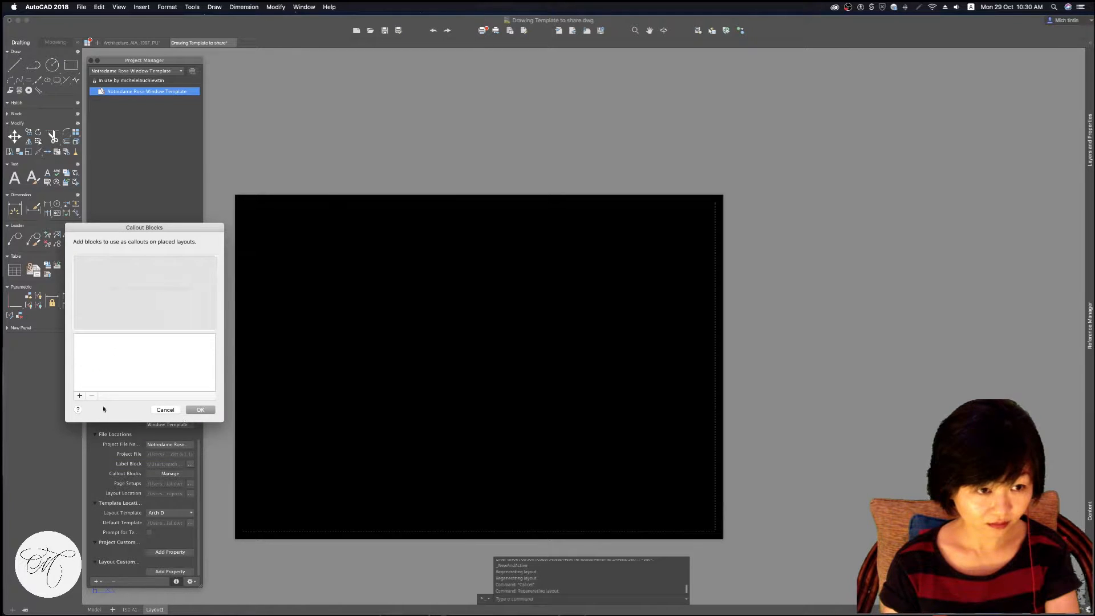
left_click(80, 396)
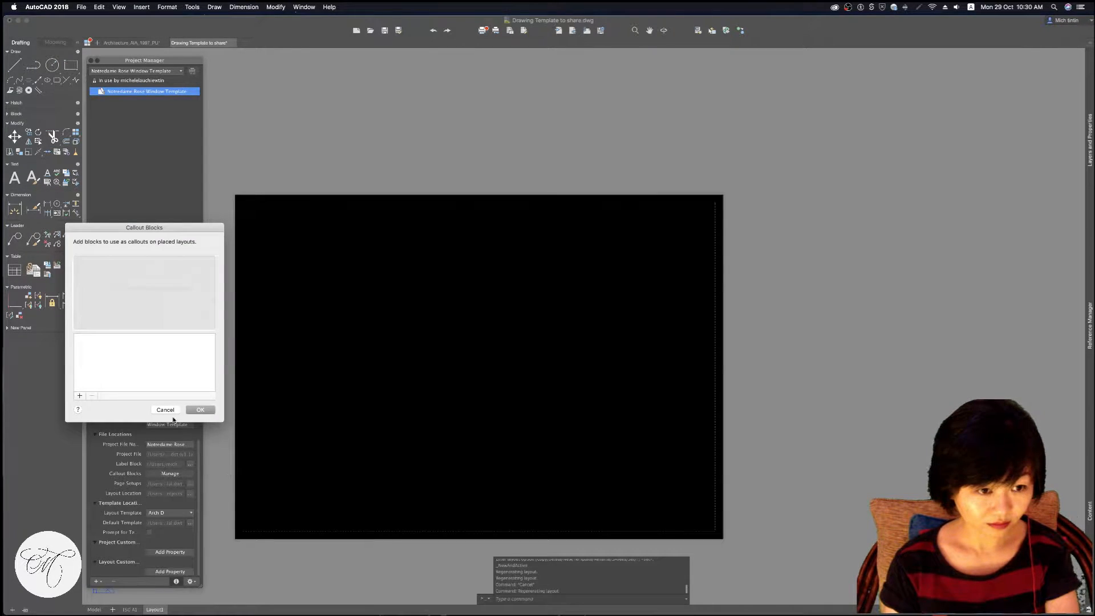
left_click(171, 413)
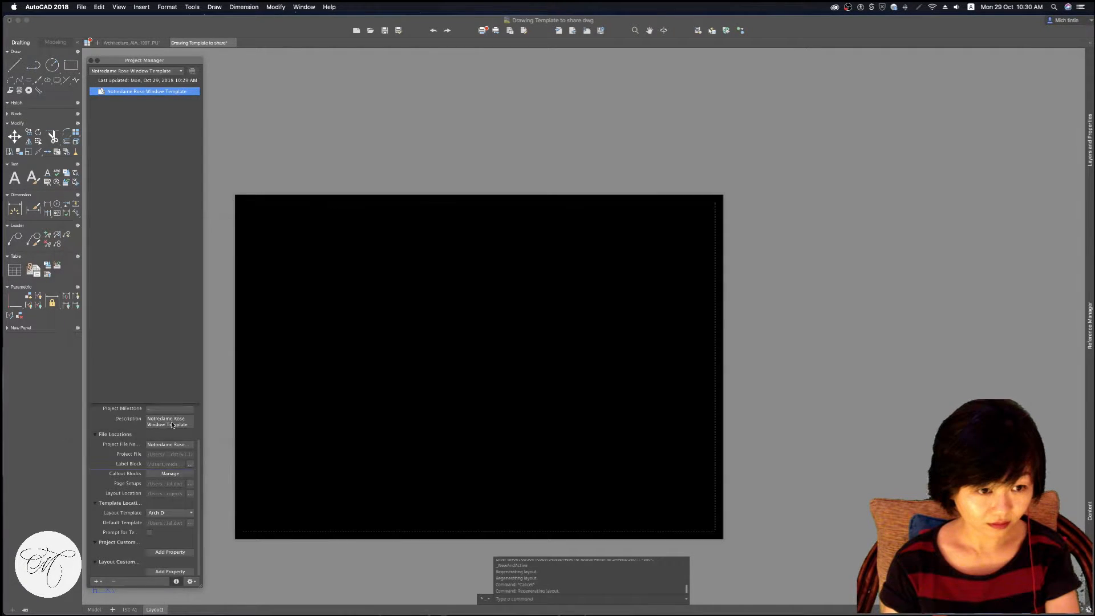
left_click(157, 515)
left_click(165, 516)
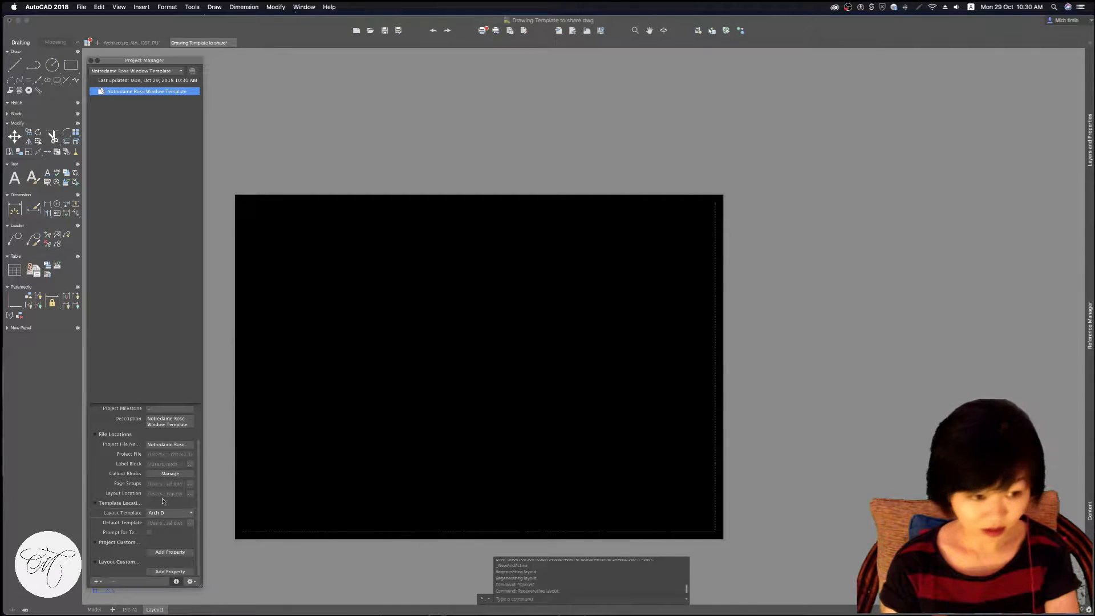
Try to add the existing drawing "001 1 Tree sample.dwg" from the AutoCAD Projects folder to the project
left_click(138, 396)
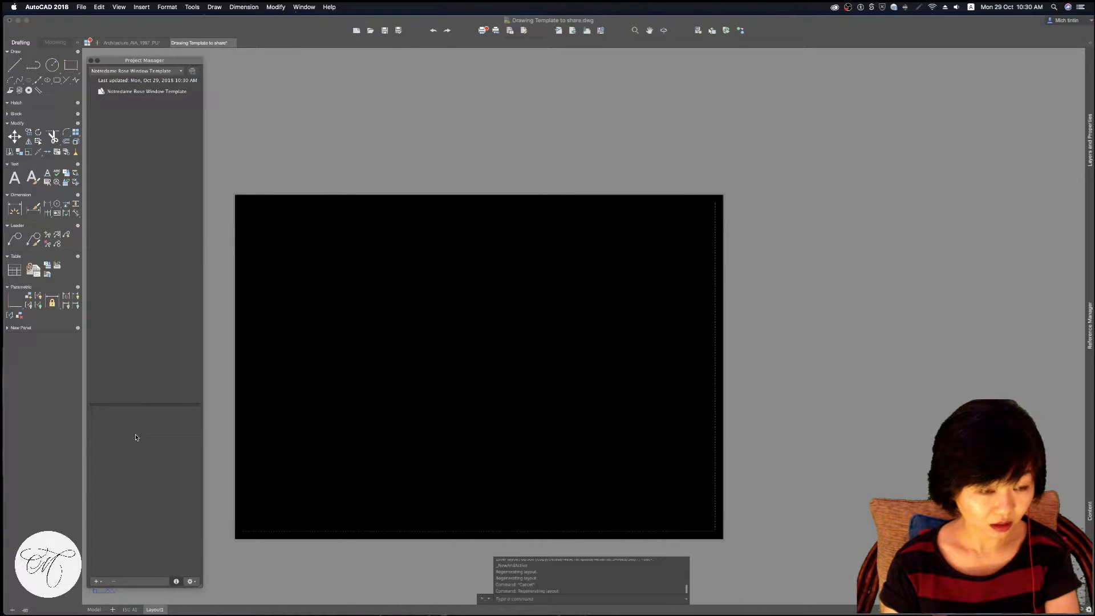
left_click(96, 582)
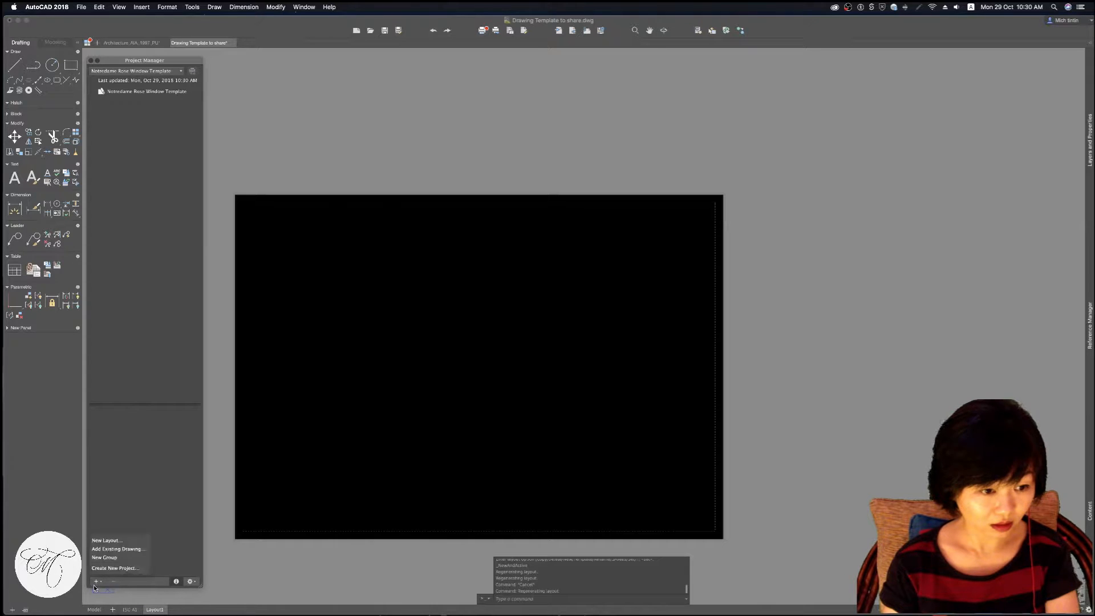
left_click(122, 549)
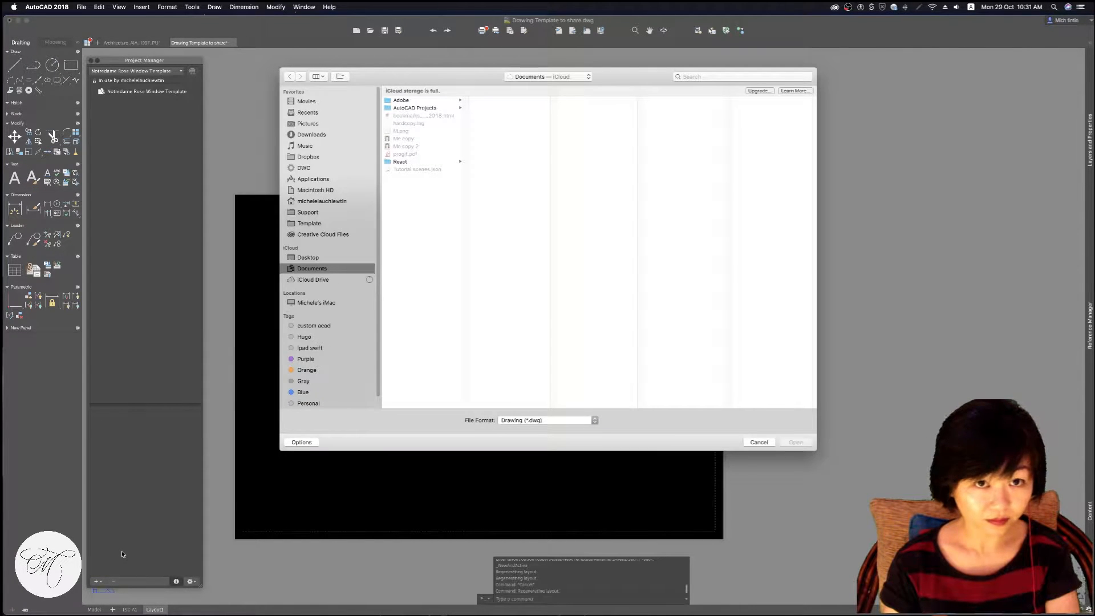
left_click(434, 109)
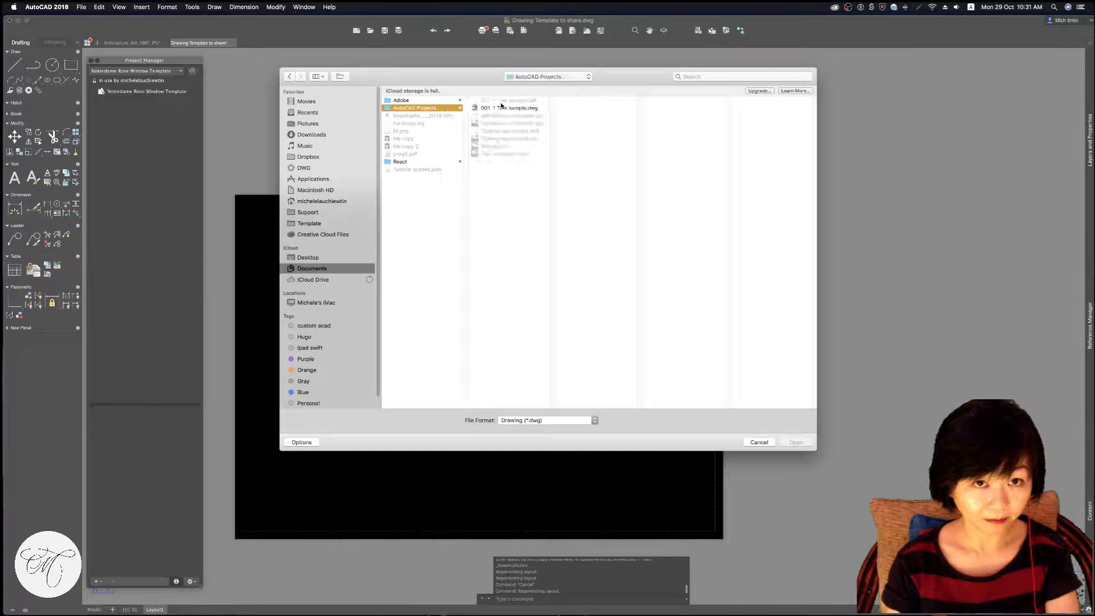
left_click(519, 109)
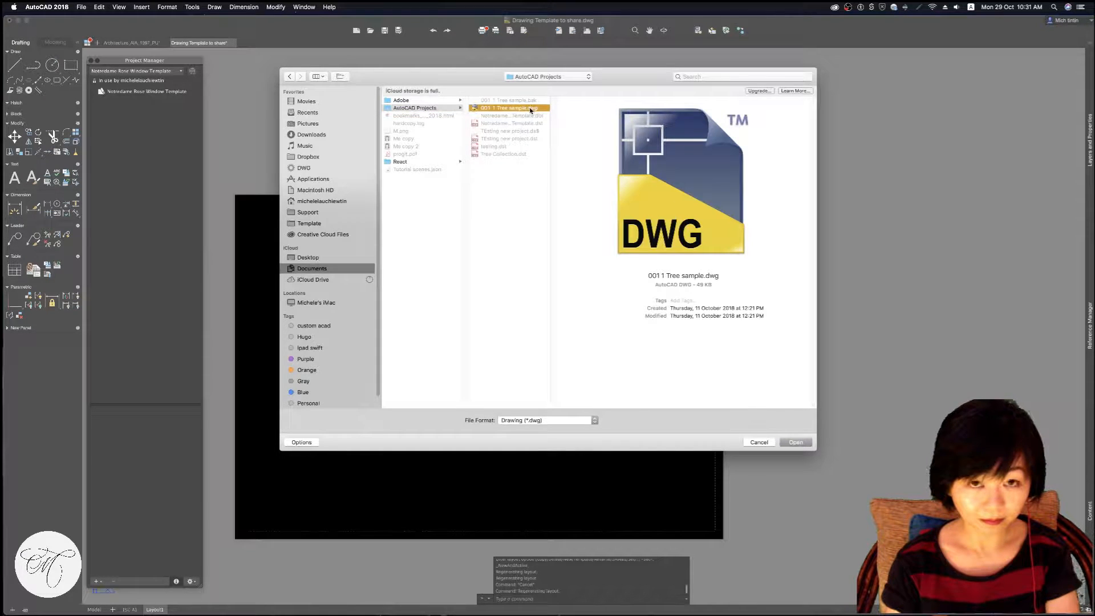
double_click(531, 110)
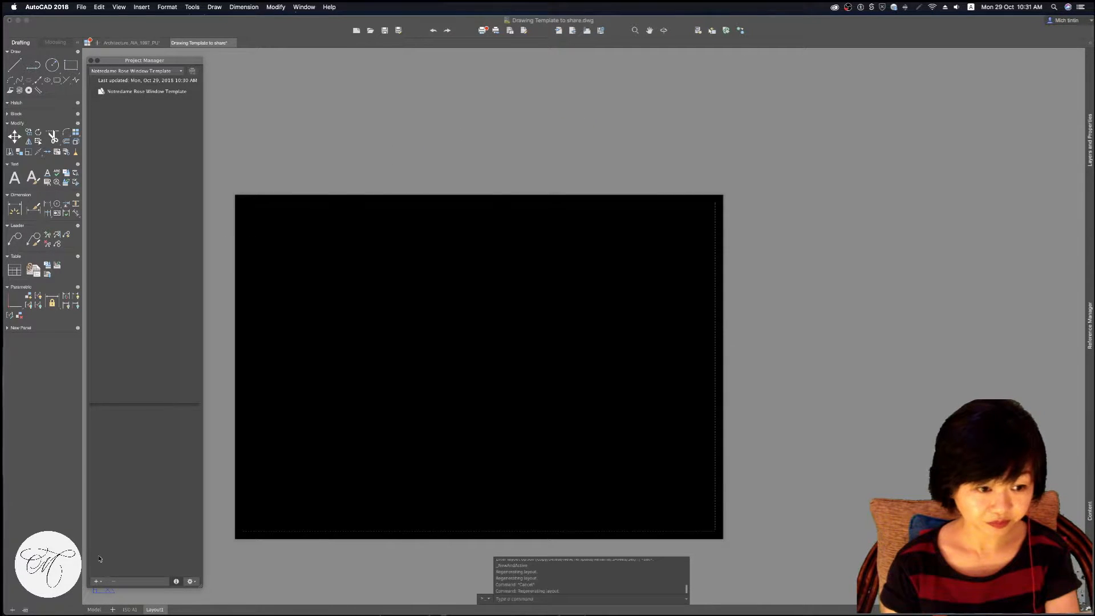
Review the options for adding items to the project and reselect Notredame Rose Window Template to show its properties
left_click(97, 582)
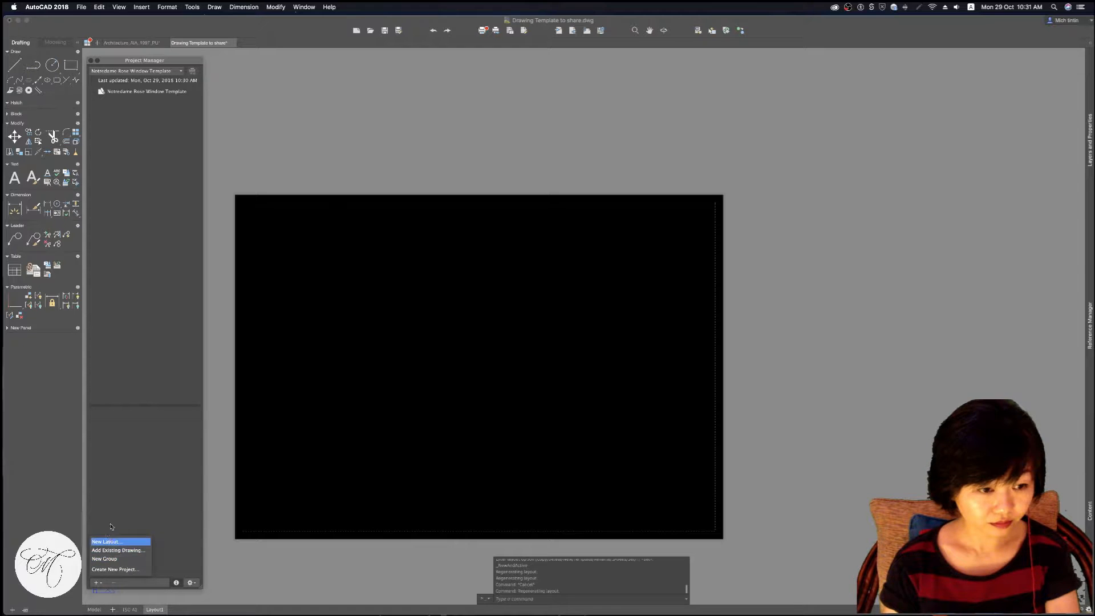
left_click(113, 504)
left_click(165, 91)
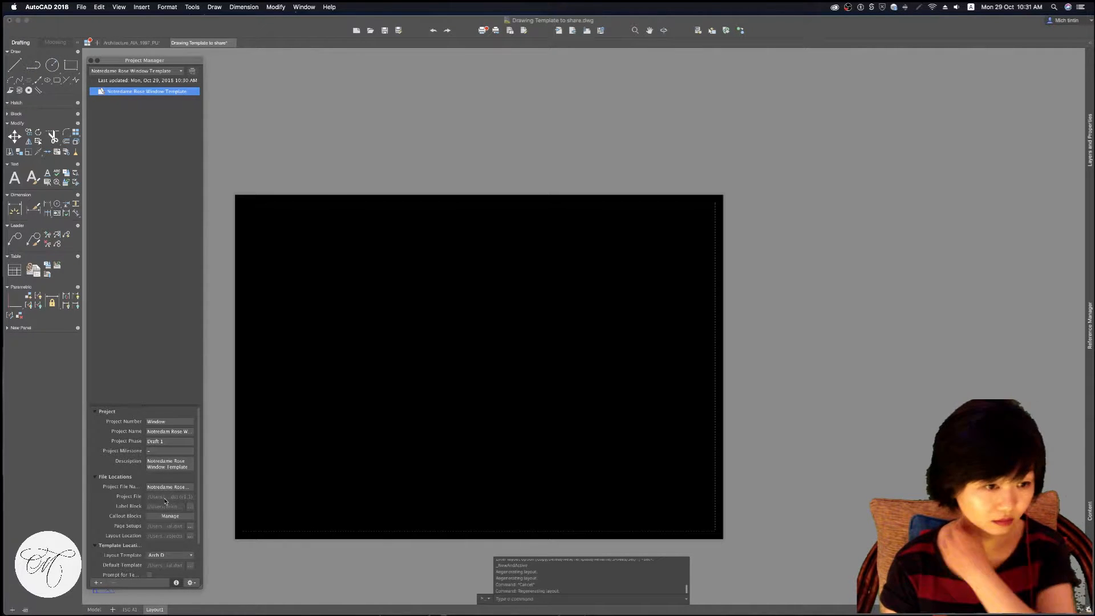
left_click(268, 465)
key("Escape")
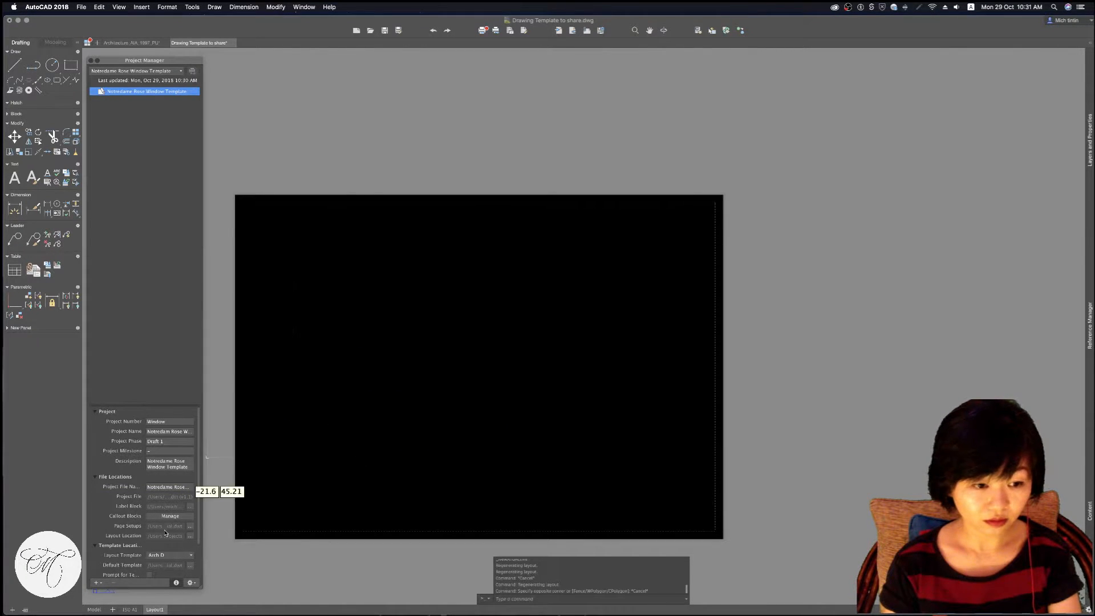
Assign the second recent title block drawing as the project's label block for views, using the whole drawing as the block
left_click(154, 610)
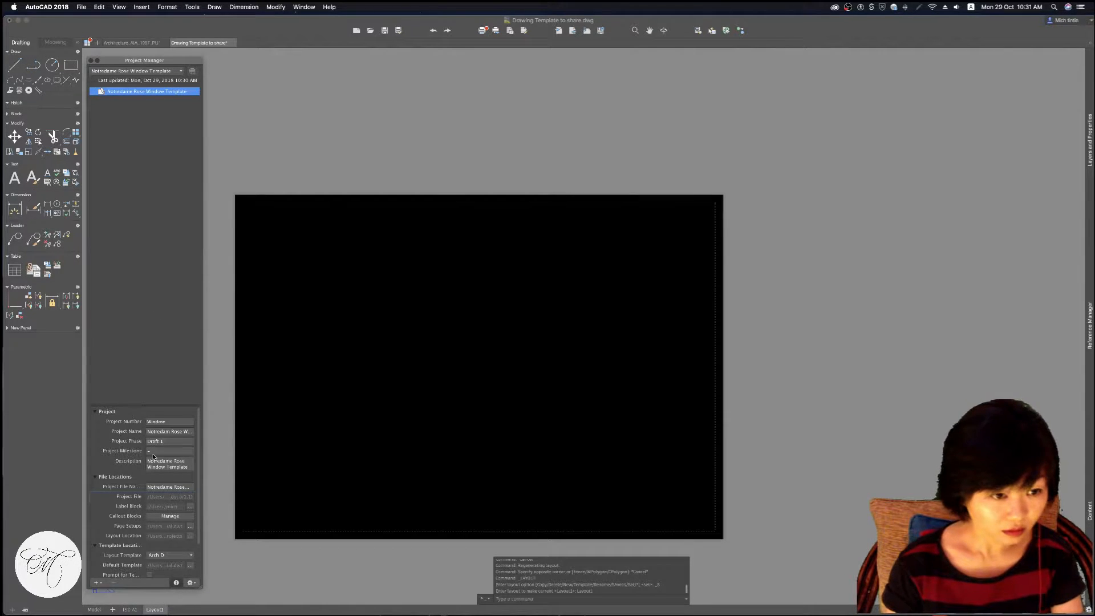
left_click(177, 487)
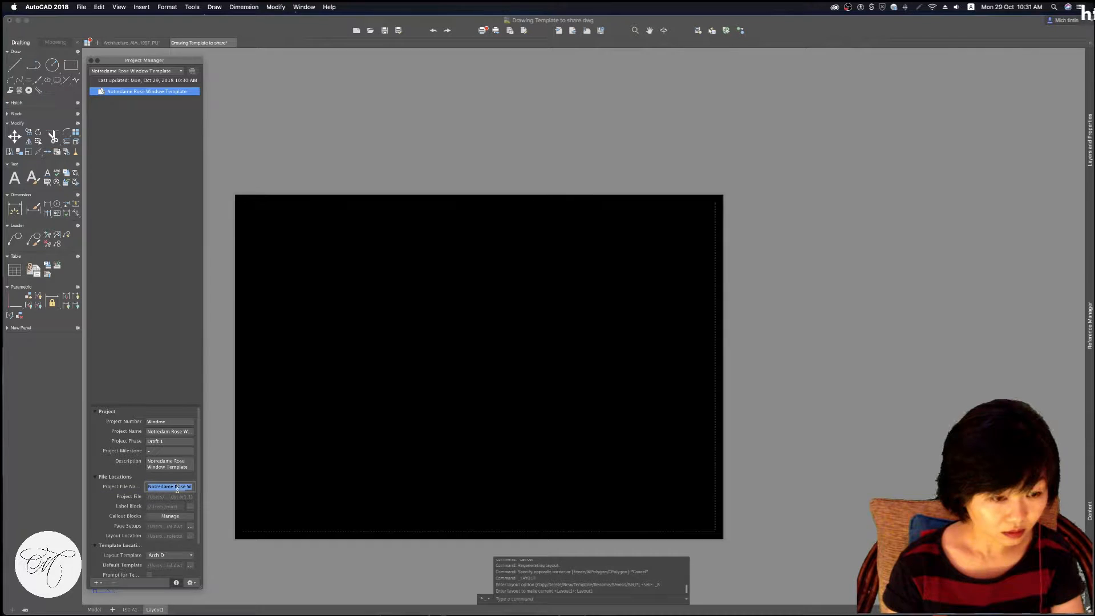
left_click(190, 506)
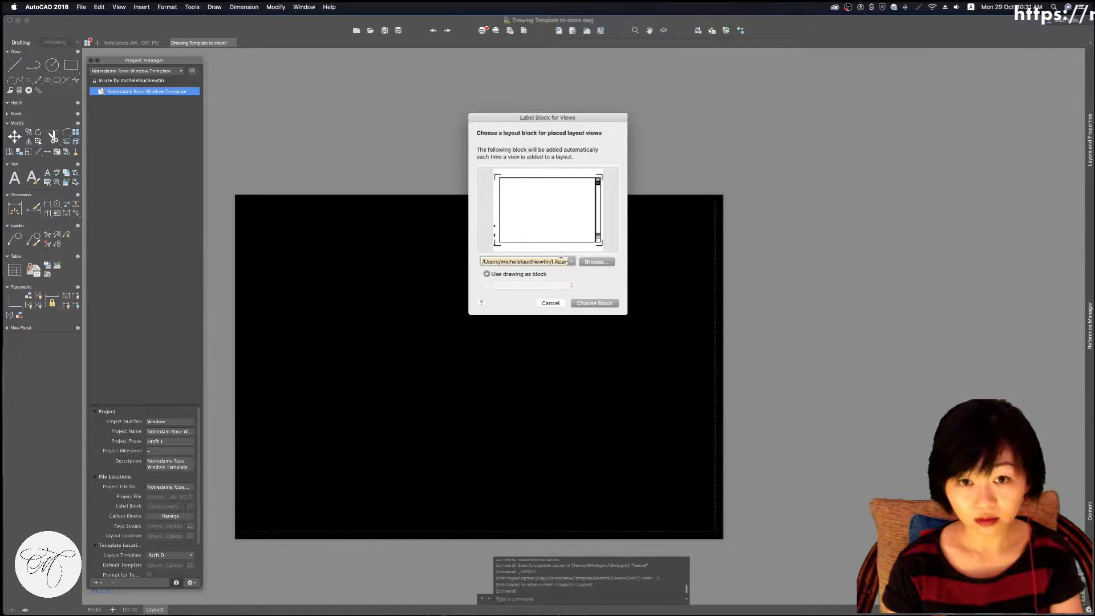
left_click(571, 263)
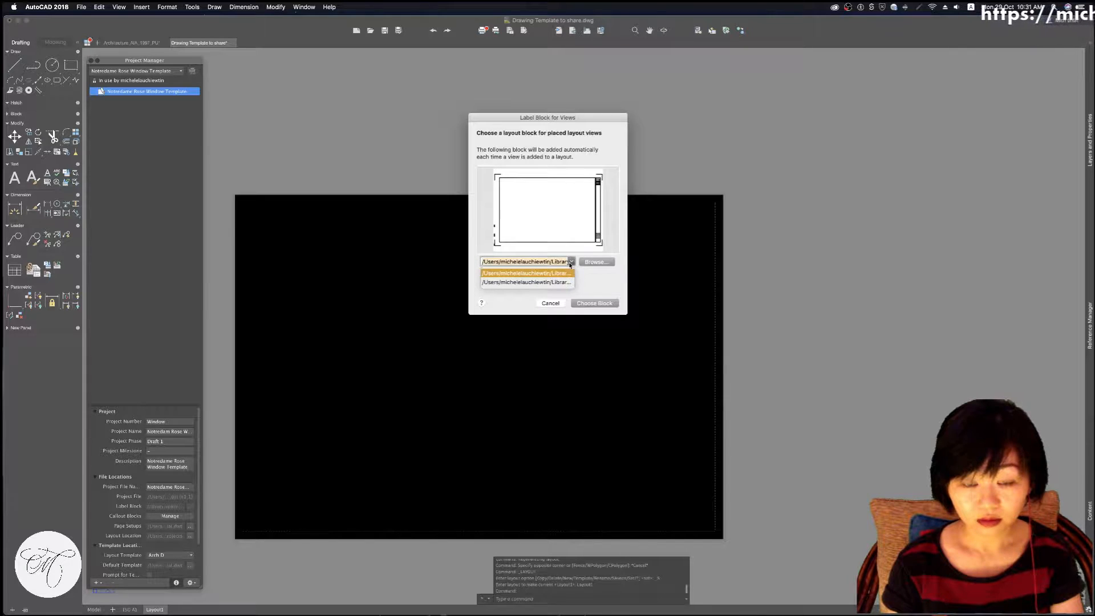
left_click(567, 281)
left_click(571, 262)
left_click(568, 277)
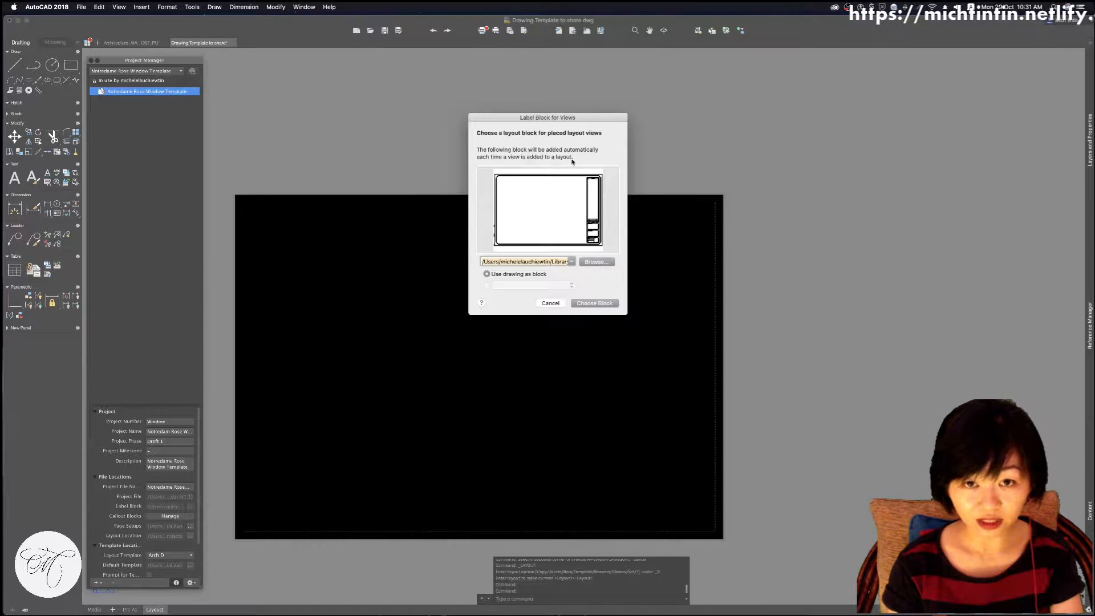
left_click(594, 302)
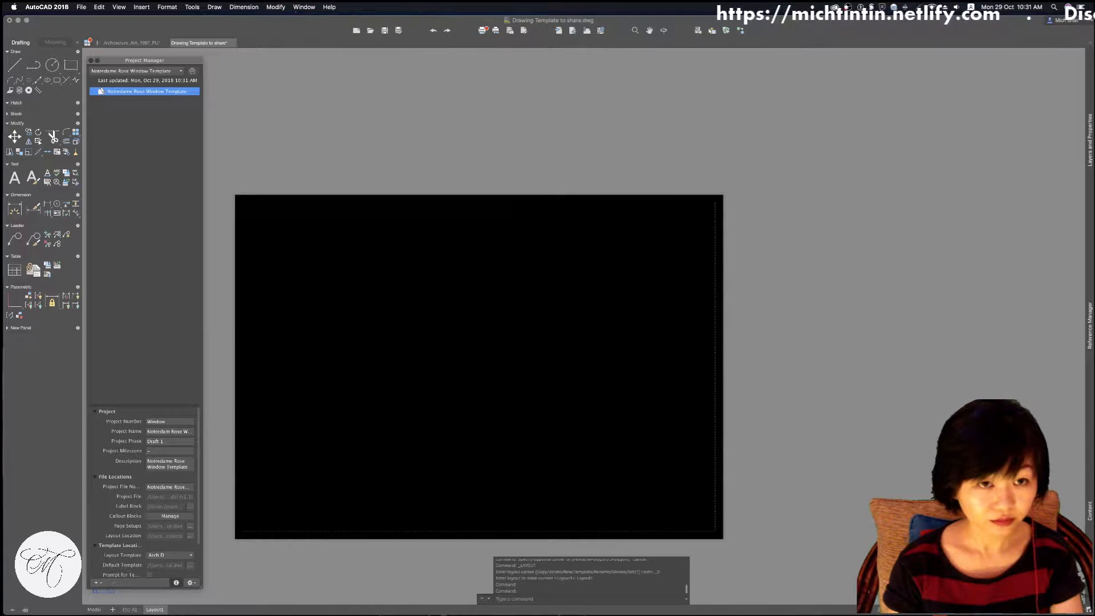
Examine model space, the ISO A1 layout's title block and Layout1, ending with Layout1 current
key("Escape")
key("Escape")
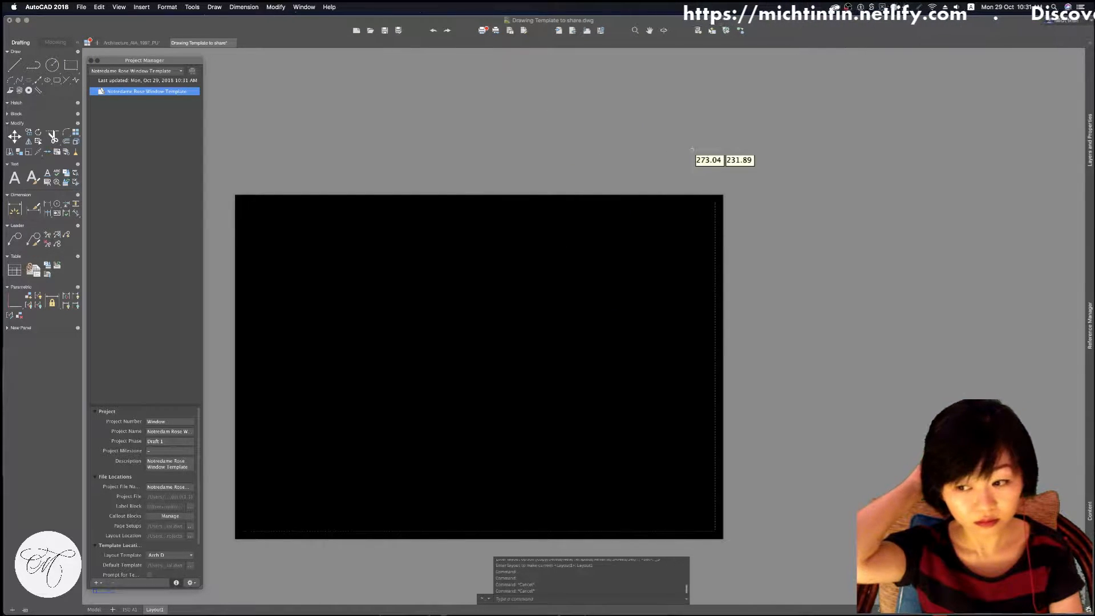
key("Escape")
scroll(527, 293, "down", 1)
scroll(528, 294, "down", 5)
key("Escape")
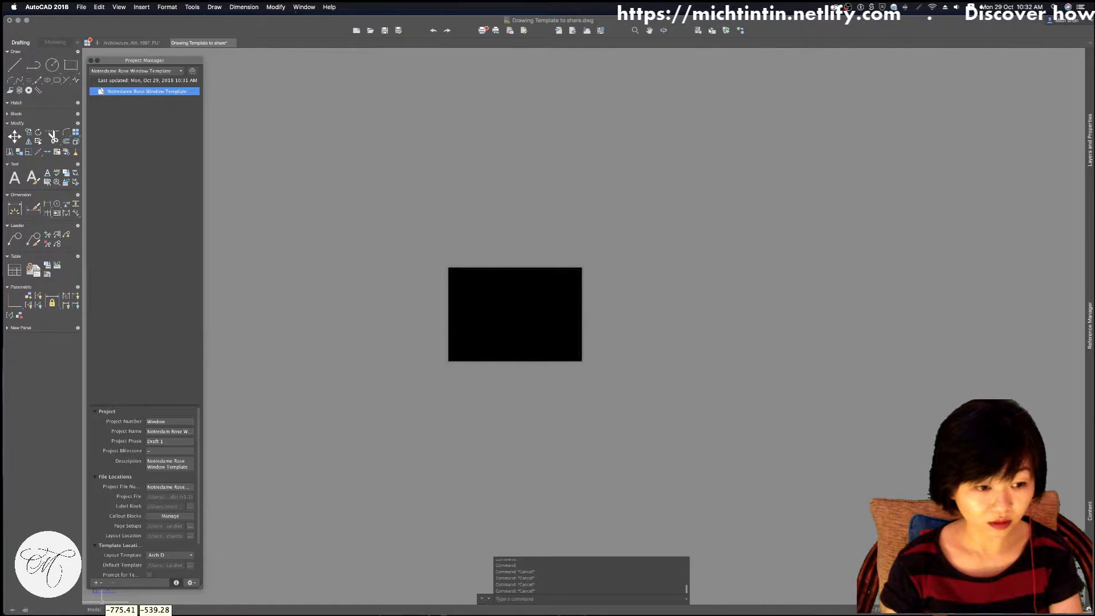
left_click(94, 610)
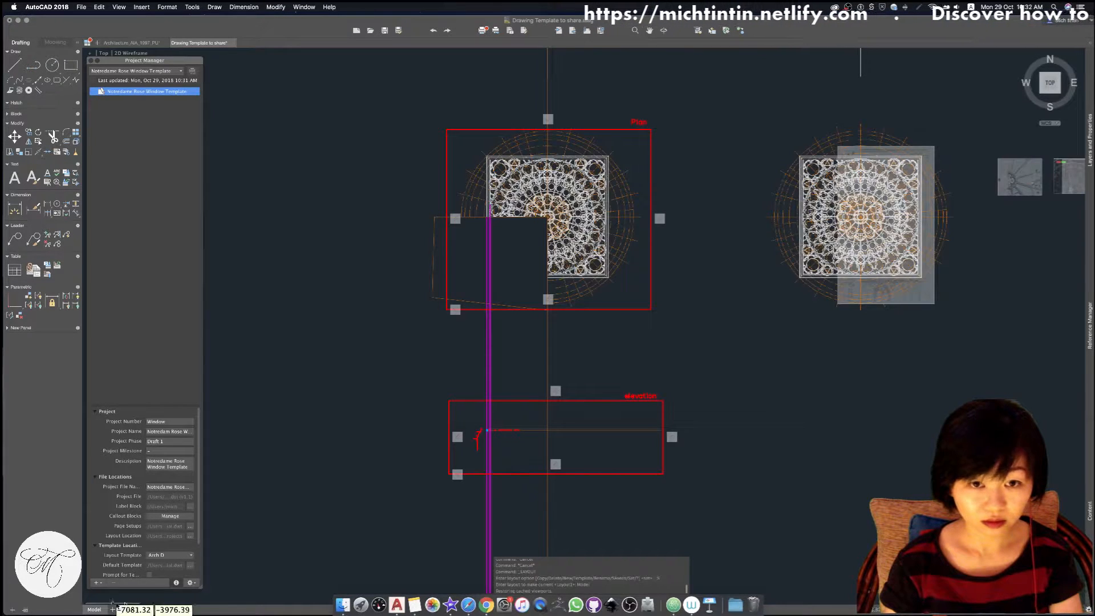
left_click(129, 609)
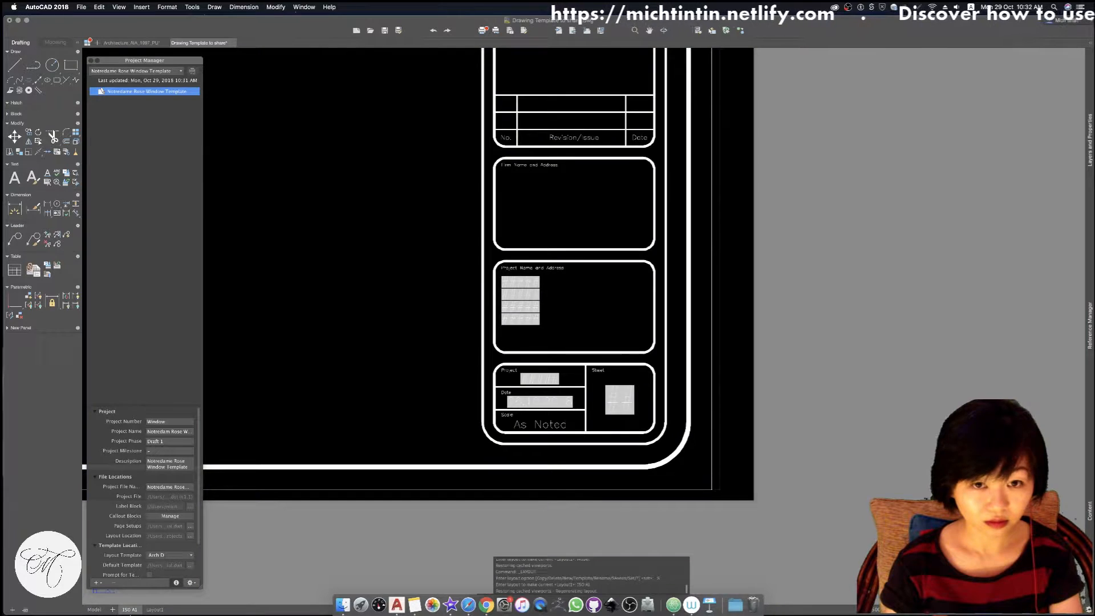
scroll(672, 313, "down", 5)
key("Escape")
left_click(762, 106)
left_click(345, 447)
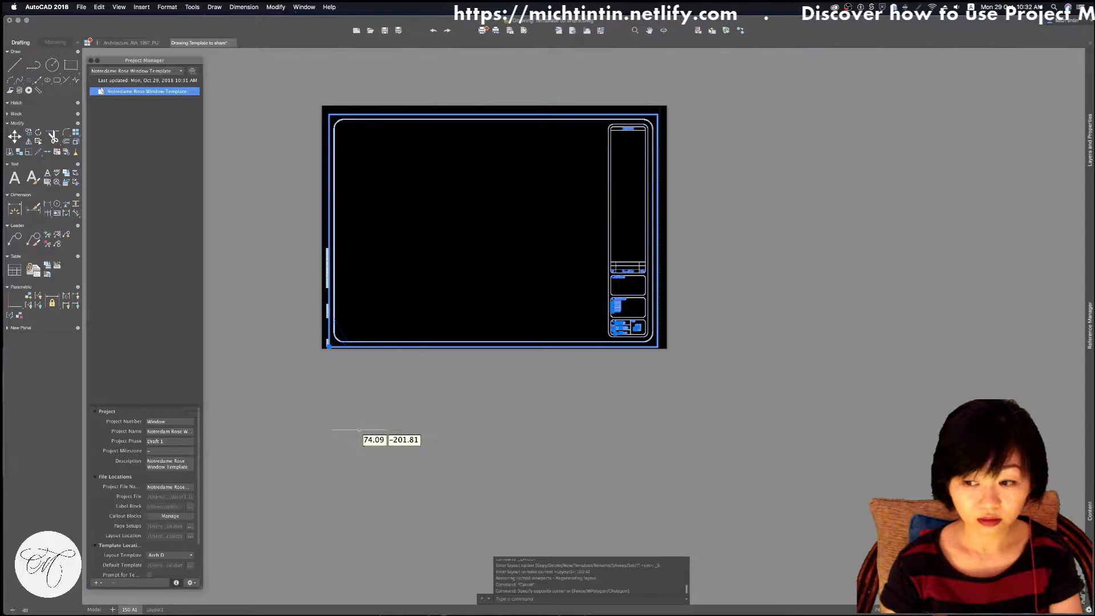
left_click(155, 609)
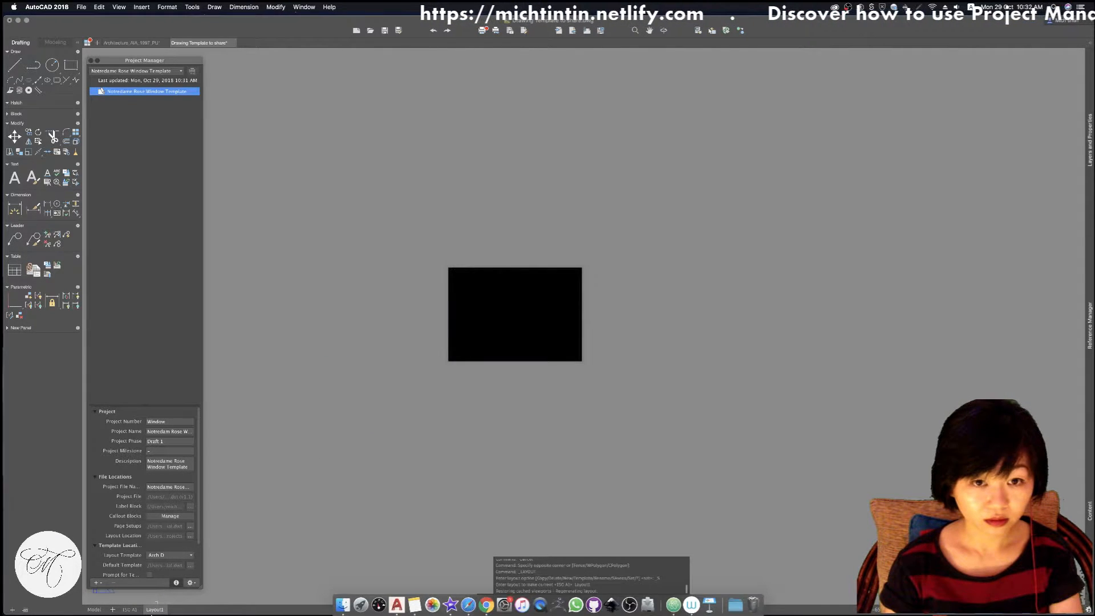
left_click(598, 232)
key("Escape")
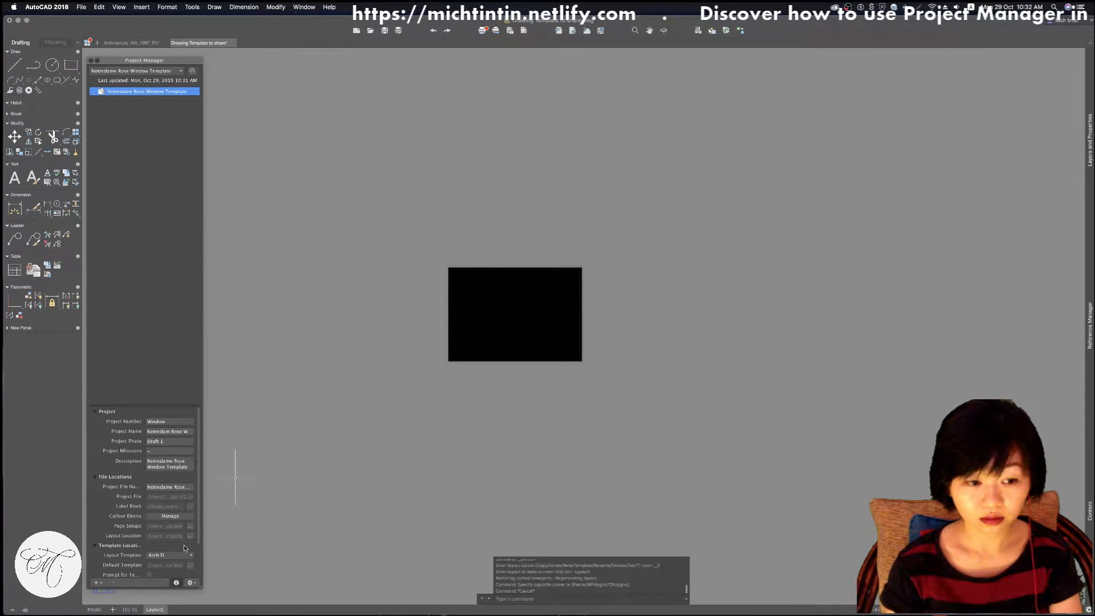
left_click(155, 609)
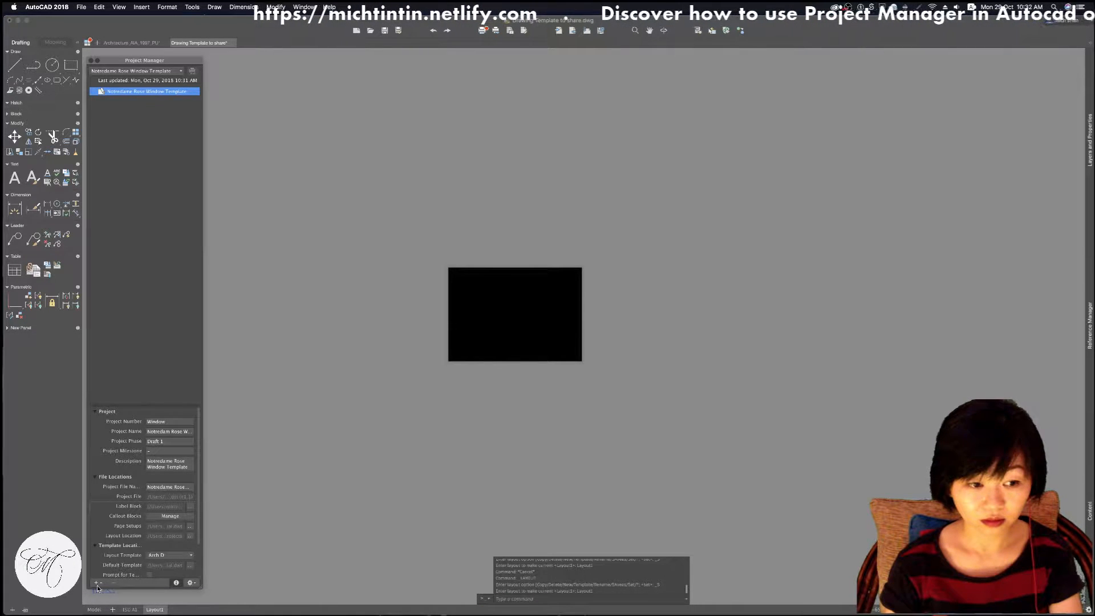
Open the Page Setup Manager for the Notredame Rose Window Template project and review the options for its existing page setups
left_click(189, 583)
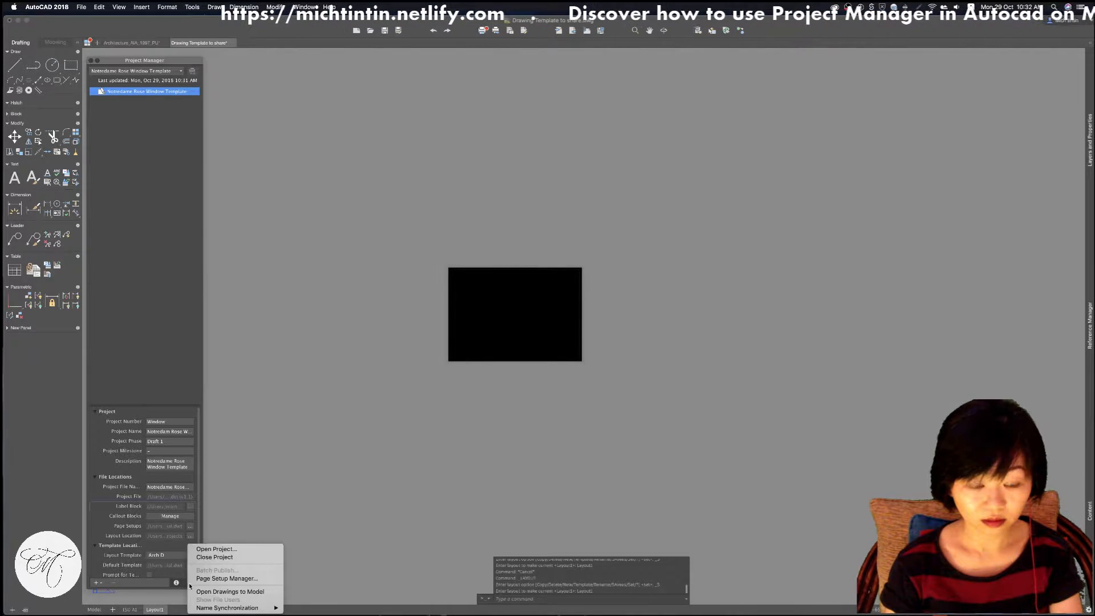
left_click(240, 580)
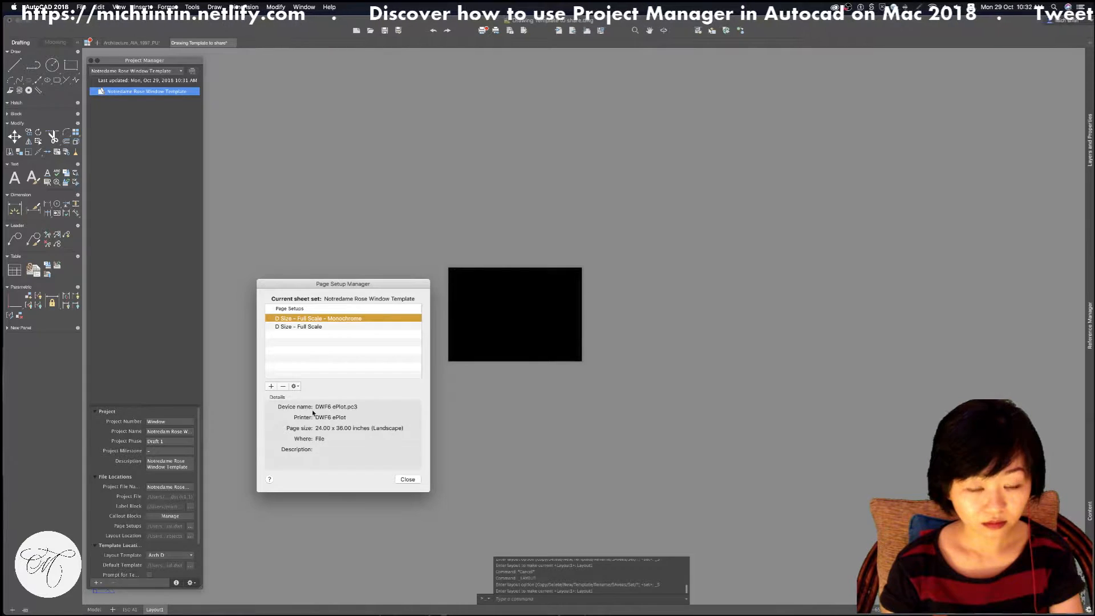
left_click(294, 386)
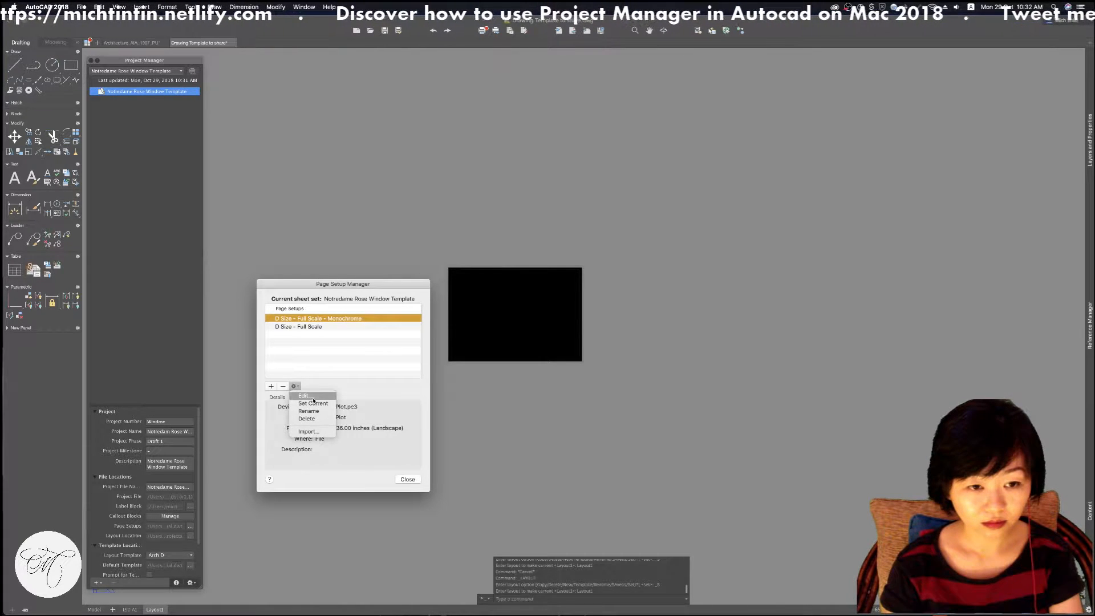
left_click(325, 374)
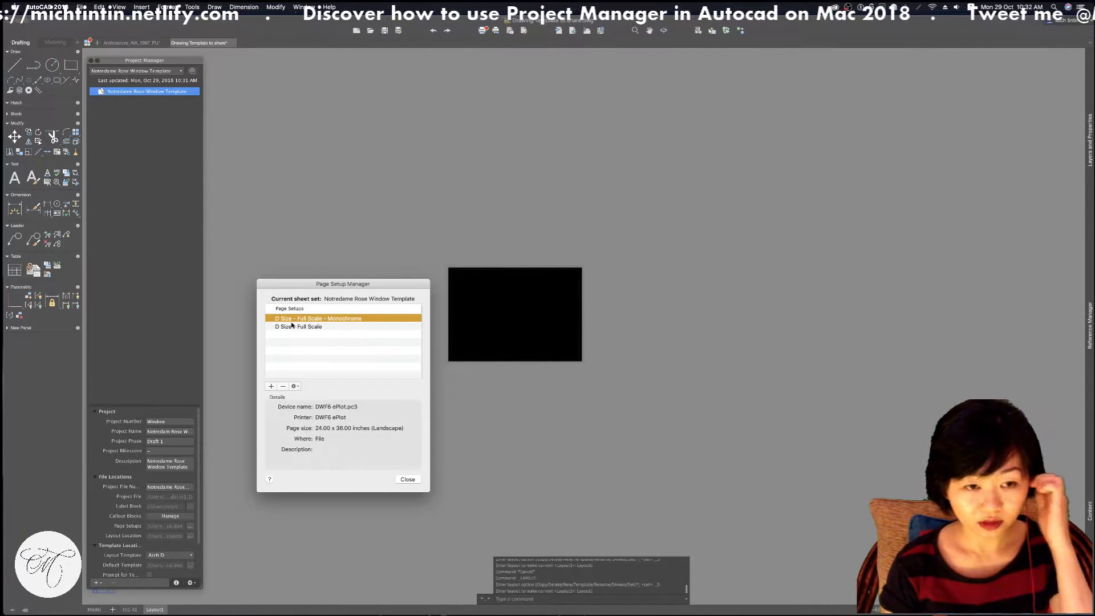
Create a new page setup named Setup1 that starts from <None>, and continue to its settings
left_click(271, 388)
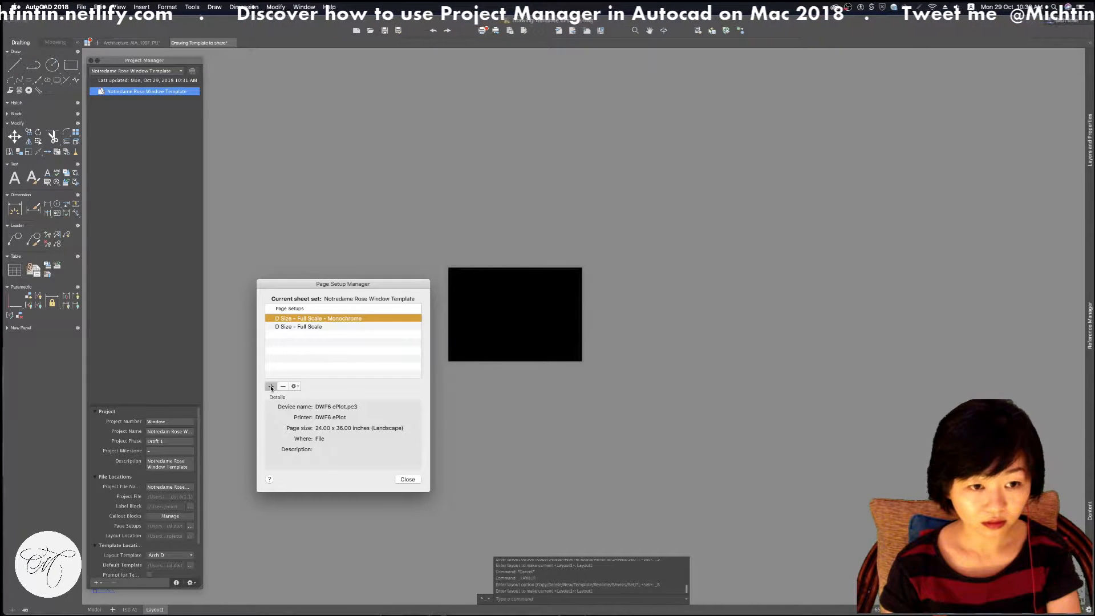
left_click(457, 277)
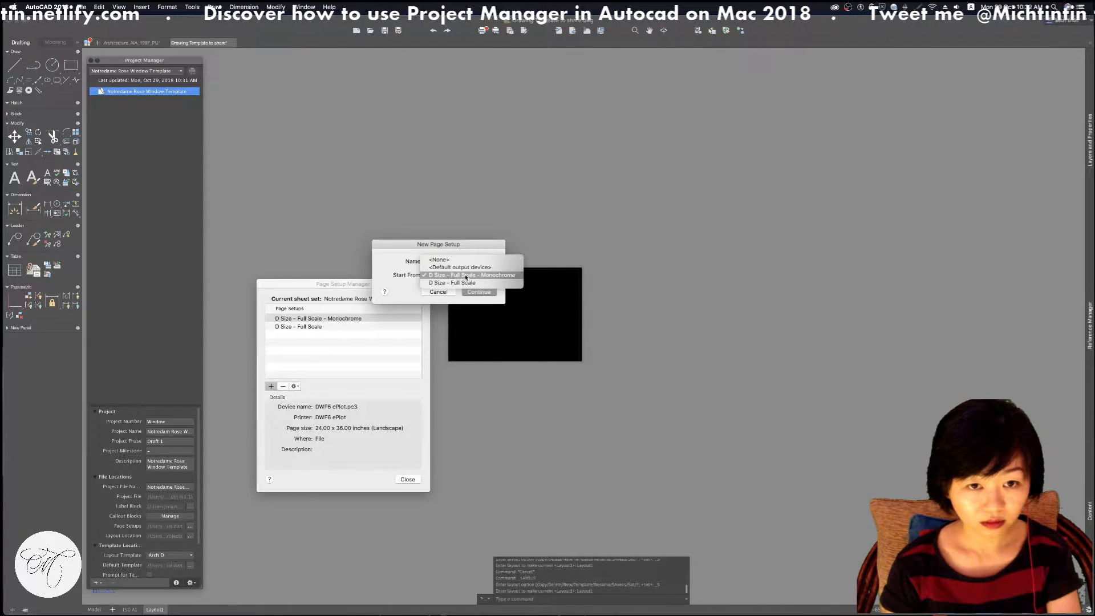
left_click(465, 263)
left_click(459, 275)
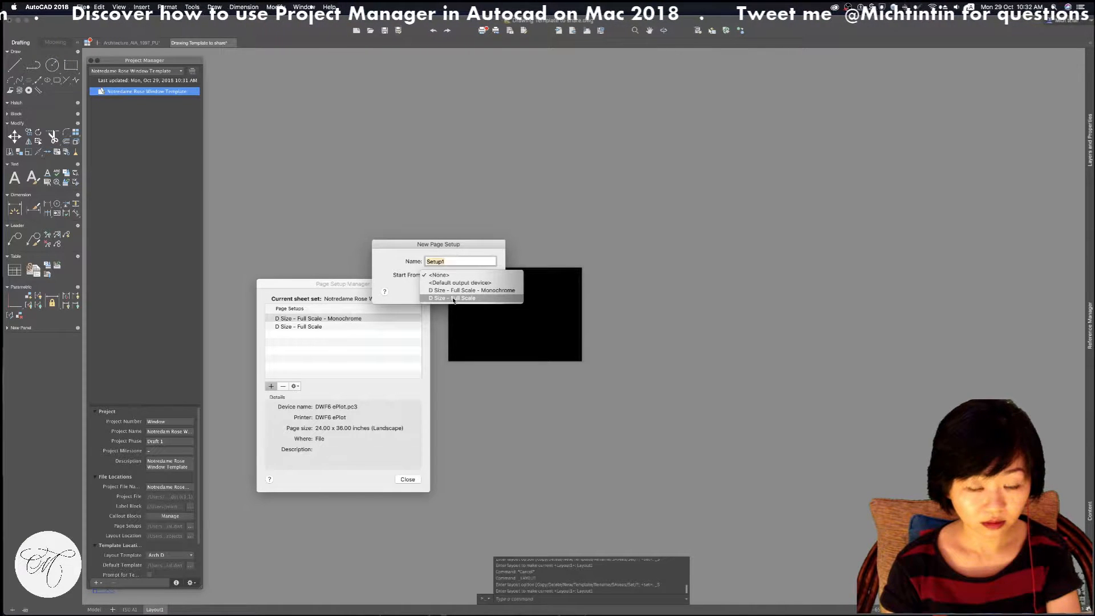
left_click(471, 276)
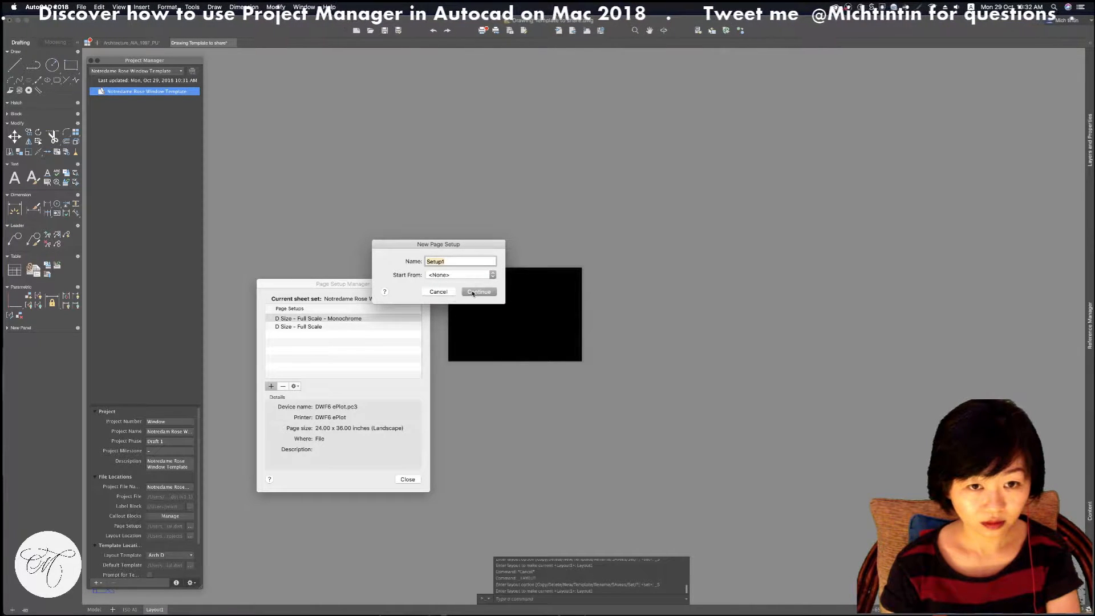
left_click(478, 292)
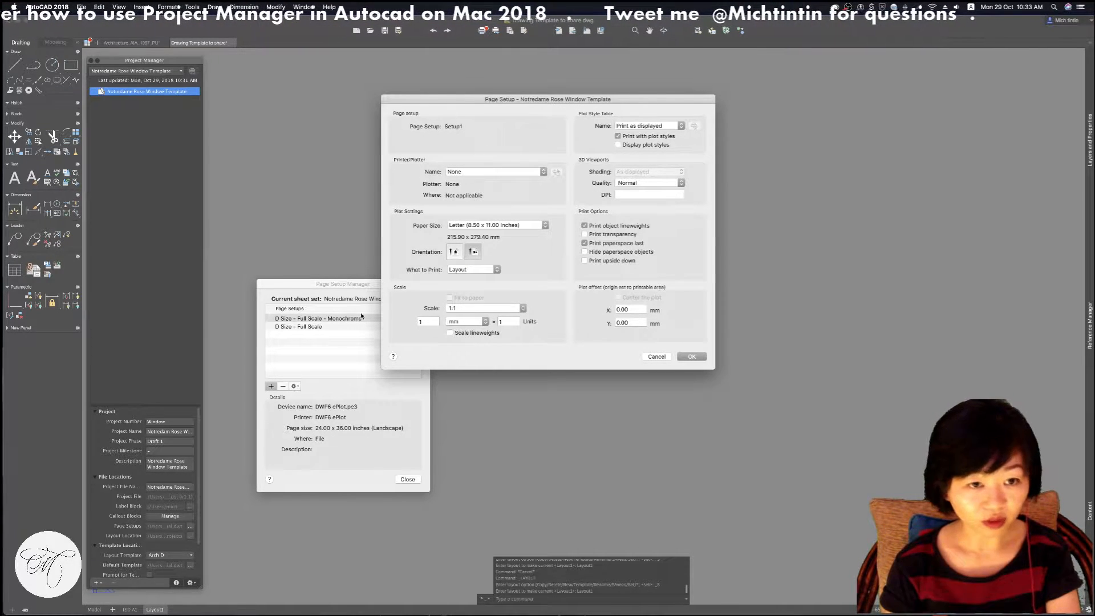
Keep Setup1's printer as None and set its paper size to ISO A3 (420.00 x 297.00 MM)
left_click(468, 172)
left_click(484, 172)
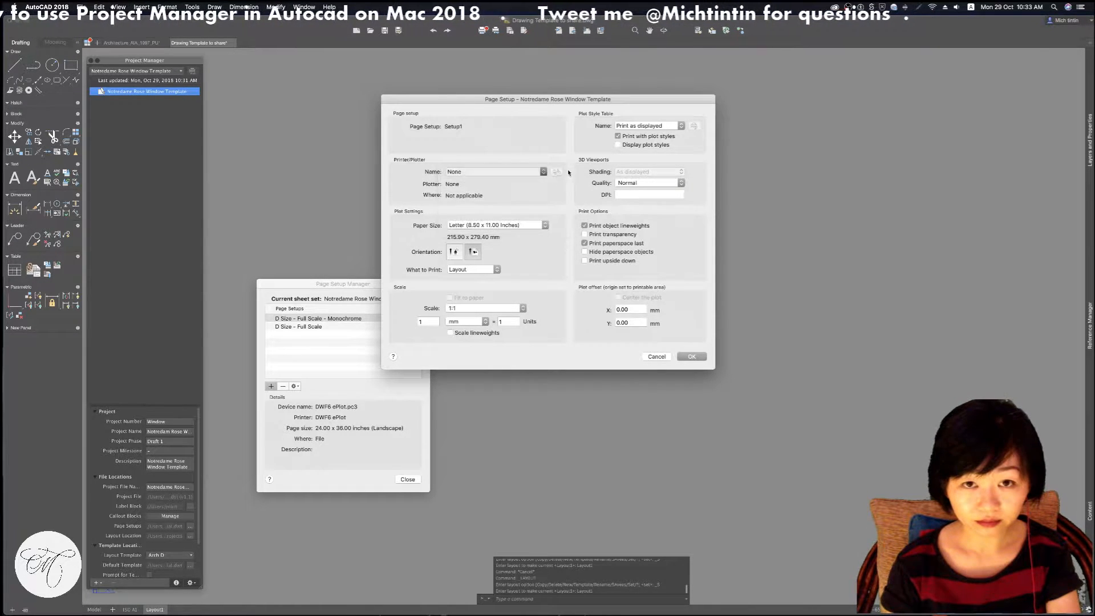
left_click(543, 172)
left_click(544, 173)
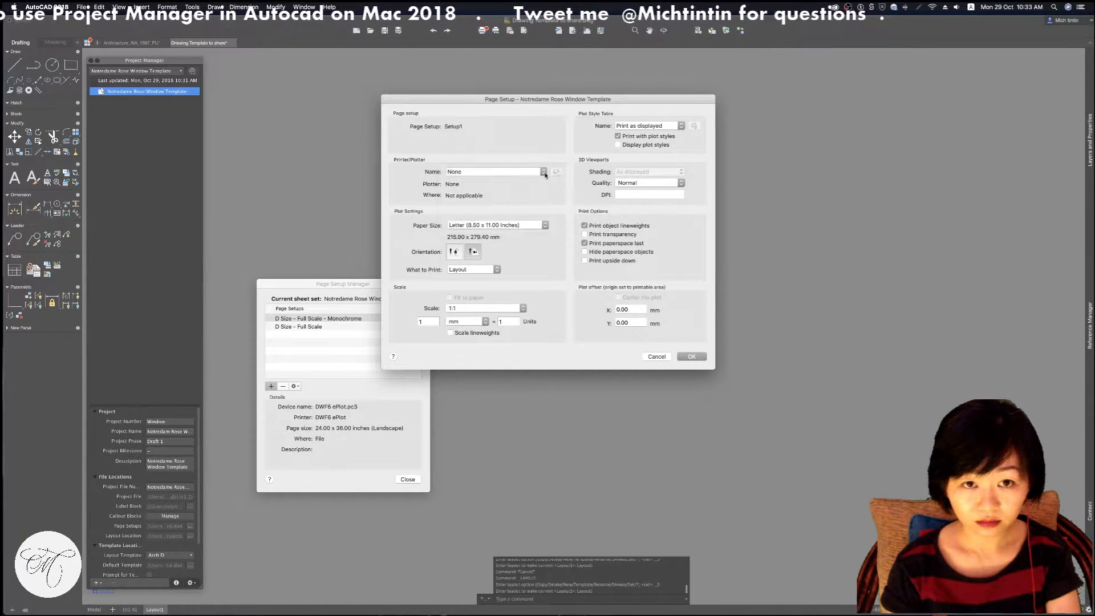
left_click(497, 226)
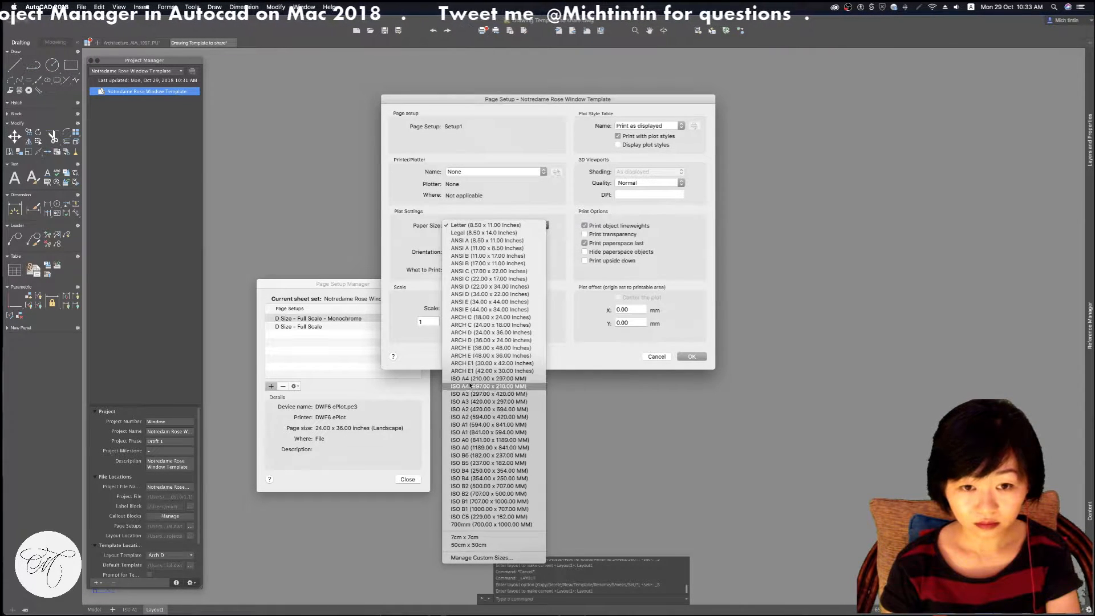
left_click(511, 402)
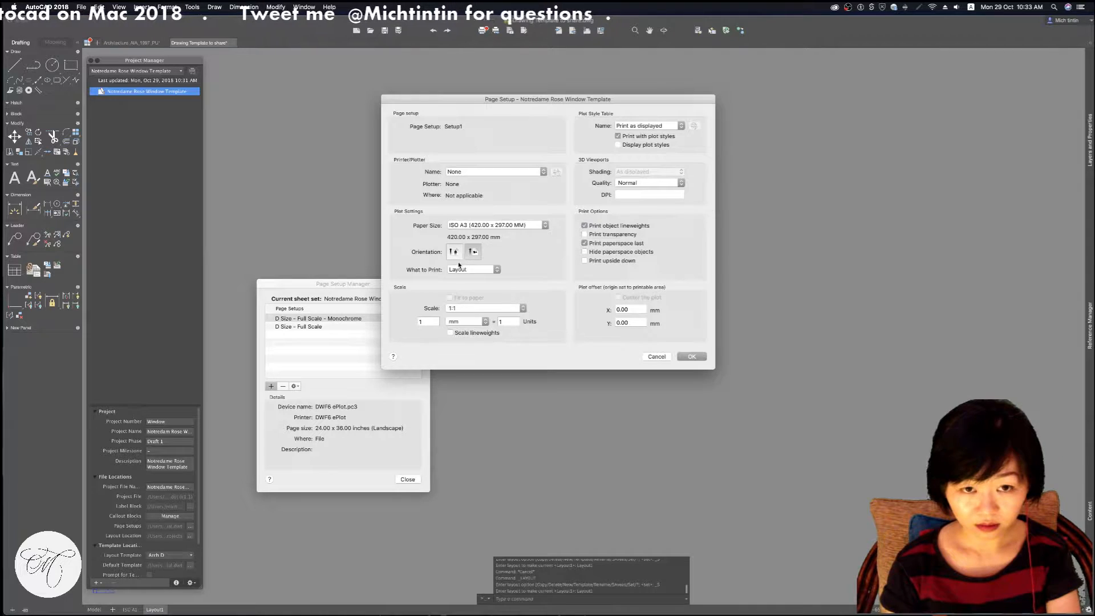
left_click(523, 226)
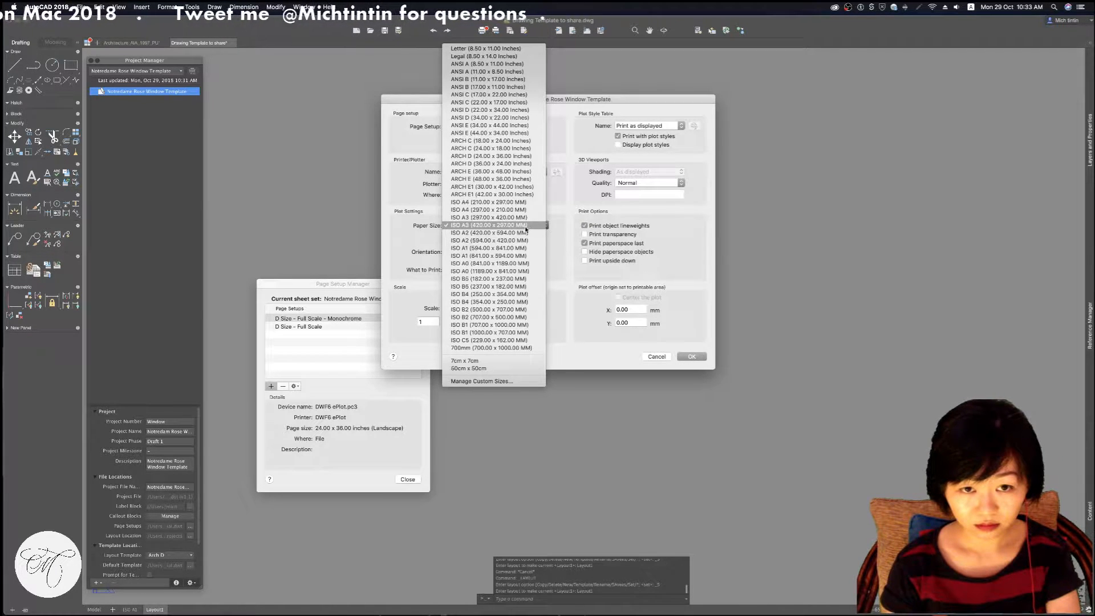
left_click(547, 252)
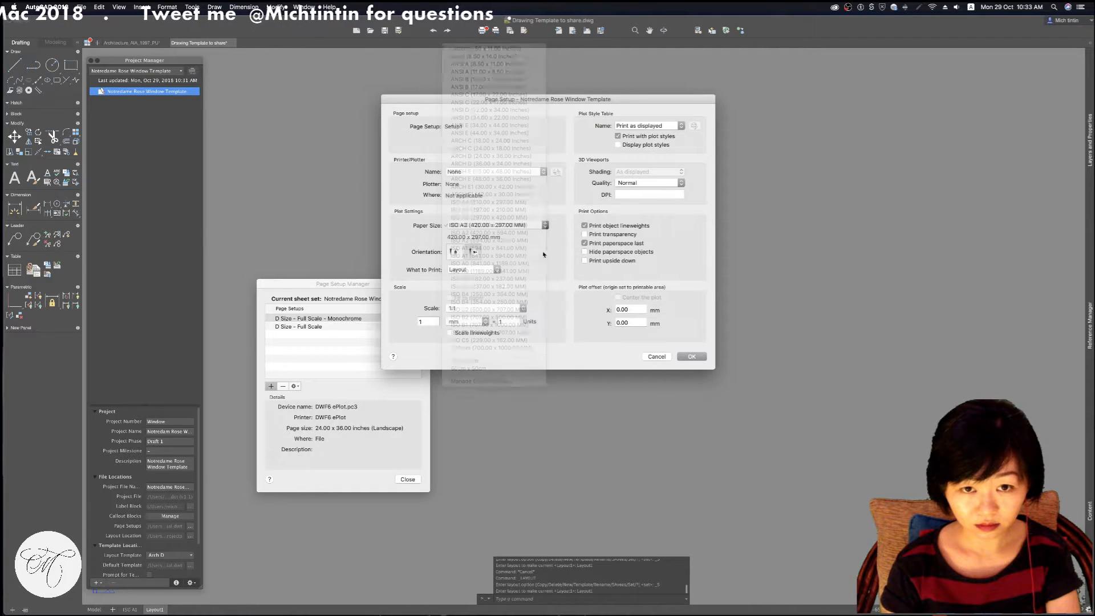
Try Display as the area to print in Setup1, then restore Layout
left_click(483, 270)
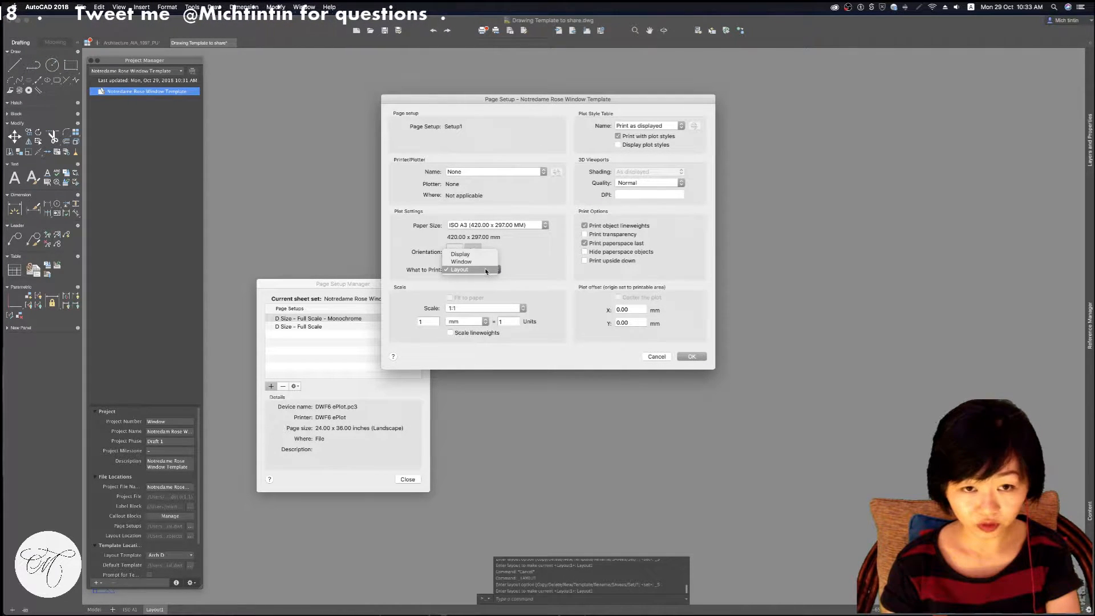
left_click(485, 270)
left_click(478, 270)
left_click(485, 255)
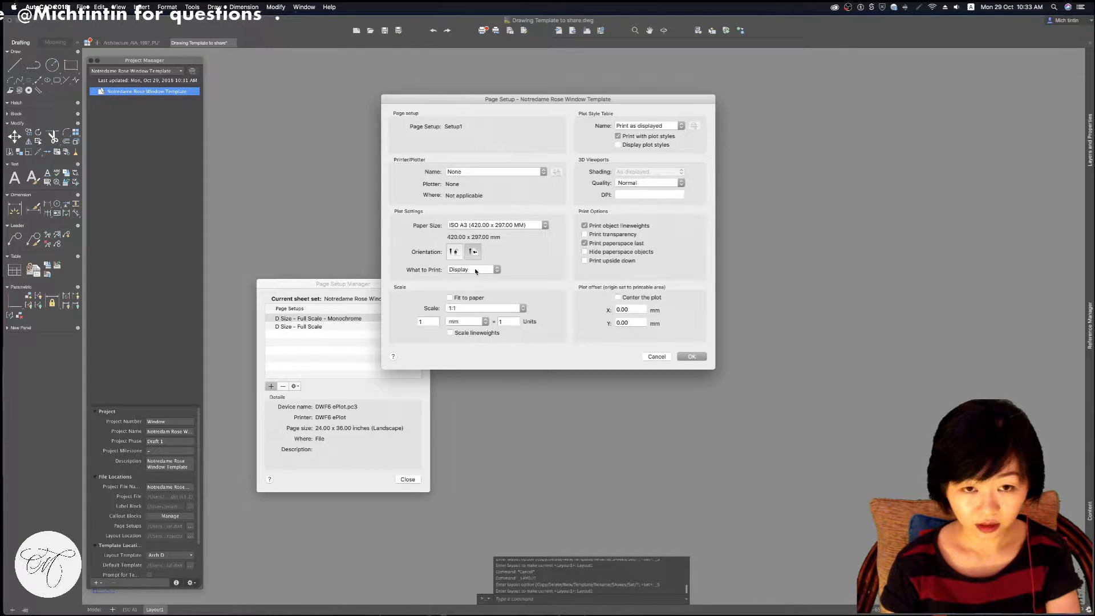
left_click(476, 270)
left_click(467, 291)
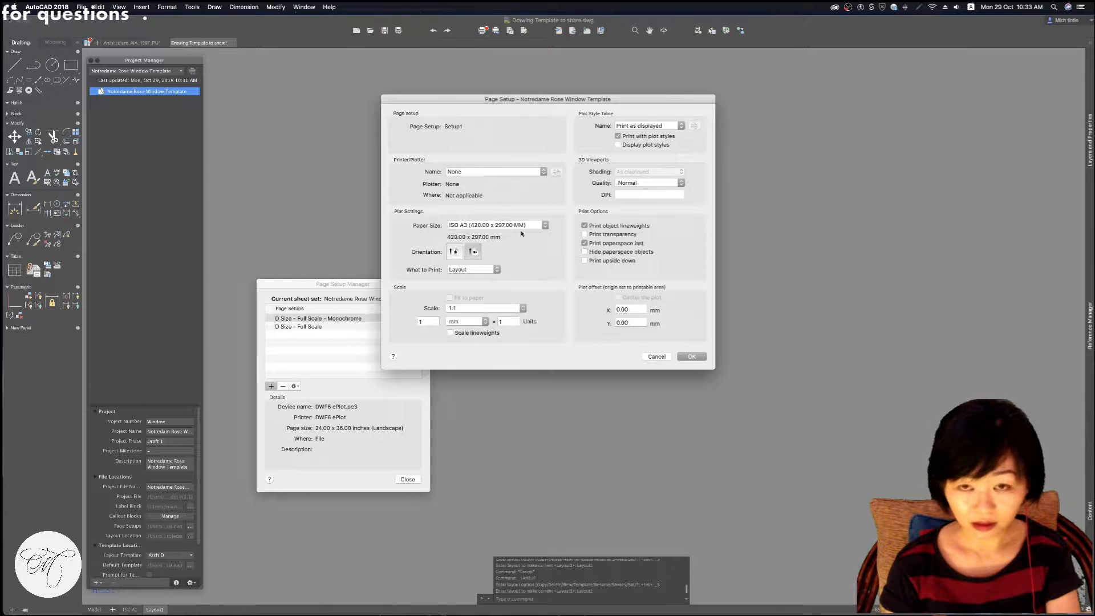
Try Window as Setup1's area to print, picking the layout sheet's upper-left and upper-right corners
left_click(482, 269)
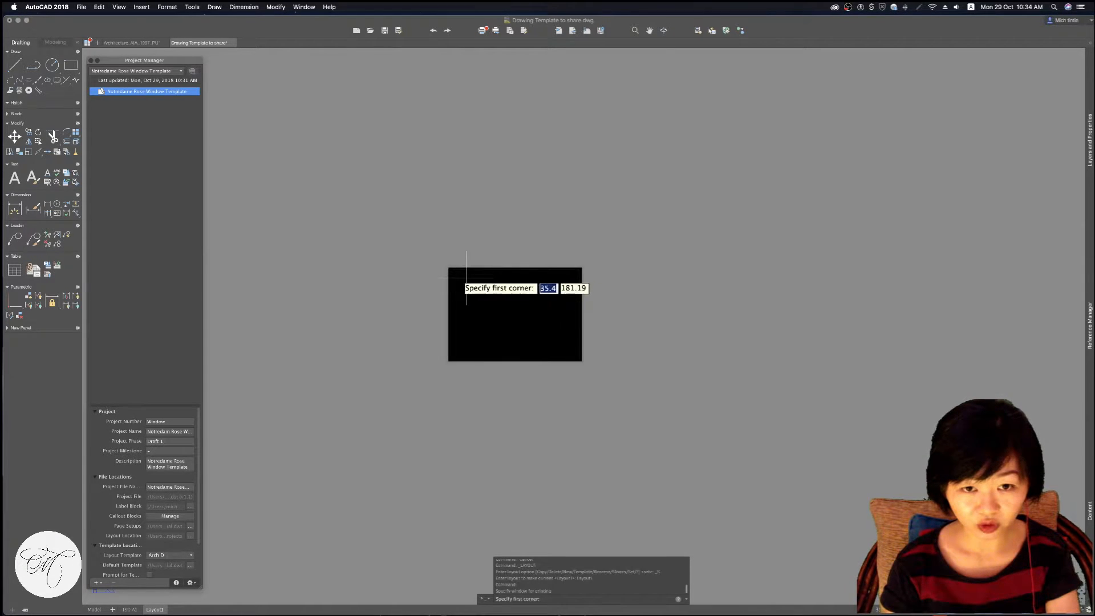
scroll(470, 268, "up", 2)
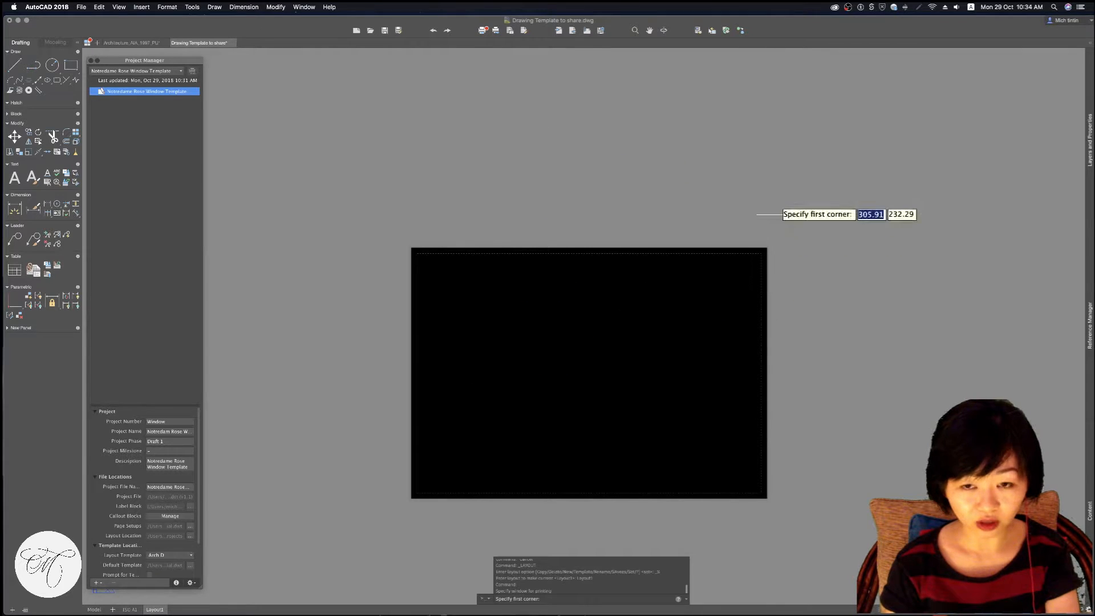
left_click(411, 248)
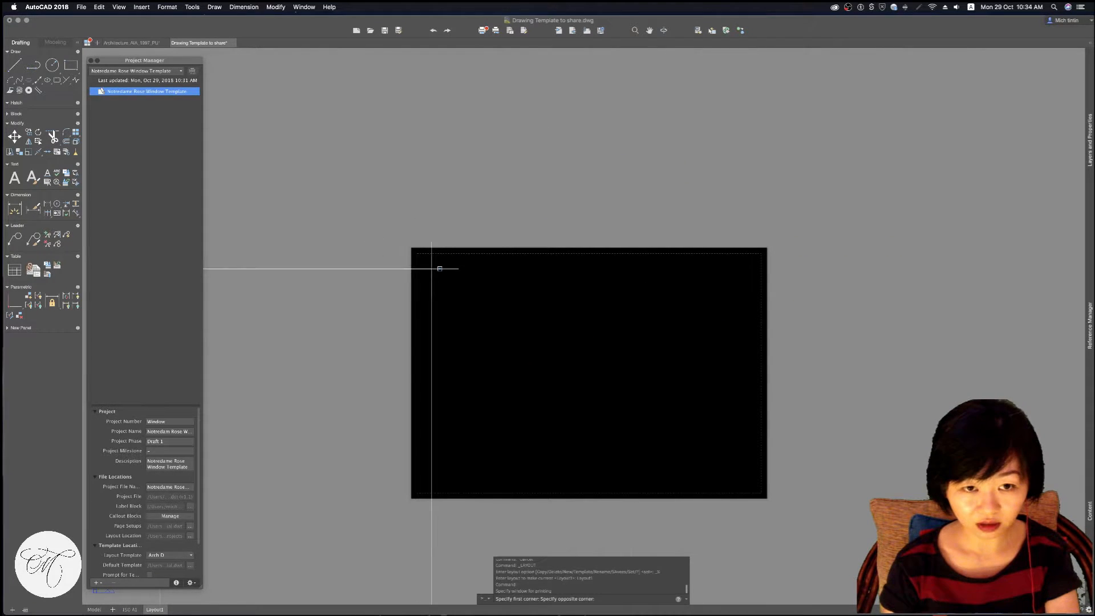
left_click(766, 247)
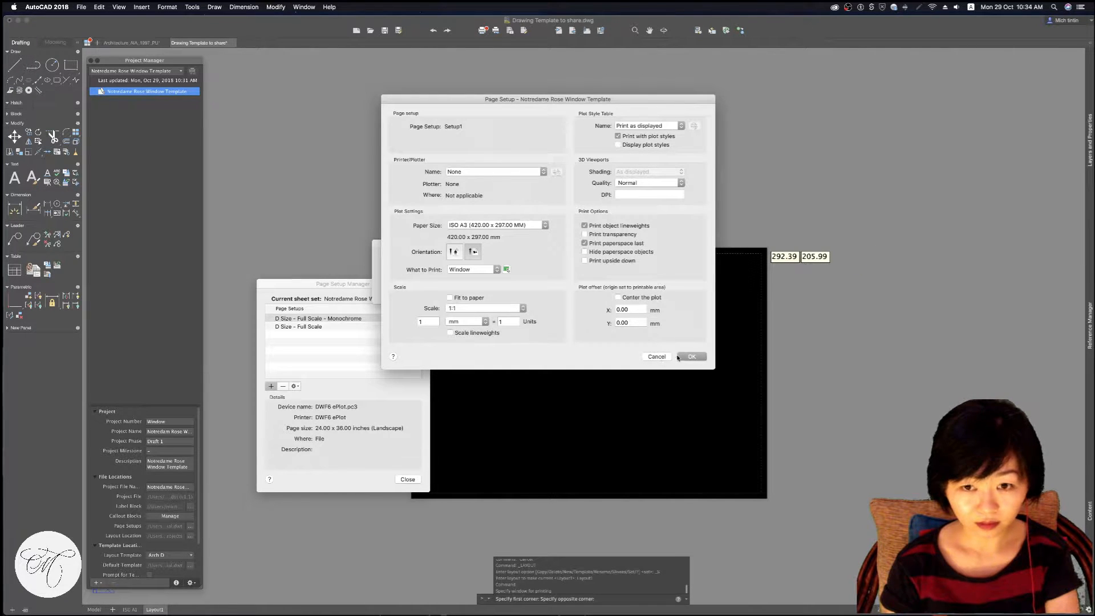
left_click(507, 269)
scroll(613, 237, "down", 6)
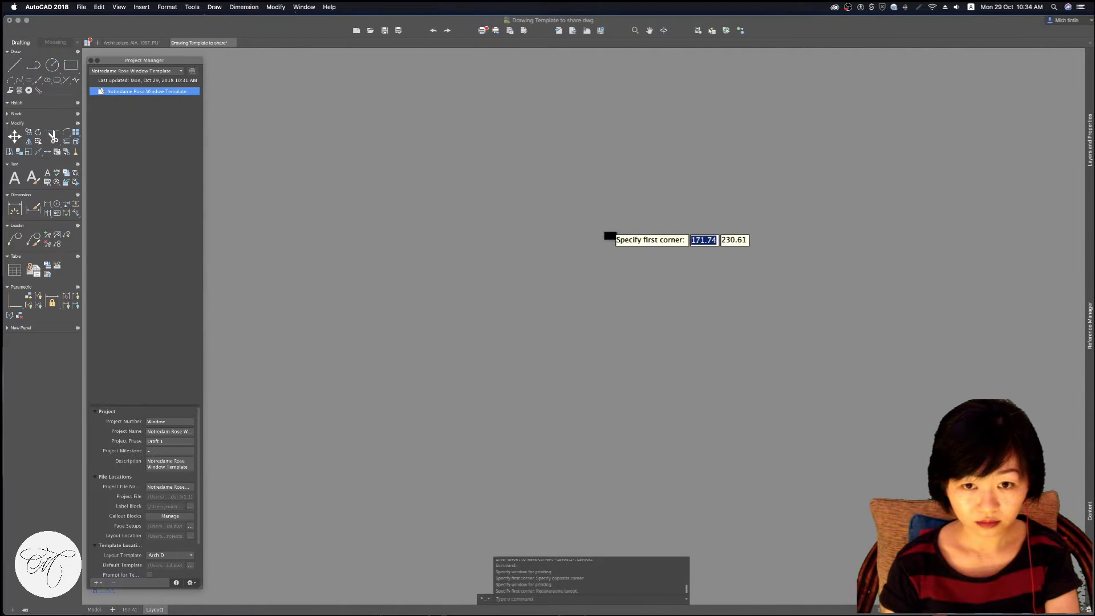
scroll(612, 230, "down", 4)
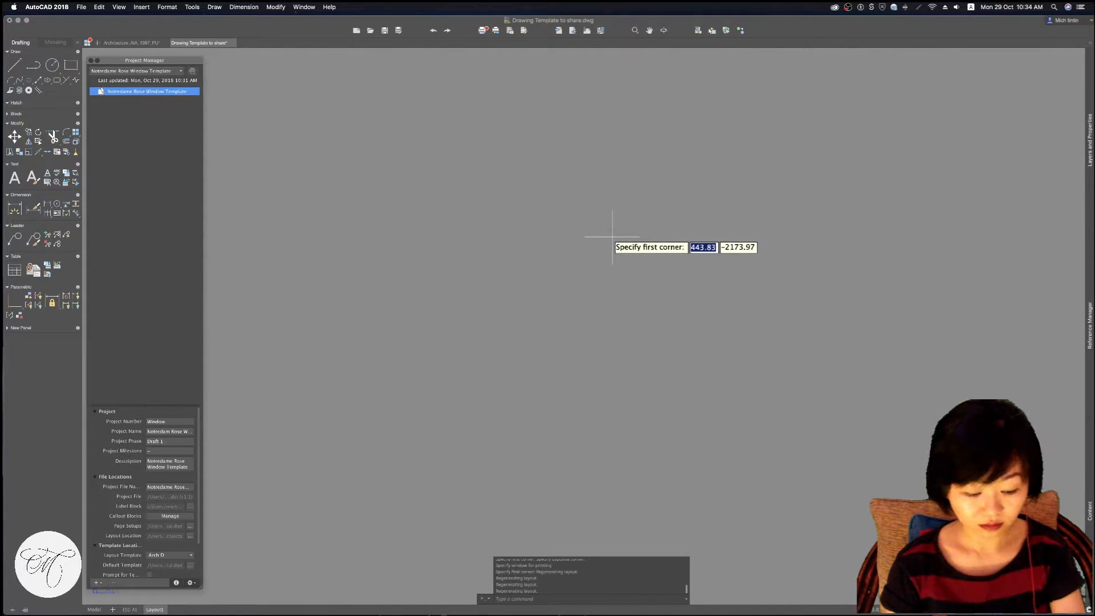
key("Escape")
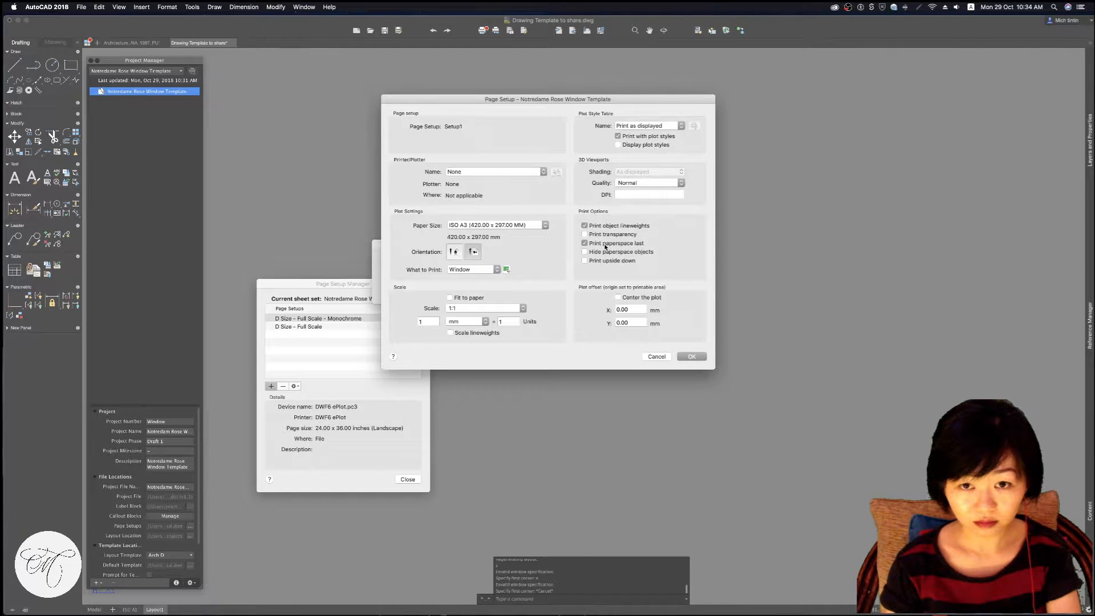
Pick a print window from the layout sheet's upper-left to lower-right corner, and return Setup1's area to print to Layout
left_click(506, 269)
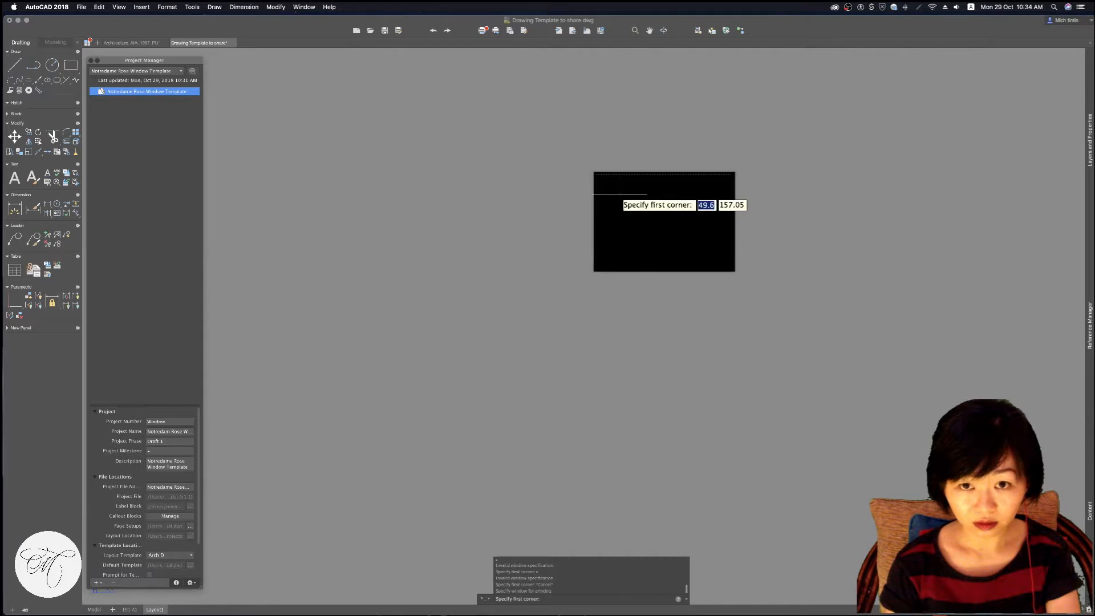
left_click(596, 174)
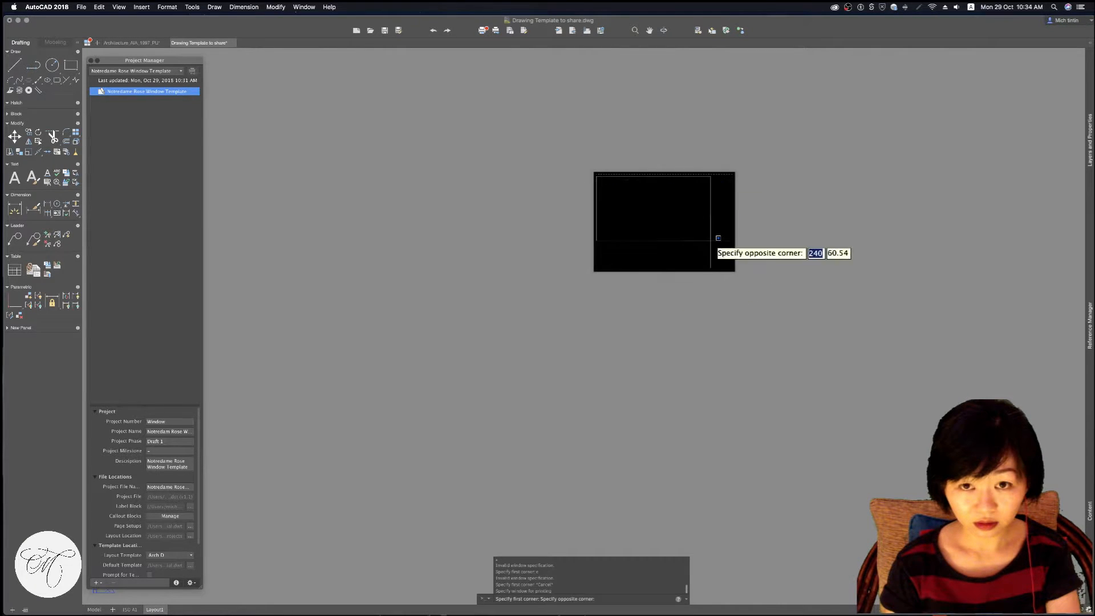
left_click(733, 270)
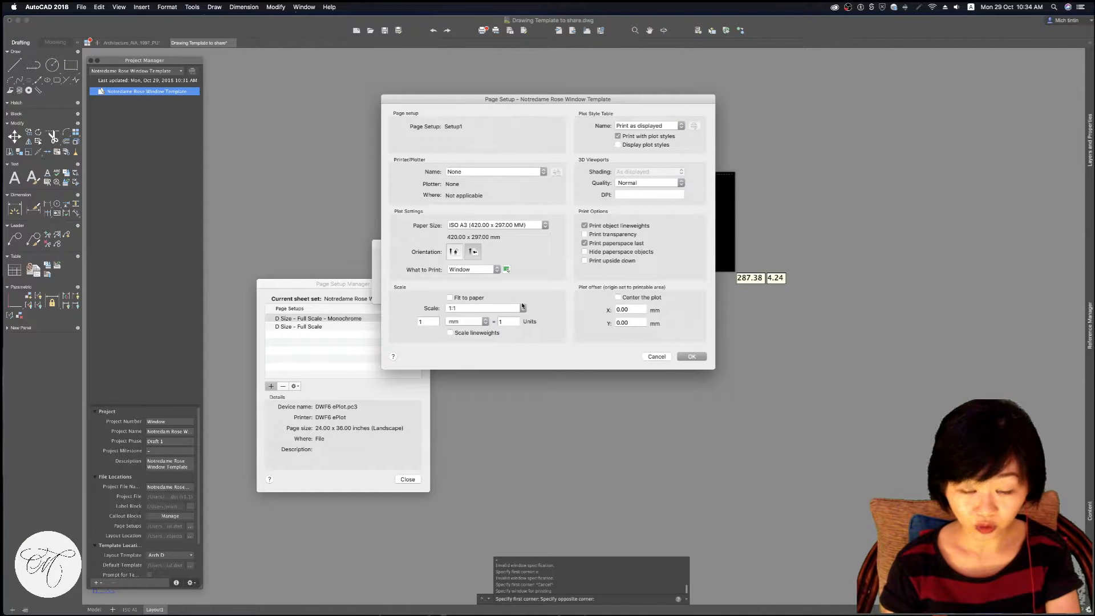
left_click(490, 269)
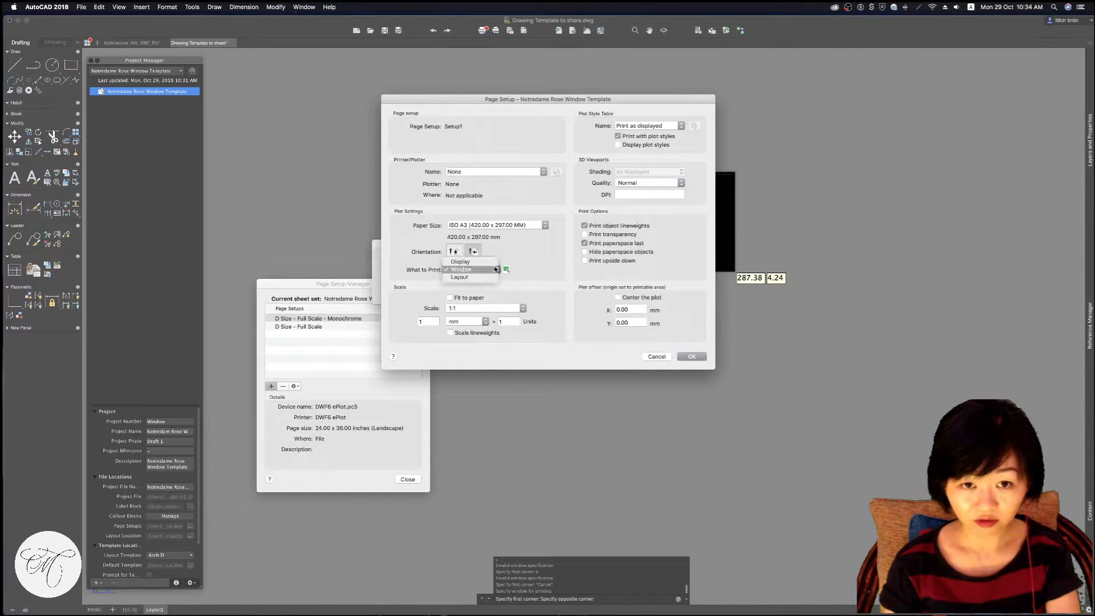
left_click(465, 278)
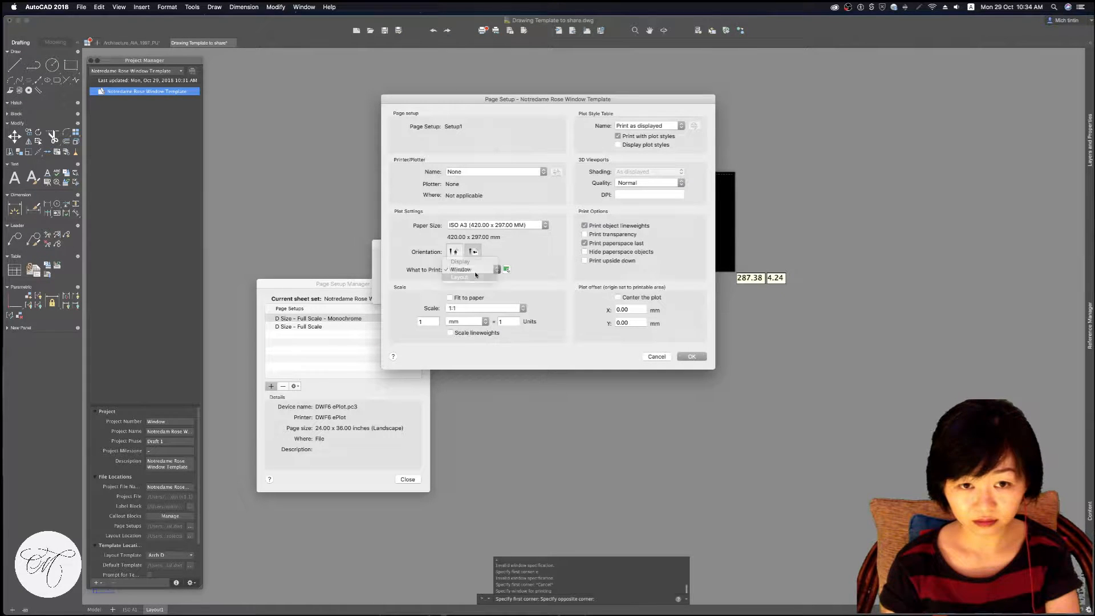
Try Display as Setup1's area to print with its scale fitted to the paper
left_click(490, 269)
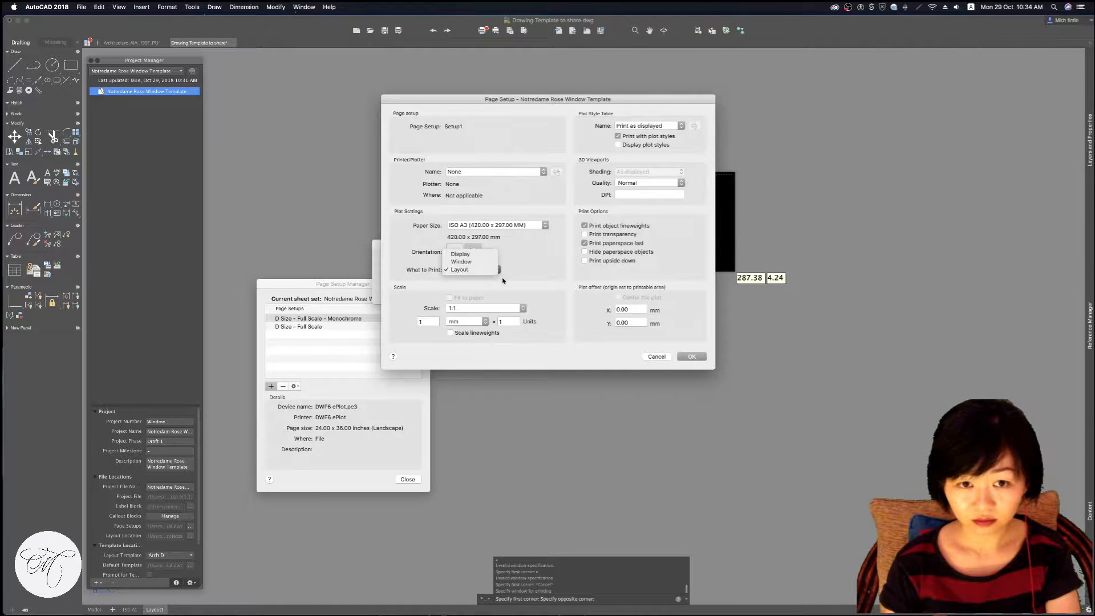
left_click(461, 256)
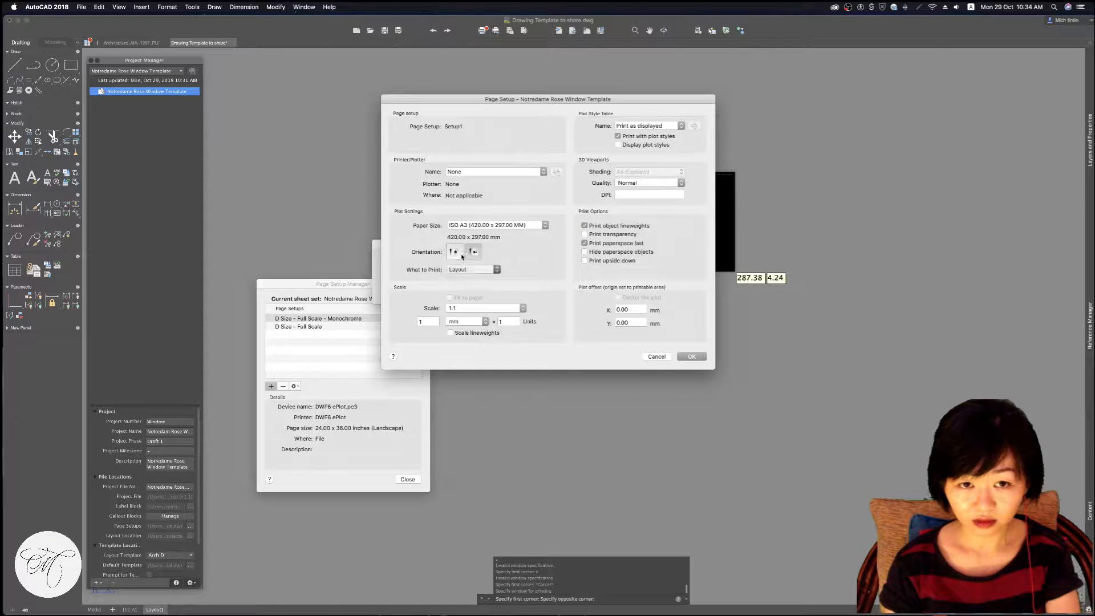
left_click(474, 298)
left_click(482, 269)
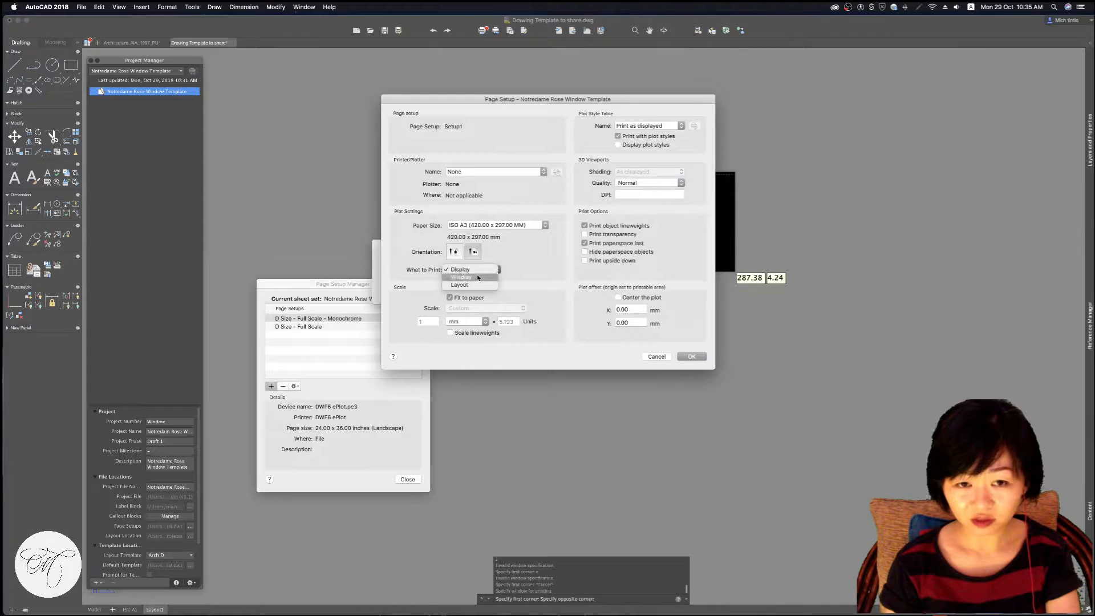
left_click(518, 257)
left_click(487, 270)
left_click(543, 240)
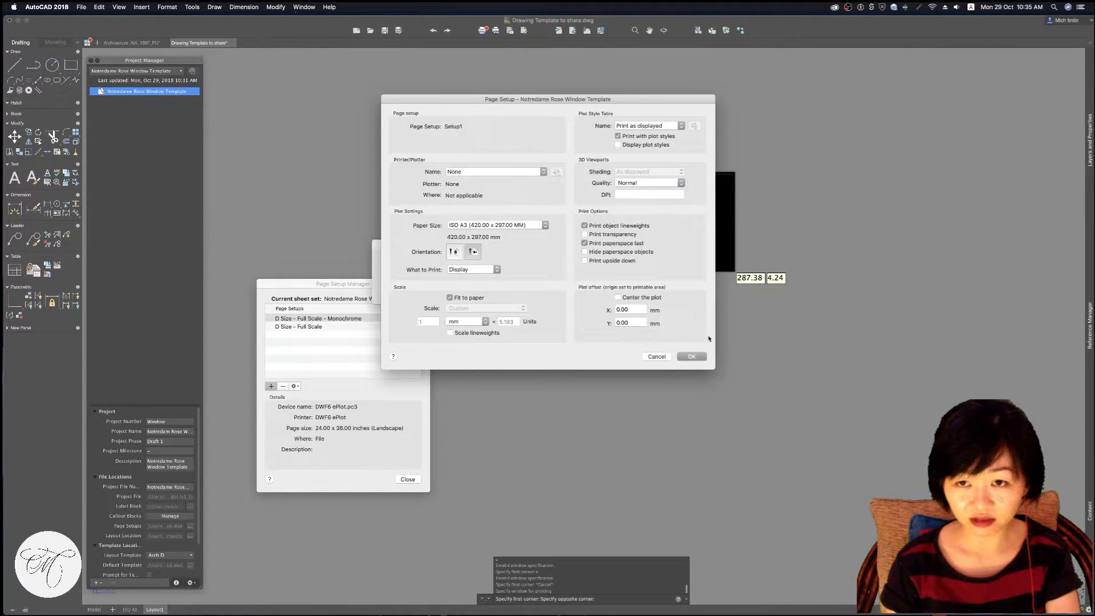
Try switching Fit to paper off for Setup1 to allow a Custom scale, and switch it back on
left_click(486, 269)
left_click(473, 312)
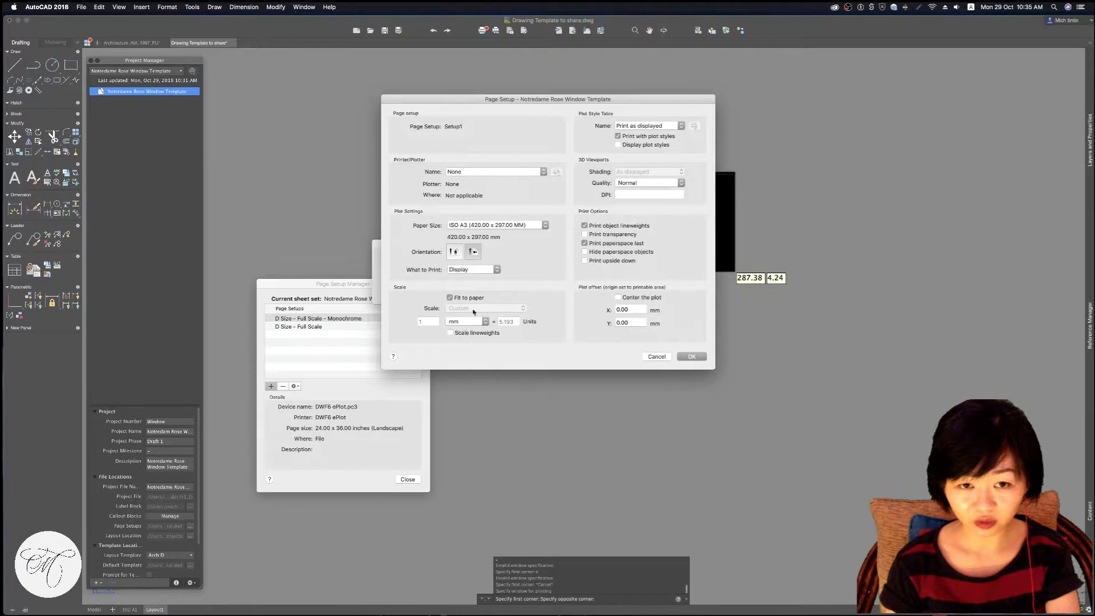
left_click(469, 297)
left_click(468, 298)
left_click(467, 299)
left_click(476, 296)
left_click(476, 299)
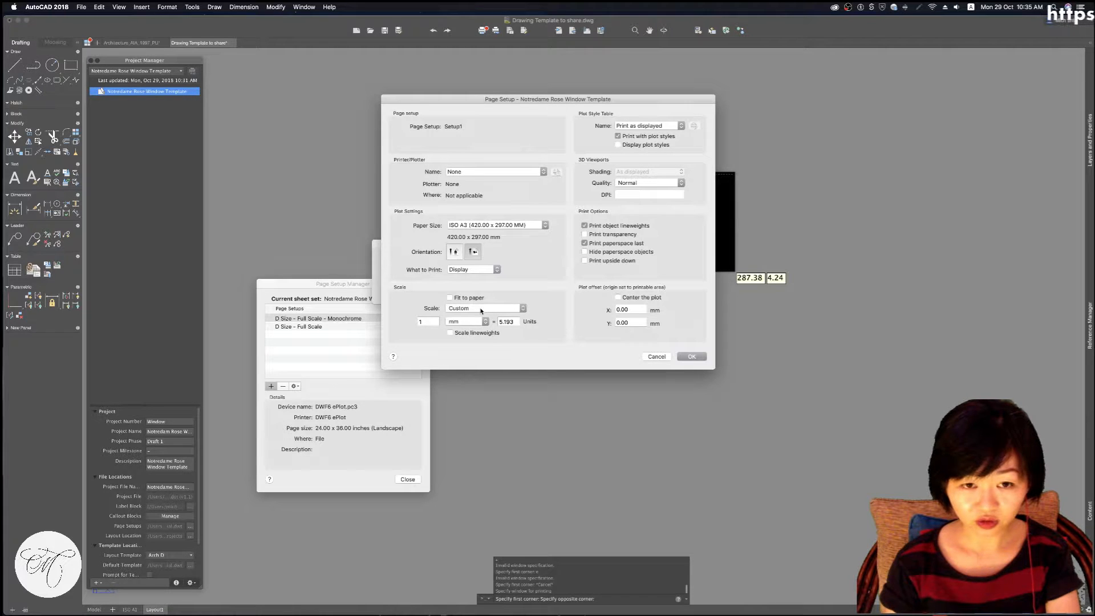
left_click(480, 311)
left_click(480, 293)
left_click(469, 301)
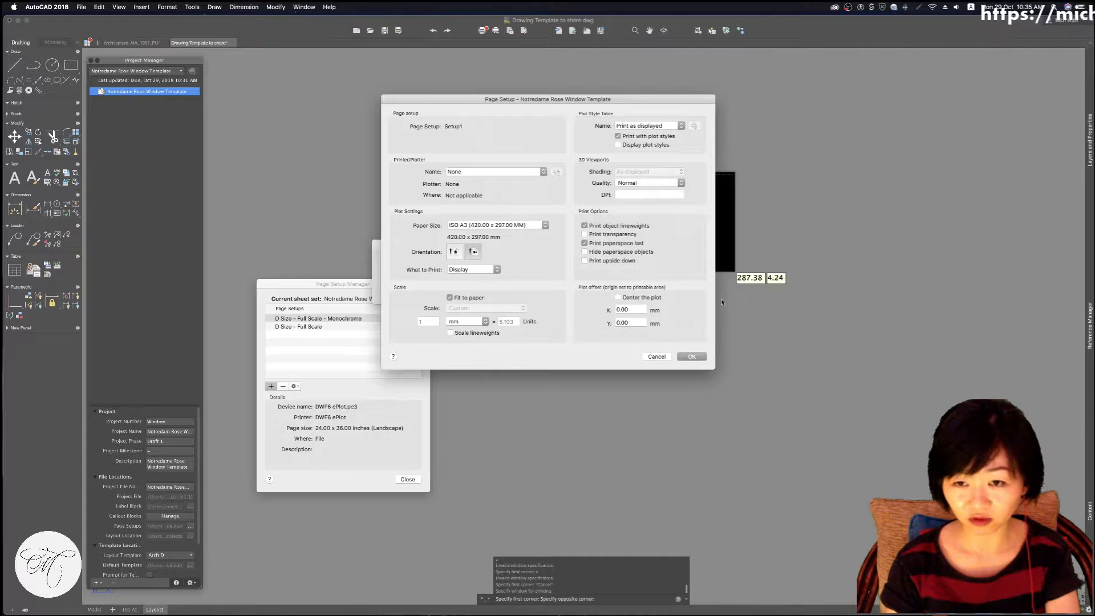
Review the area-to-print options and set Setup1 to print Layout
left_click(494, 272)
left_click(527, 274)
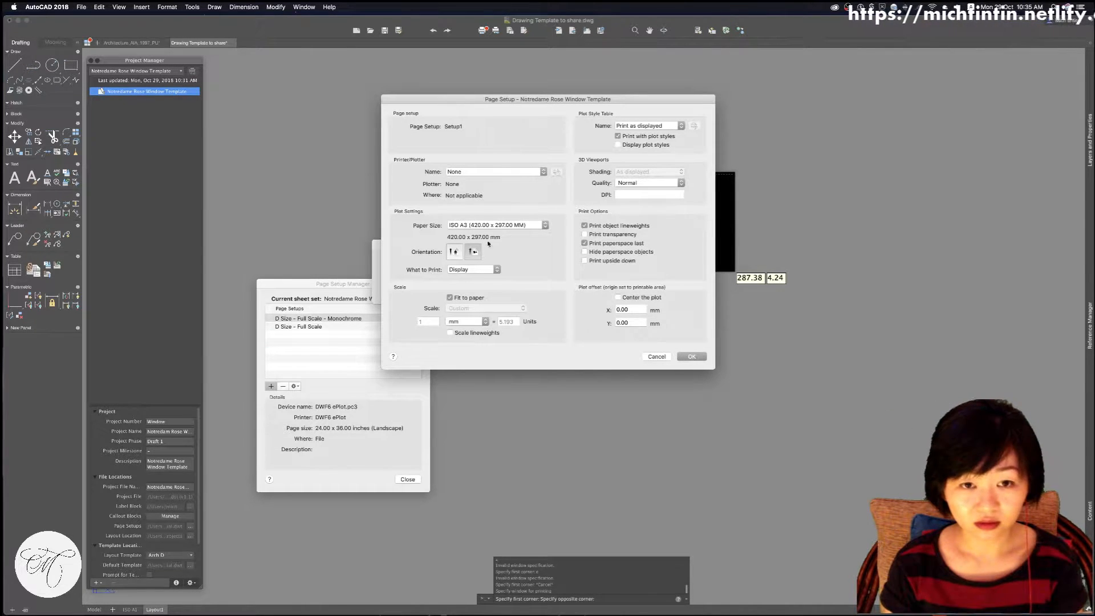
left_click(484, 273)
left_click(520, 270)
left_click(476, 271)
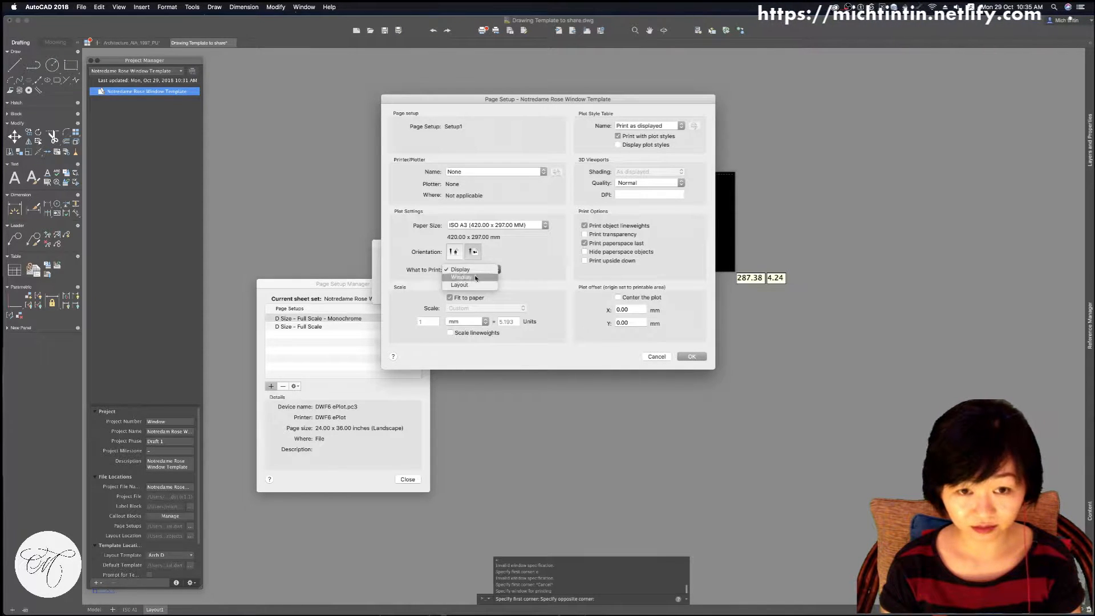
left_click(474, 285)
Examine the scale ratios and area-to-print options offered for Setup1, leaving the scale at 1:1
left_click(482, 309)
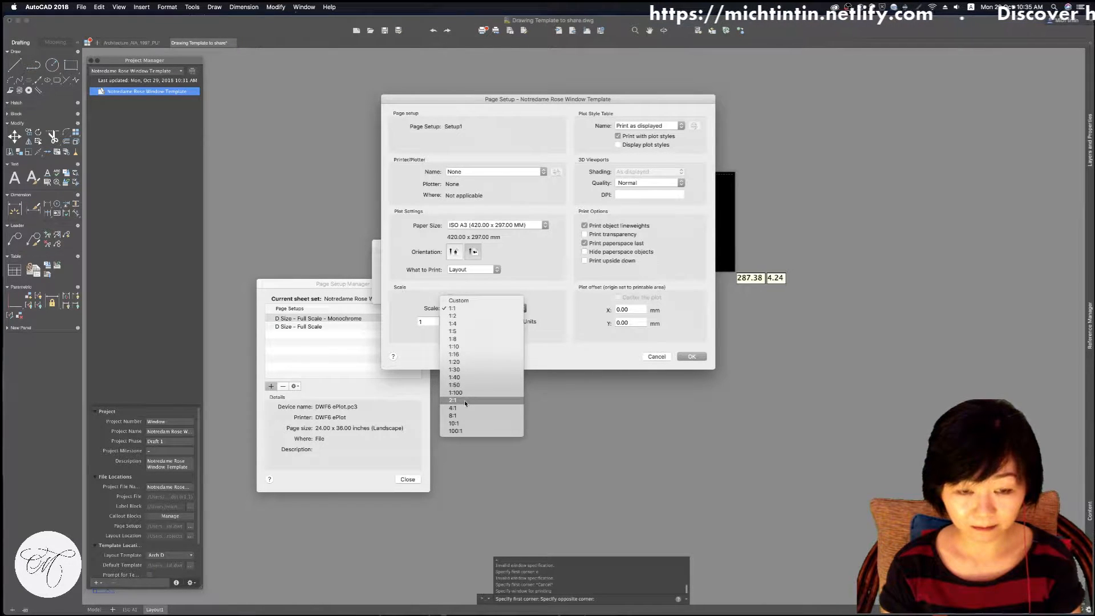
left_click(514, 288)
left_click(494, 309)
left_click(498, 279)
left_click(480, 307)
left_click(480, 306)
left_click(482, 308)
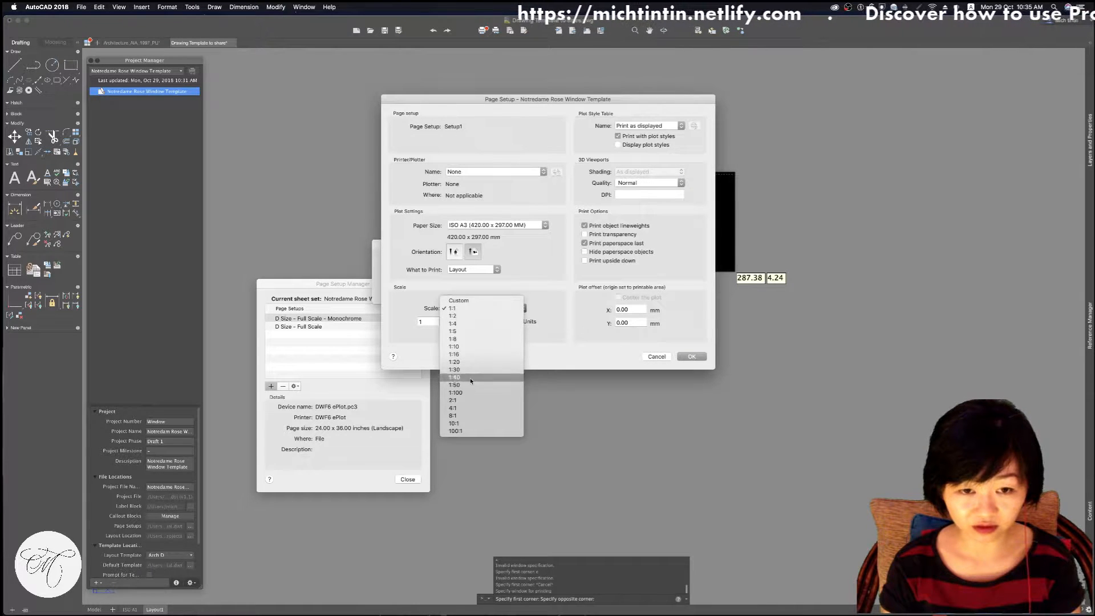
left_click(486, 308)
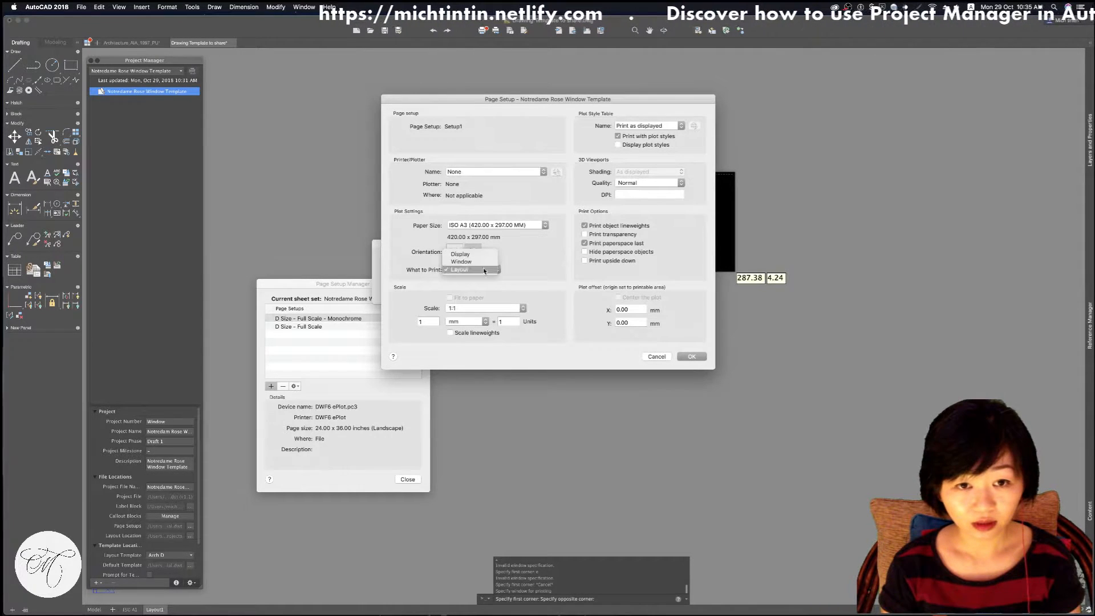
left_click(491, 308)
left_click(493, 308)
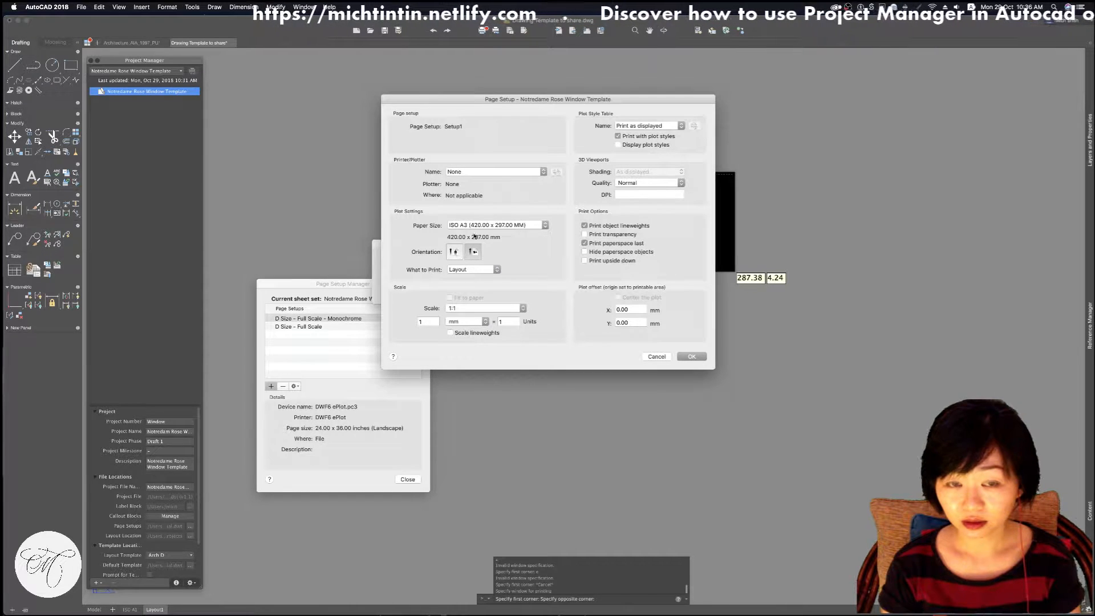
Assign the monochrome.ctb plot style table to Setup1 and keep its 3D viewport quality at Normal
left_click(659, 124)
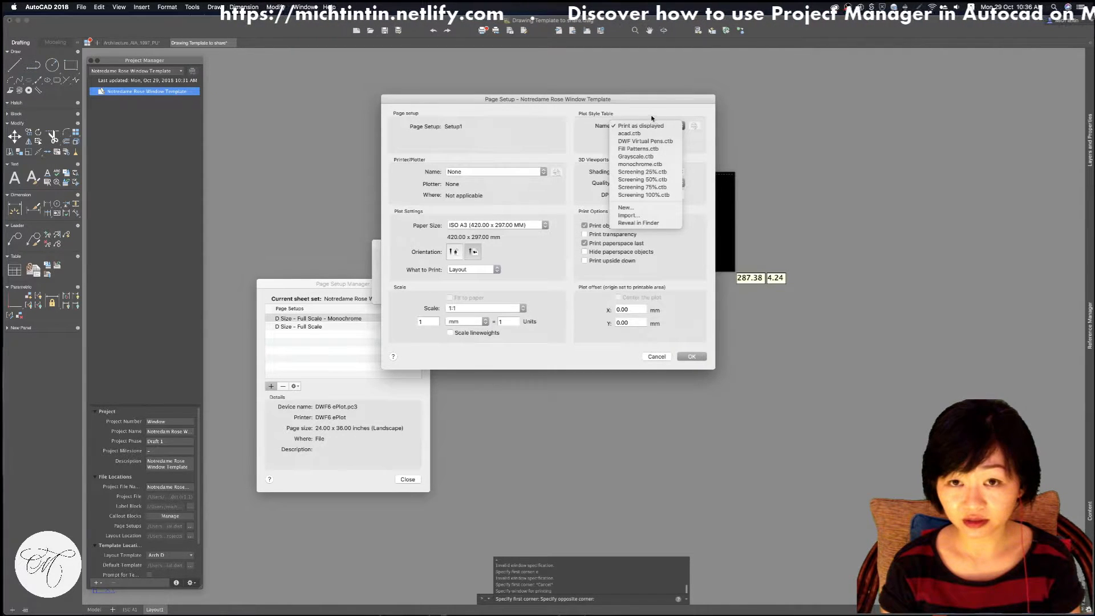
left_click(661, 166)
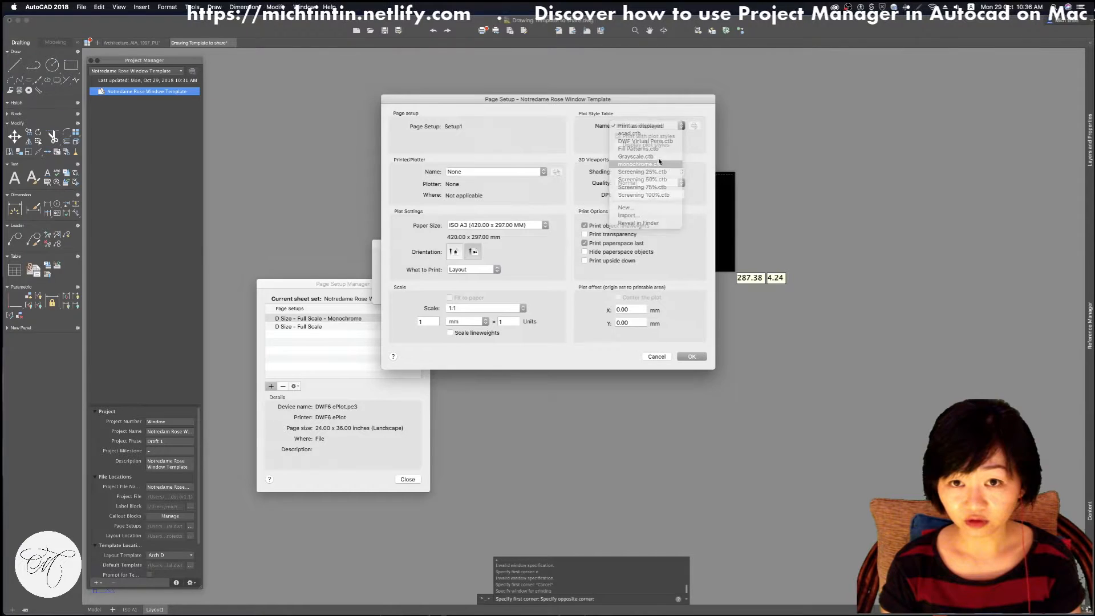
left_click(635, 184)
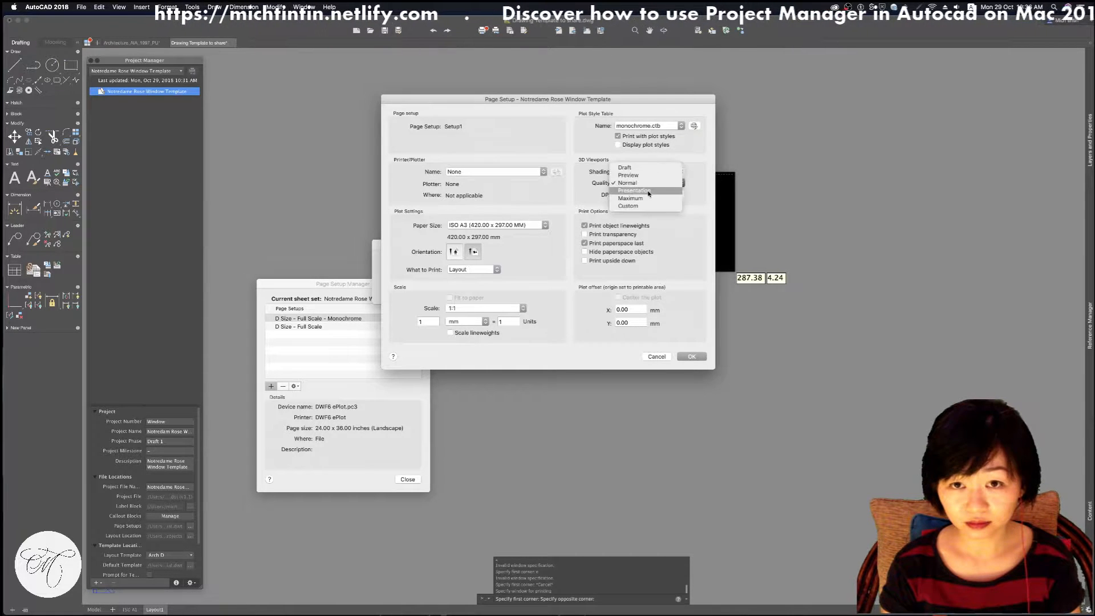
left_click(633, 183)
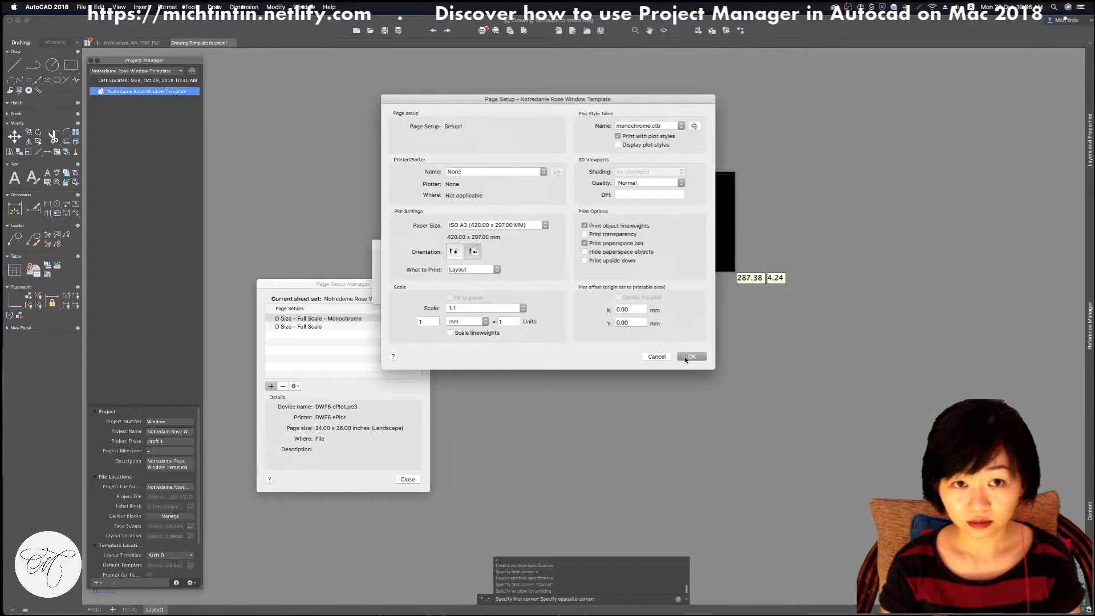
Check the available printers, keep None, and accept Setup1's settings
left_click(513, 173)
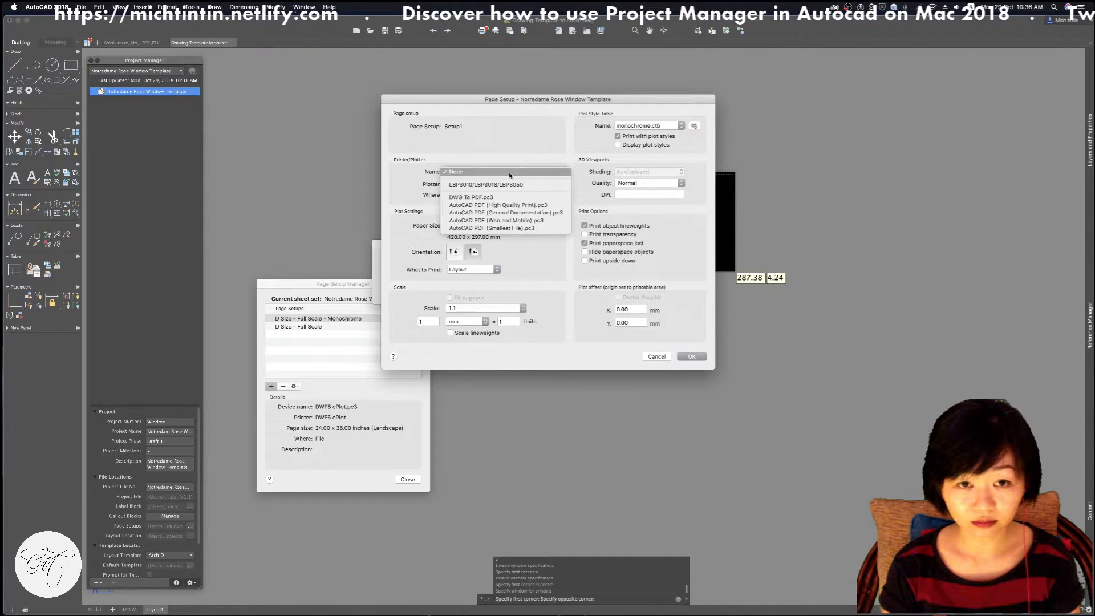
left_click(494, 129)
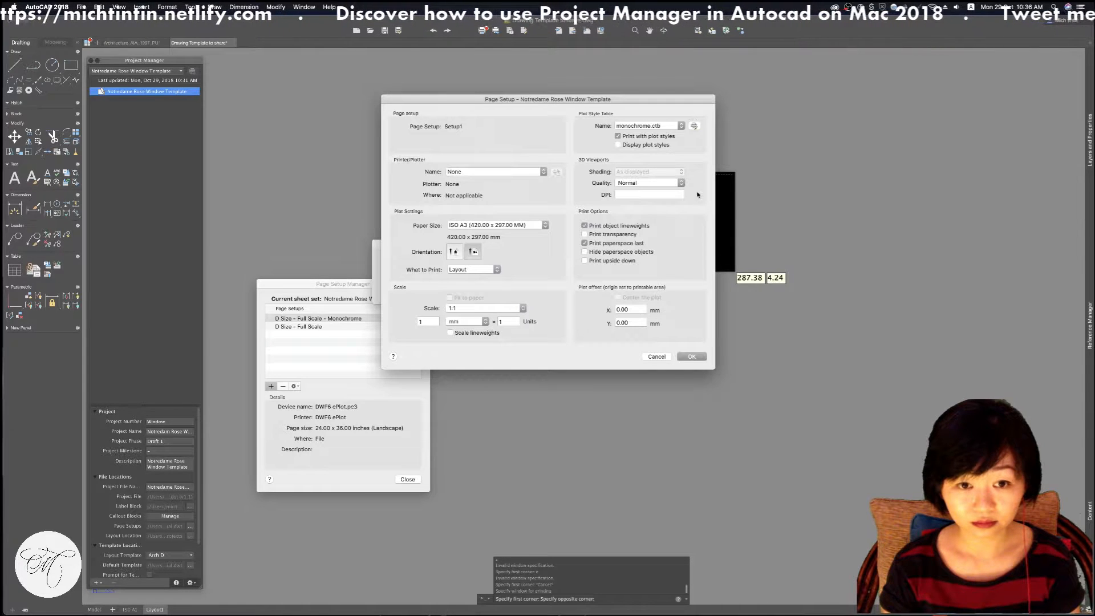
left_click(688, 357)
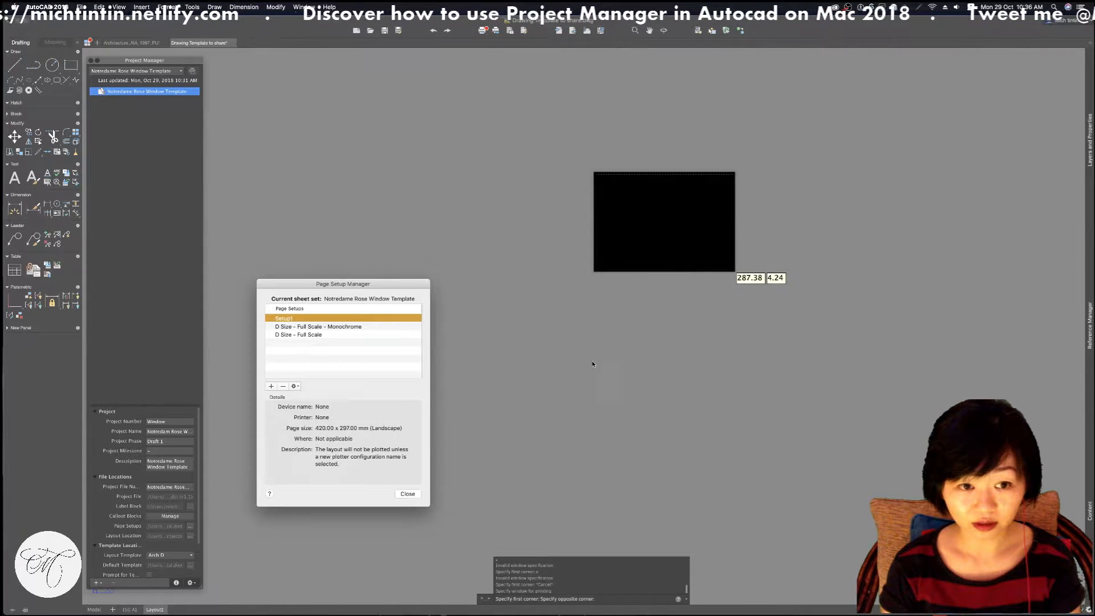
Rename the page setup Setup1 as Rose_Window_Layout and close the Page Setup Manager
right_click(279, 318)
left_click(288, 331)
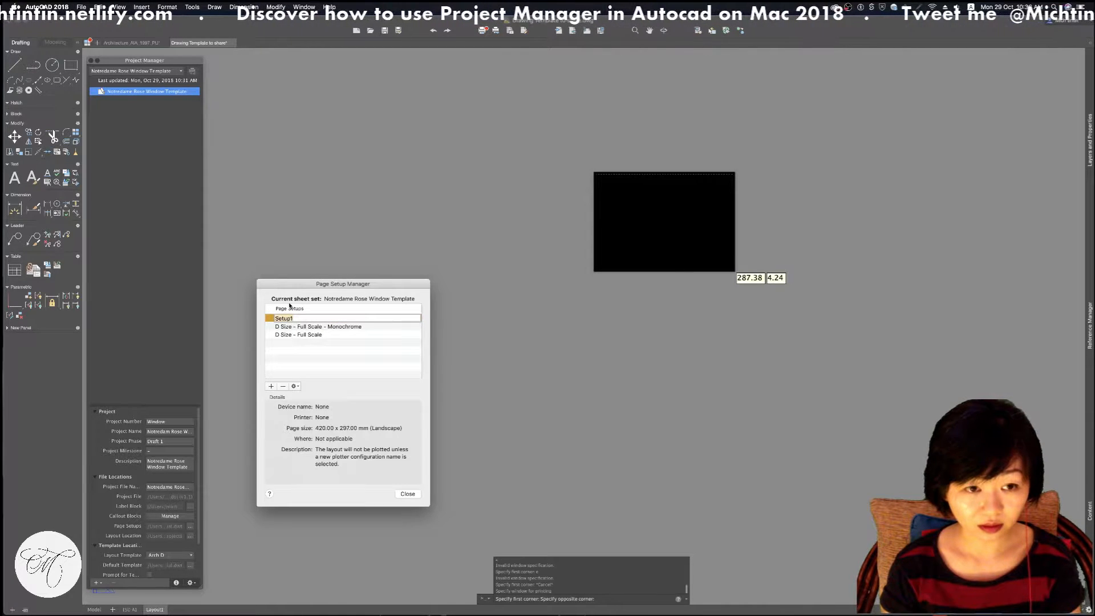
type("Rose")
key("Return")
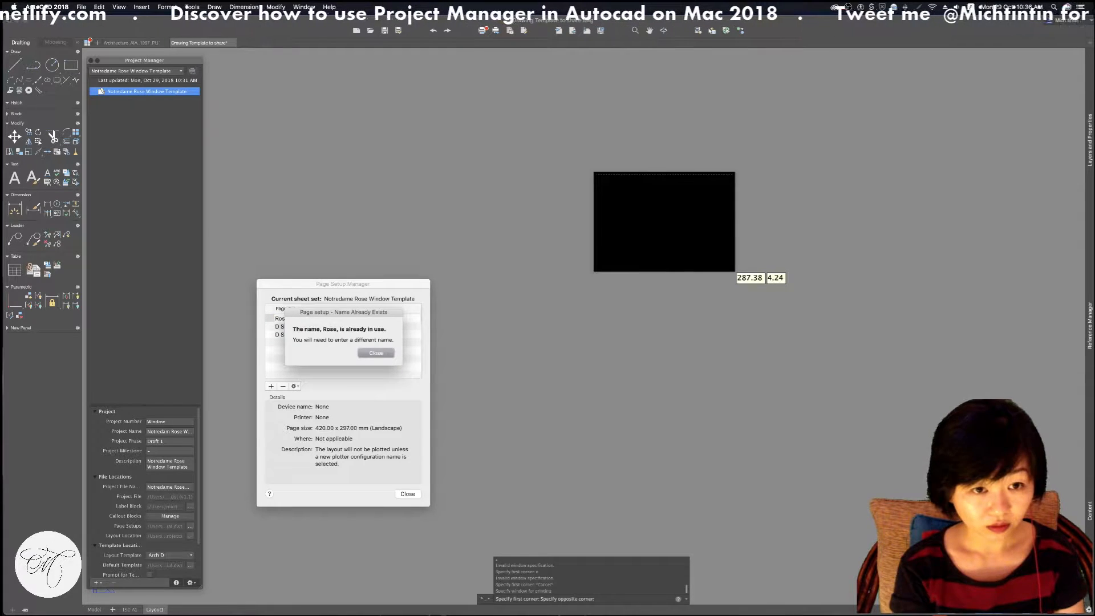
left_click(374, 353)
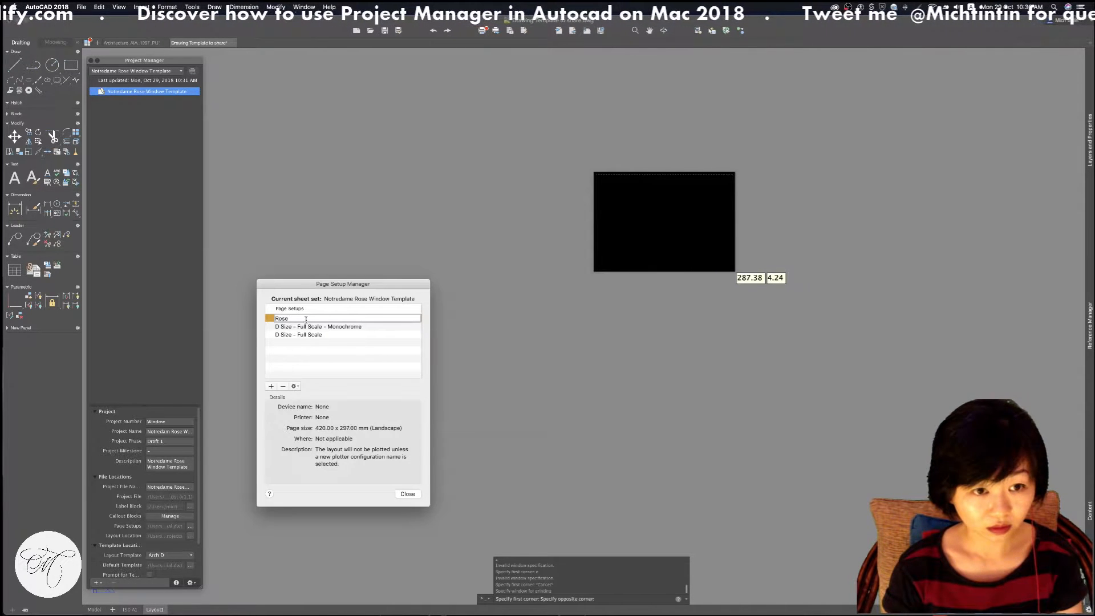
type("_")
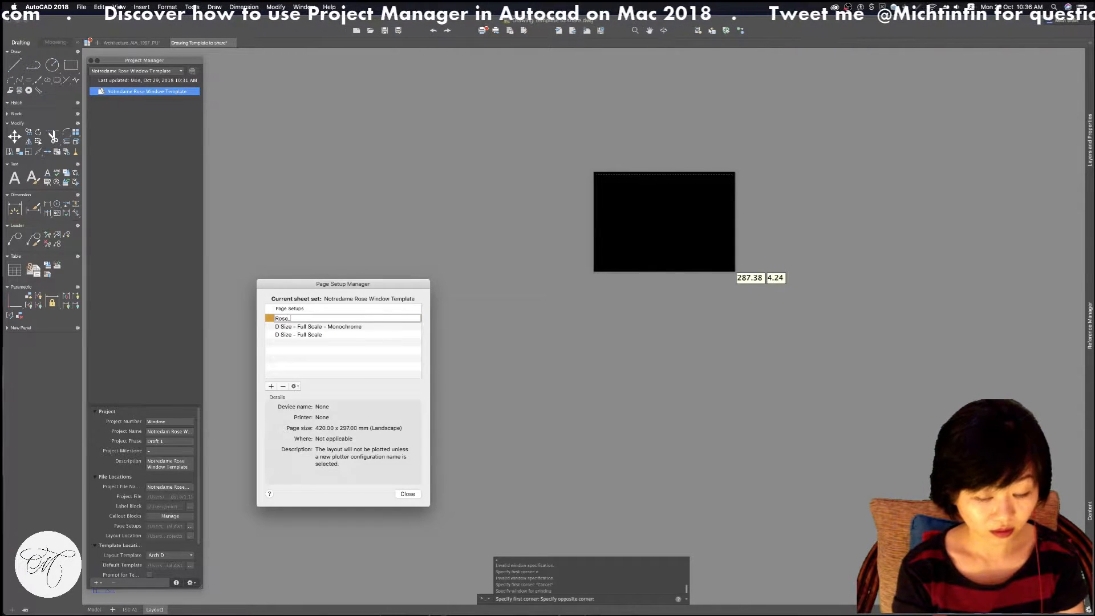
type("Windo")
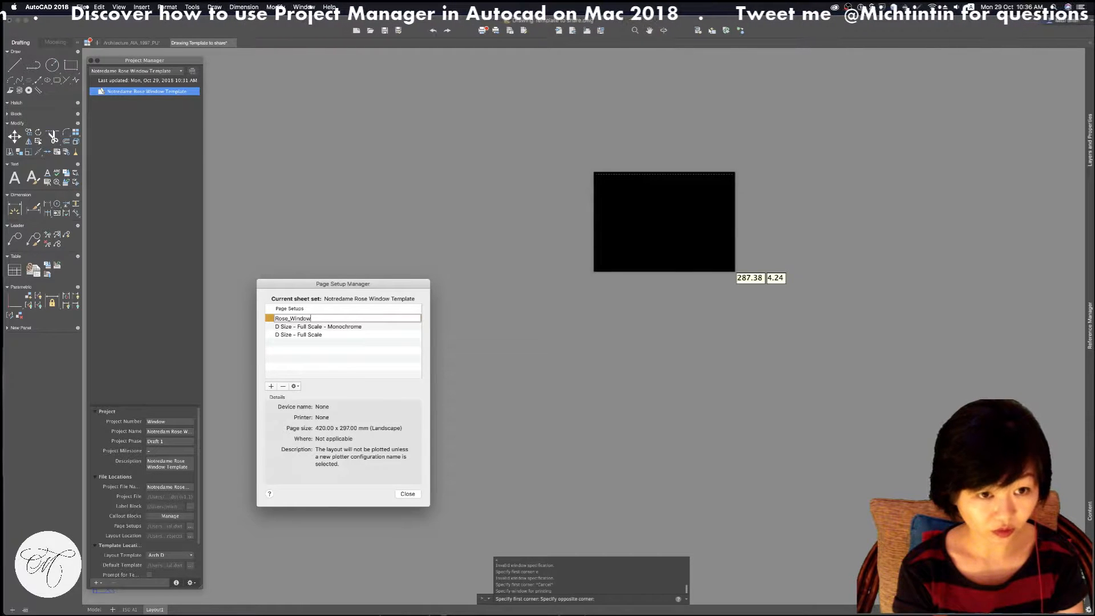
type("w")
key("Return")
key("Return")
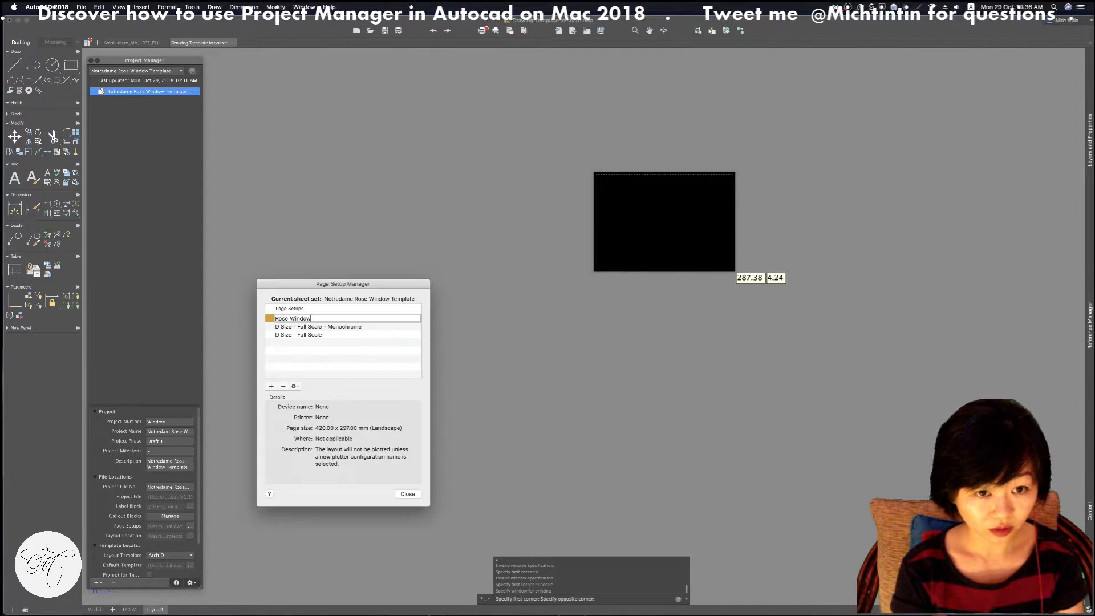
type("_Layout")
key("Return")
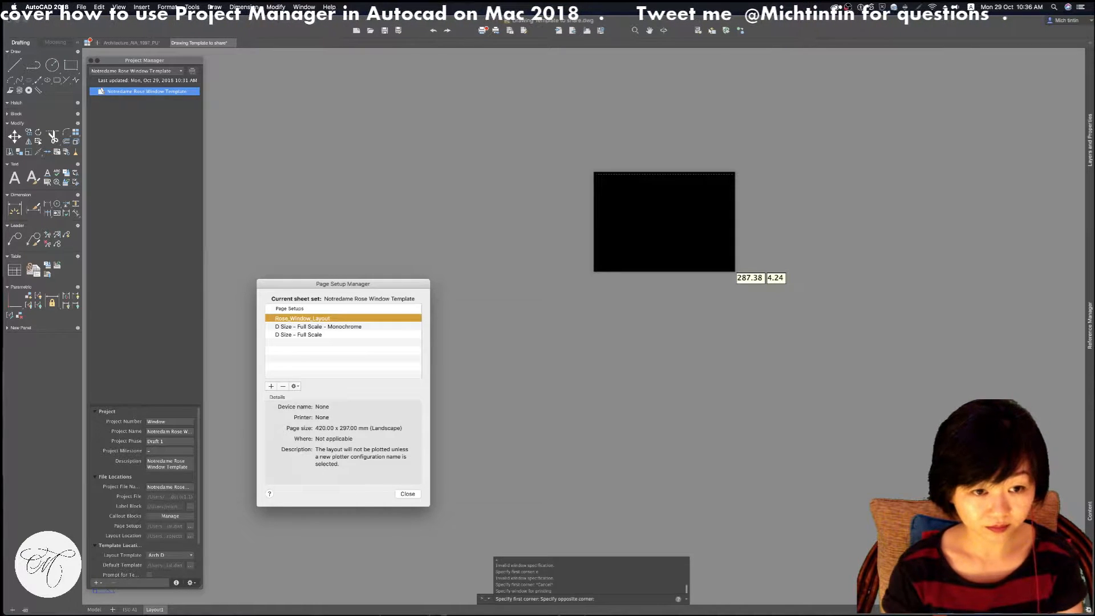
left_click(407, 494)
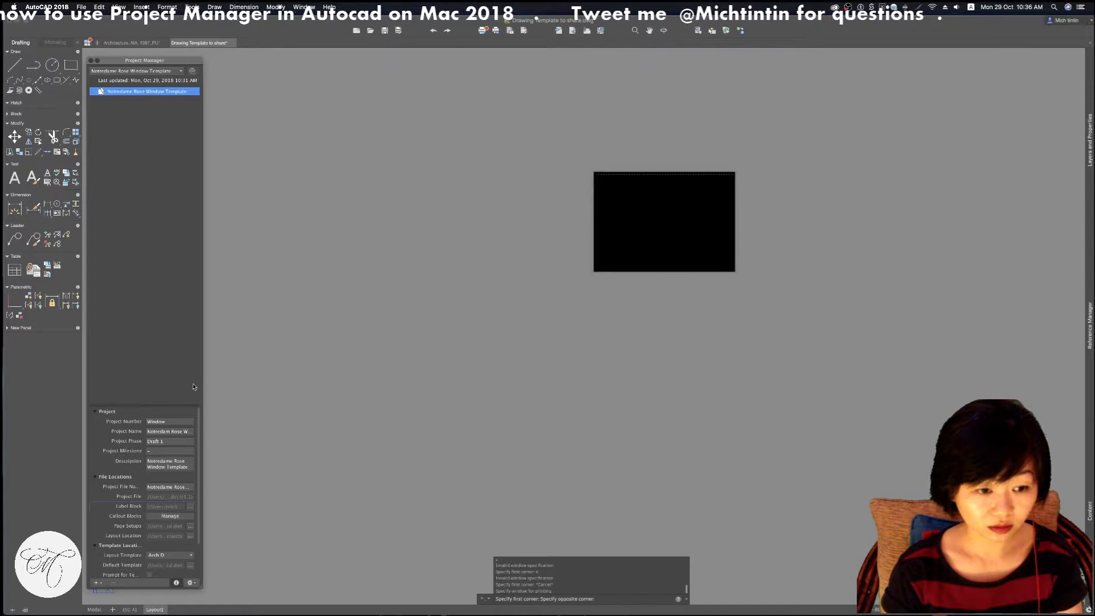
Review the named page setups available for Layout1 and its own page setup settings without changing them
right_click(155, 609)
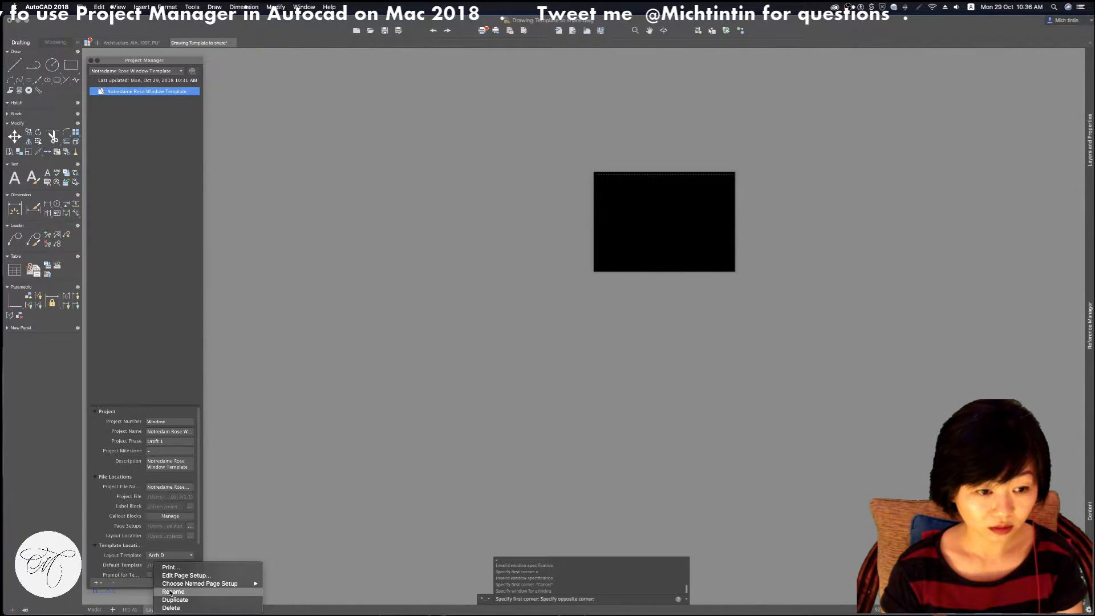
mouse_move(193, 583)
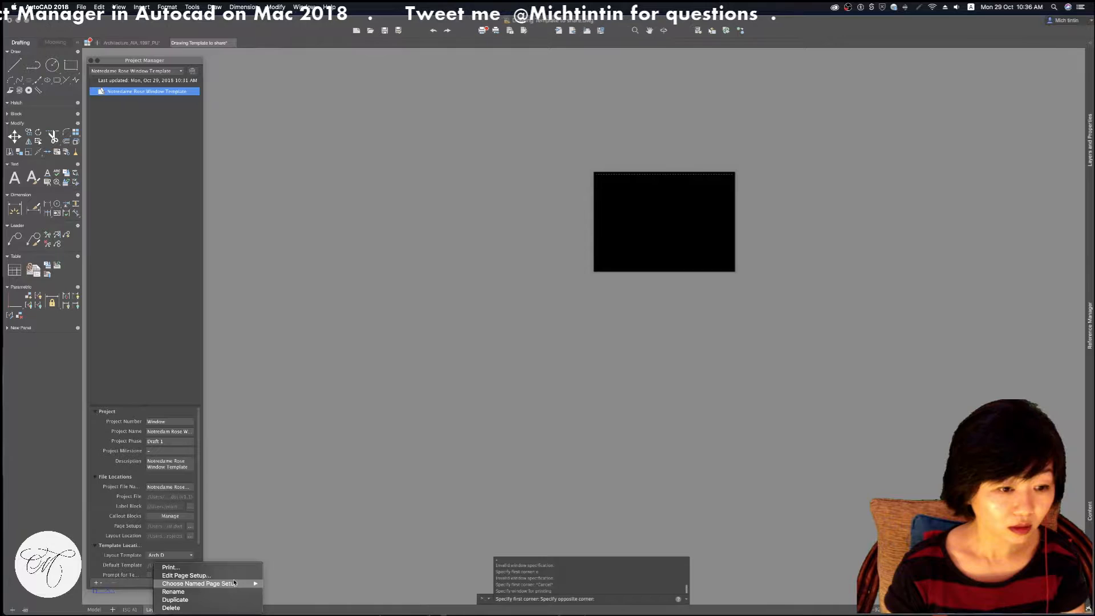
mouse_move(236, 586)
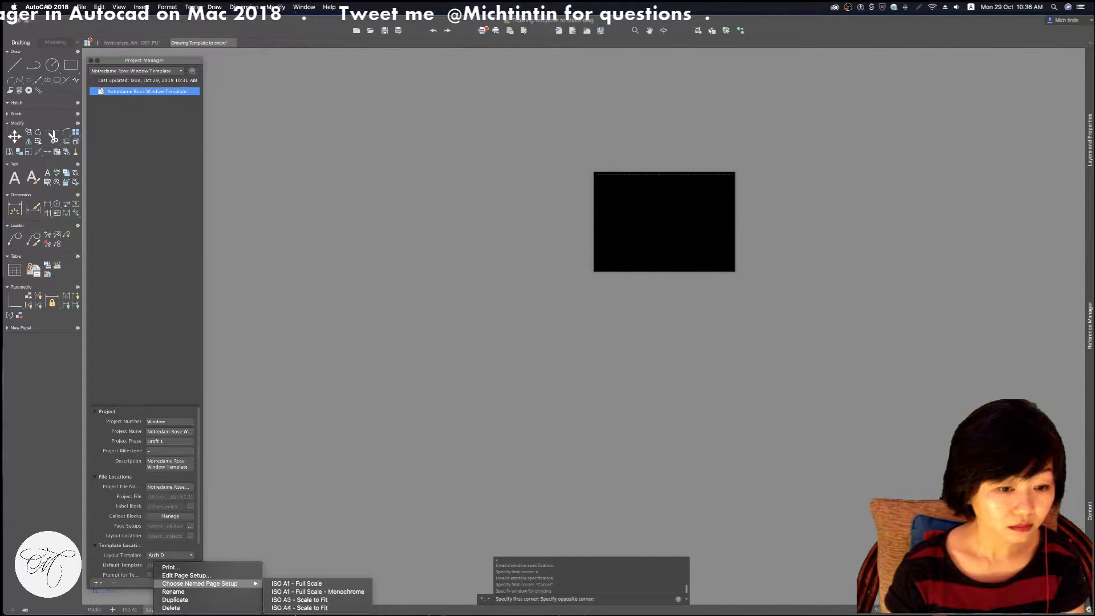
left_click(227, 576)
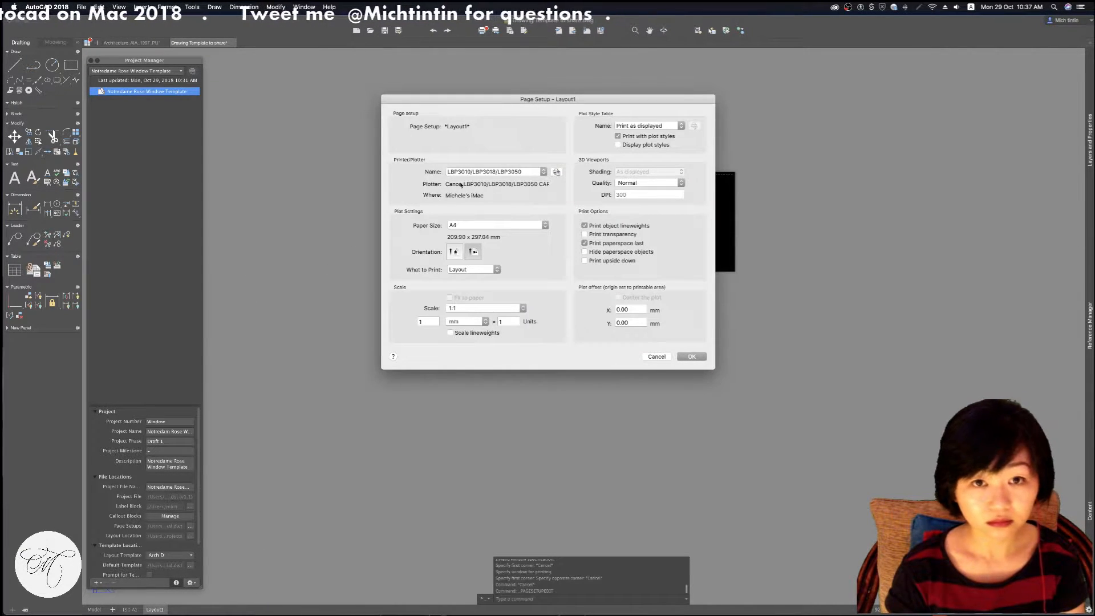
left_click(513, 172)
left_click(512, 172)
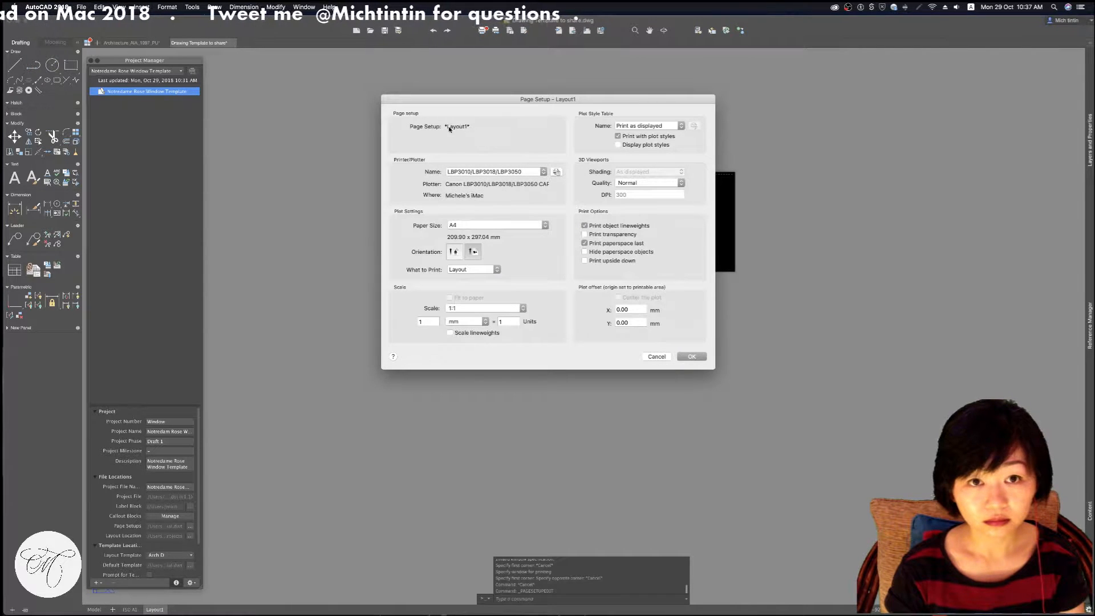
left_click(656, 356)
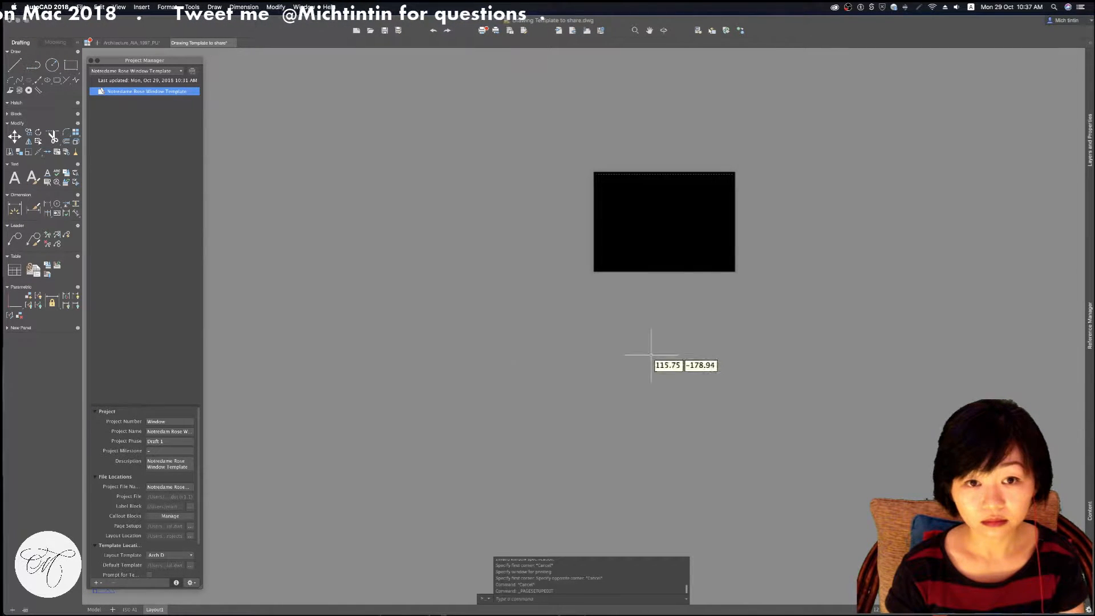
Review the project's milestone, layout location folder, layout template and callout block properties without changing them
left_click(163, 450)
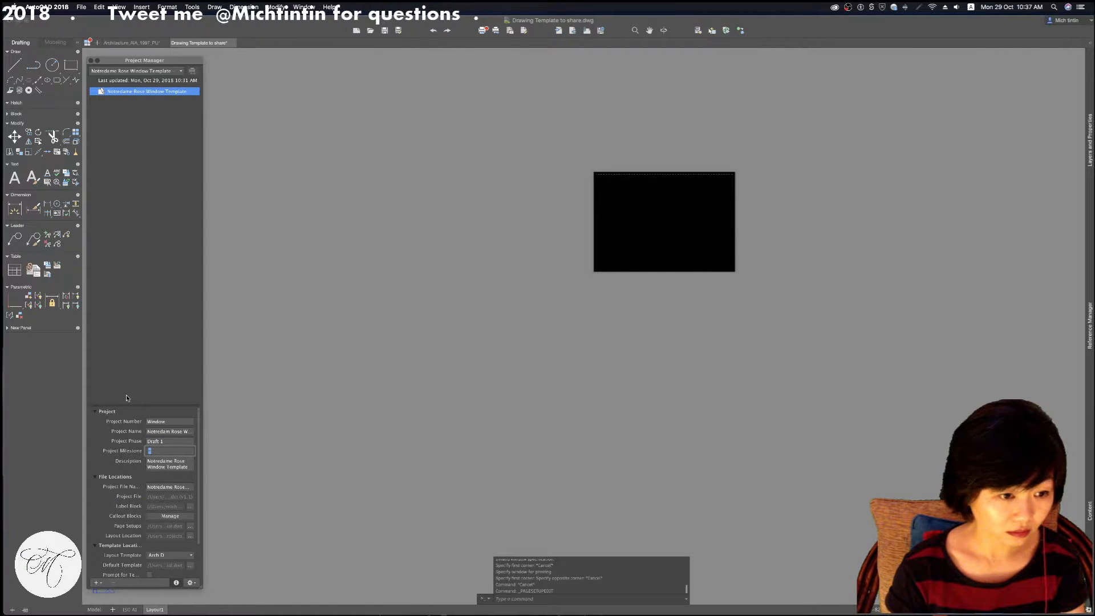
scroll(125, 504, "down", 3)
left_click(190, 504)
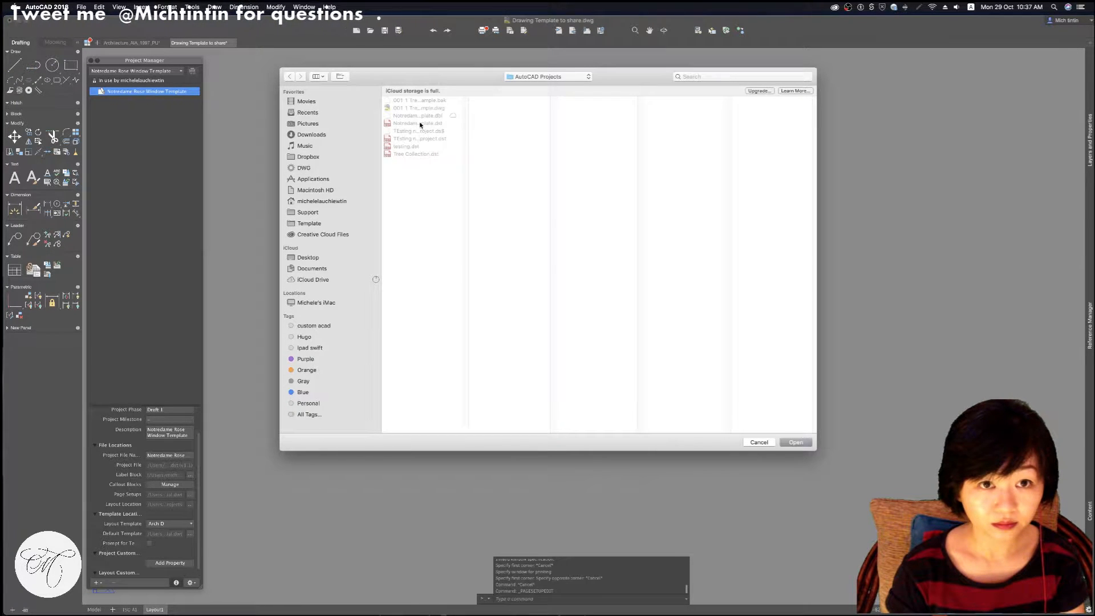
left_click(758, 442)
left_click(179, 523)
left_click(175, 526)
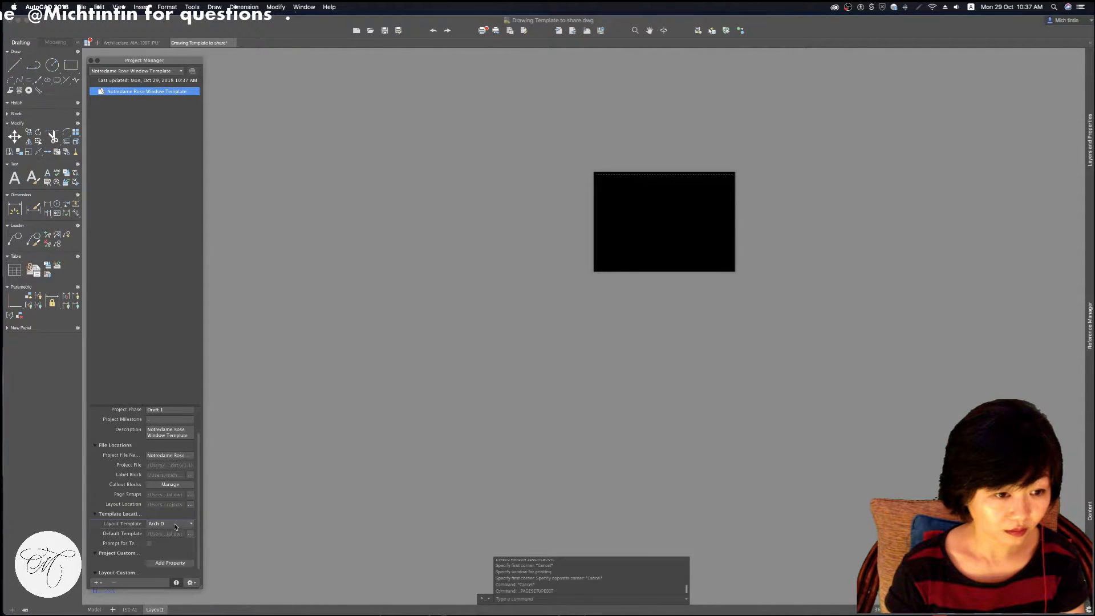
left_click(170, 484)
left_click(166, 410)
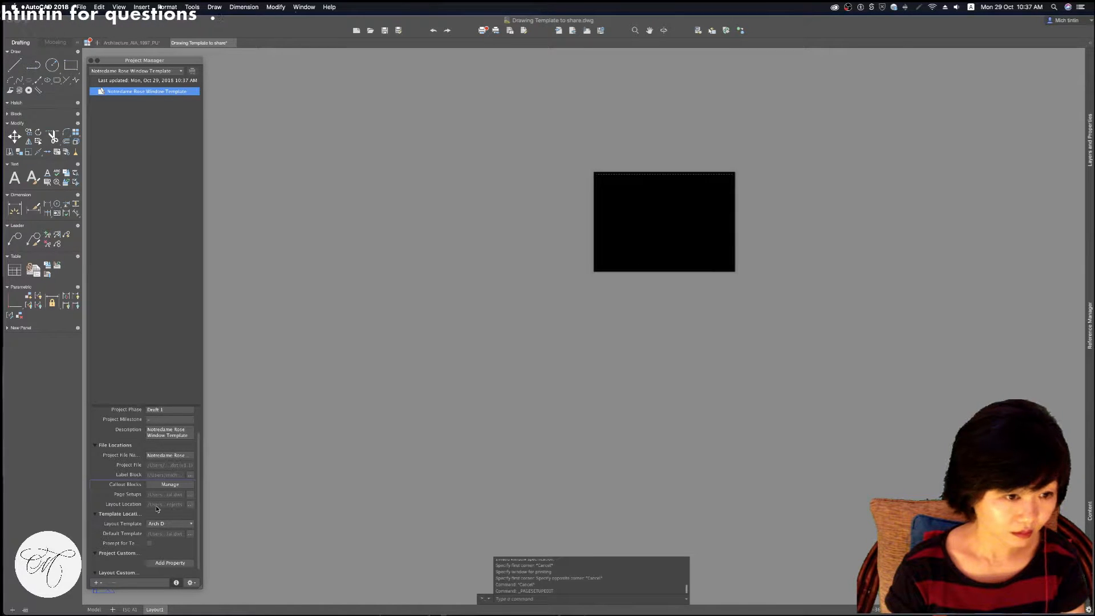
scroll(157, 508, "down", 1)
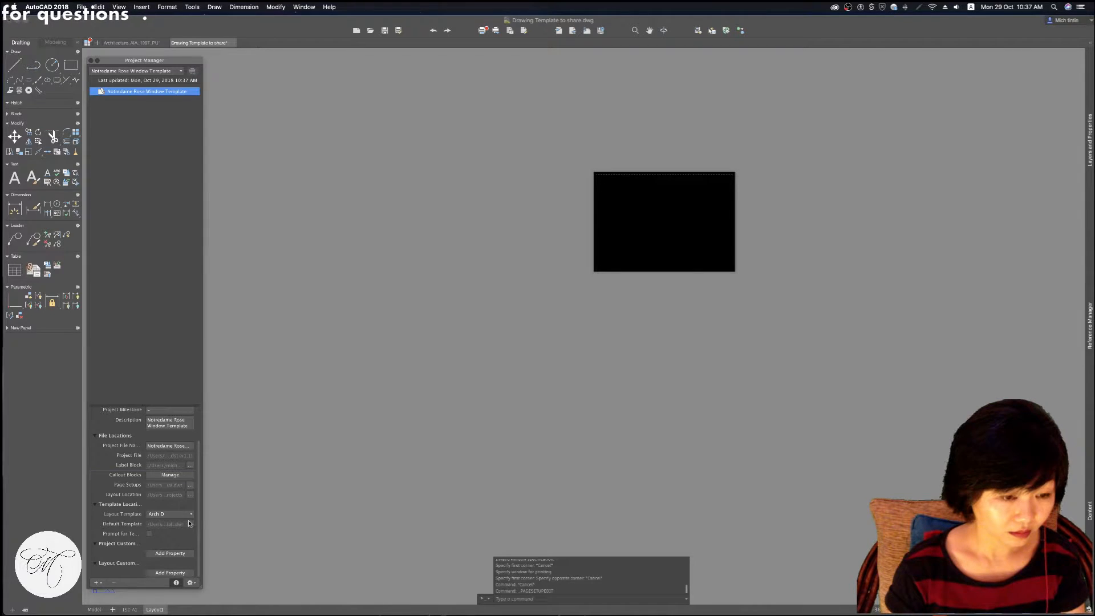
Turn on Prompt for Template for the project, and widen the Project Manager palette with its project details hidden
left_click(149, 534)
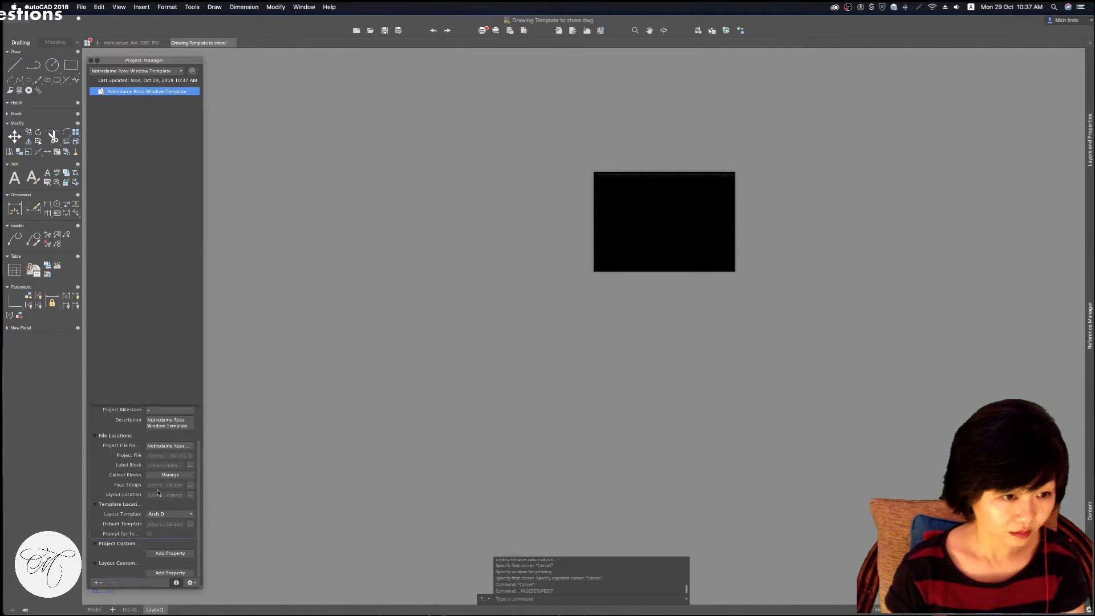
left_click_drag(201, 479, 305, 479)
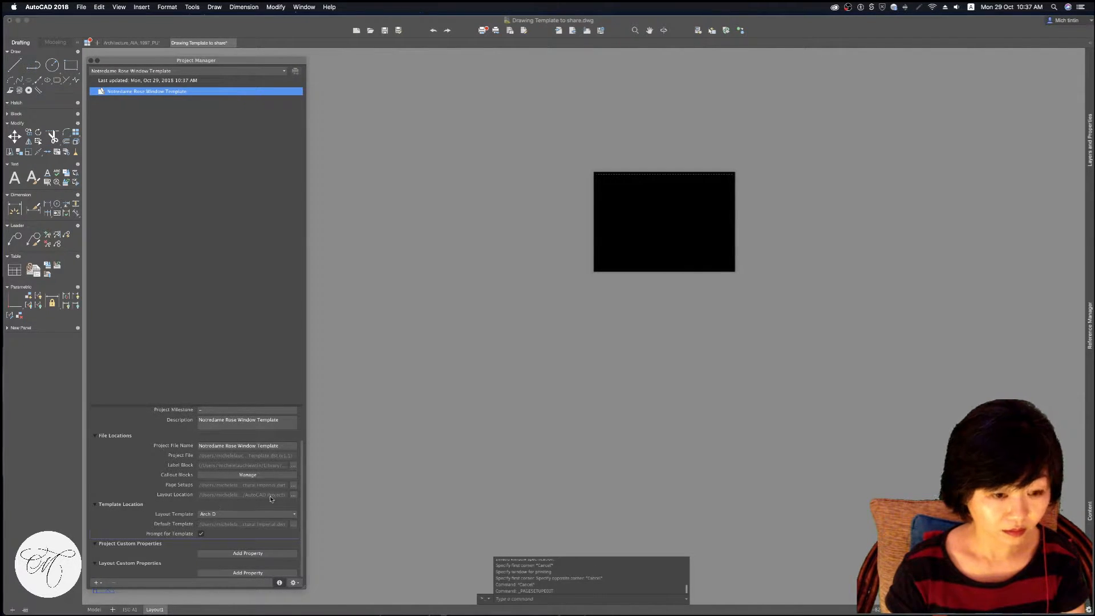
left_click(279, 582)
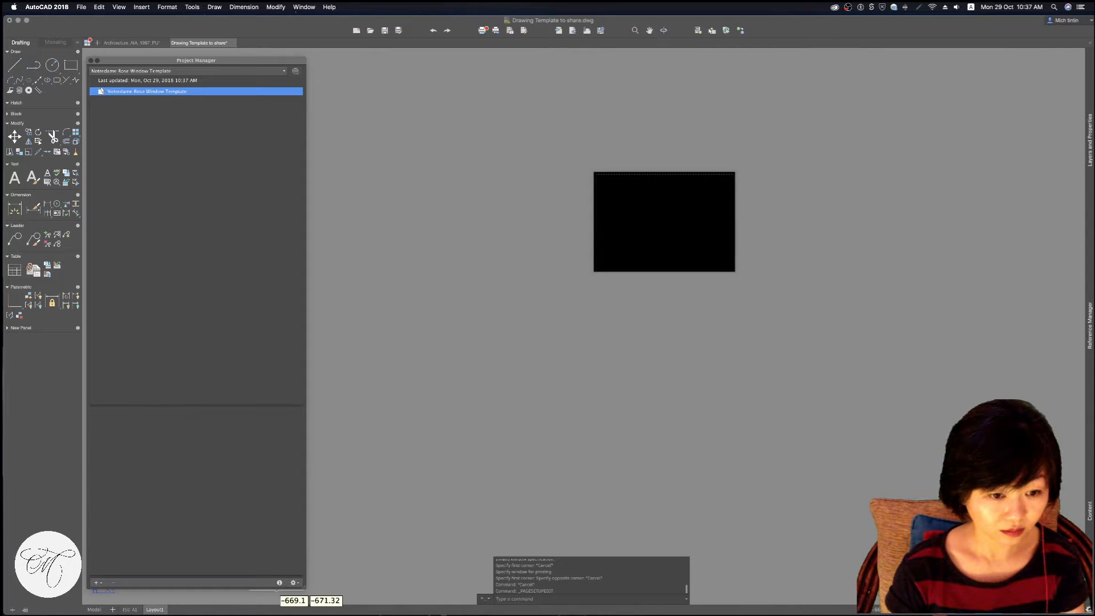
Show the project's details and set the project's drawing name synchronization to Drawing Title
left_click(279, 582)
left_click(291, 583)
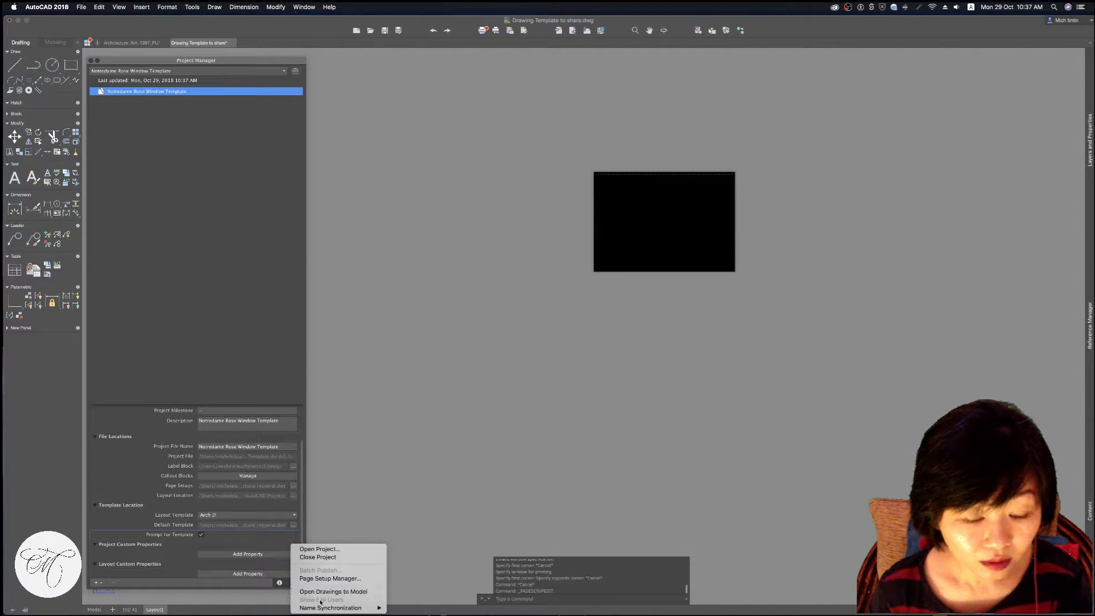
mouse_move(324, 608)
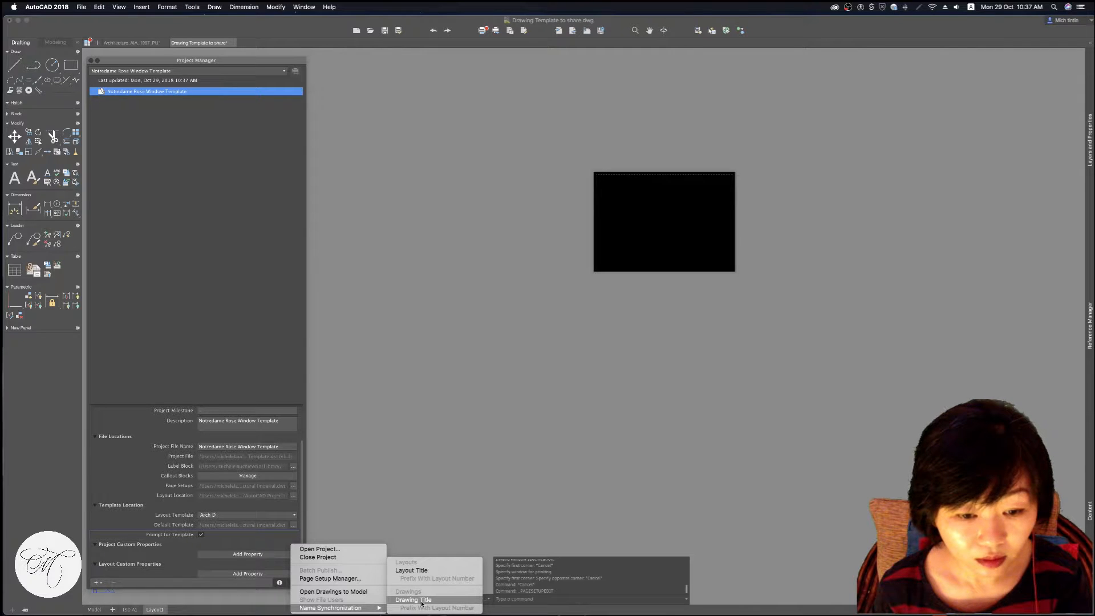
left_click(427, 602)
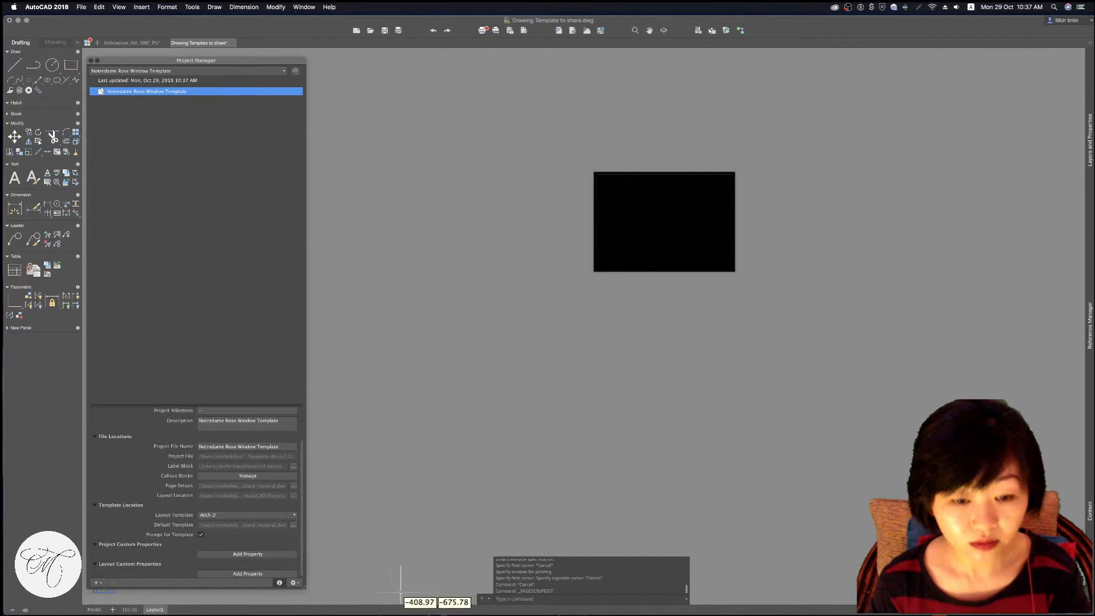
left_click(297, 582)
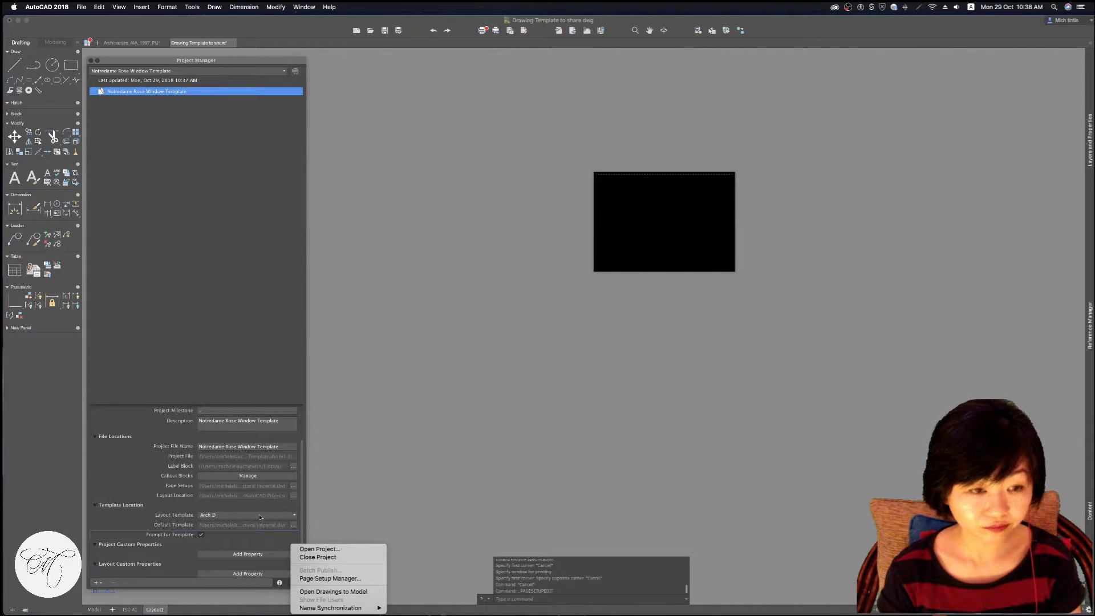
left_click(250, 274)
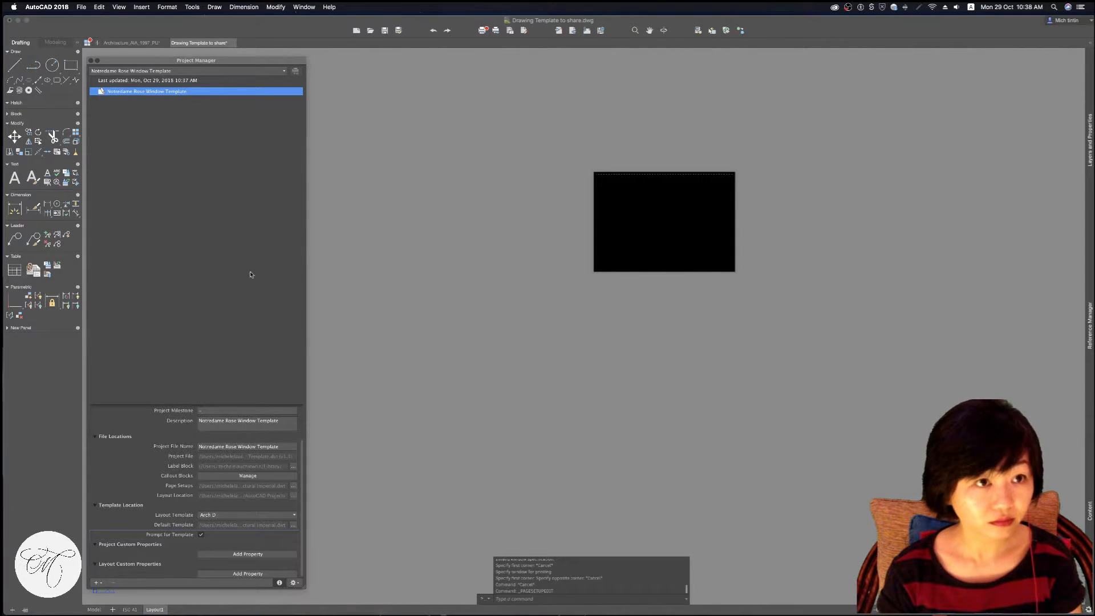
Start a new layout in the Notredame Rose Window Template project, using the ISO A1 layout from Architectural Metric.dwt
right_click(163, 91)
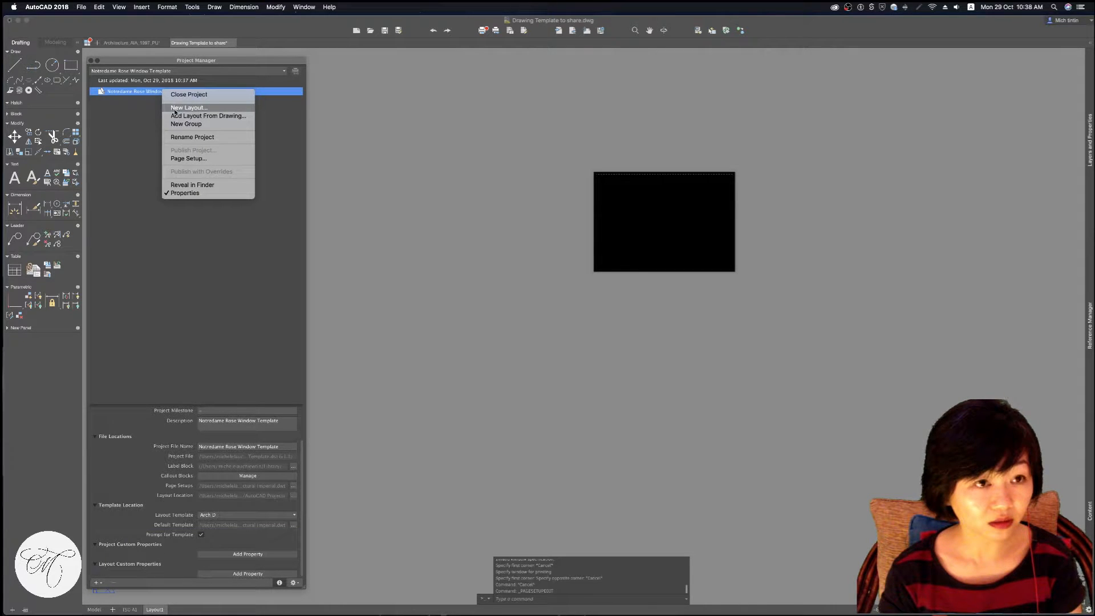
left_click(177, 109)
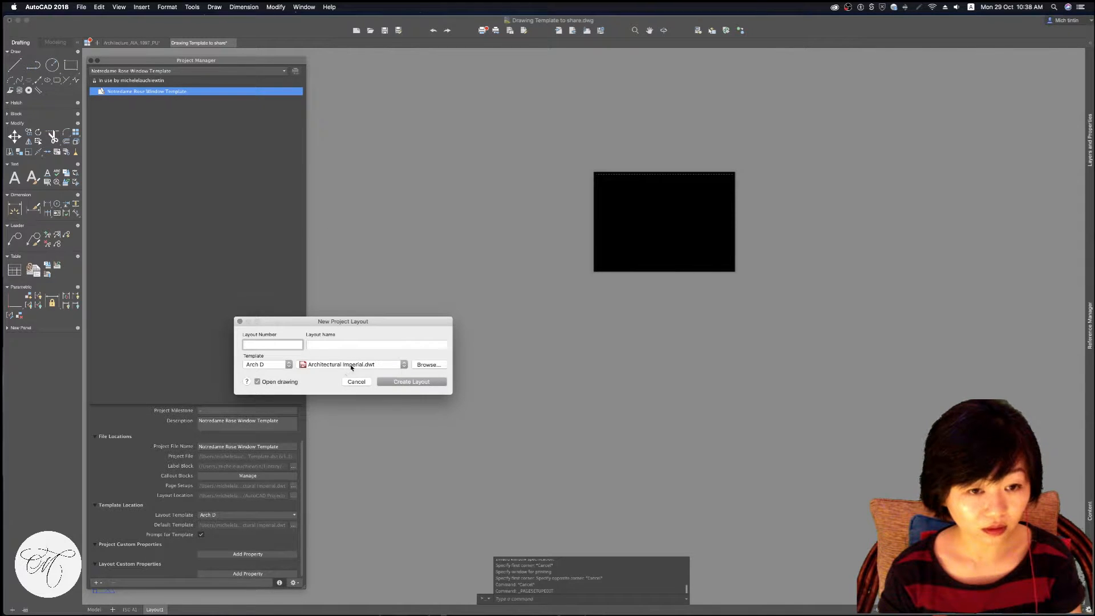
left_click(351, 367)
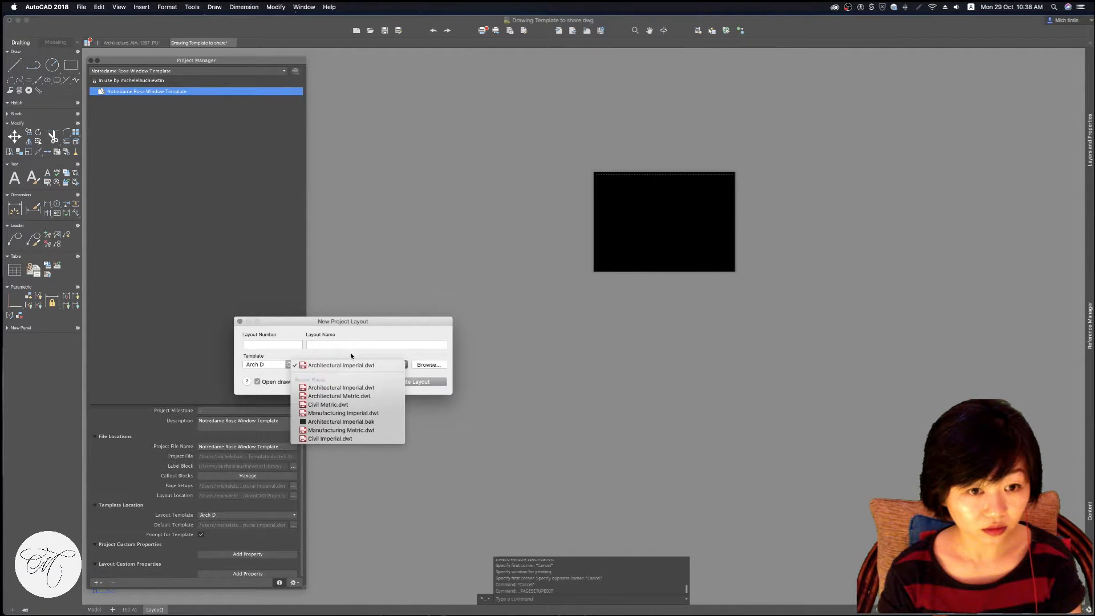
left_click(349, 366)
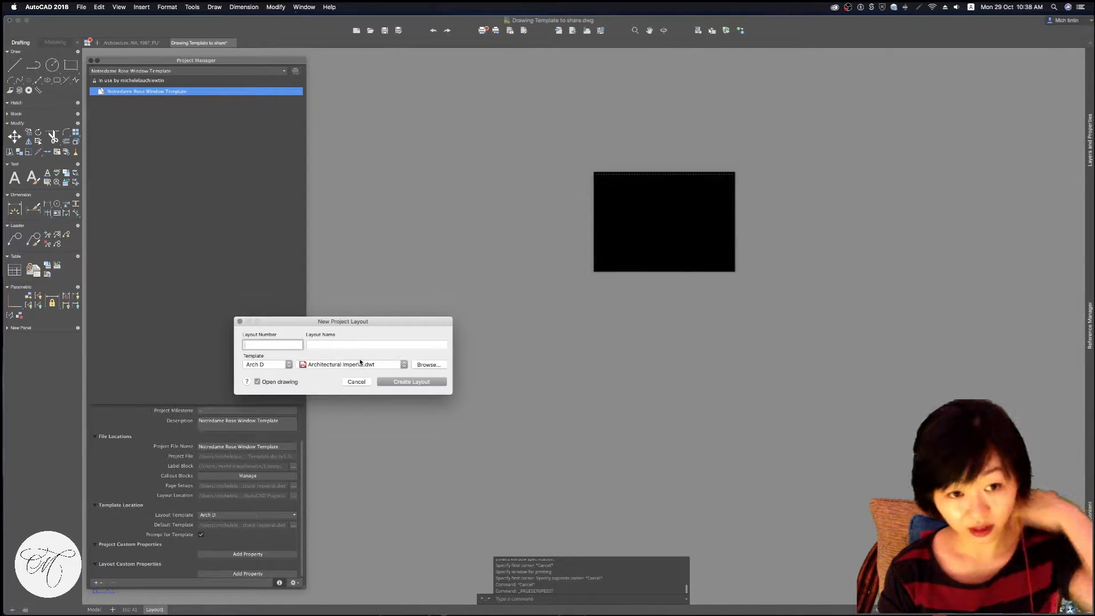
left_click(287, 365)
left_click(286, 363)
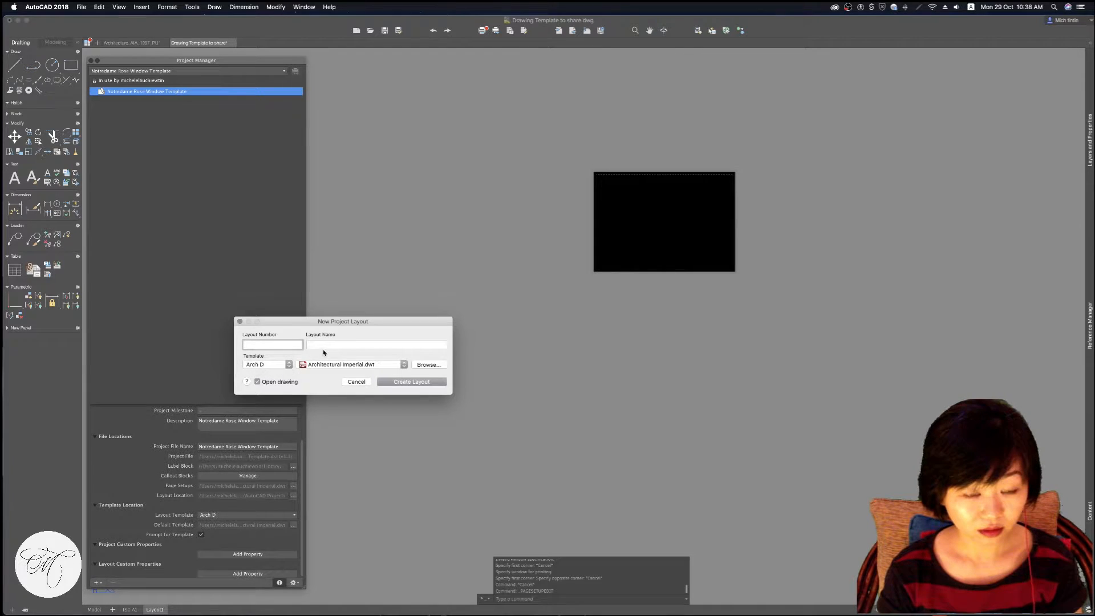
left_click(428, 365)
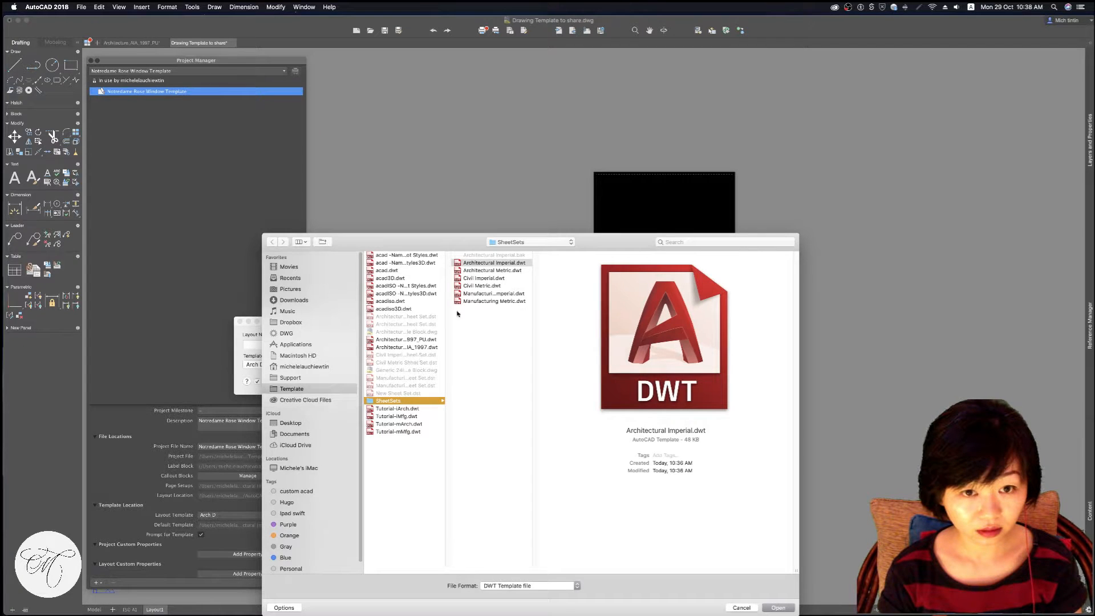
left_click(487, 265)
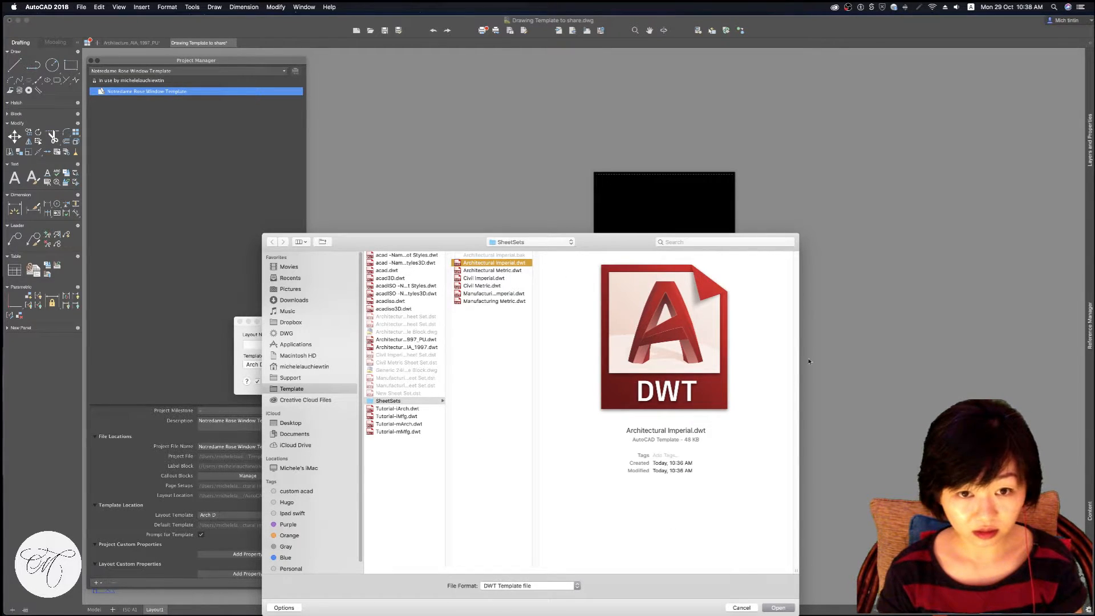
left_click(509, 270)
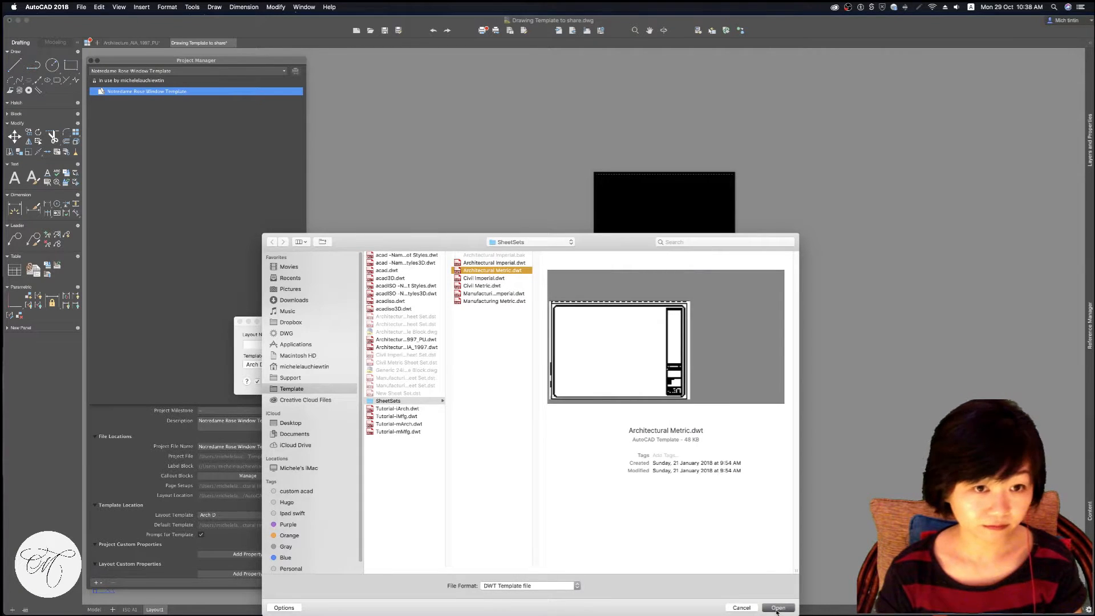
left_click(777, 608)
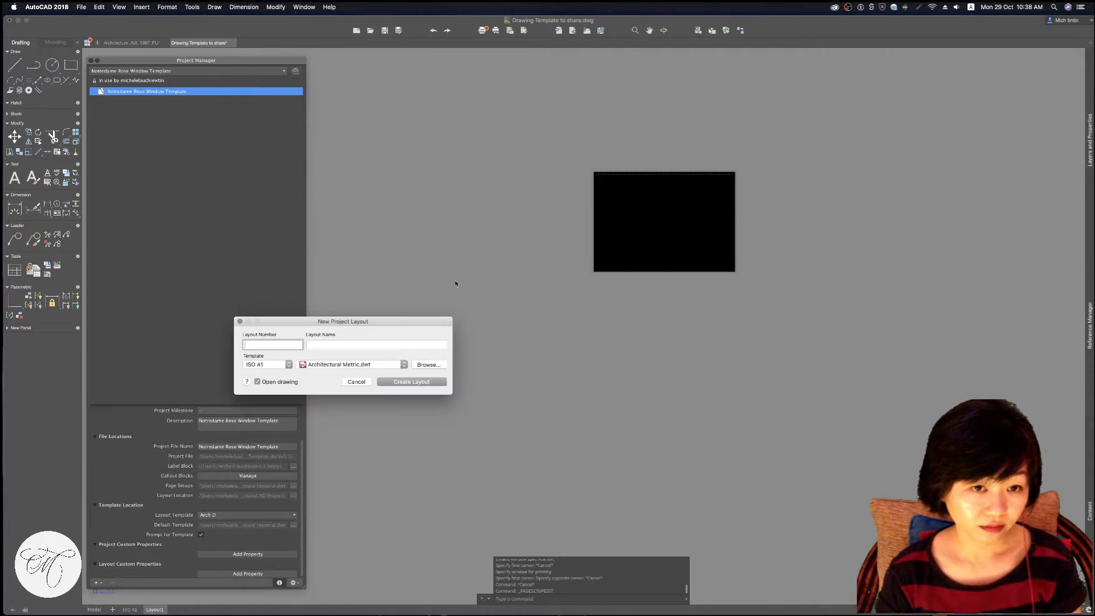
Create the layout named Plan View with number Plan -01 and save its drawing as Plan -01 Plan View in AutoCAD Projects
left_click(414, 381)
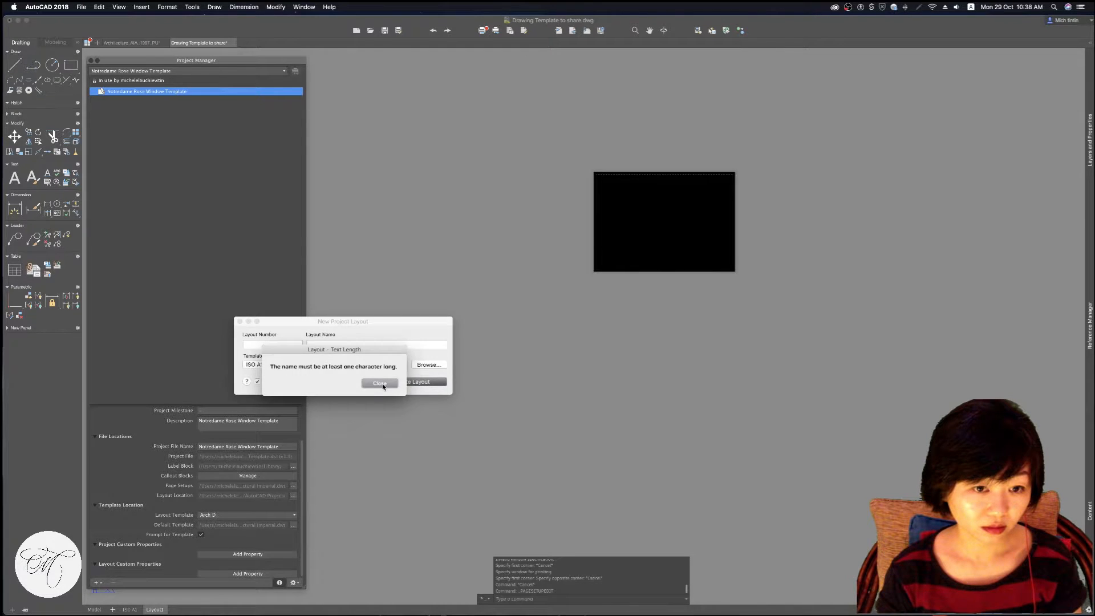
left_click(379, 383)
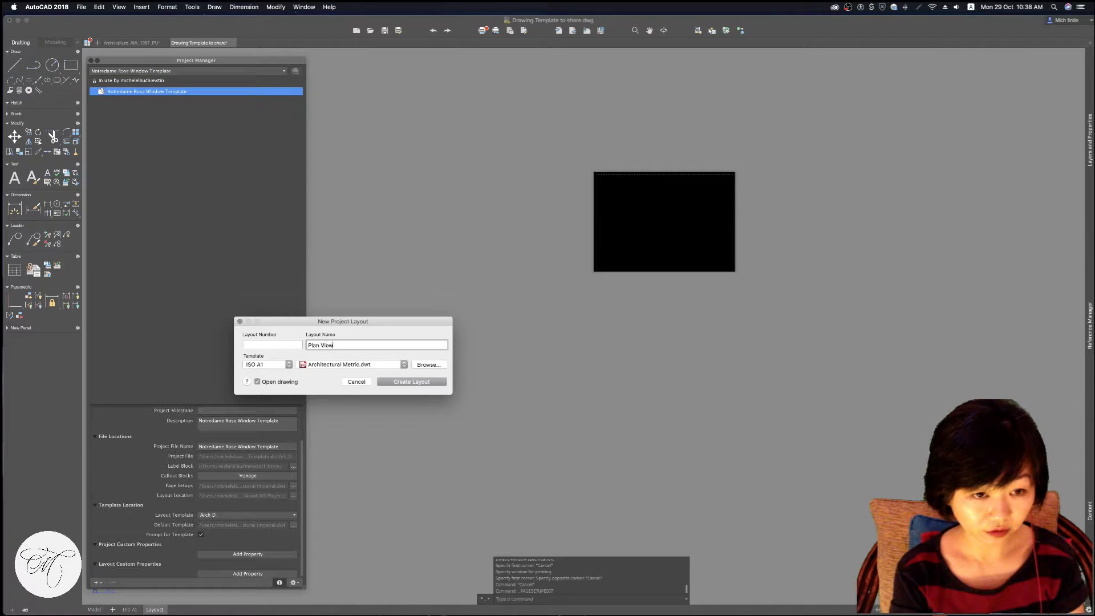
left_click(280, 343)
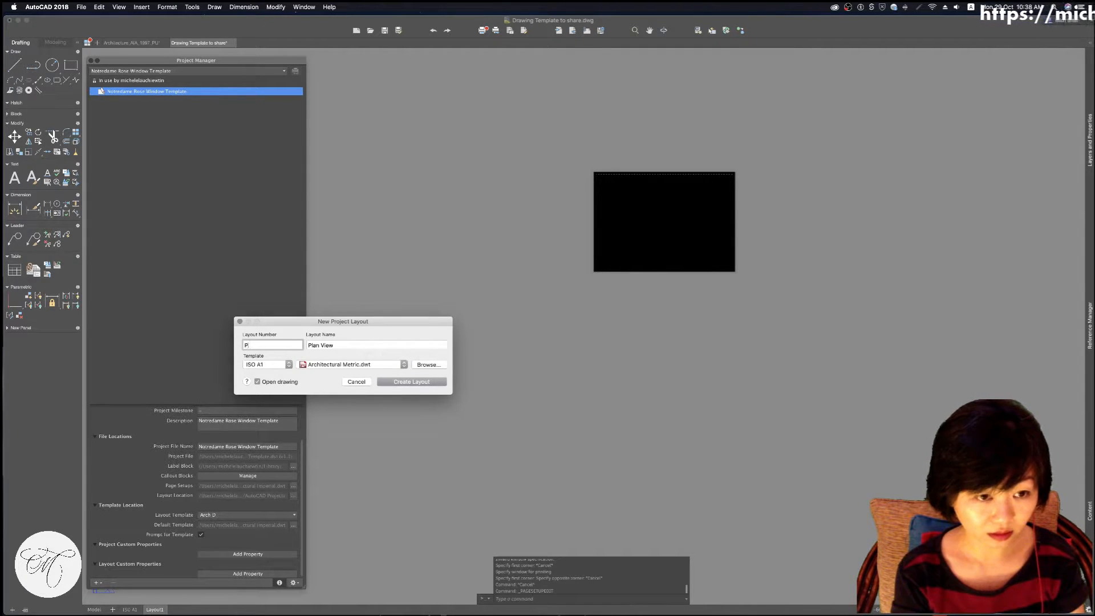
type("Plan -01")
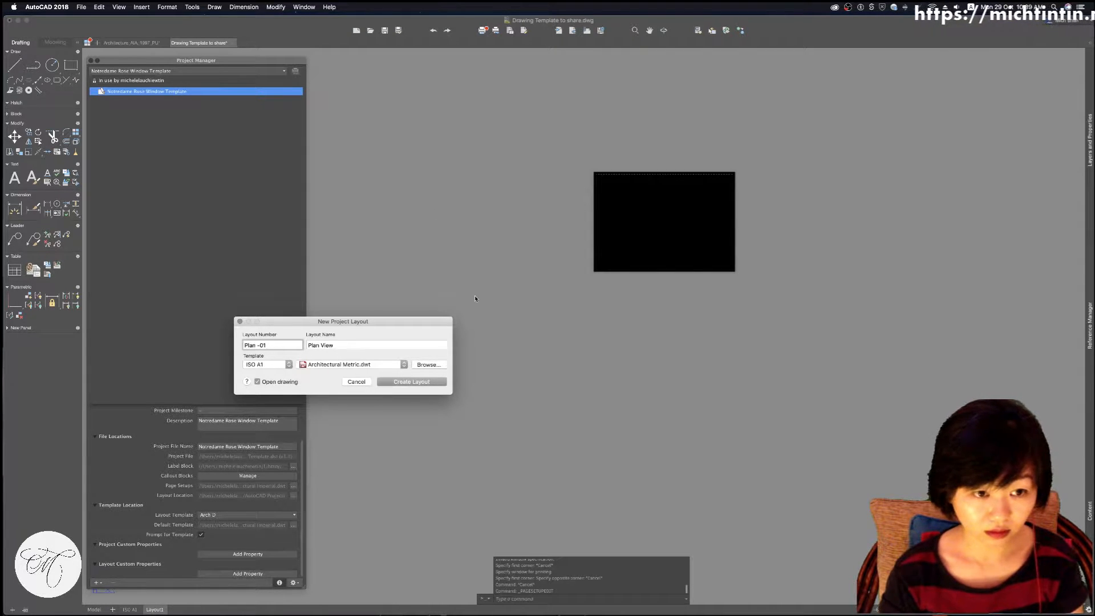
left_click(416, 382)
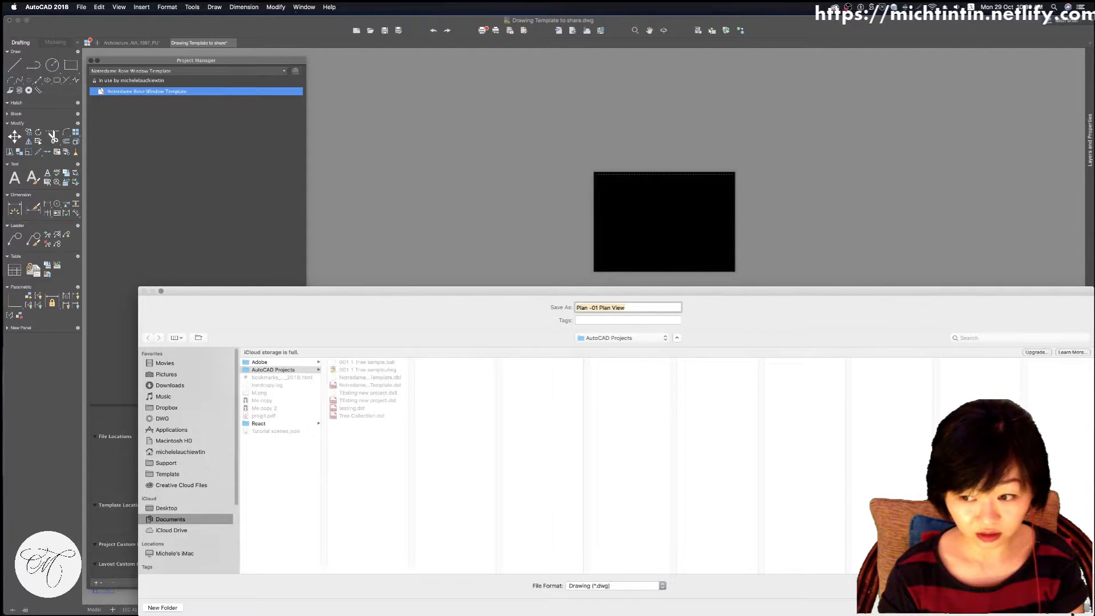
key("Return")
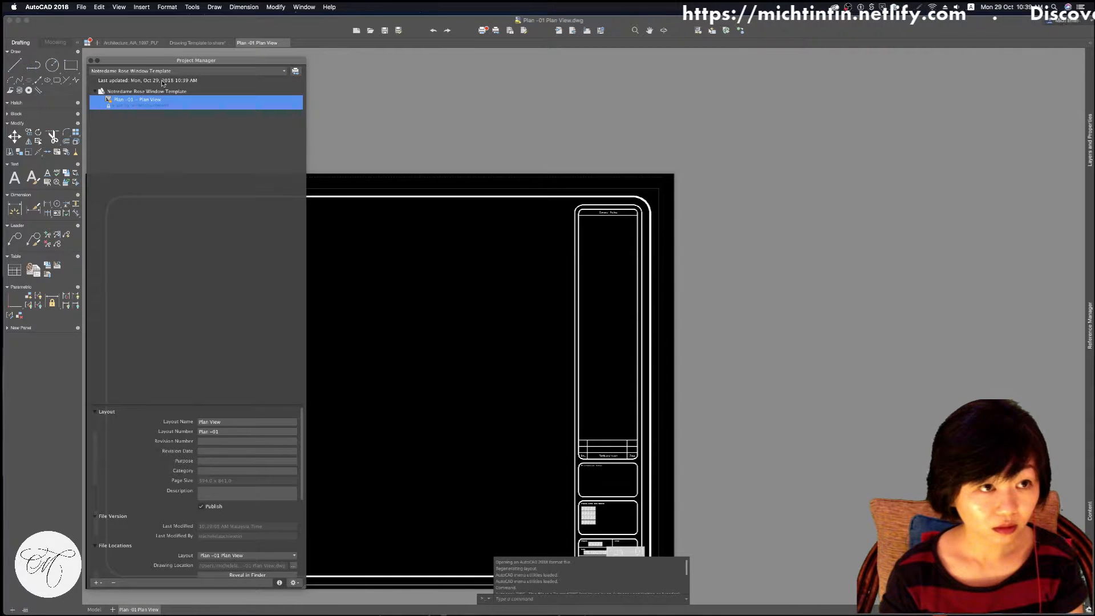
Review the project's layout entry and compare the Drawing Template to share drawing with the new Plan -01 Plan View drawing
left_click(166, 160)
left_click(170, 107)
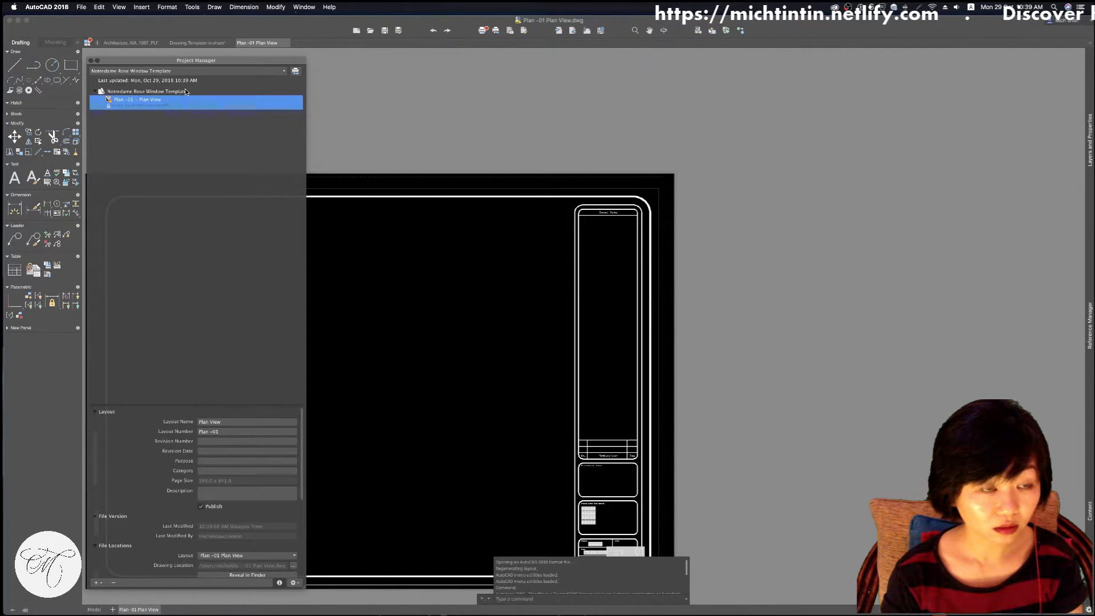
left_click(185, 89)
left_click(179, 99)
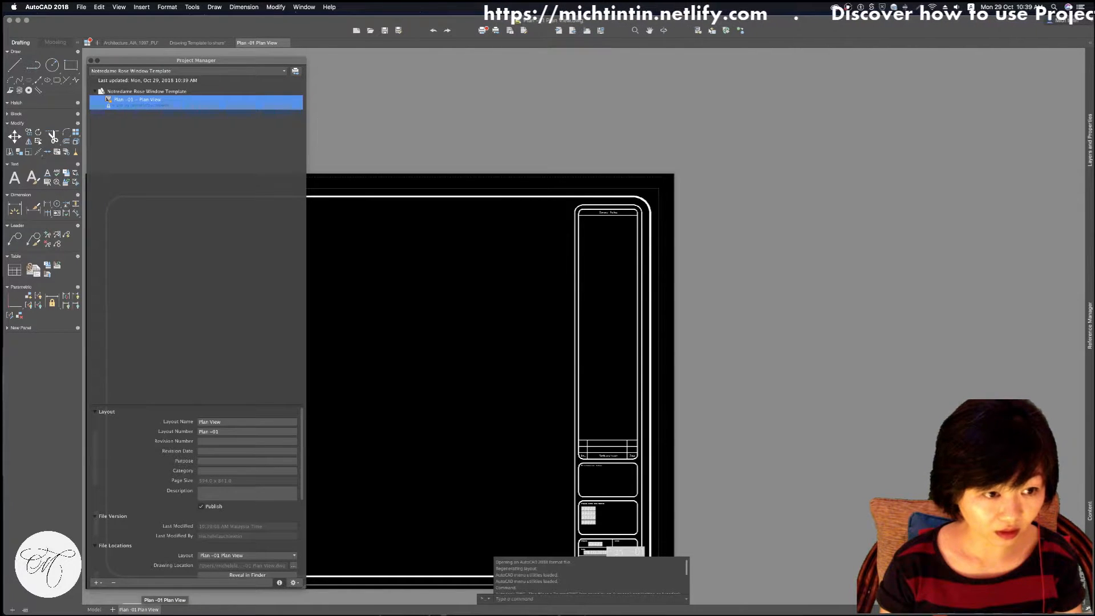
mouse_move(230, 62)
left_mouse_down()
mouse_move(252, 36)
mouse_move(251, 60)
left_mouse_up()
left_click(204, 43)
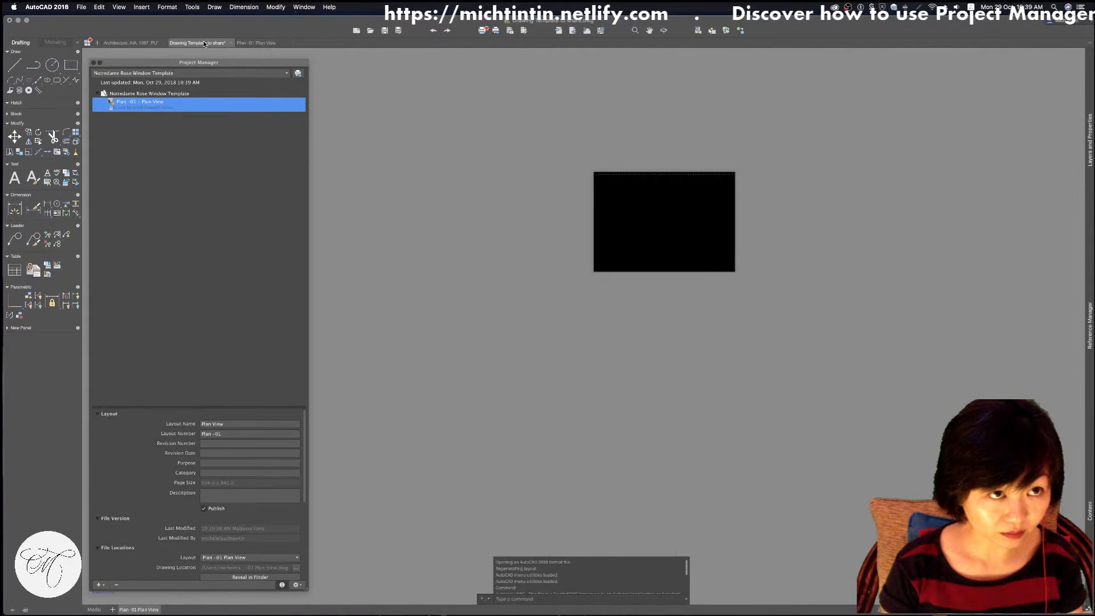
left_click(255, 43)
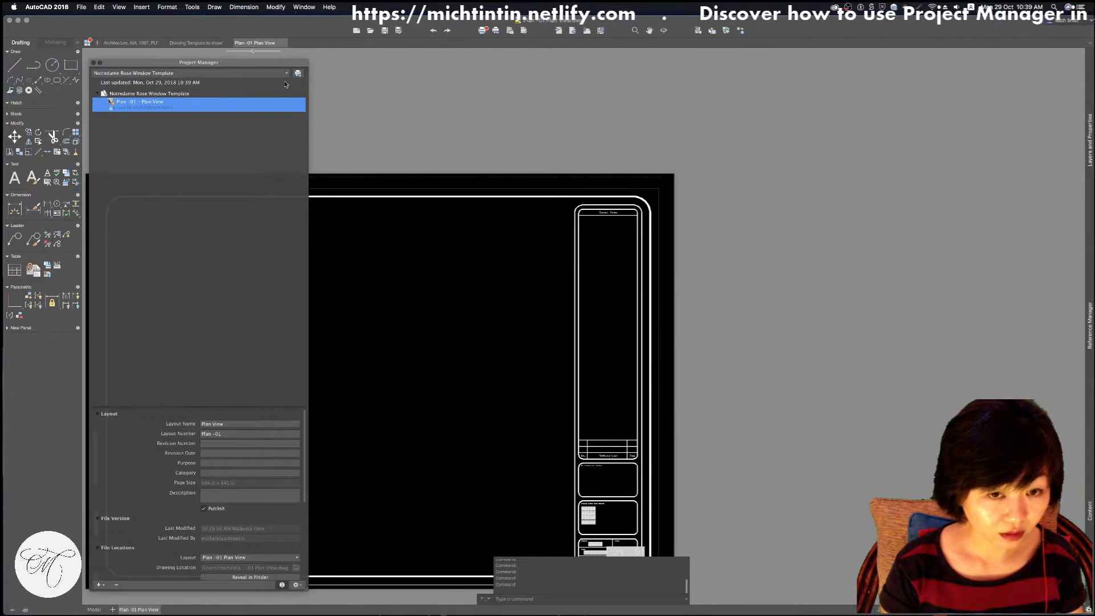
Examine the title block's project name, date, scale and sheet number fields on the Plan View layout
middle_click_drag(600, 289, 792, 220)
scroll(699, 319, "up", 10)
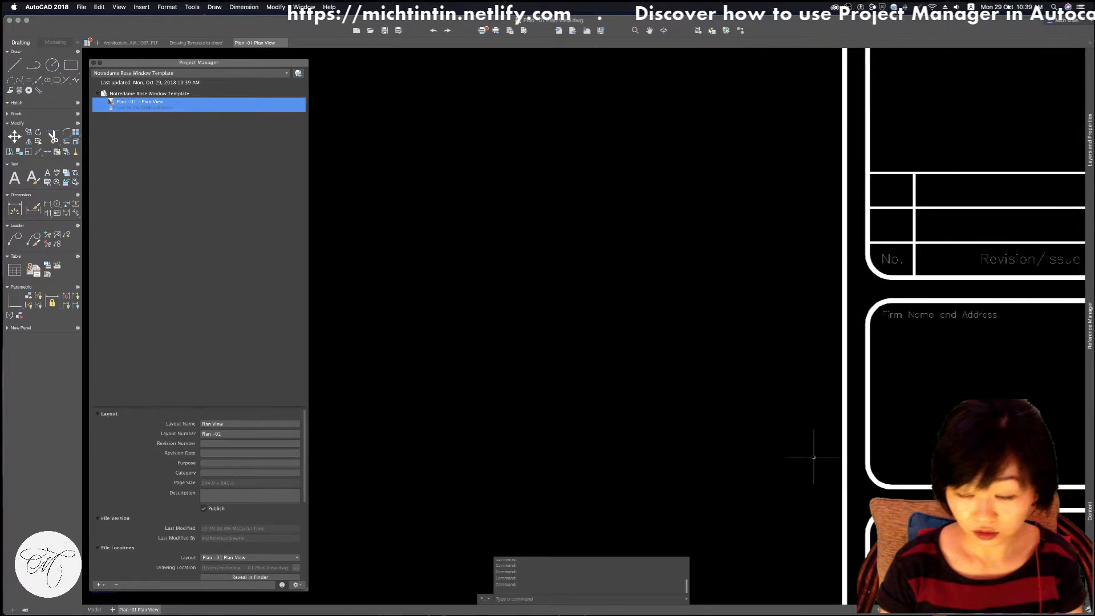
middle_click_drag(489, 154, 491, 116)
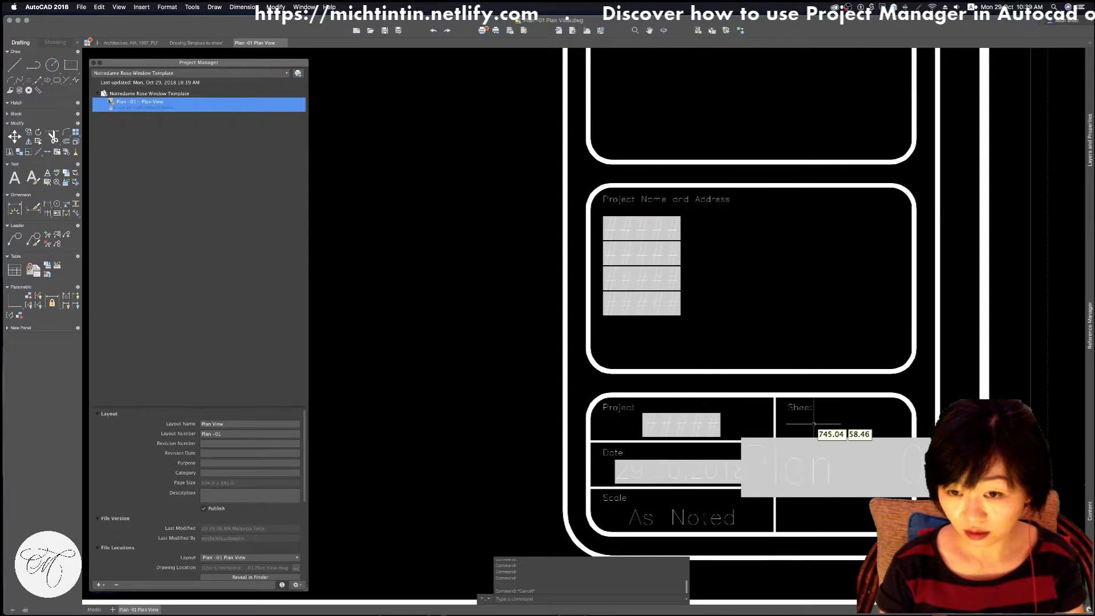
left_click(860, 432)
left_click(828, 476)
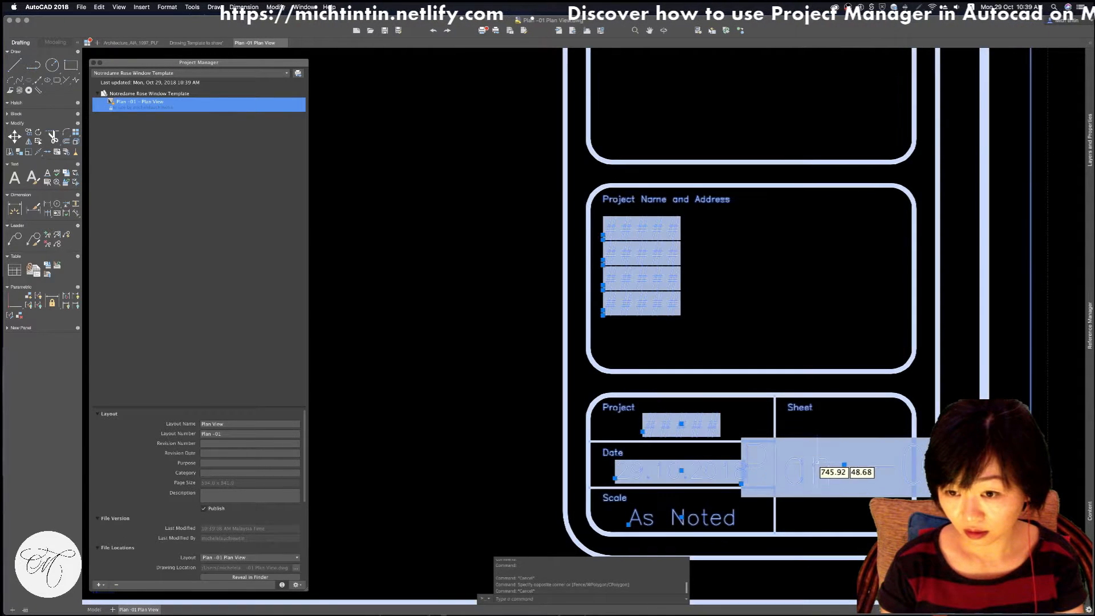
key("Escape")
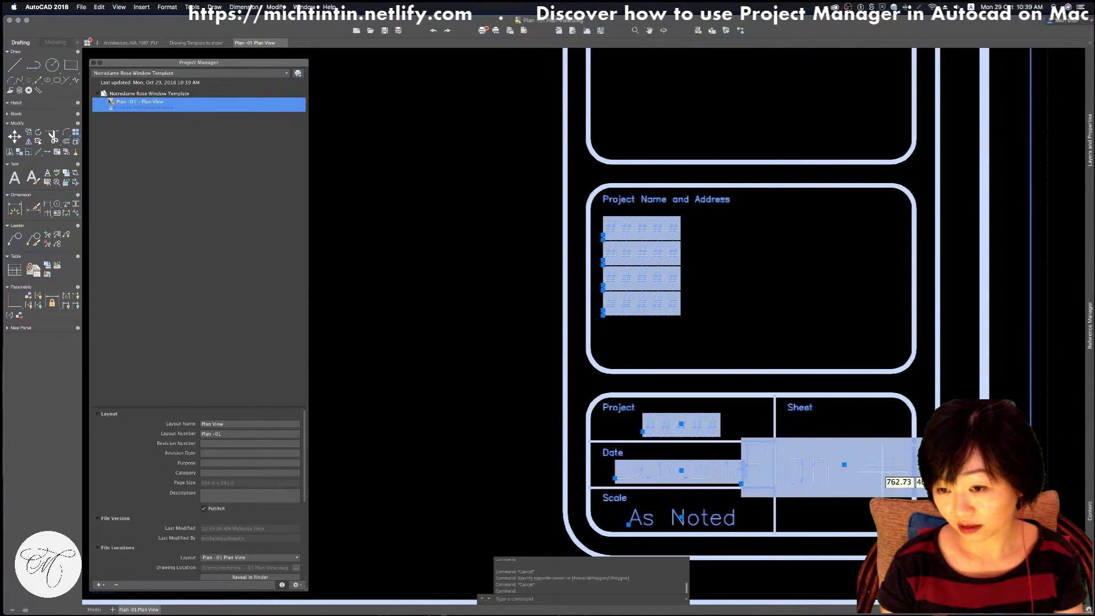
key("Escape")
scroll(841, 315, "down", 1)
scroll(841, 315, "down", 4)
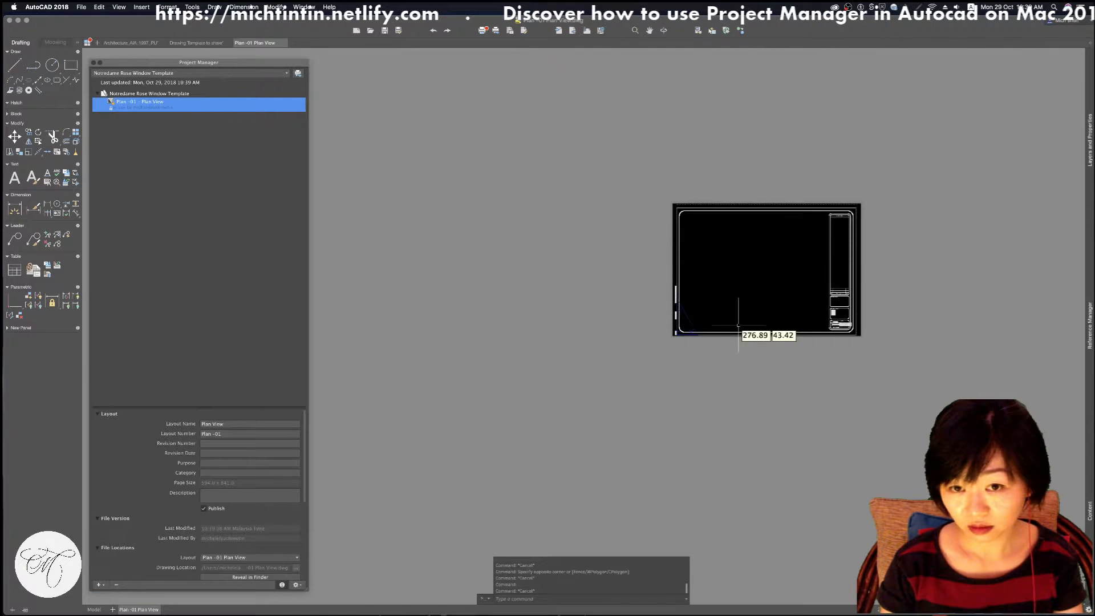
scroll(728, 337, "up", 1)
Inspect the new drawing's model space and return to the Plan -01 Plan View layout
left_click(94, 609)
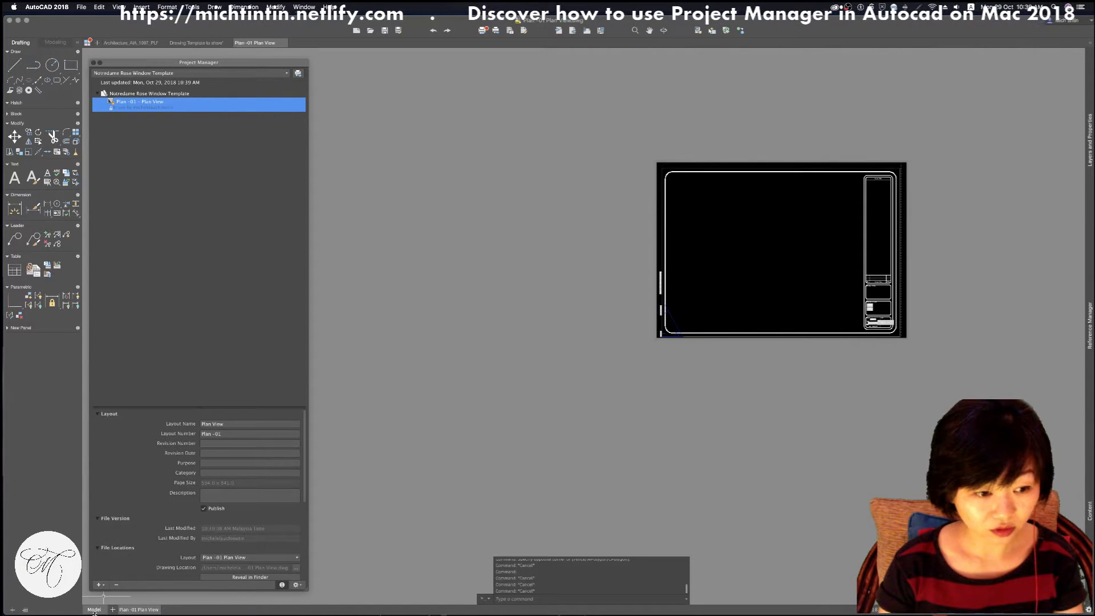
scroll(672, 264, "down", 3)
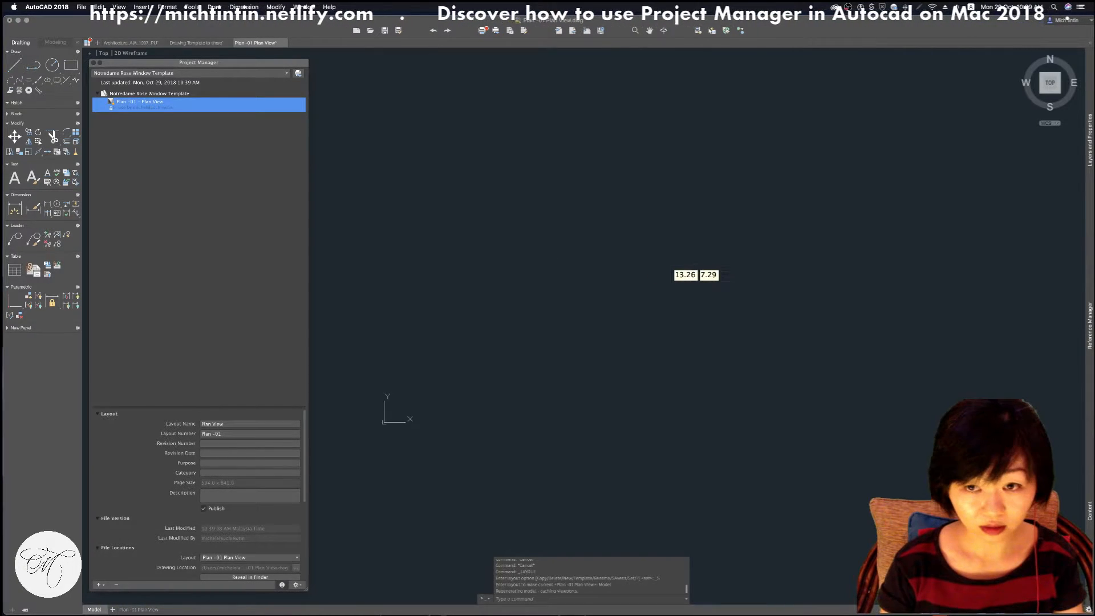
scroll(672, 264, "up", 3)
key("Escape")
left_click(138, 609)
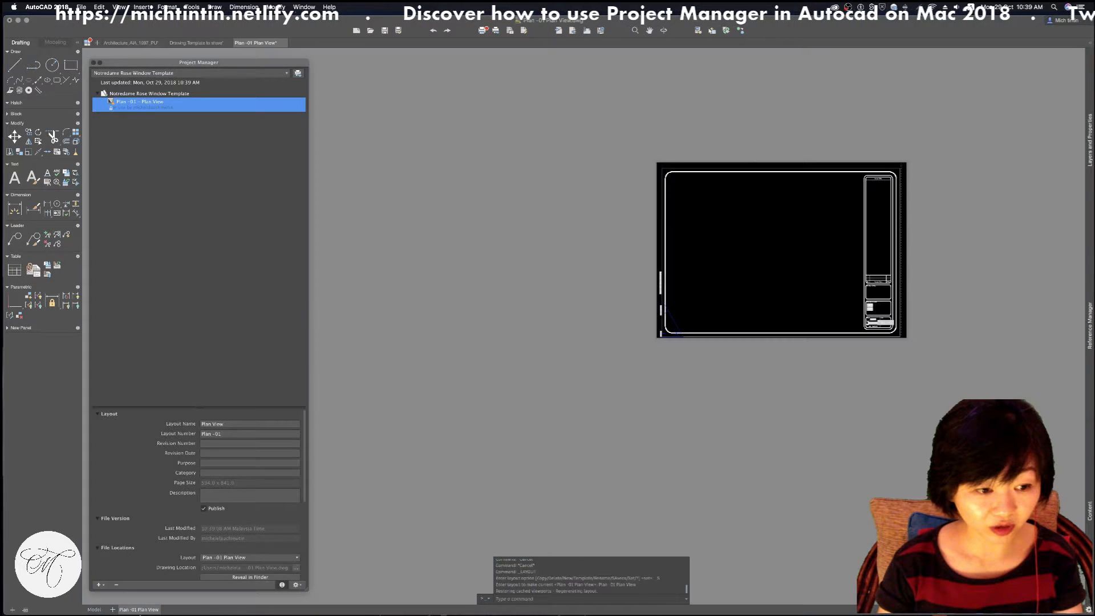
Zoom the layout to its extents and narrow the Project Manager palette to uncover the sheet's border
scroll(733, 252, "up", 3)
key("Escape")
type("z")
key("Return")
type("e")
key("Return")
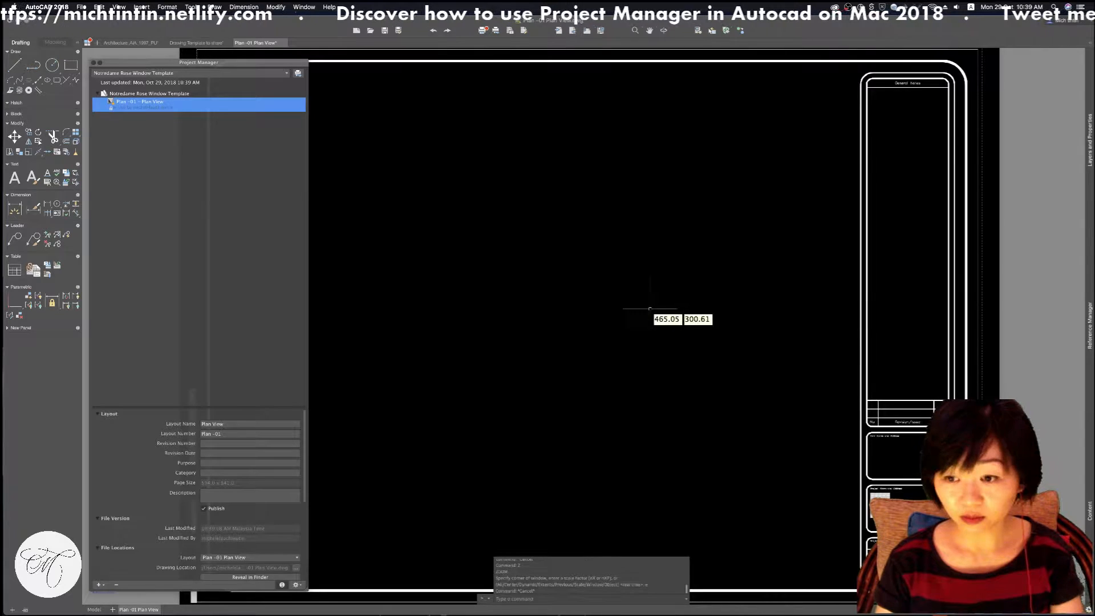
left_click(306, 121)
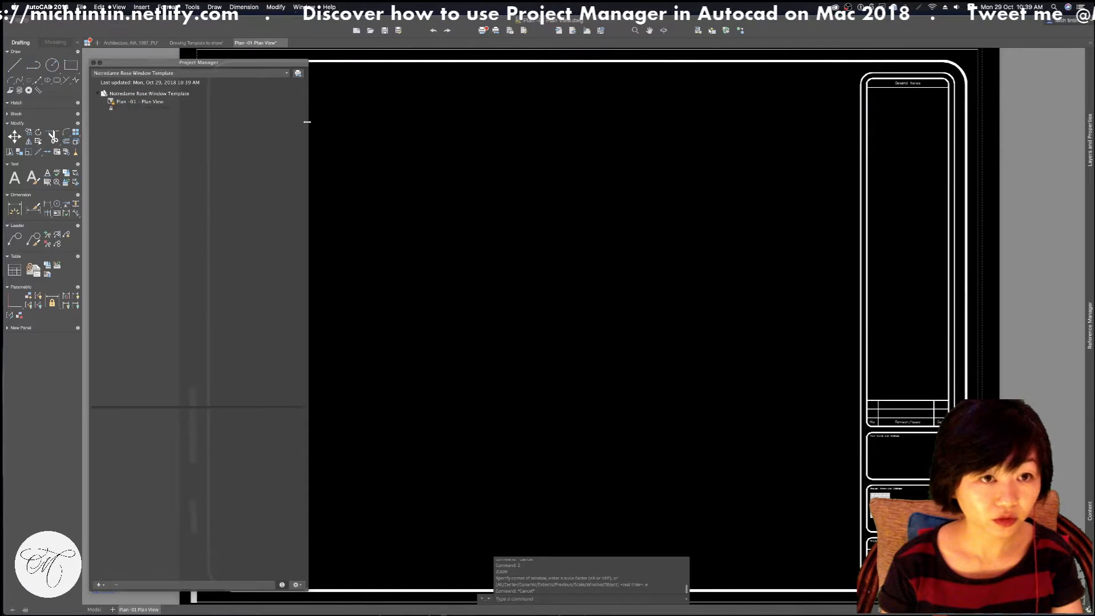
left_click_drag(307, 121, 208, 121)
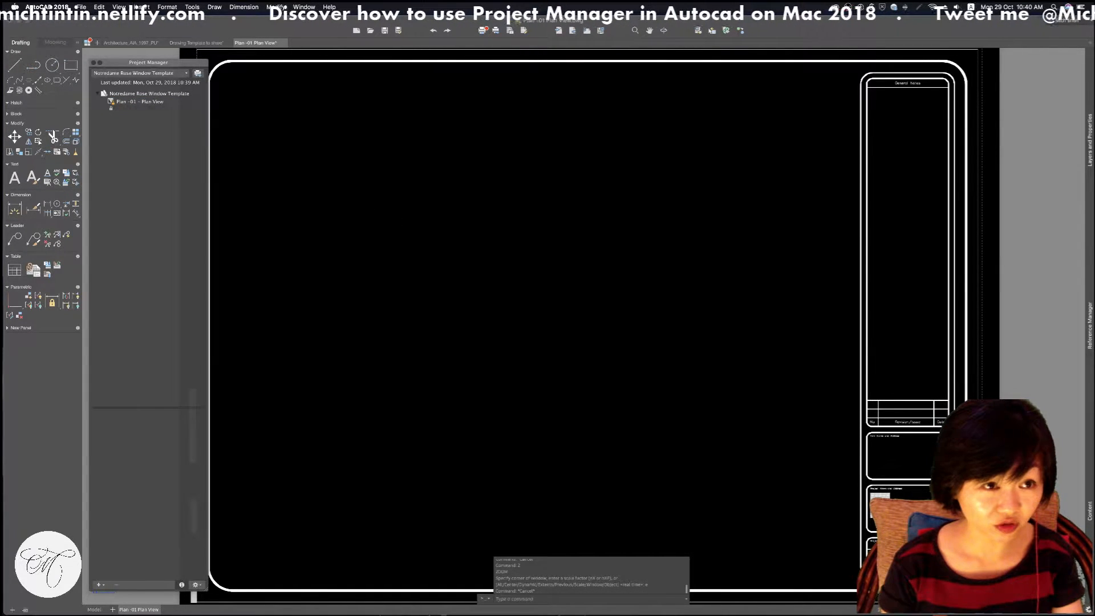
left_click(166, 111)
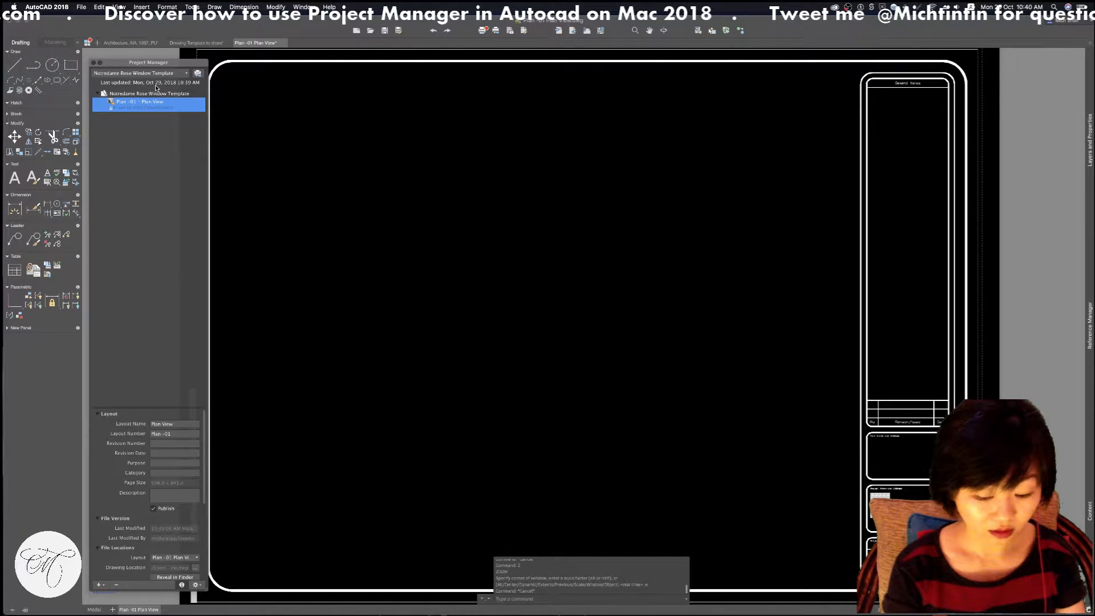
key("super+equal")
key("super+minus")
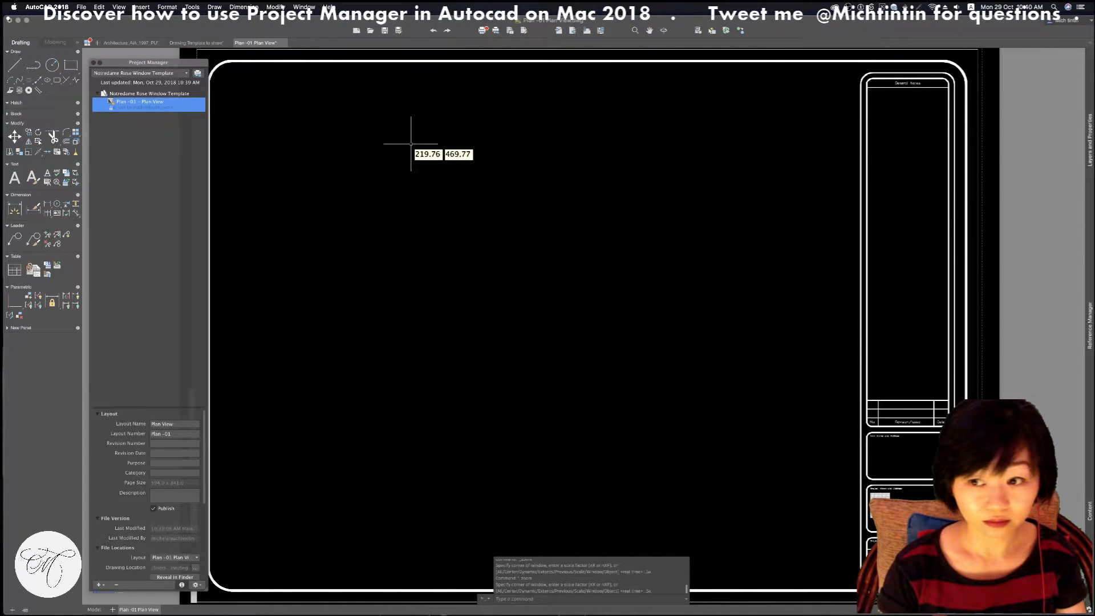
mouse_move(1090, 326)
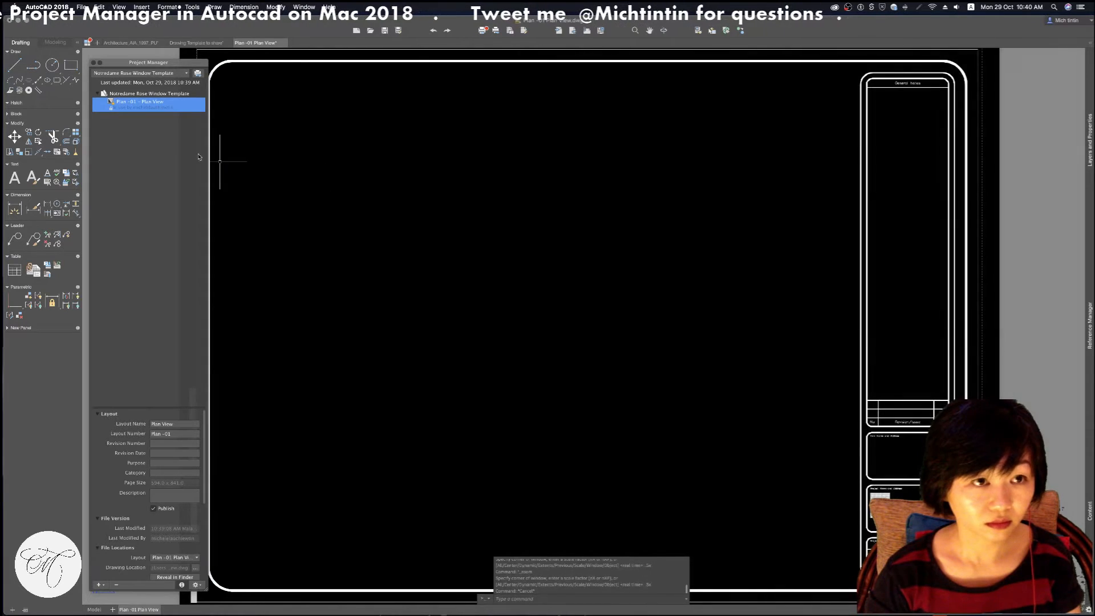
right_click(144, 93)
key("Escape")
left_click(136, 101)
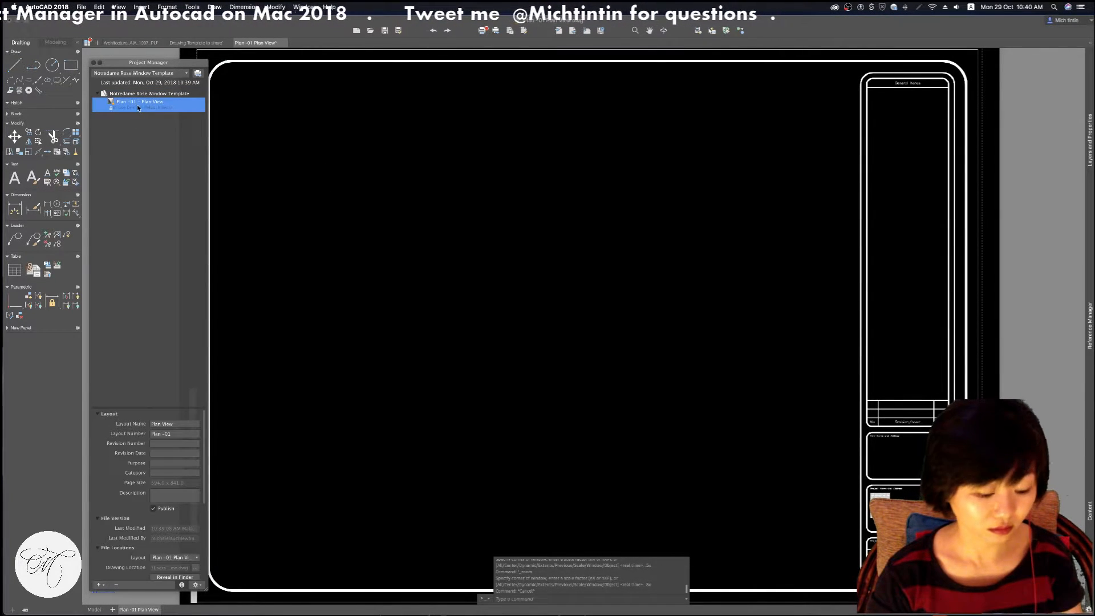
right_click(134, 101)
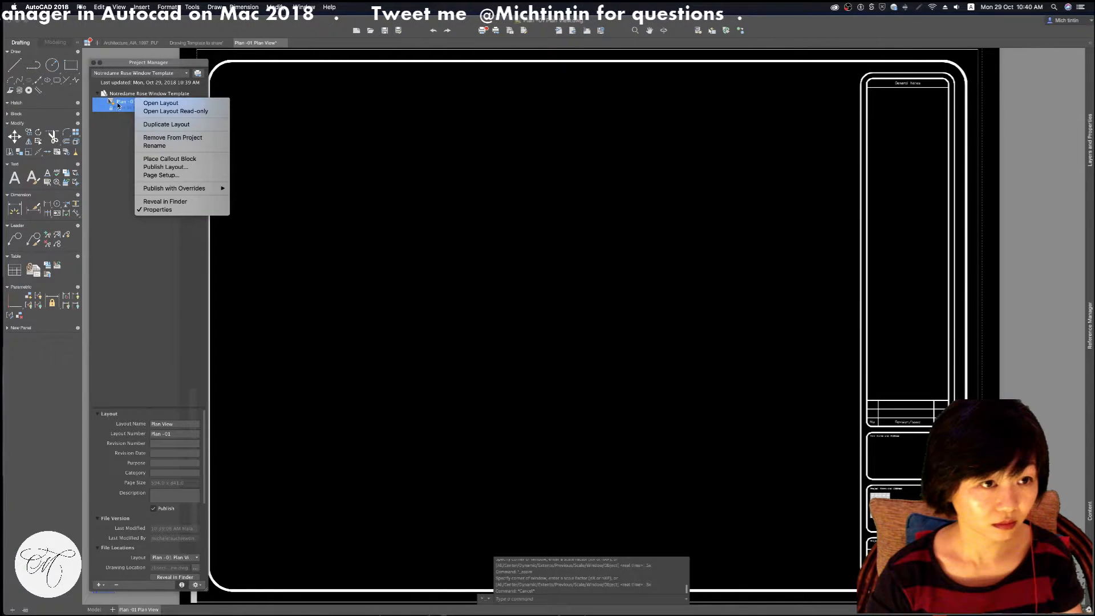
key("Escape")
right_click(136, 102)
left_click(122, 124)
right_click(118, 140)
key("Escape")
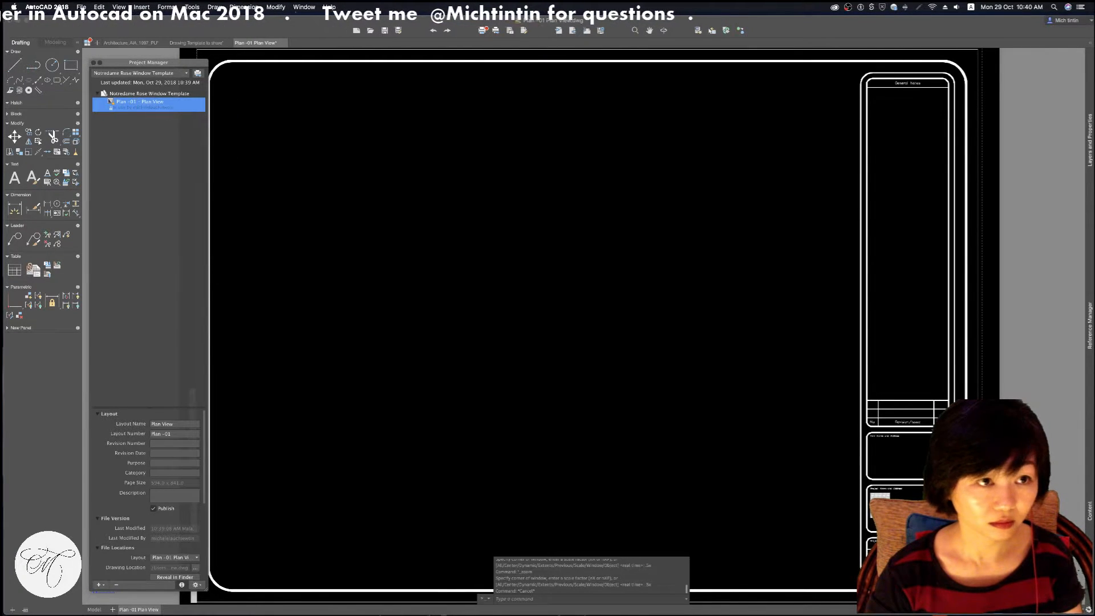
Open the Mac's Accessibility Preferences from the accessibility status options
left_click(919, 7)
key("Escape")
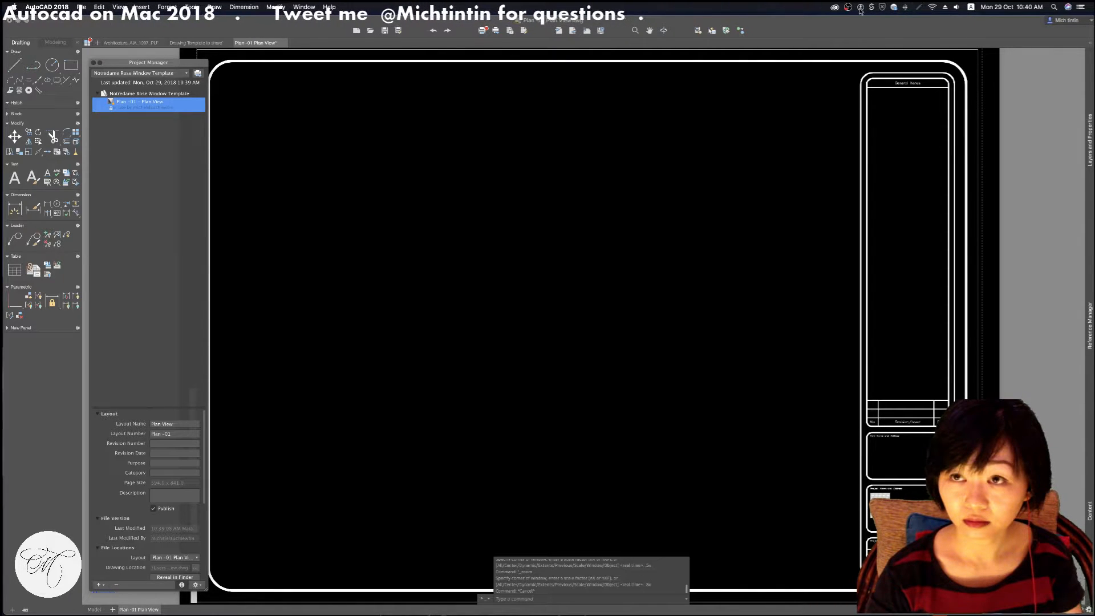
left_click(861, 7)
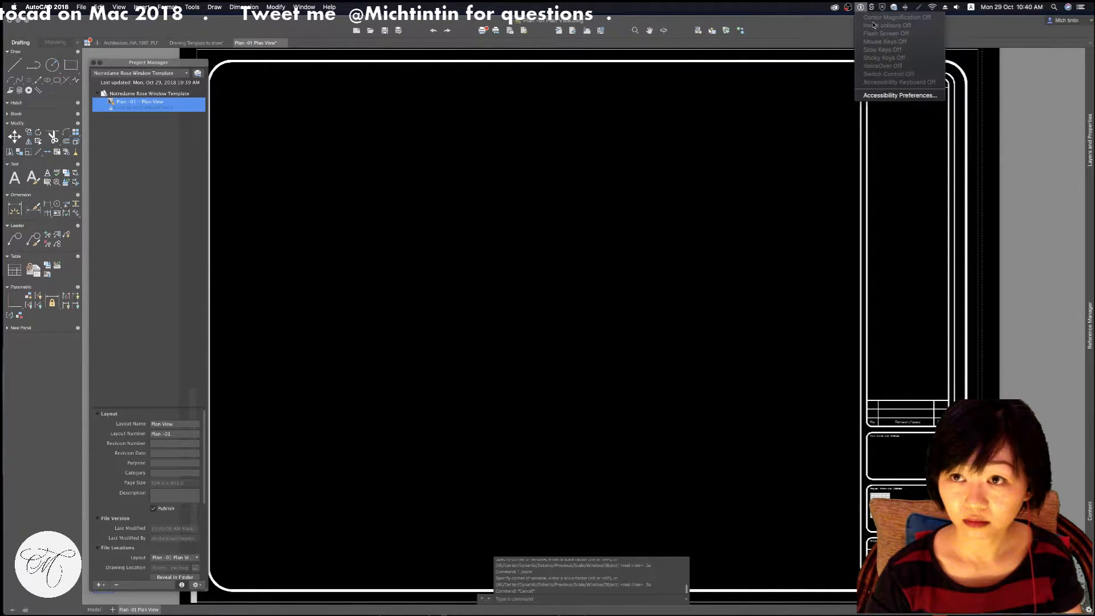
left_click(889, 96)
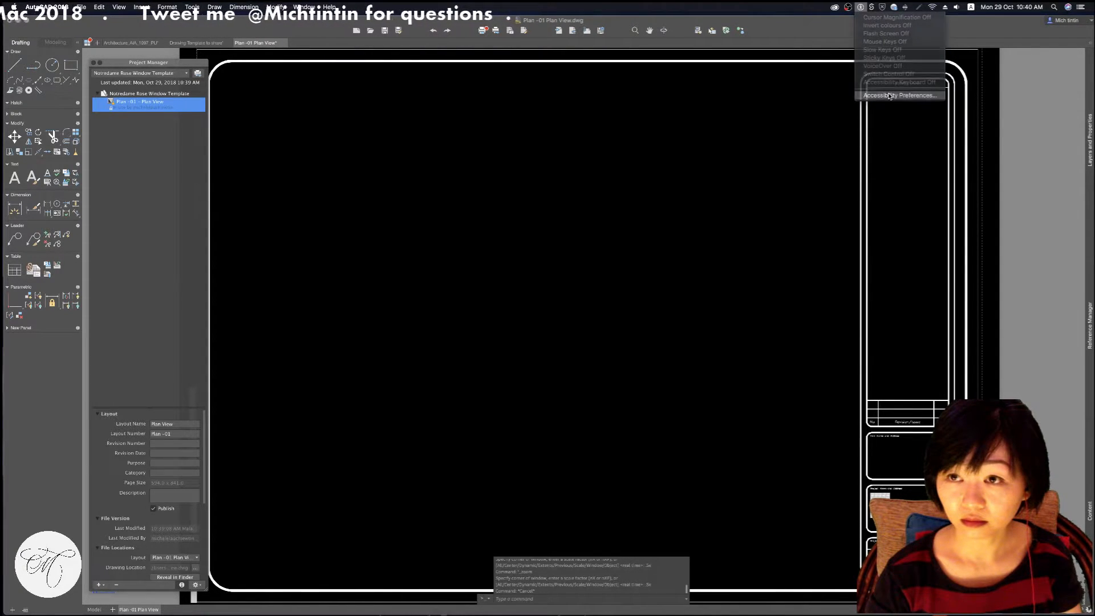
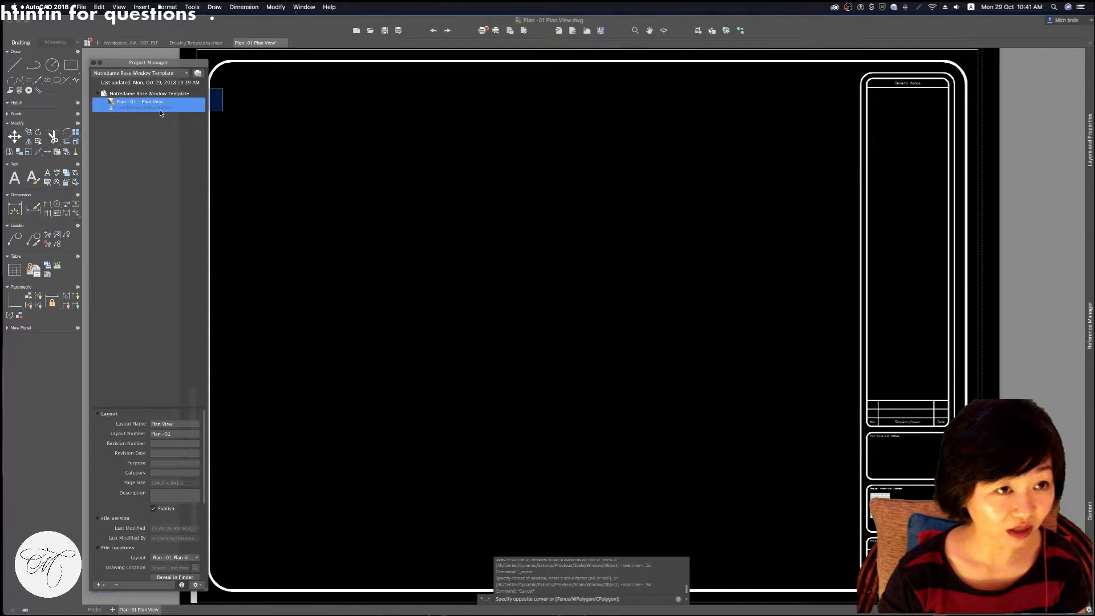
Try to start a new layout under the Notredame Rose Window Template project
left_click(149, 130)
left_click(149, 105)
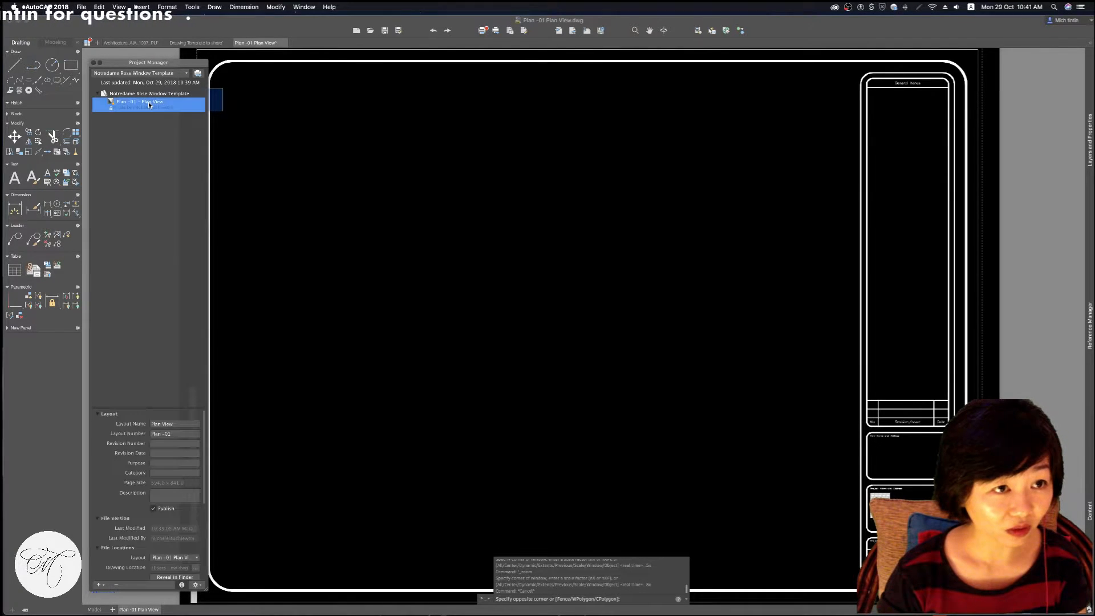
left_click(116, 94)
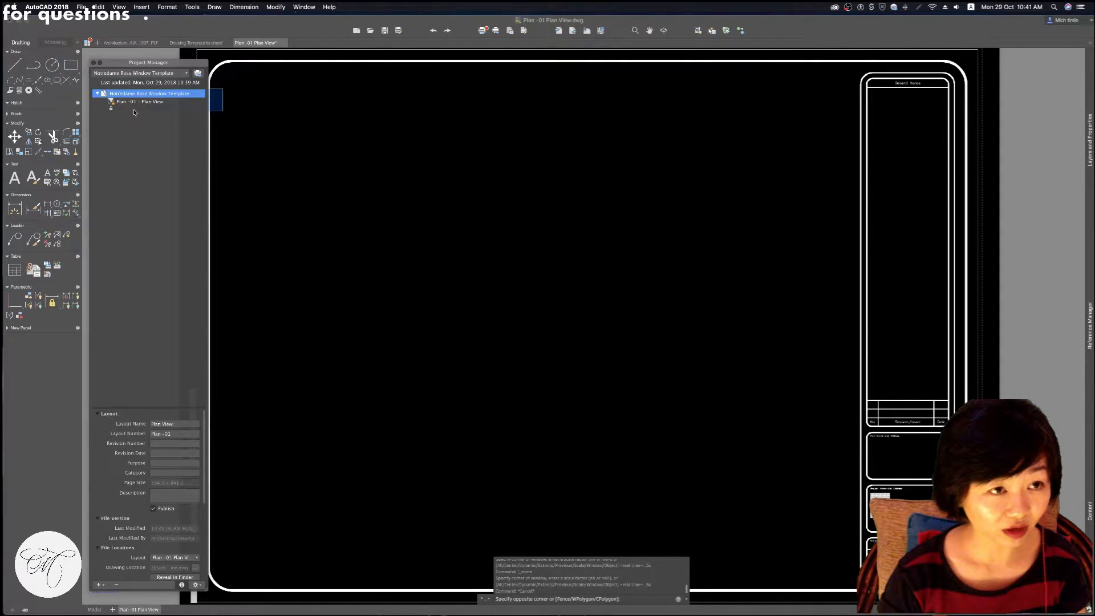
right_click(157, 93)
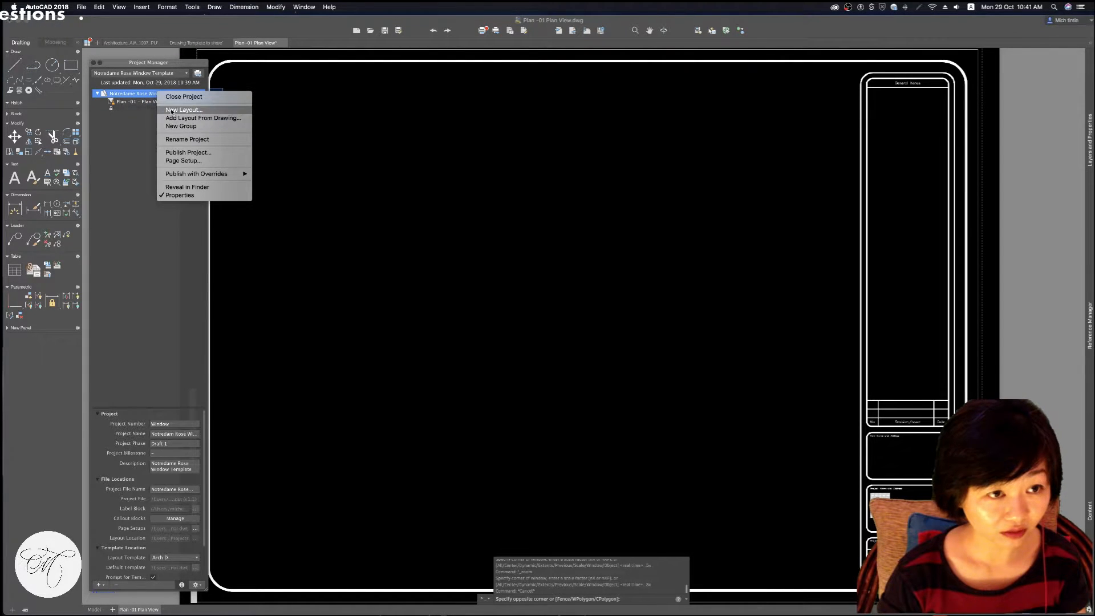
left_click(171, 110)
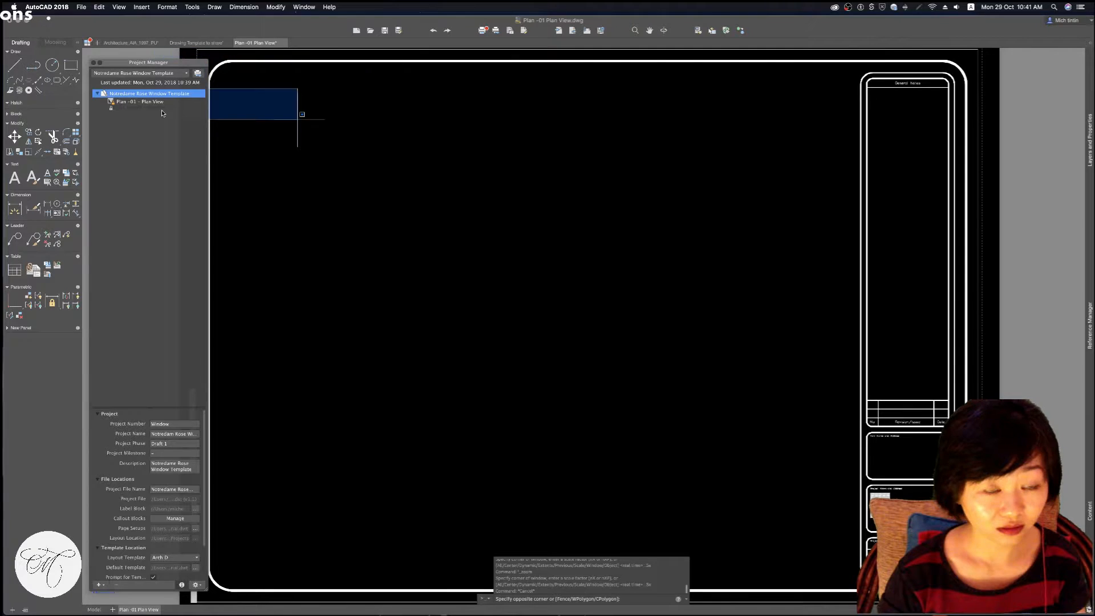
left_click(186, 128)
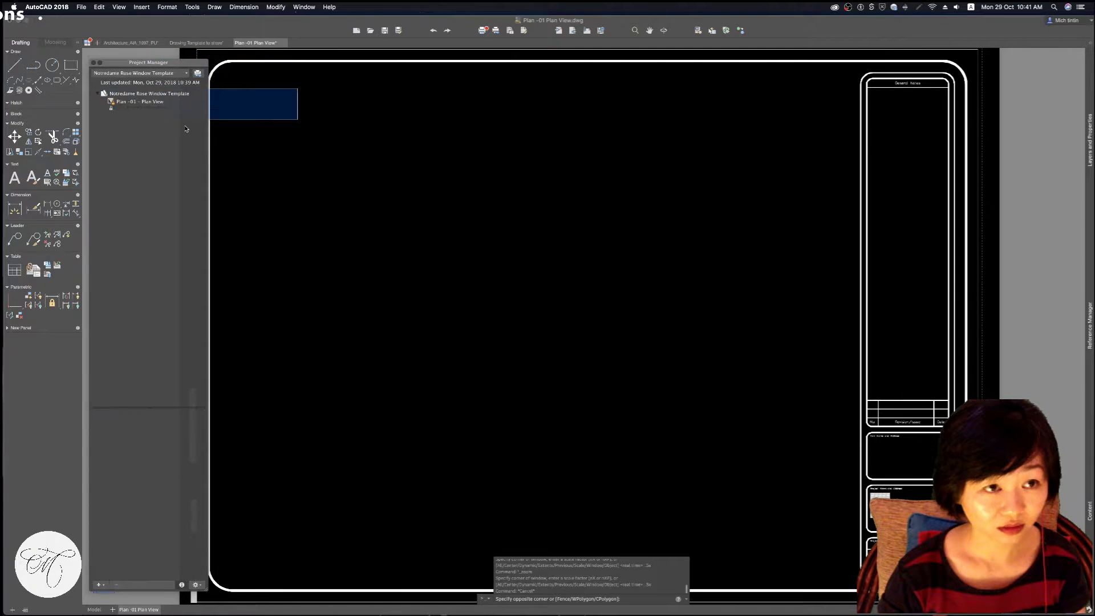
Create a project layout numbered Rose Window 01 and named Elevation from the Architectural Metric ISO A1 template, saving the drawing as Rose Window 01 Elevation
left_click(154, 92)
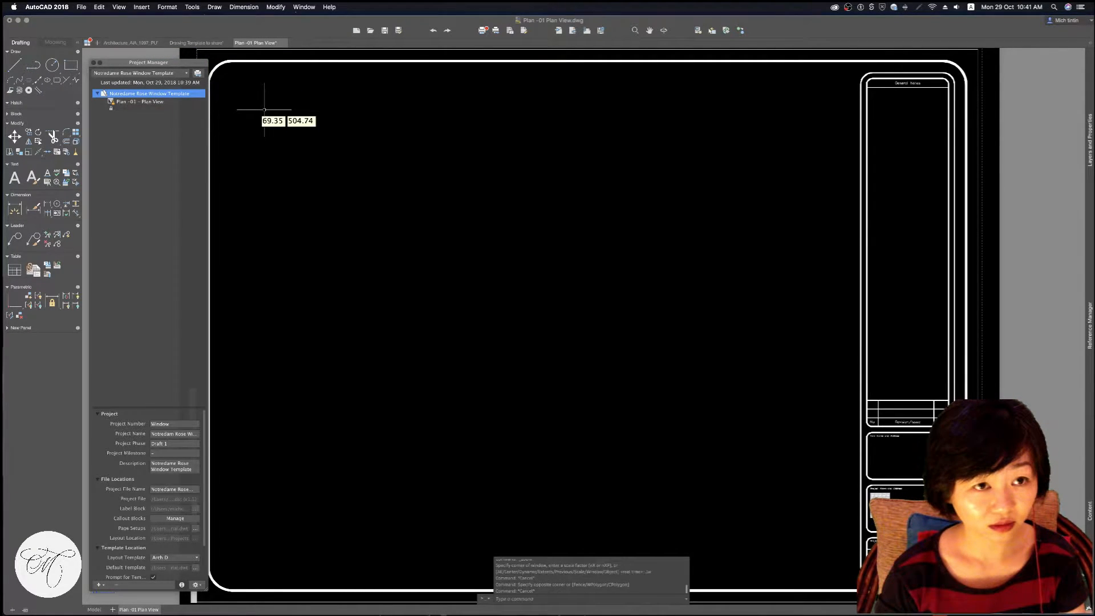
right_click(151, 94)
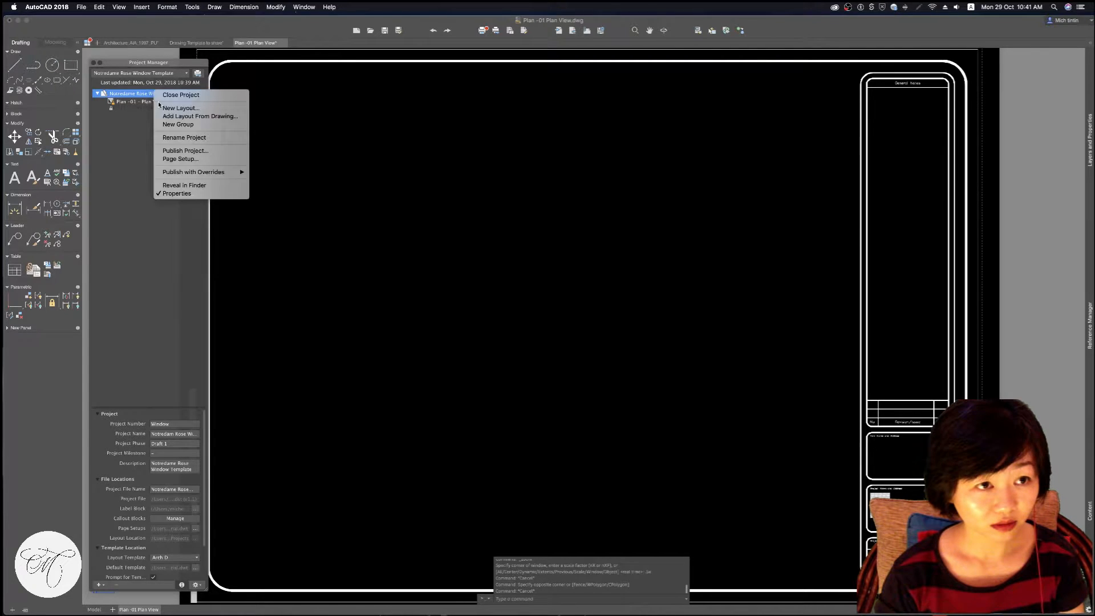
left_click(160, 103)
right_click(164, 94)
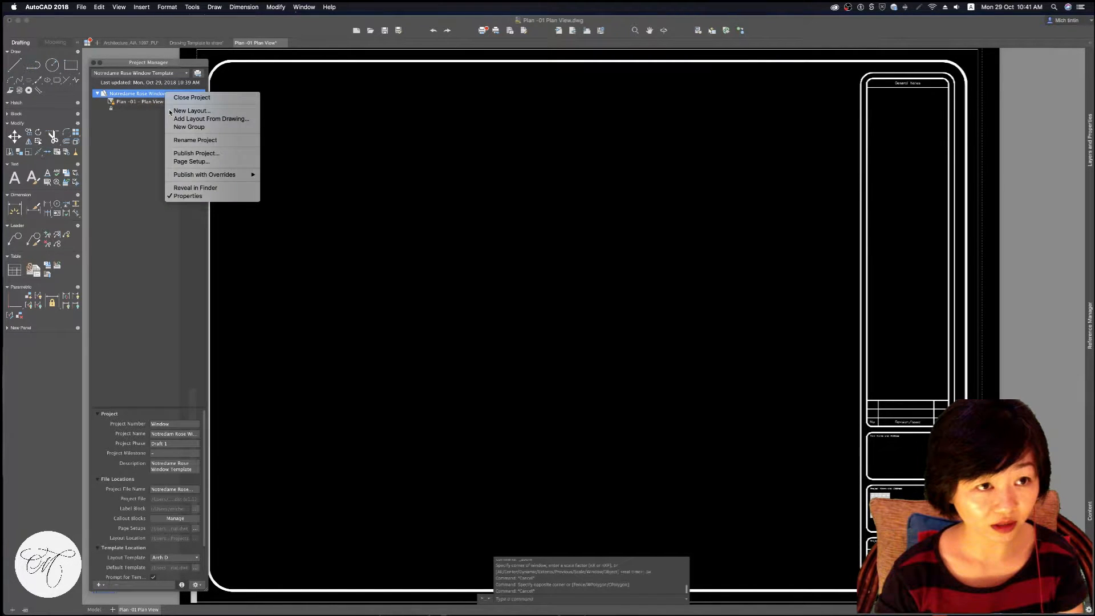
left_click(174, 111)
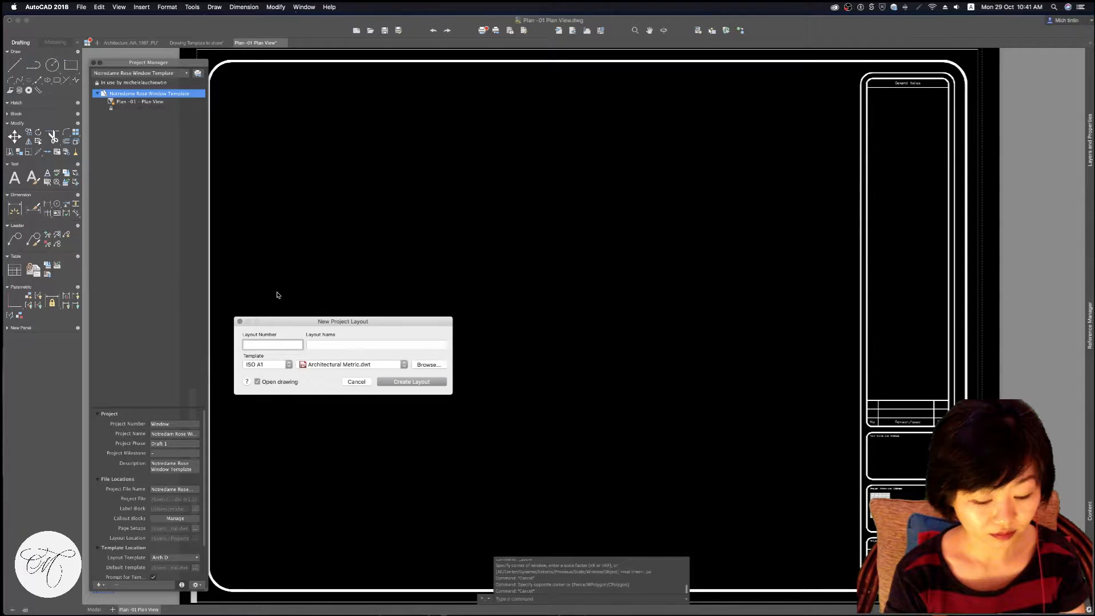
type("Rose Window")
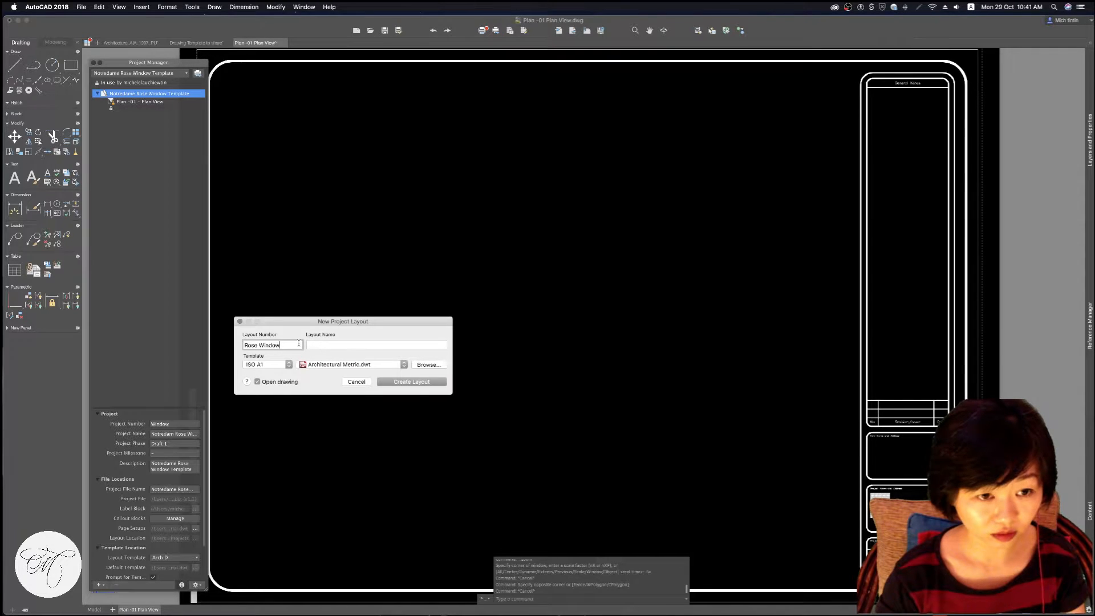
type(" 01")
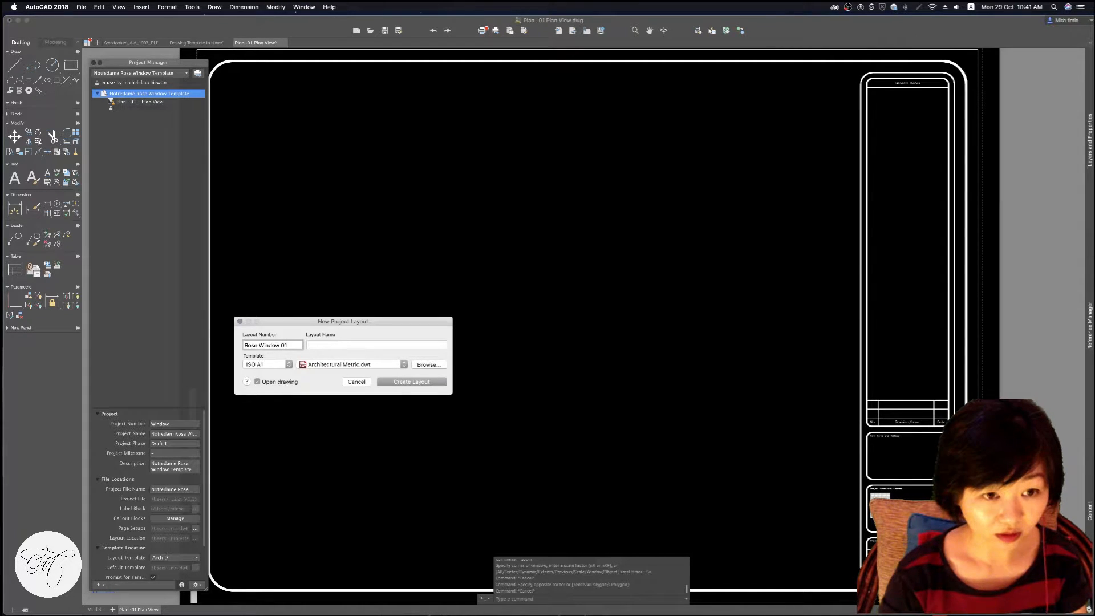
left_click(326, 346)
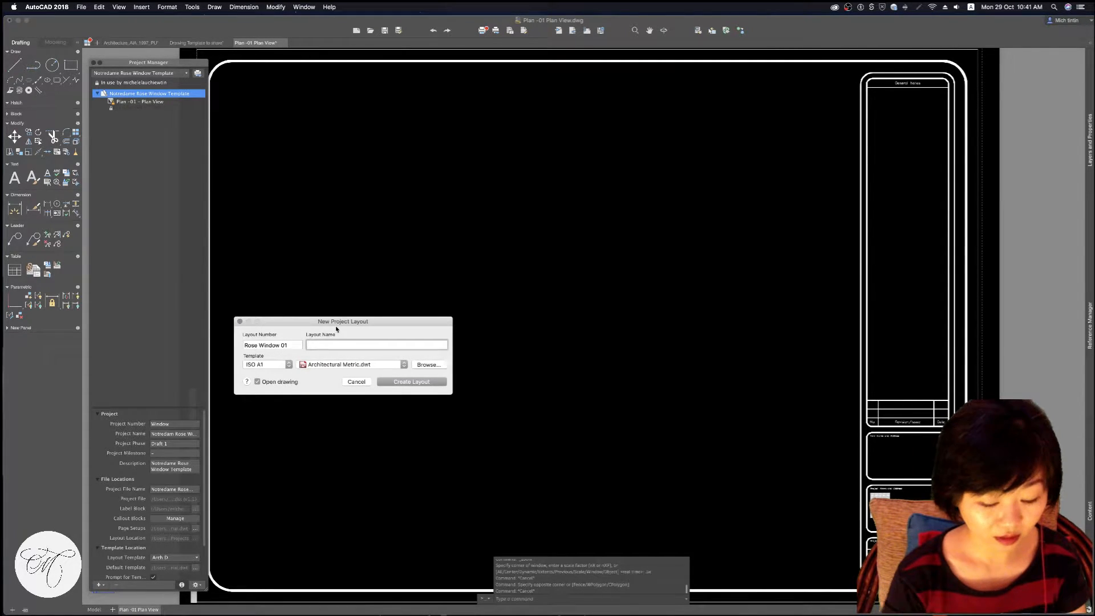
type("Elevation")
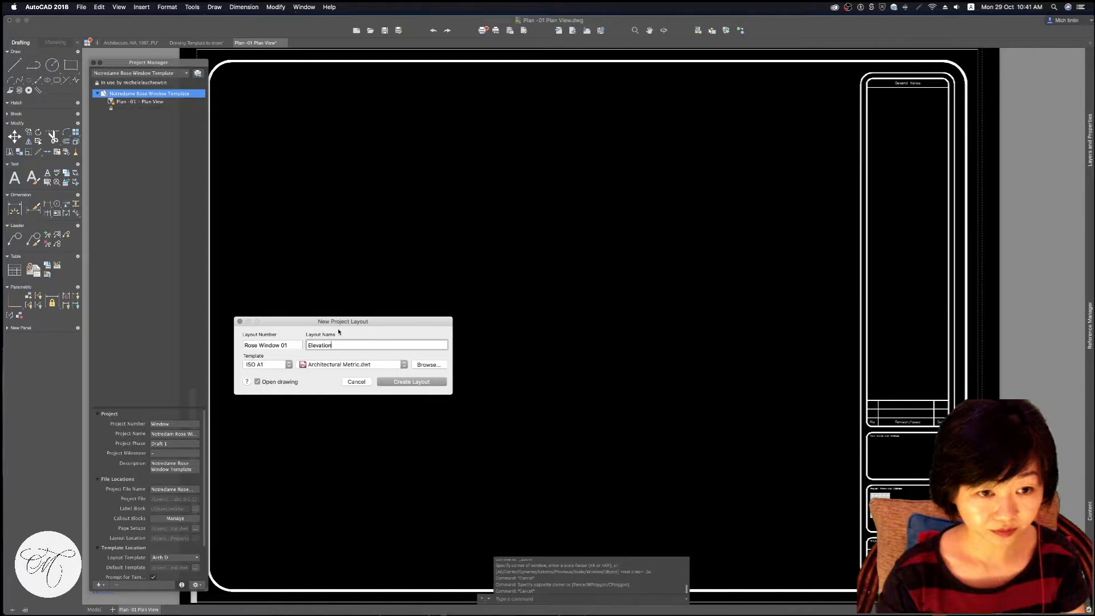
left_click(419, 381)
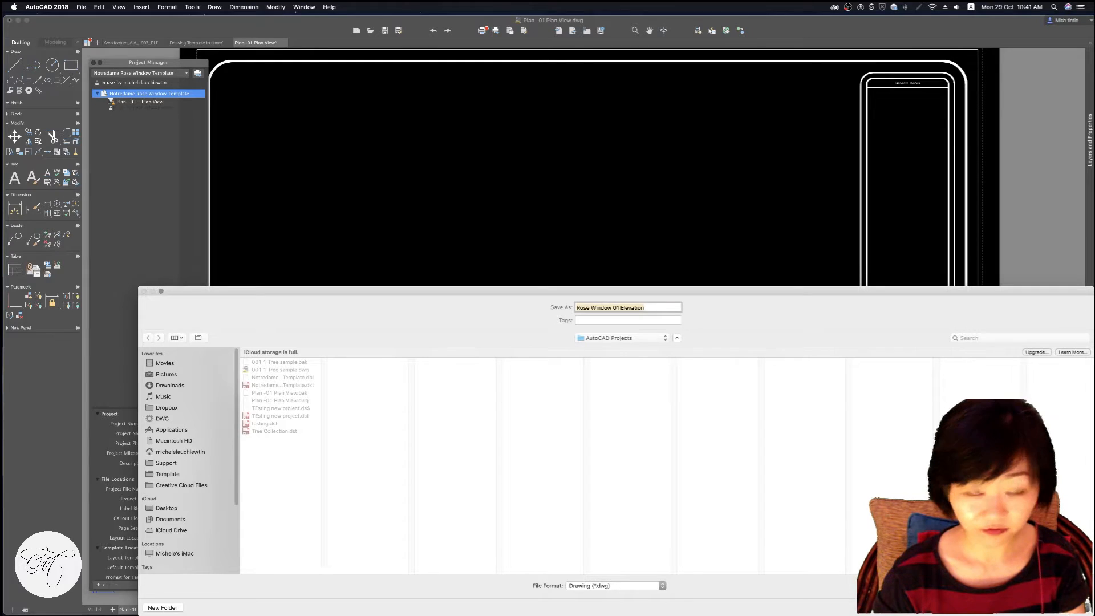
key("Return")
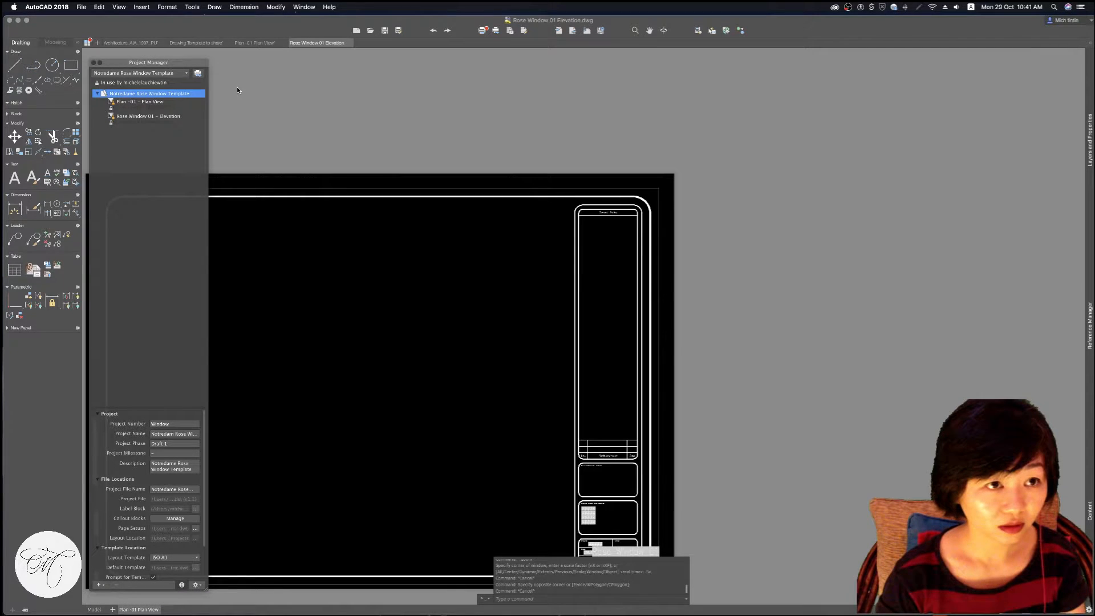
Rename the project's Plan -01 layout entry to Rose Window 01 - Plan View
left_click(166, 116)
left_click(153, 103)
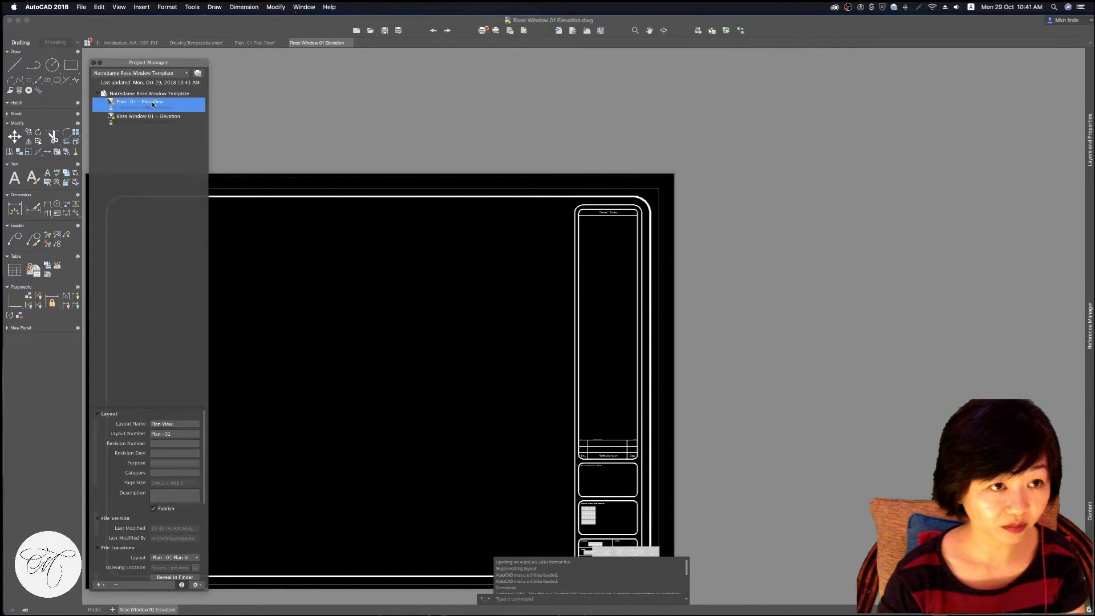
right_click(137, 104)
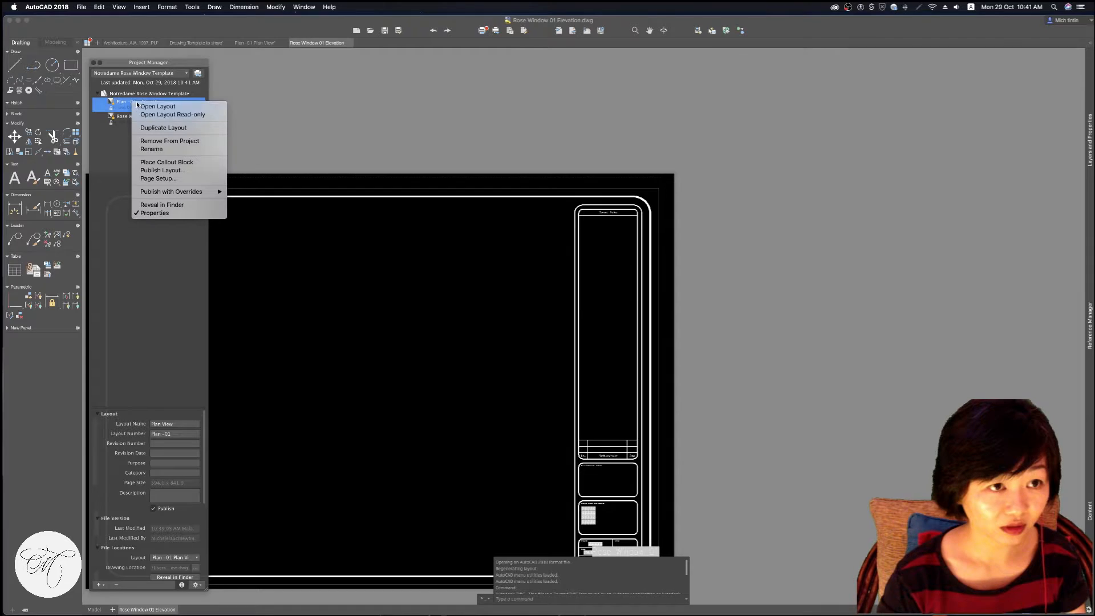
left_click(157, 150)
left_click(132, 104)
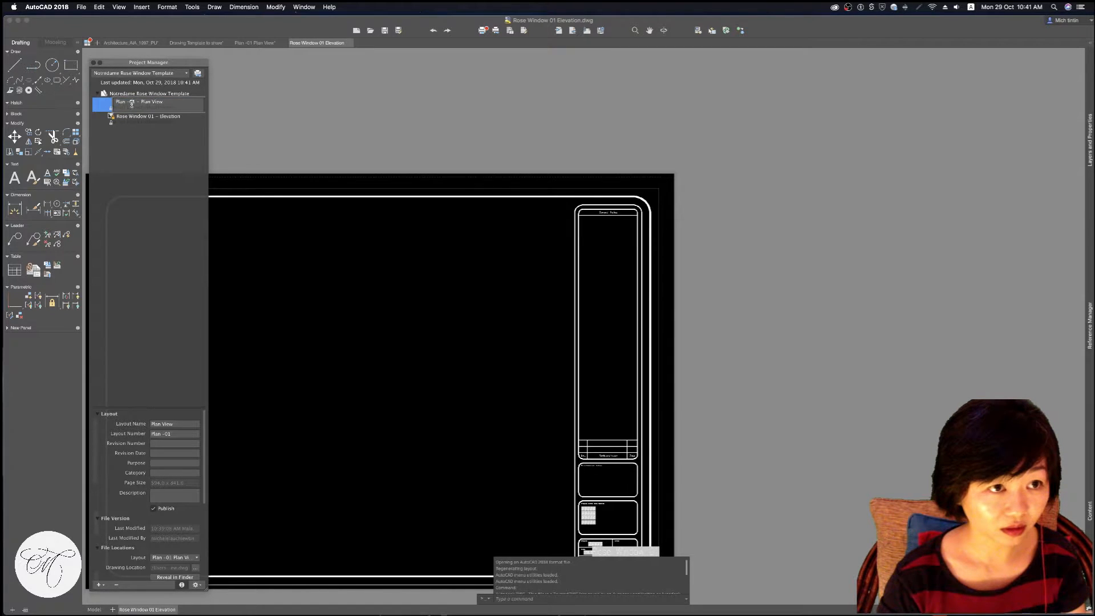
key("BackSpace")
key("BackSpace")
key("BackSpace")
key("BackSpace")
key("BackSpace")
key("BackSpace")
type("Rose")
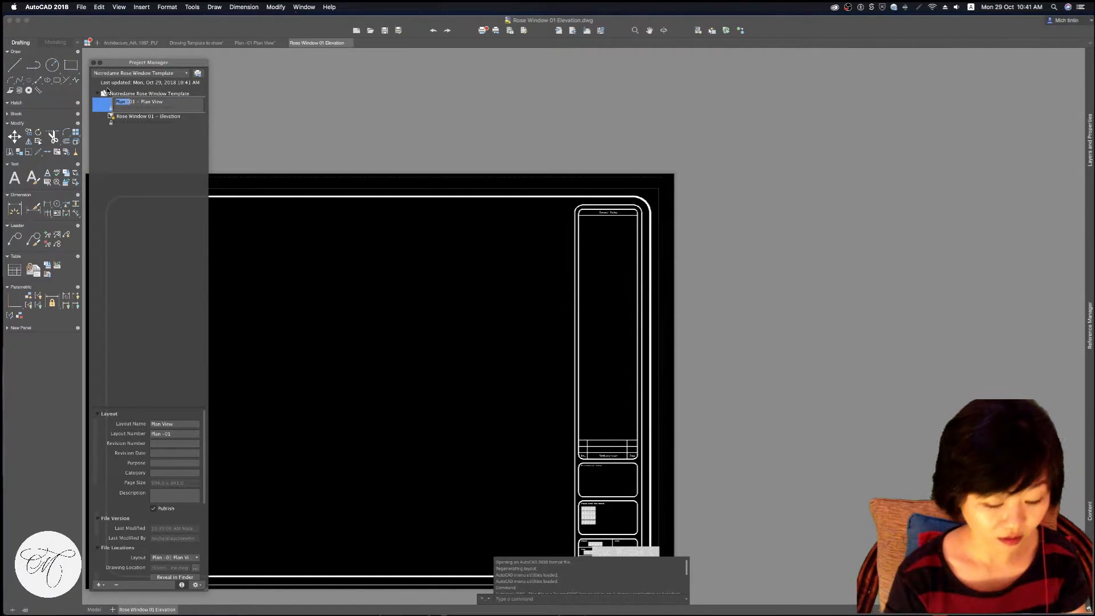
key("Return")
type("windo")
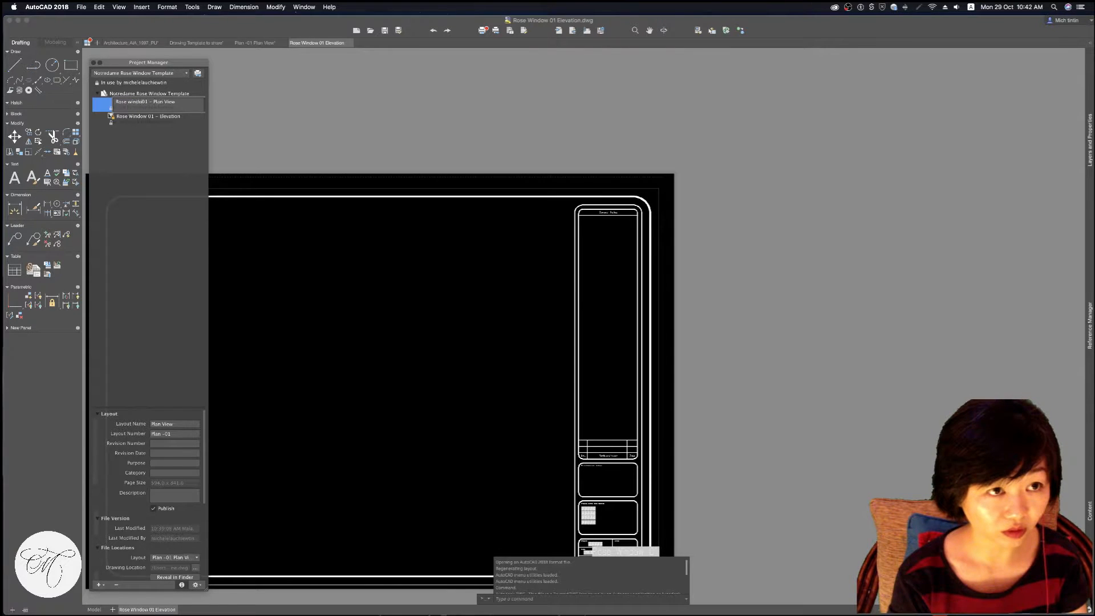
key("BackSpace")
key("BackSpace")
key("BackSpace")
key("BackSpace")
key("BackSpace")
type("Win")
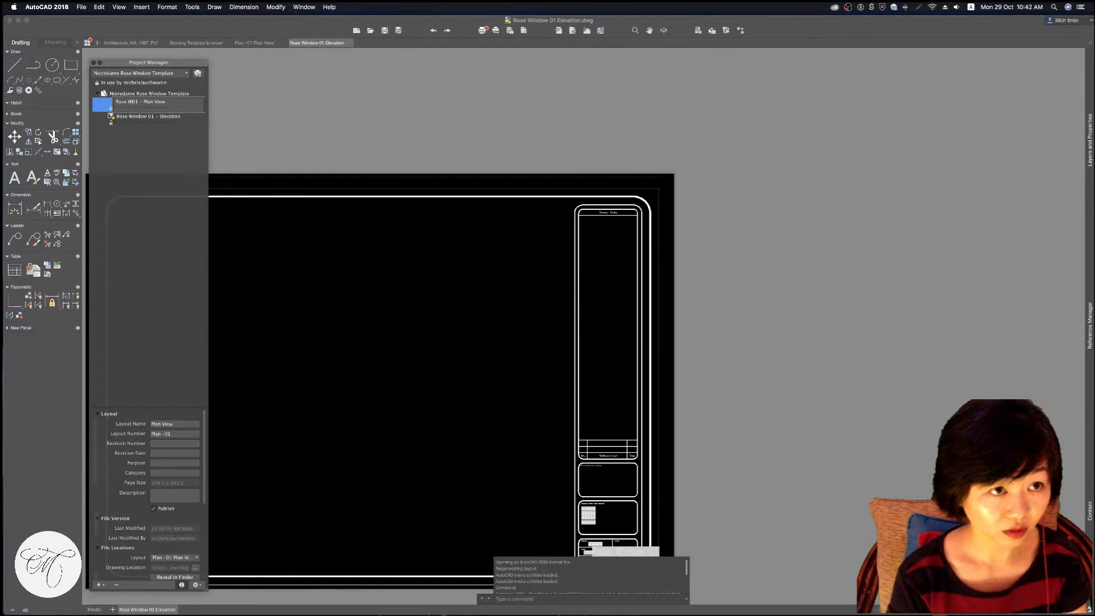
type("dow")
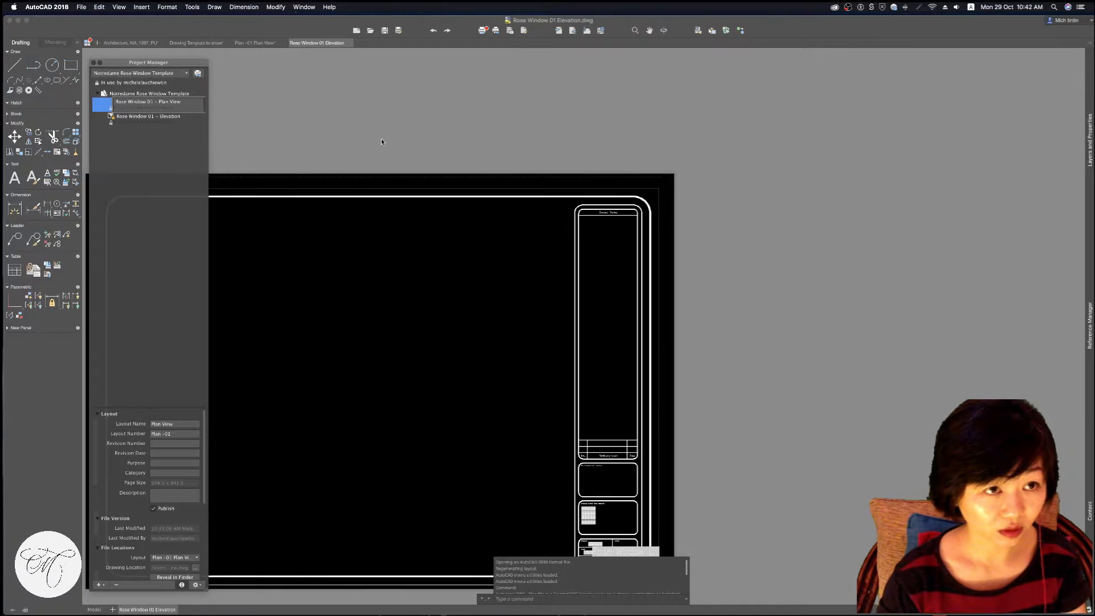
key("Return")
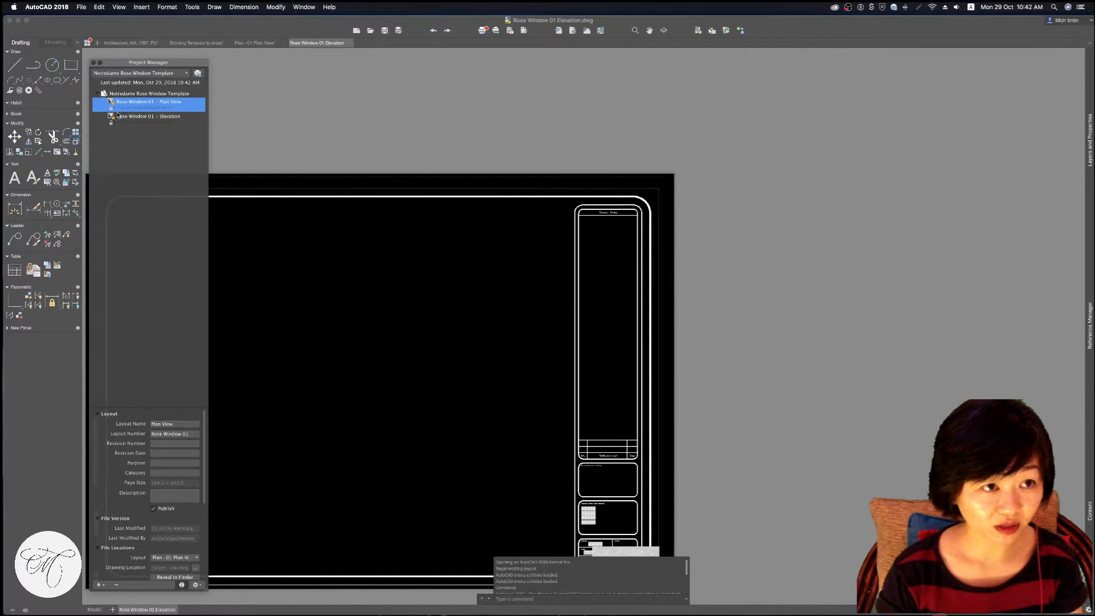
left_click(247, 124)
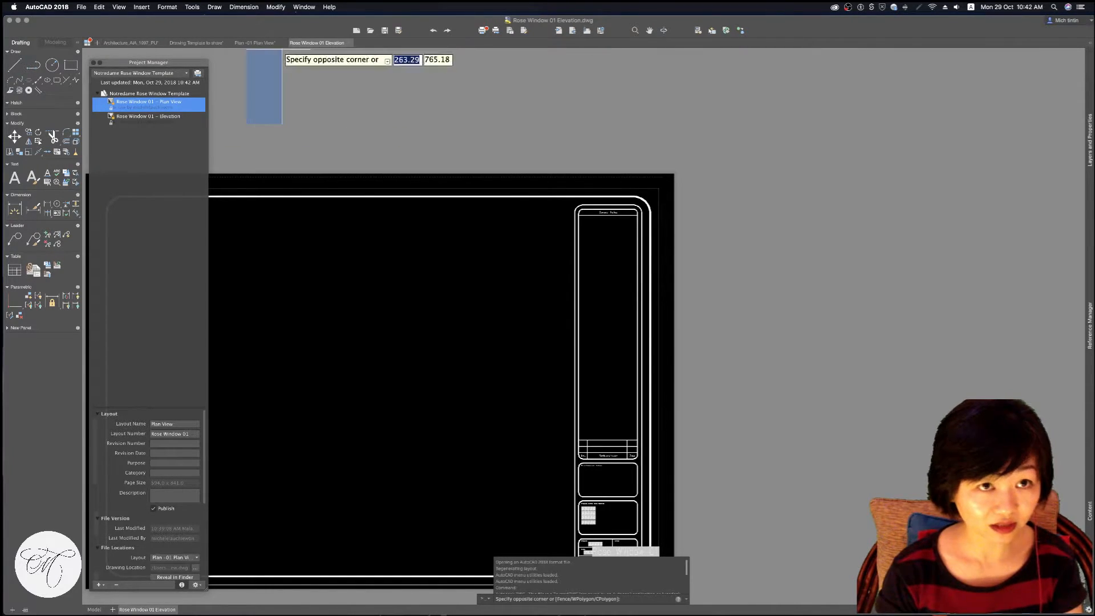
key("Escape")
key("Escape")
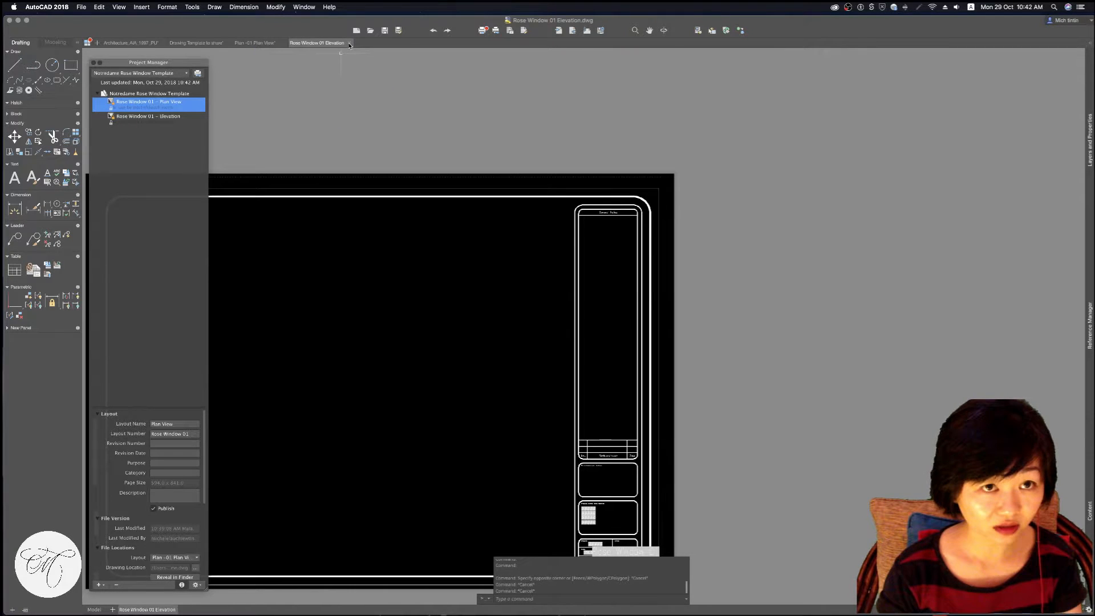
Close the Rose Window 01 Elevation drawing and reopen it from its layout entry in the project
left_click(349, 44)
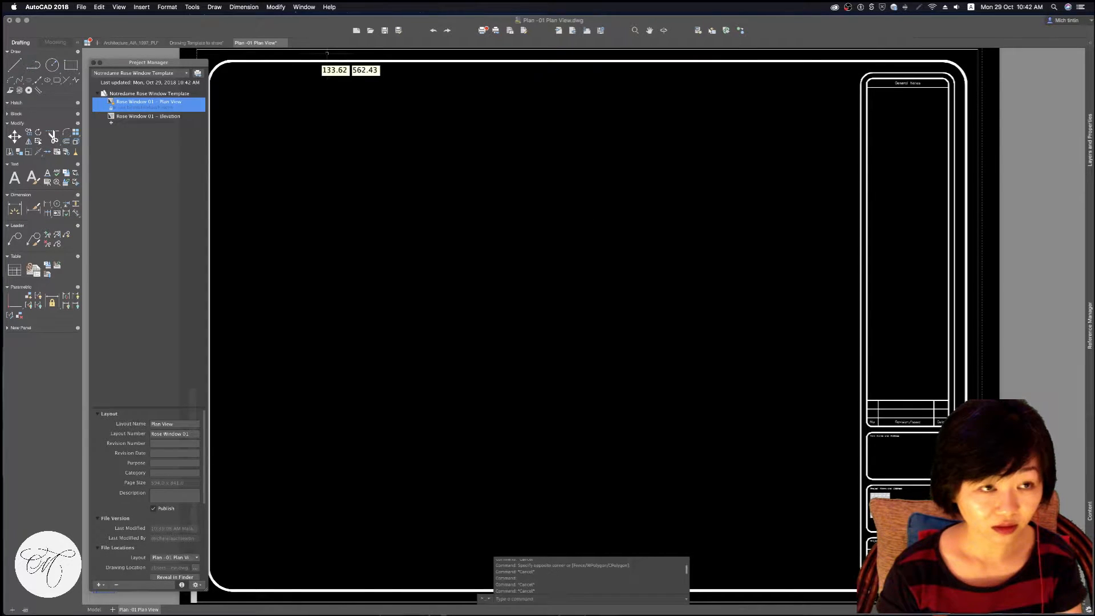
left_click(163, 150)
left_click(154, 118)
left_click(155, 105)
left_click(134, 118)
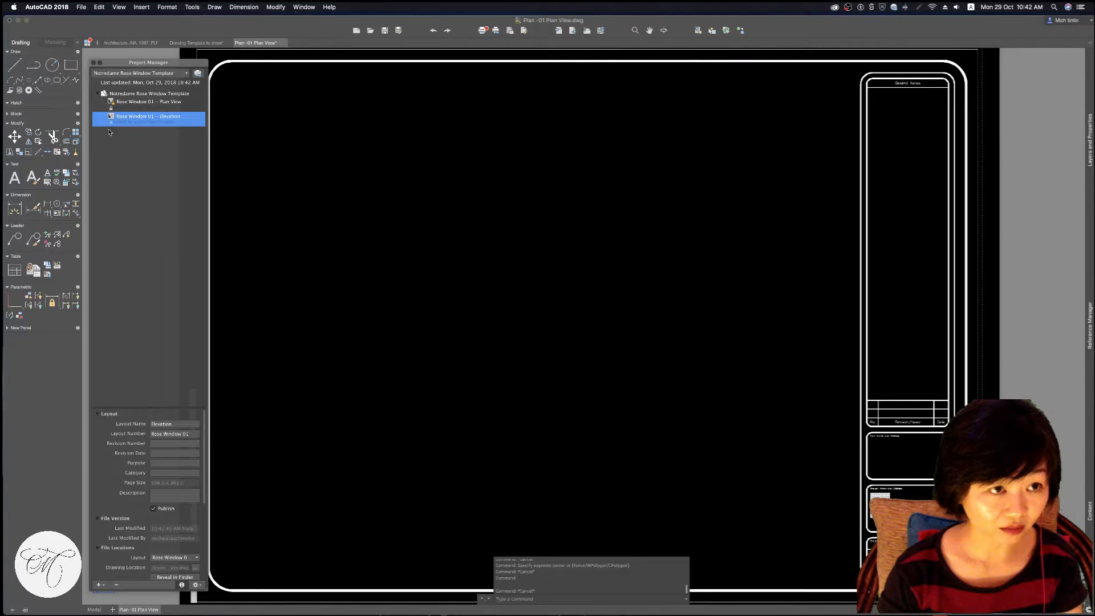
left_click(152, 123)
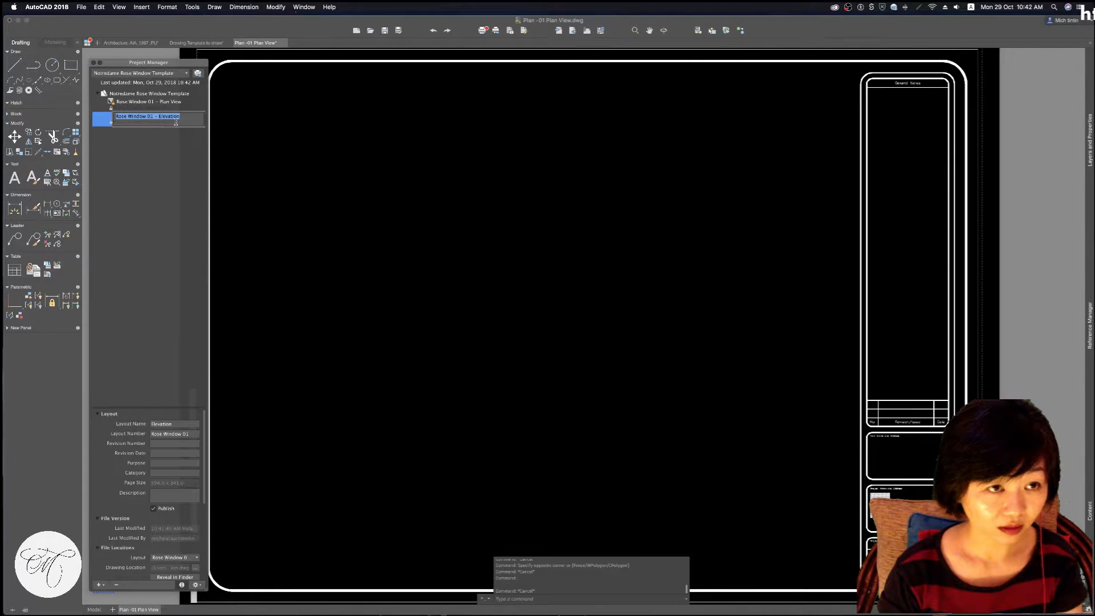
left_click(169, 146)
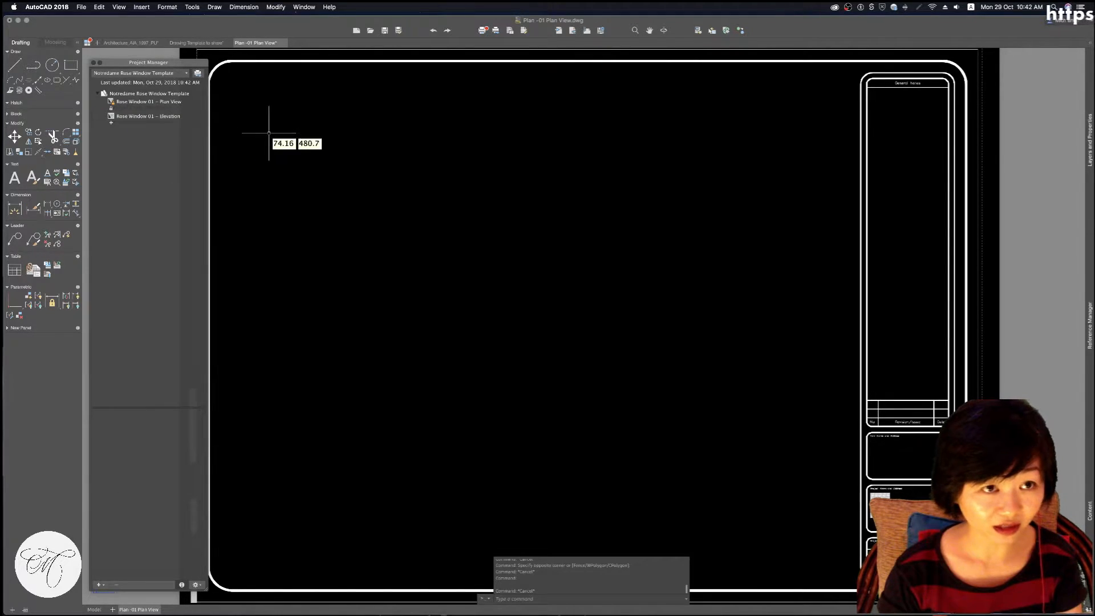
double_click(133, 117)
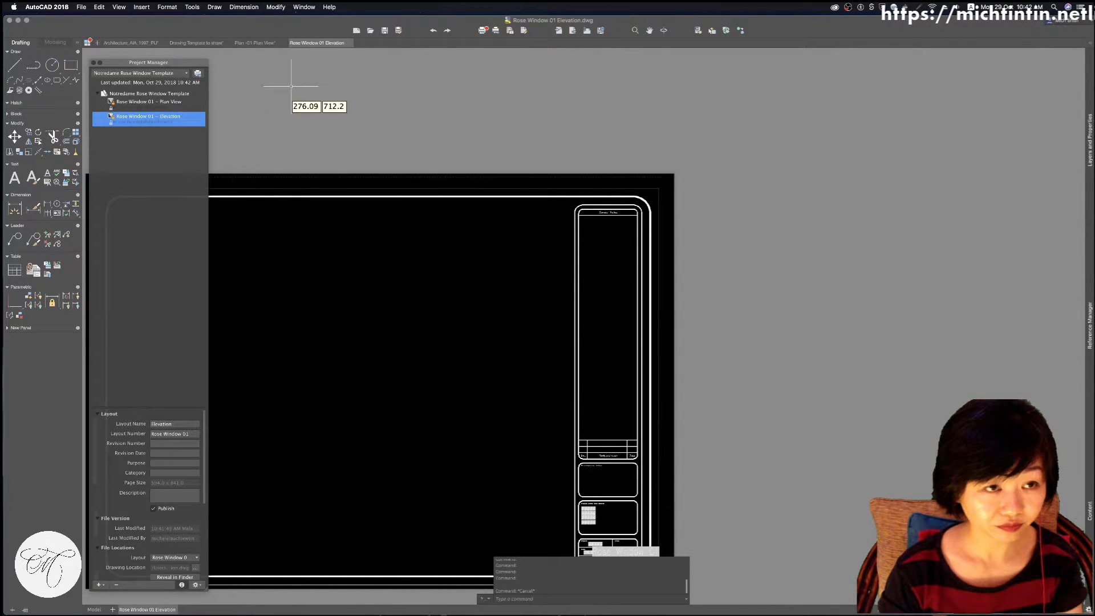
Examine the Project, Date and Sheet fields in the Elevation layout's title block, checking how the layout number text fits
middle_click_drag(531, 192, 700, 145)
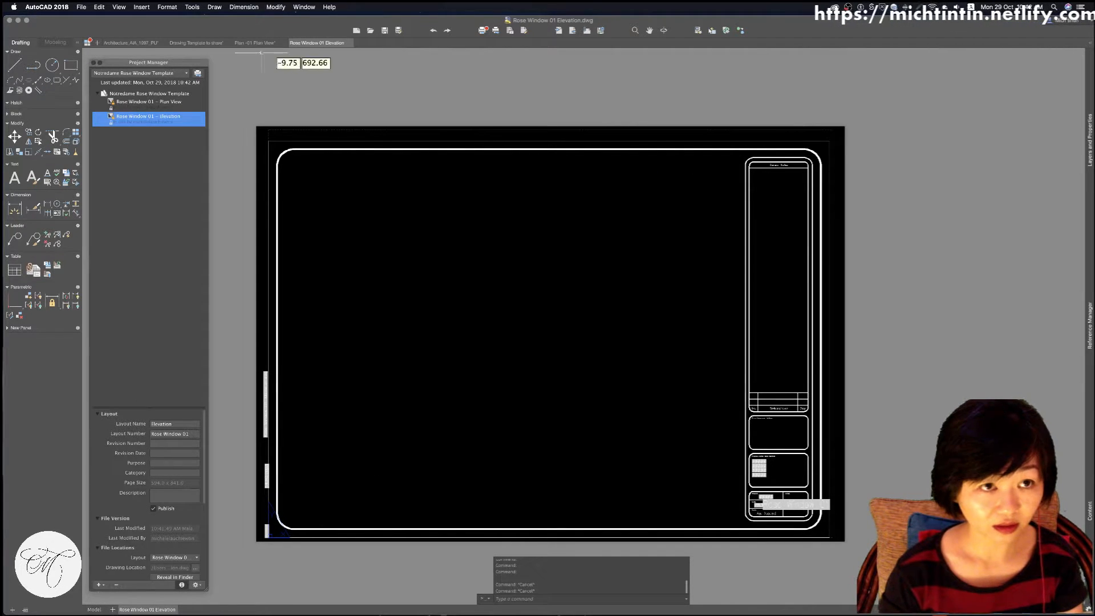
left_click(347, 70)
key("Escape")
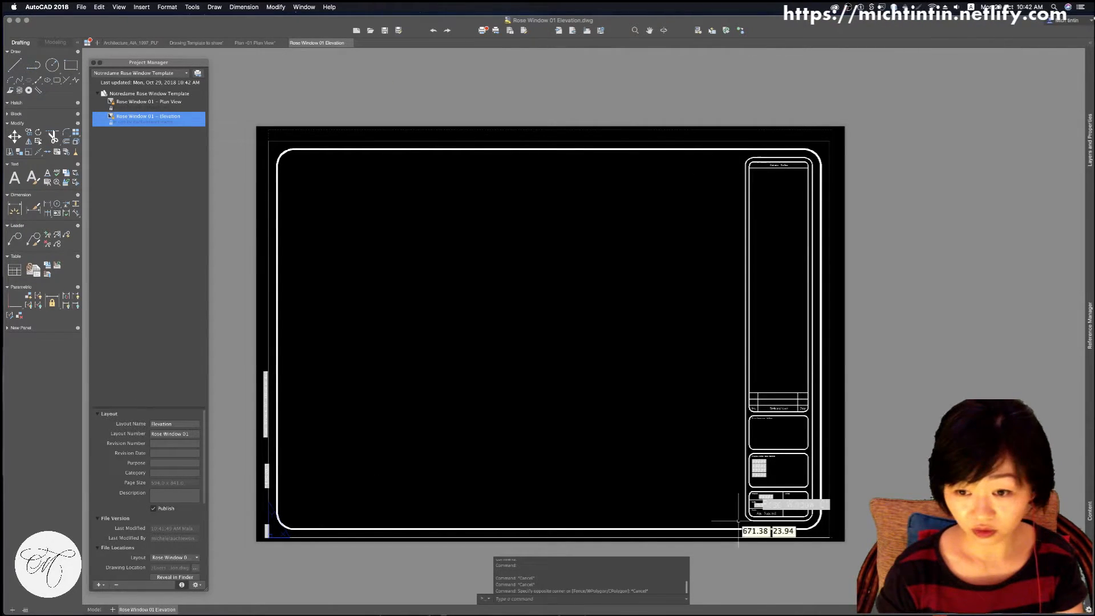
scroll(808, 538, "up", 10)
scroll(826, 491, "up", 5)
scroll(725, 299, "down", 7)
key("Escape")
double_click(672, 206)
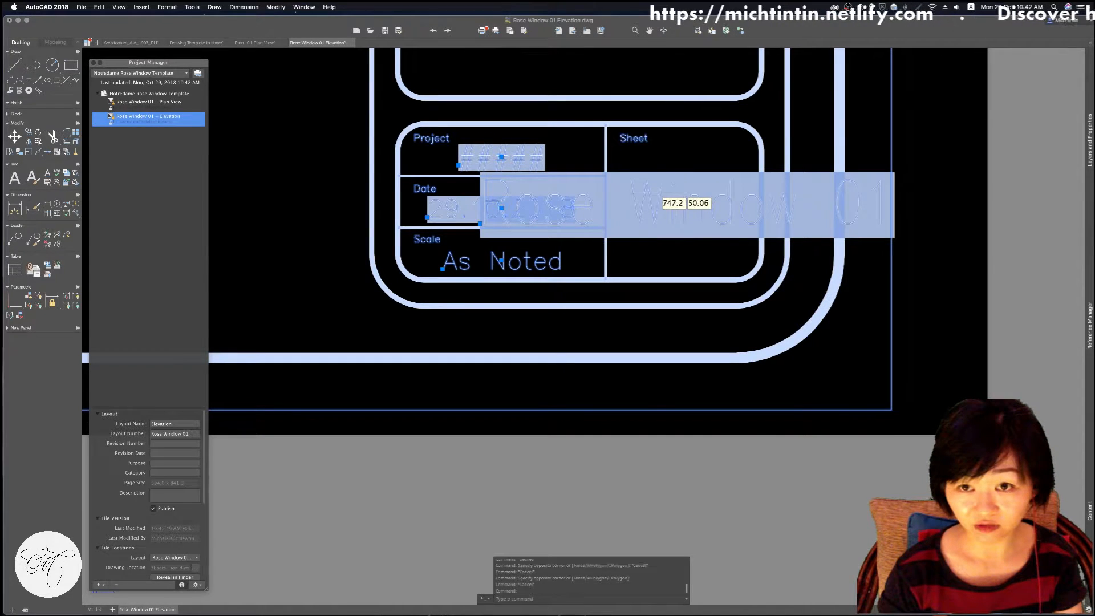
double_click(662, 186)
key("Escape")
scroll(662, 186, "down", 2)
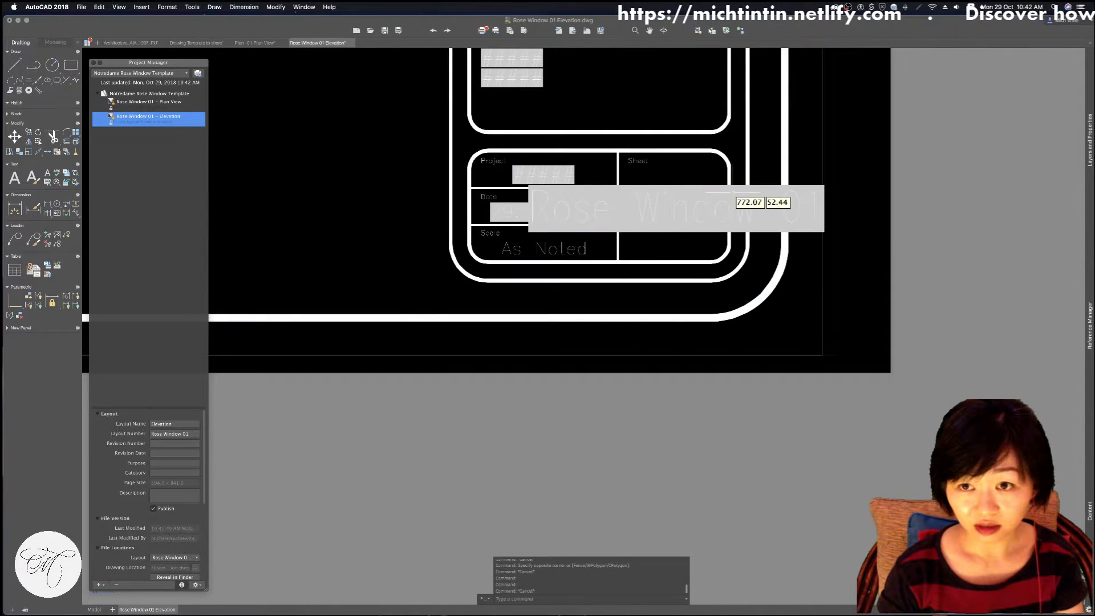
left_click_drag(733, 193, 670, 196)
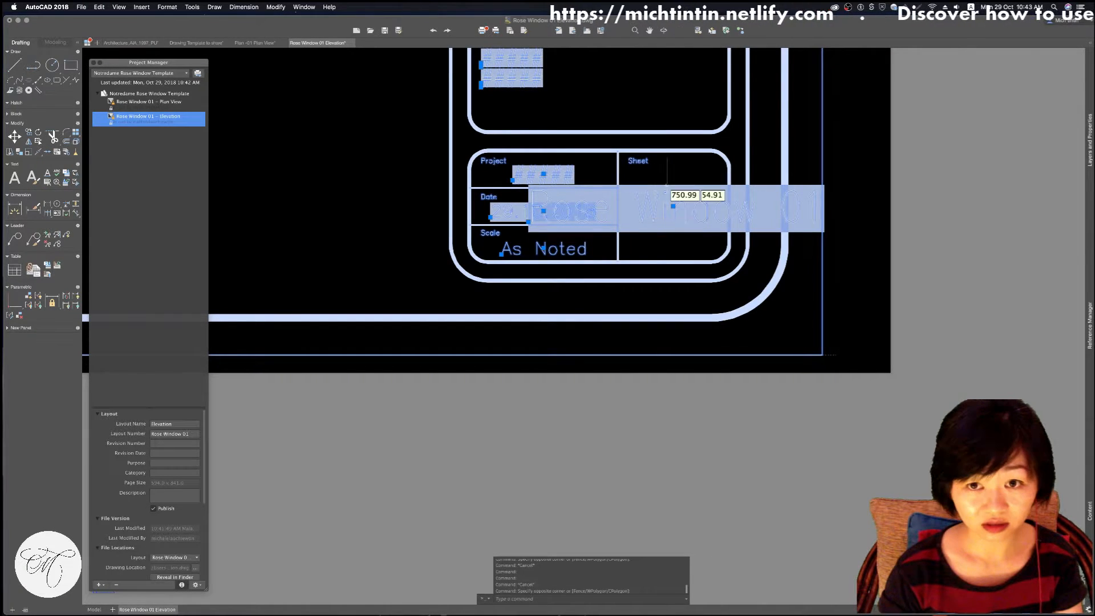
scroll(633, 228, "down", 2)
key("Escape")
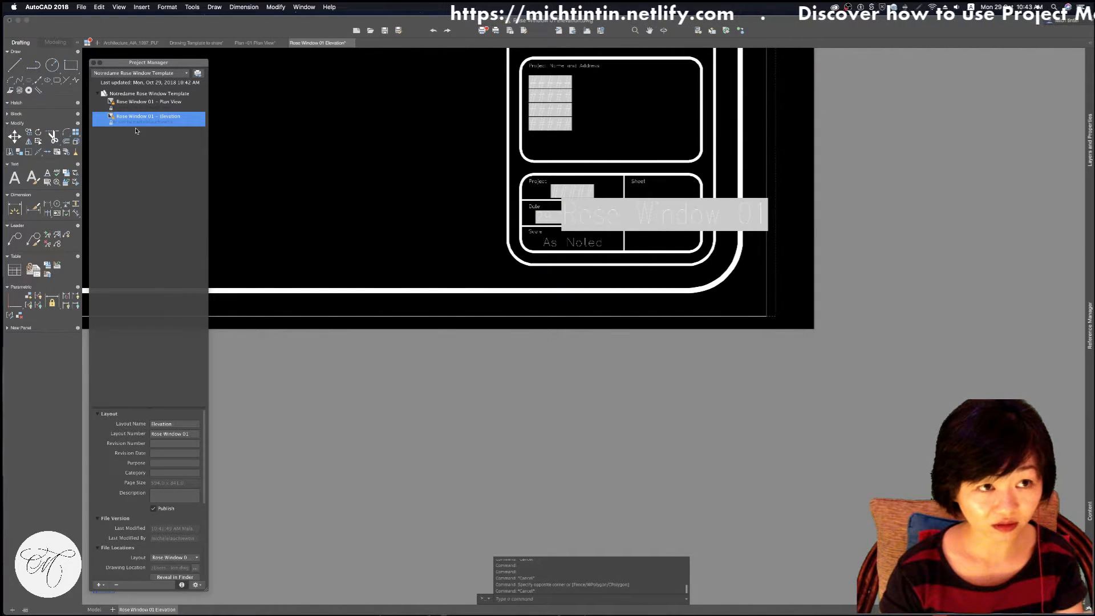
Start a new layout under the Notredame Rose Window Template project and set its layout number to Rose Window 01
left_click(141, 93)
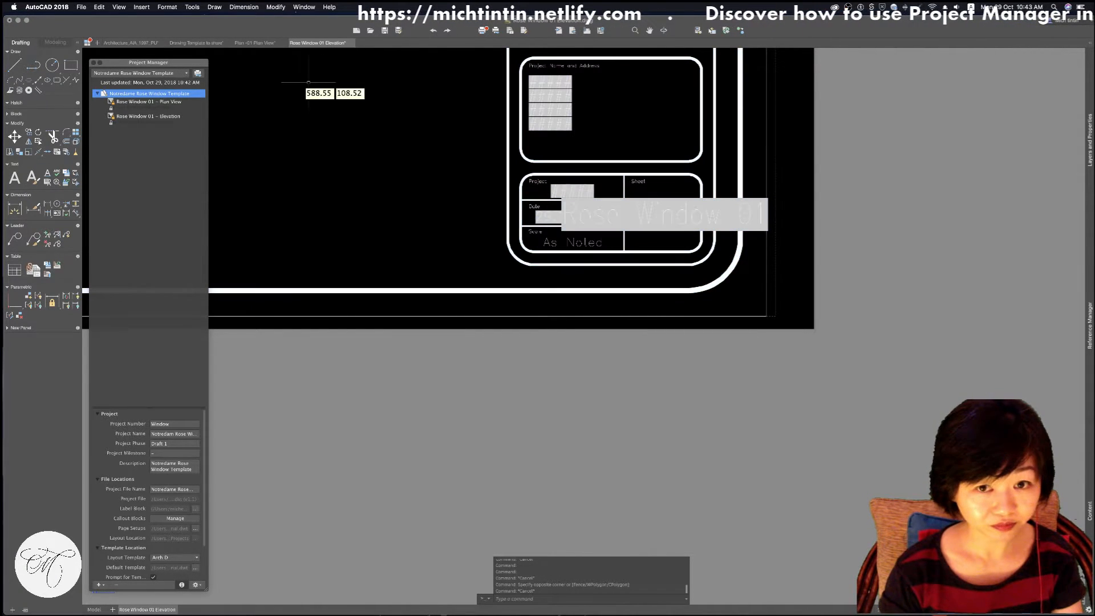
left_click(135, 118)
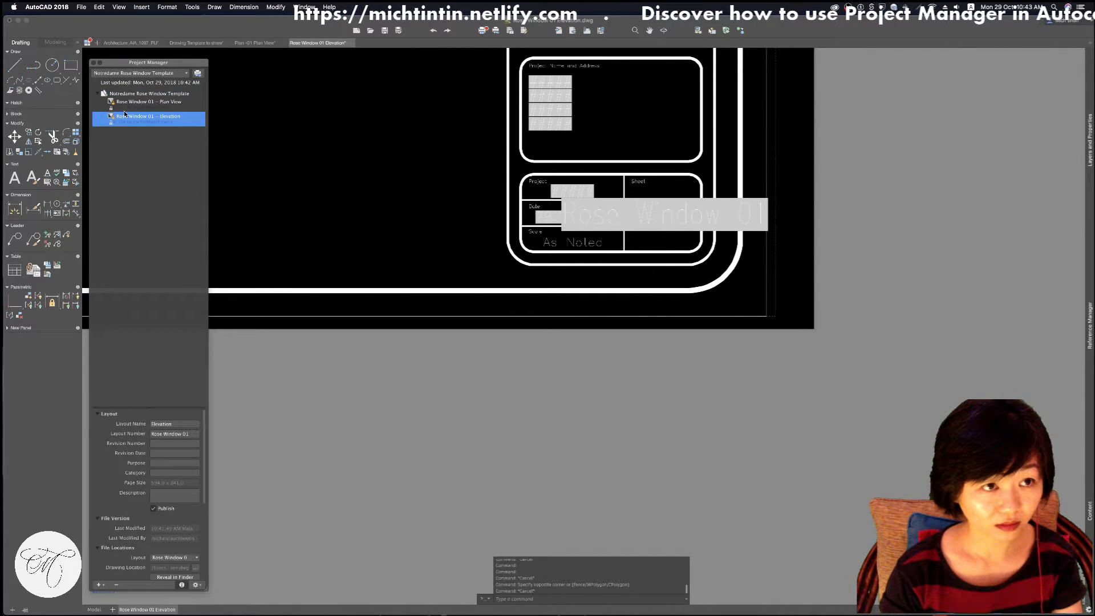
right_click(155, 95)
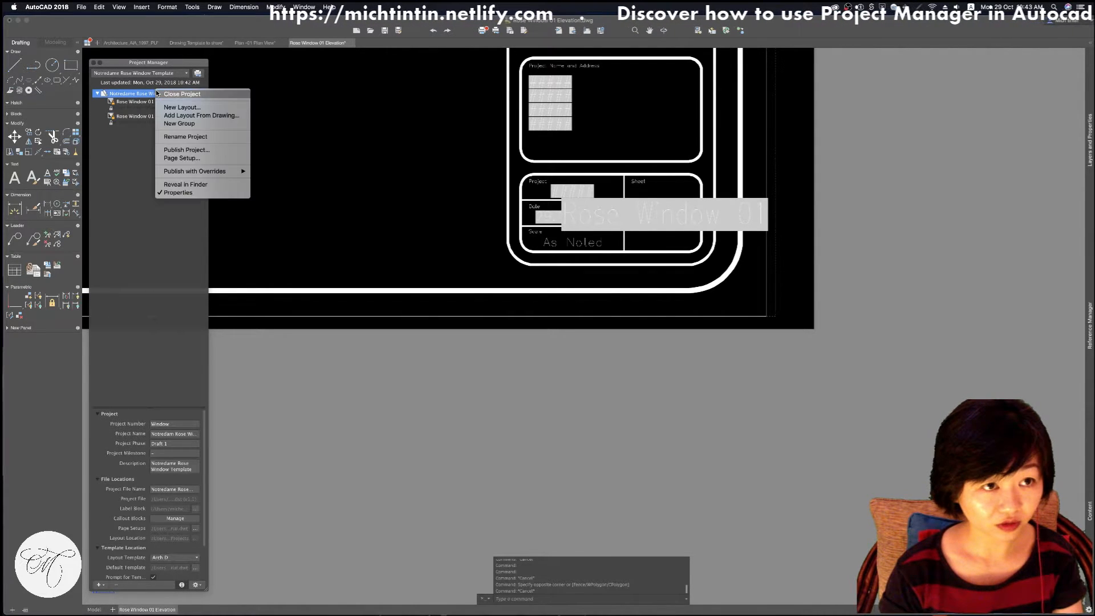
left_click(181, 107)
type("Roe")
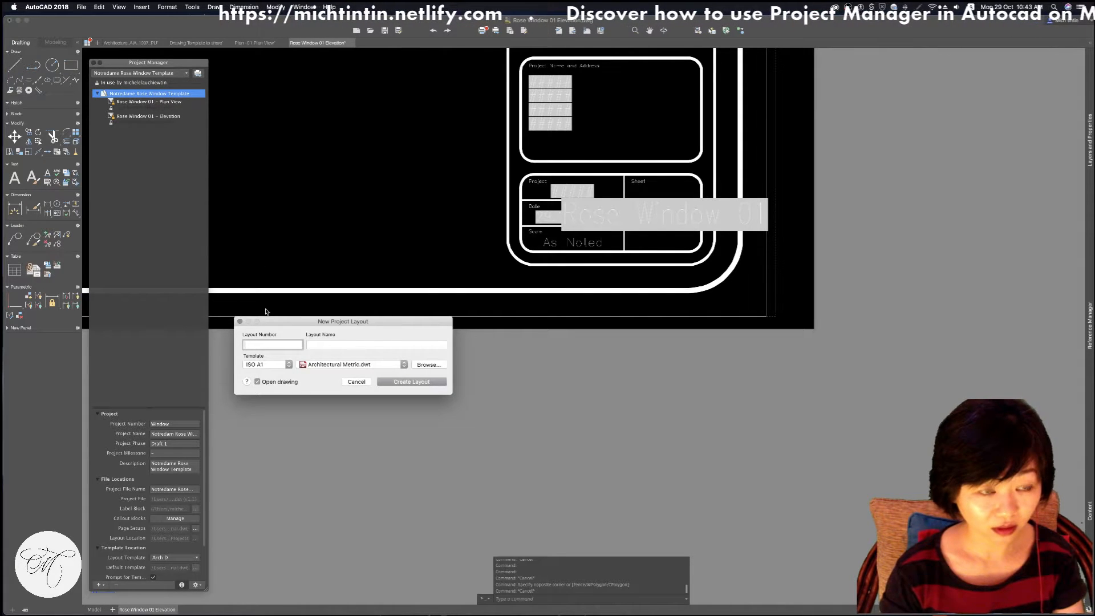
key("BackSpace")
type("se Window")
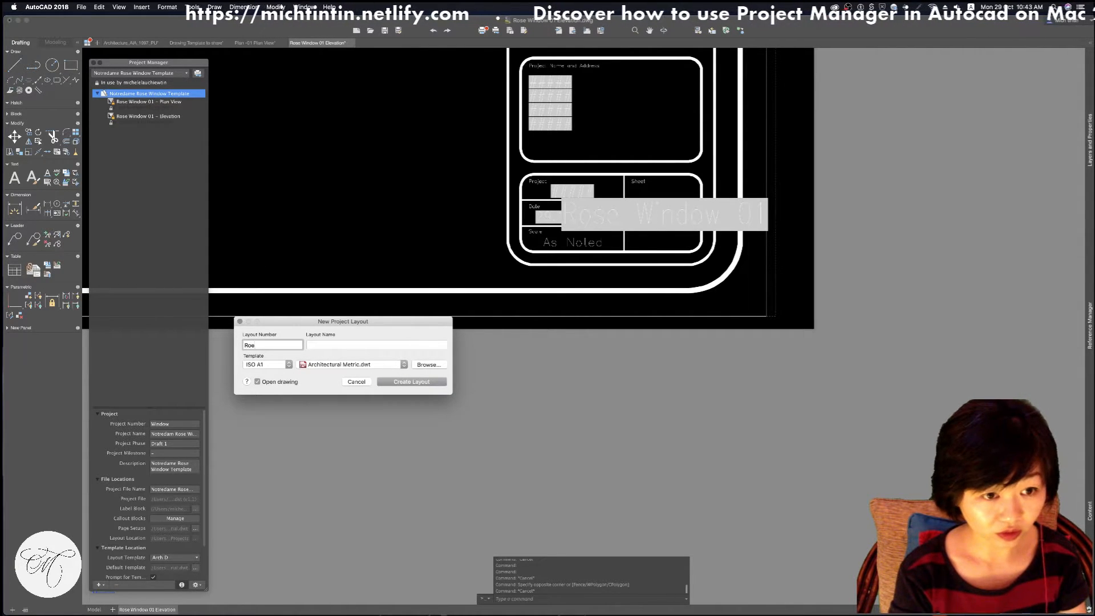
key("BackSpace")
key("BackSpace")
key("BackSpace")
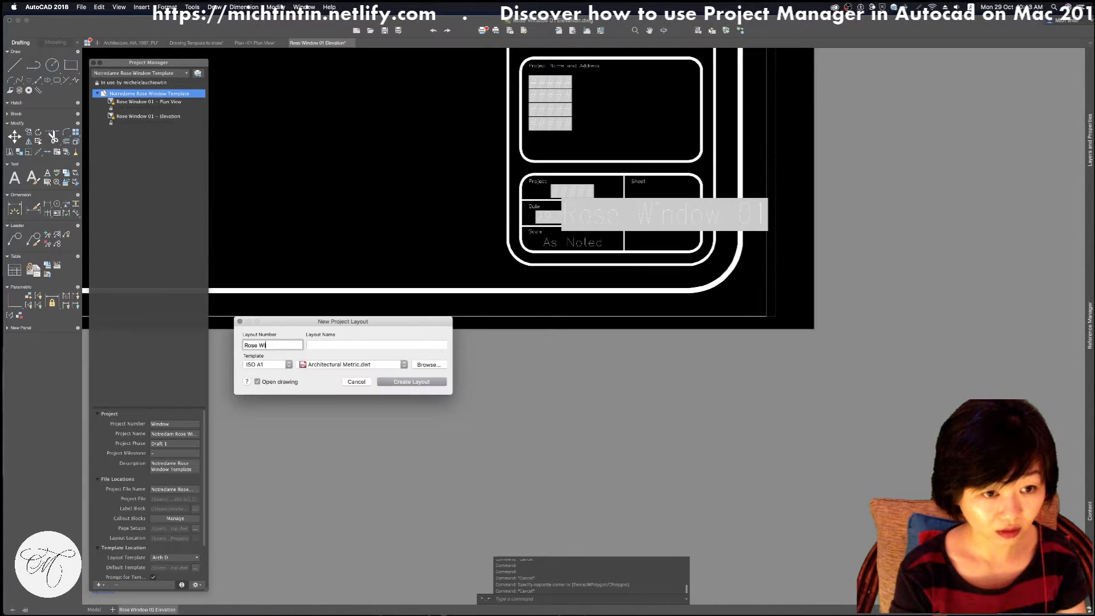
type("dow")
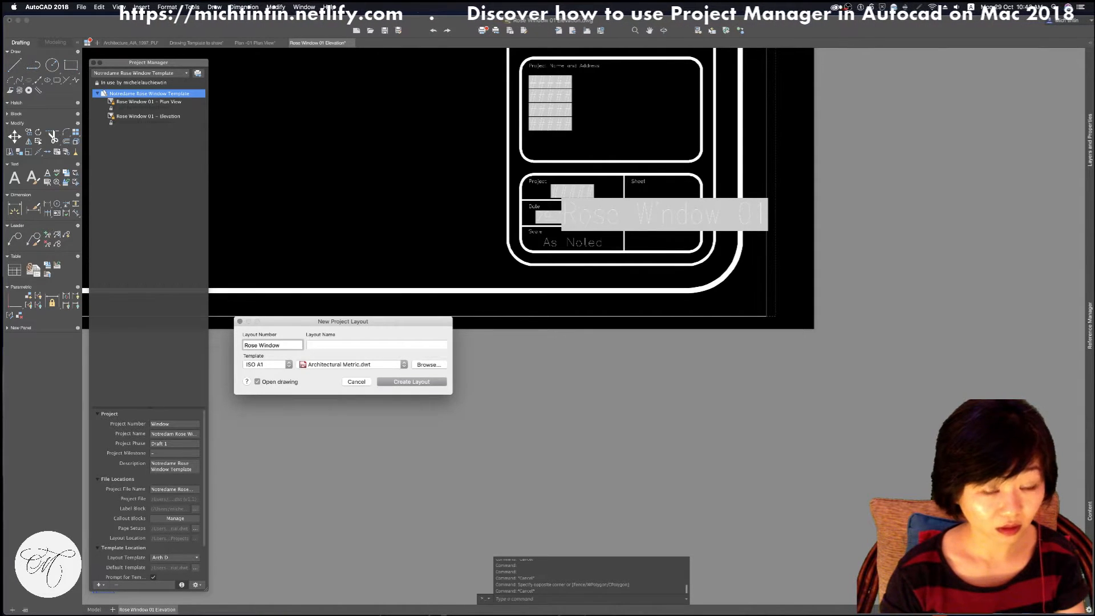
type(" 01")
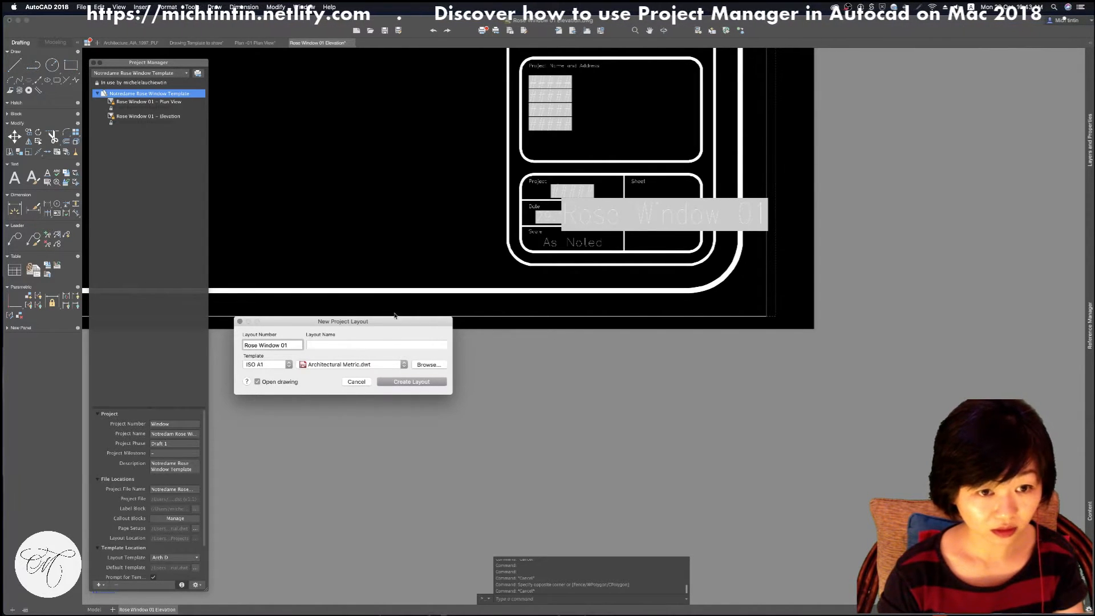
Name the new layout Enlarged Detail of Window
left_click(382, 348)
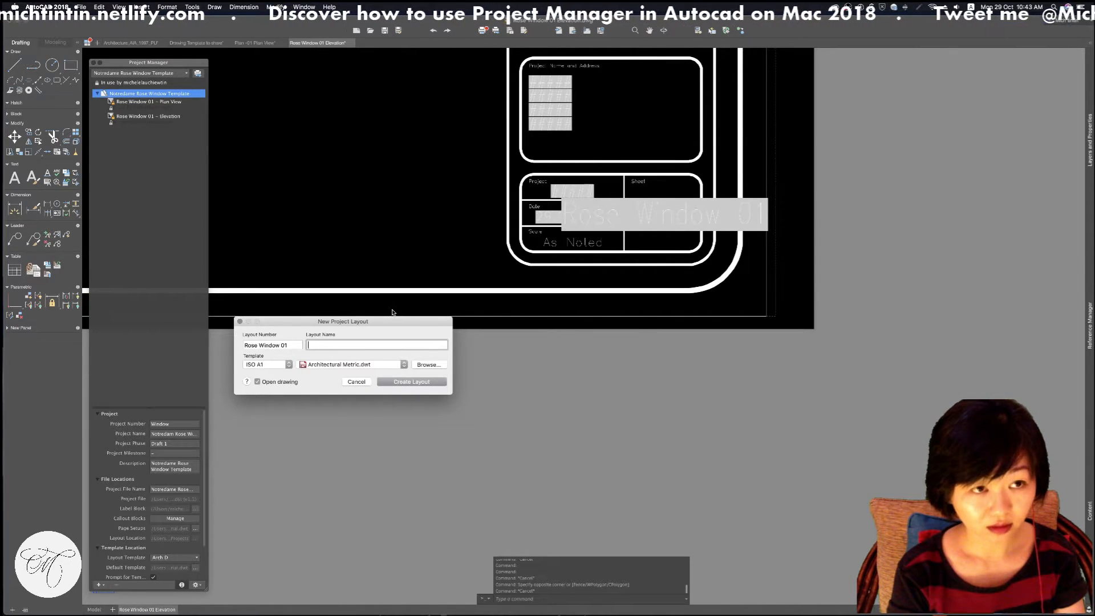
type("Detail")
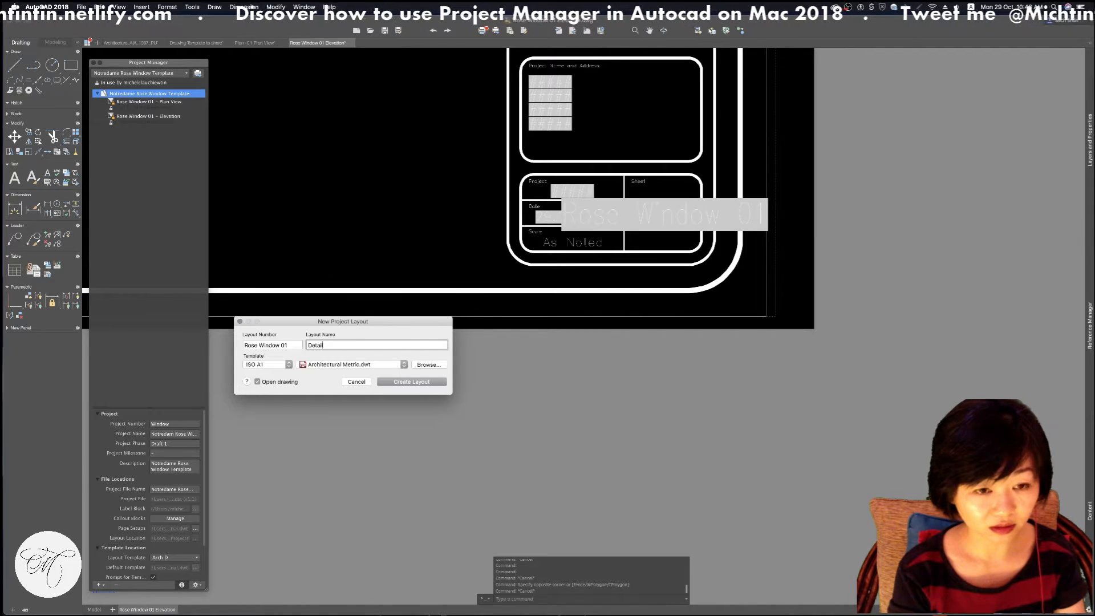
type("Enlarged")
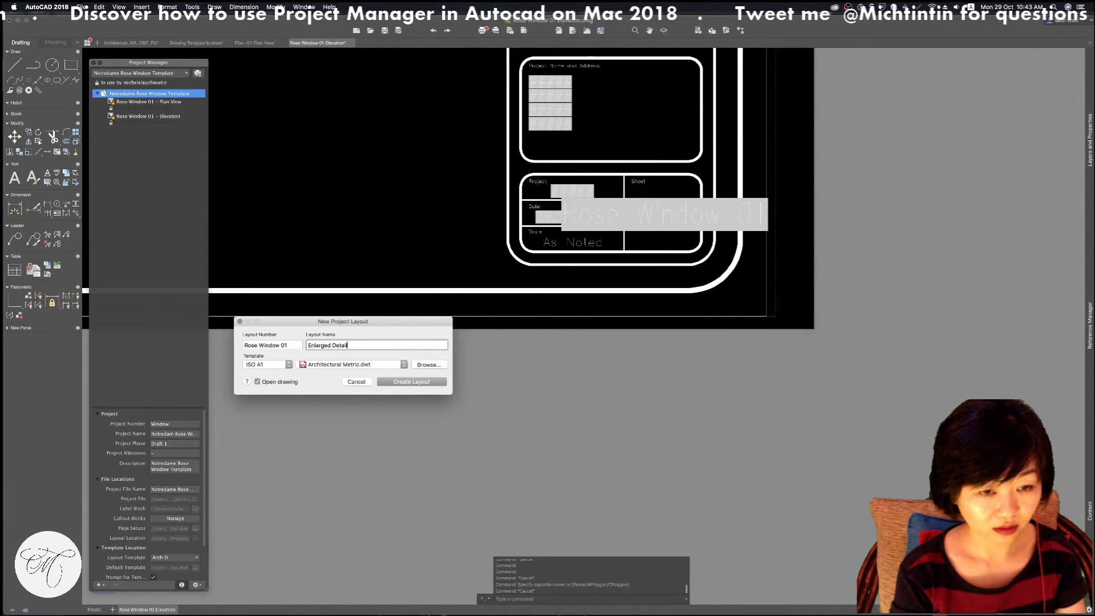
type("of")
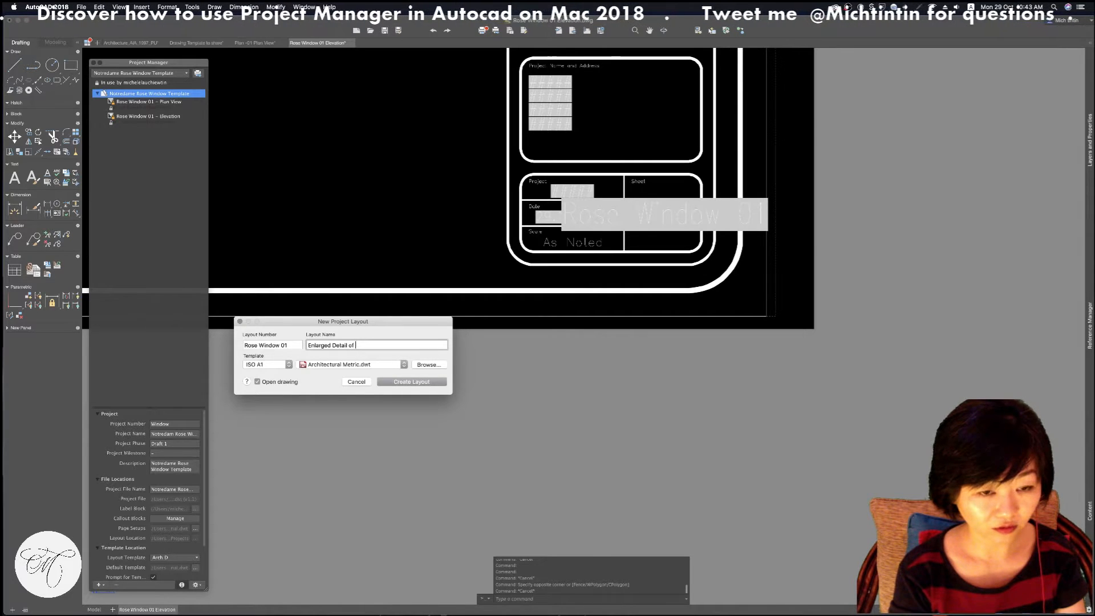
type(" Window")
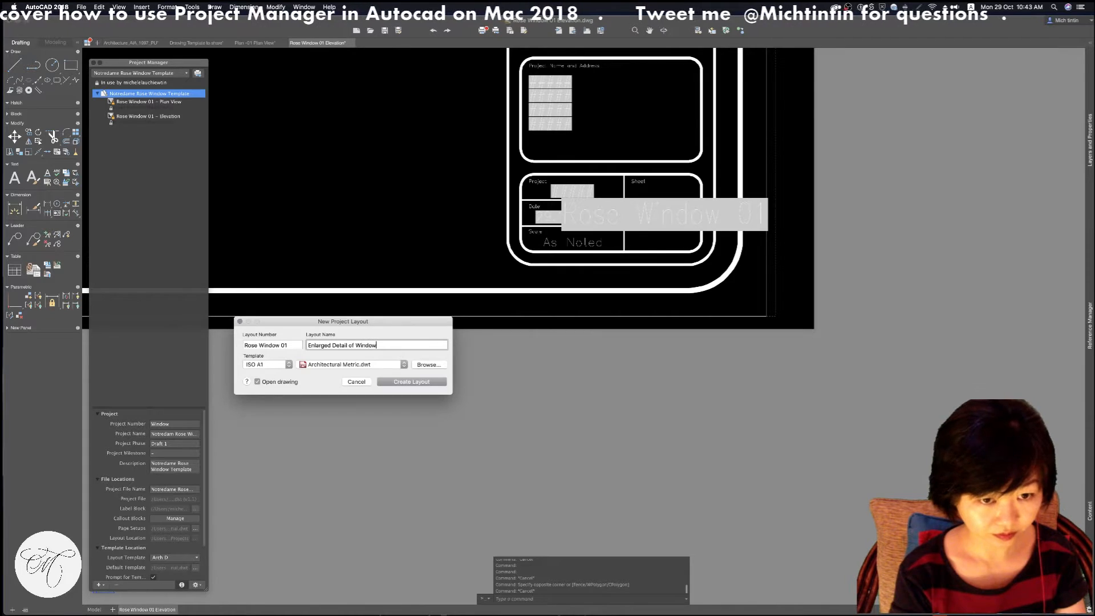
Create the layout from the Architectural Metric.dwt ISO A1 template, saving the drawing as Rose Window 01 Enlarged Detail of Window in AutoCAD Projects
left_click(413, 382)
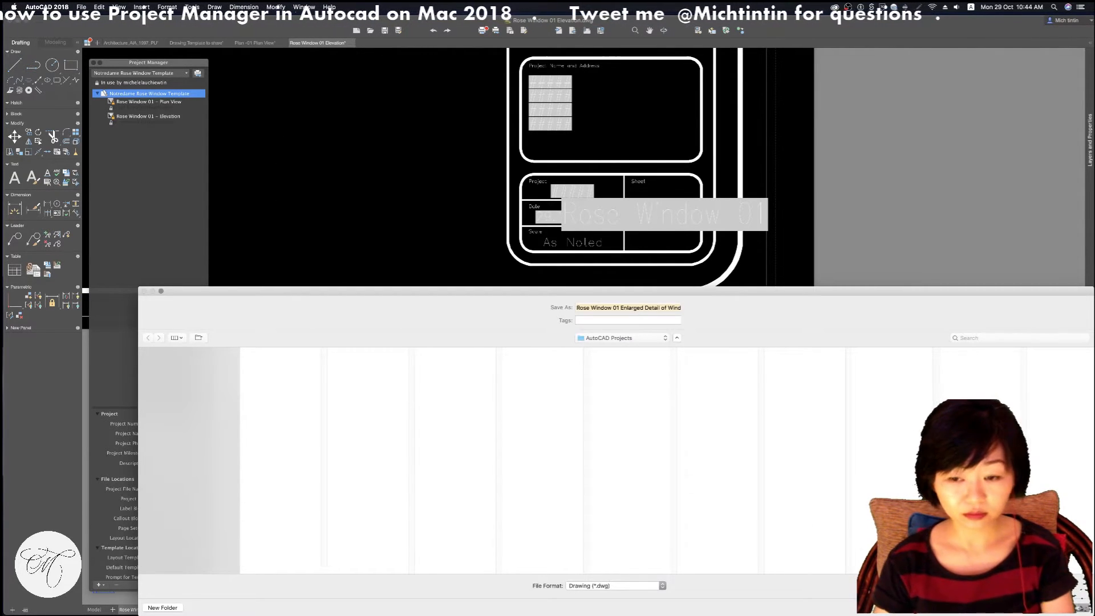
left_click(1075, 608)
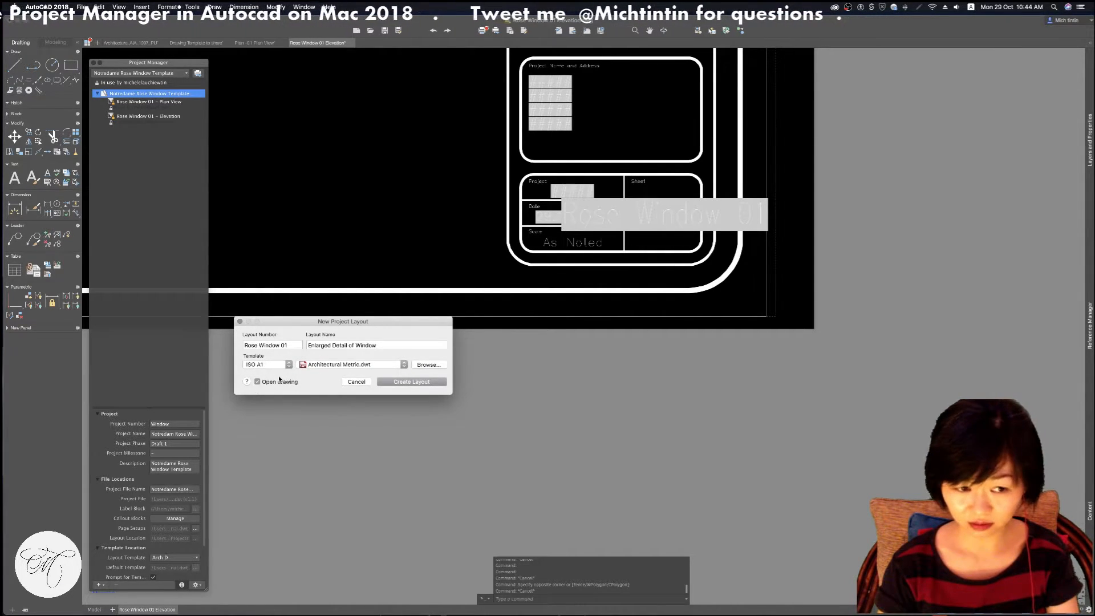
left_click(399, 365)
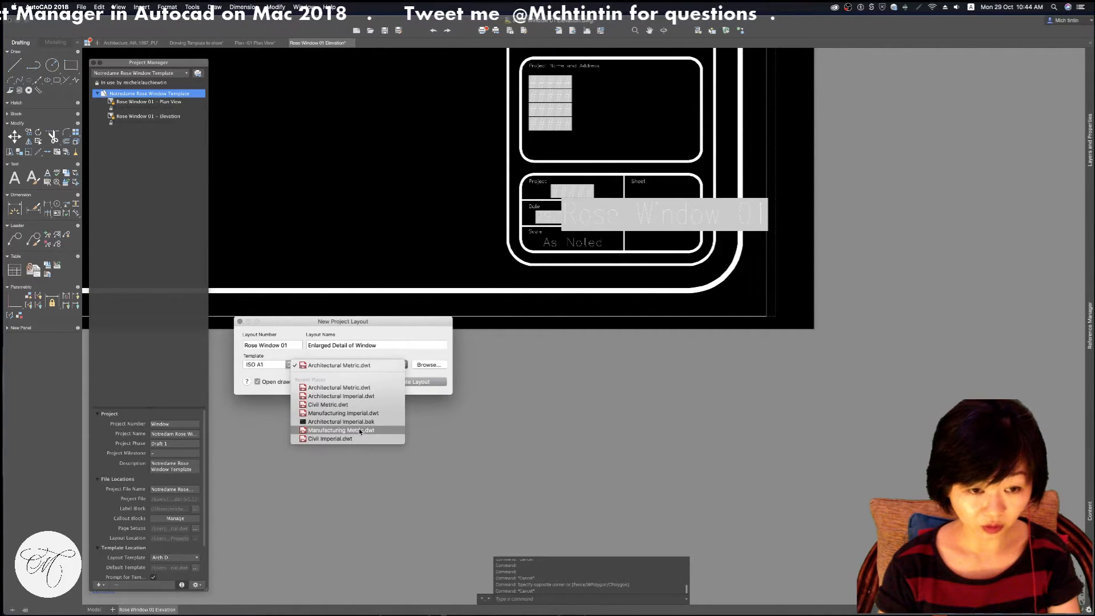
left_click(359, 365)
left_click(364, 366)
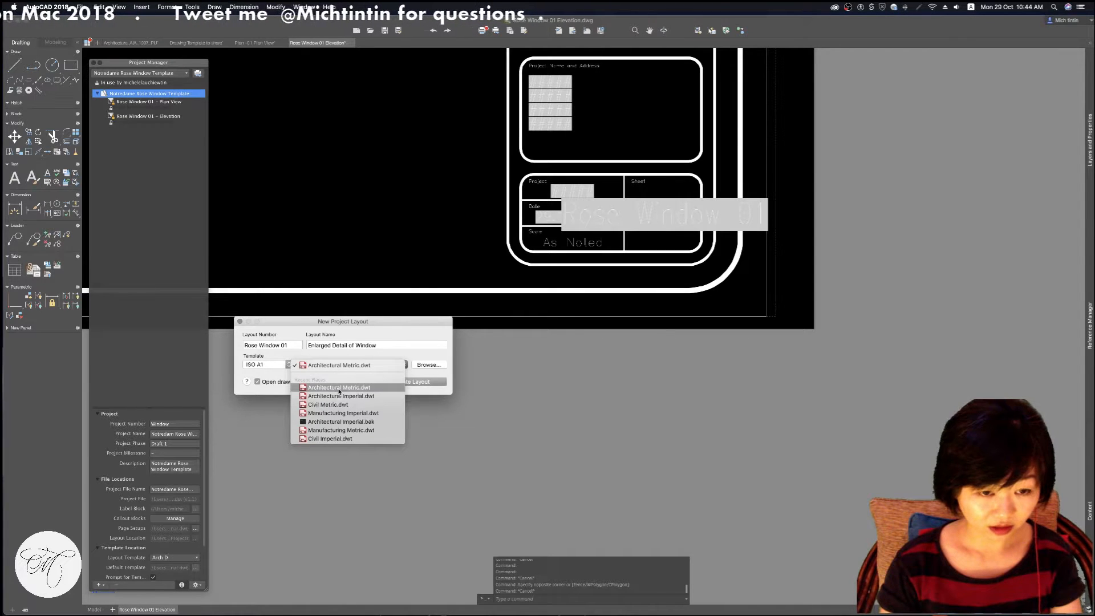
left_click(396, 358)
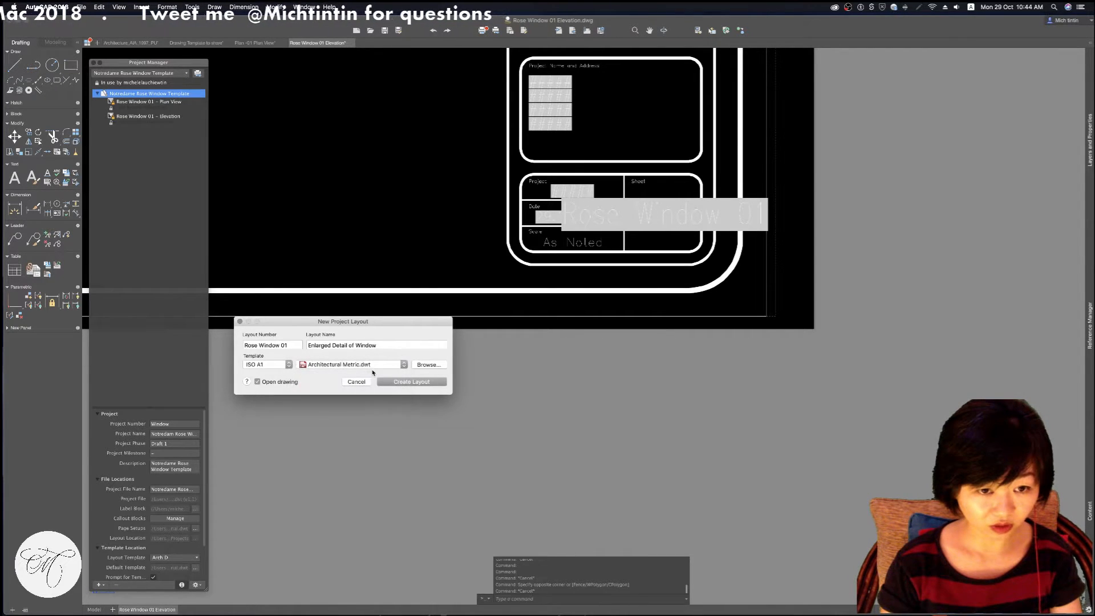
left_click(420, 382)
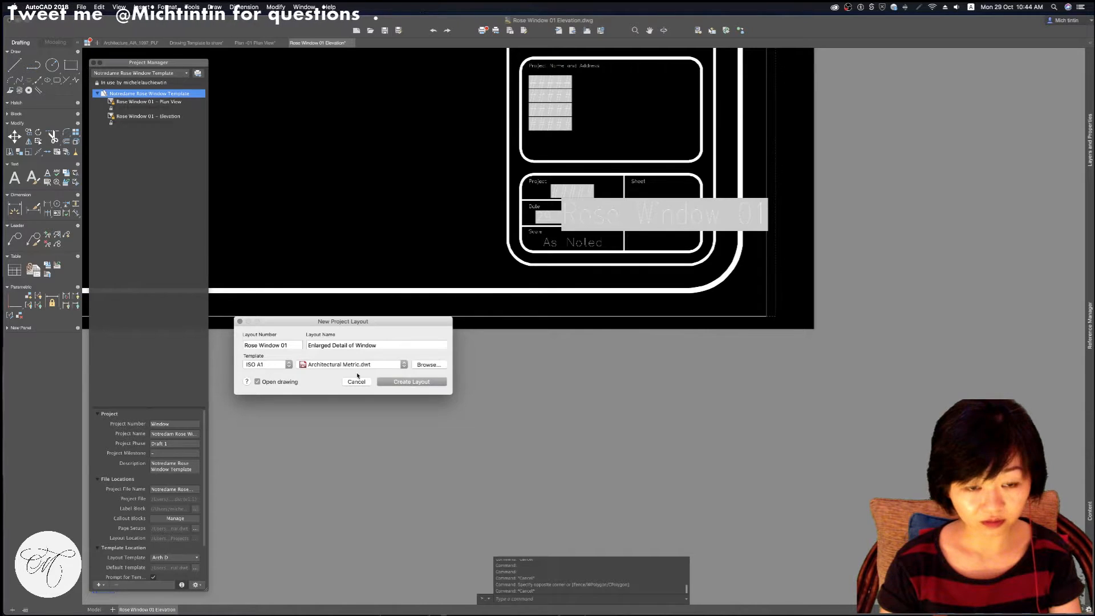
left_click(402, 382)
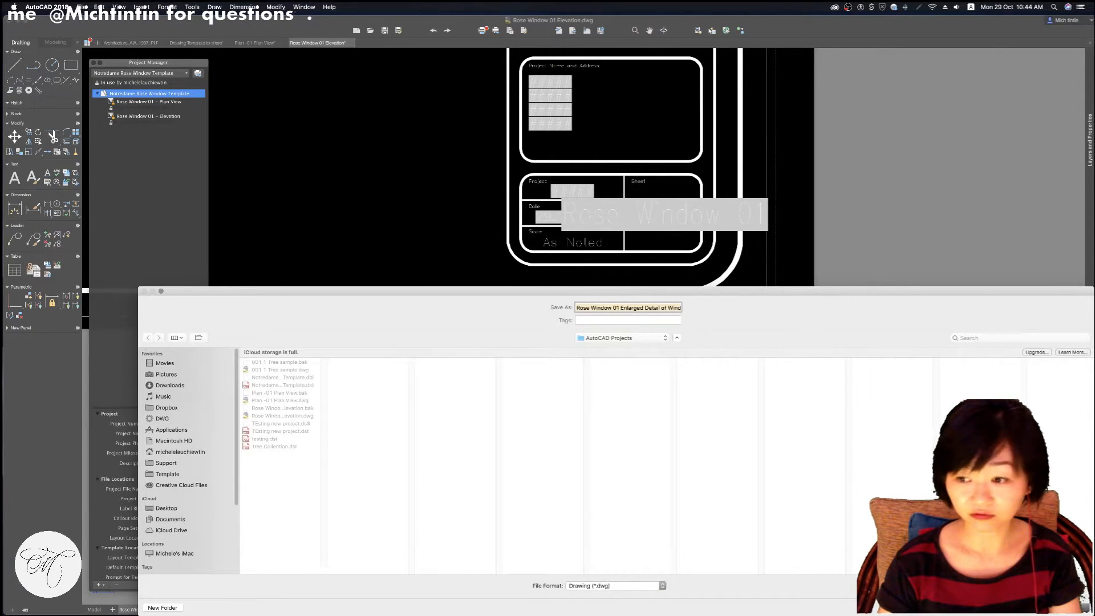
key("Return")
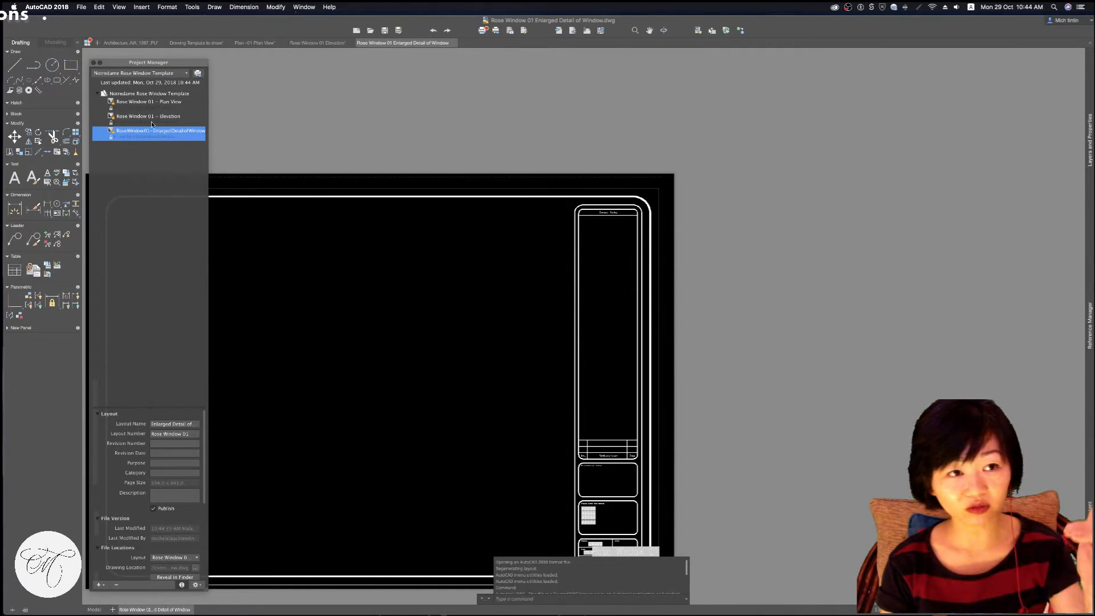
View the layout properties of the Enlarged Detail of Window and Plan View entries in the project
left_click(162, 151)
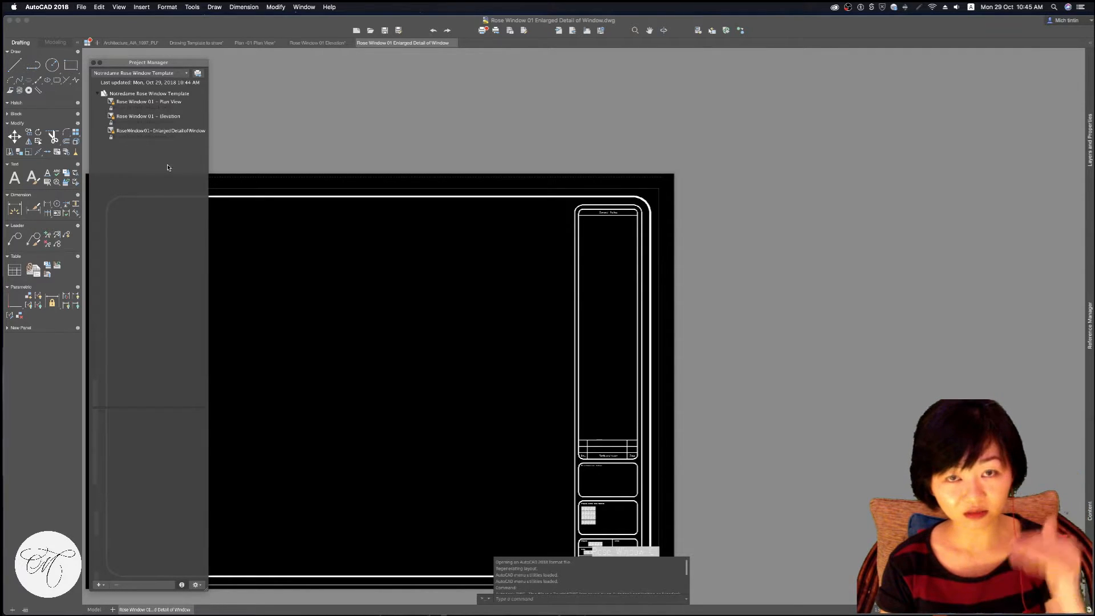
left_click(157, 136)
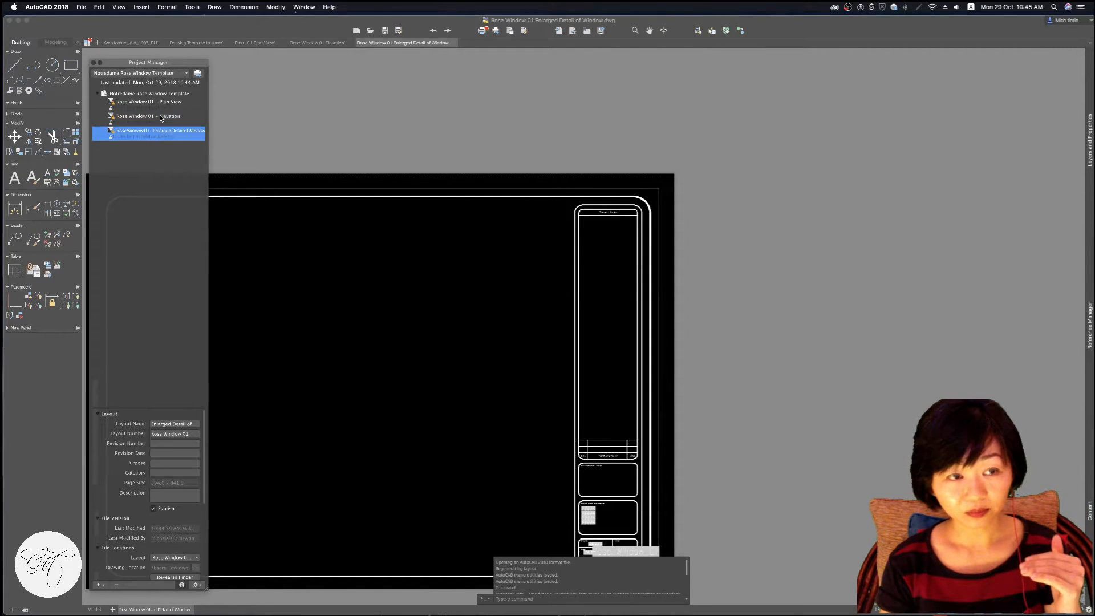
left_click(168, 106)
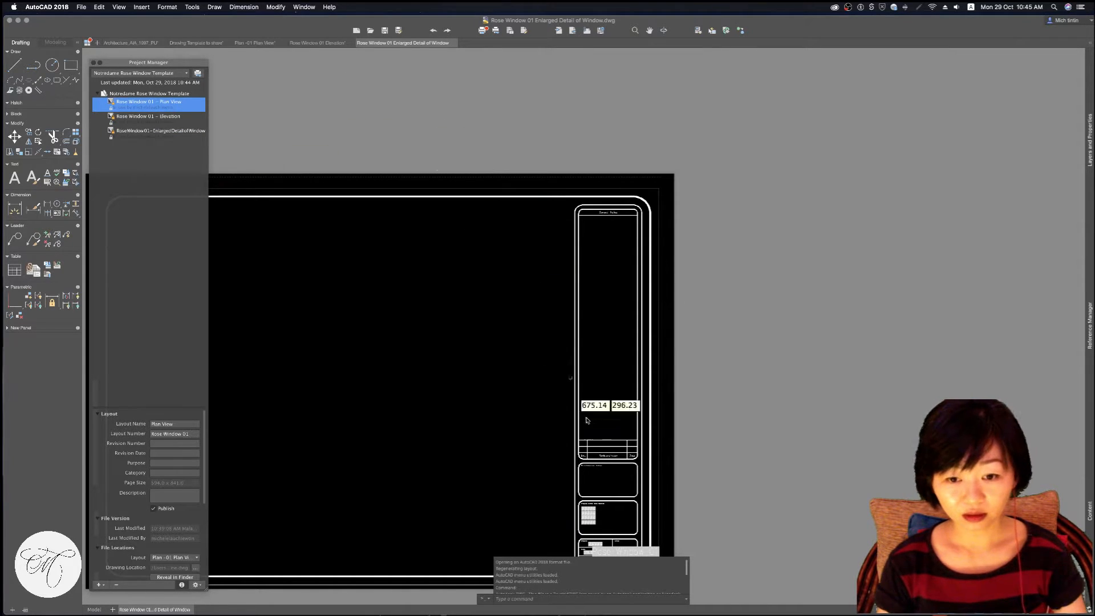
Examine the title block of the Enlarged Detail of Window sheet, including its project, date, scale and sheet fields
scroll(602, 489, "up", 10)
scroll(621, 285, "down", 10)
scroll(608, 454, "up", 5)
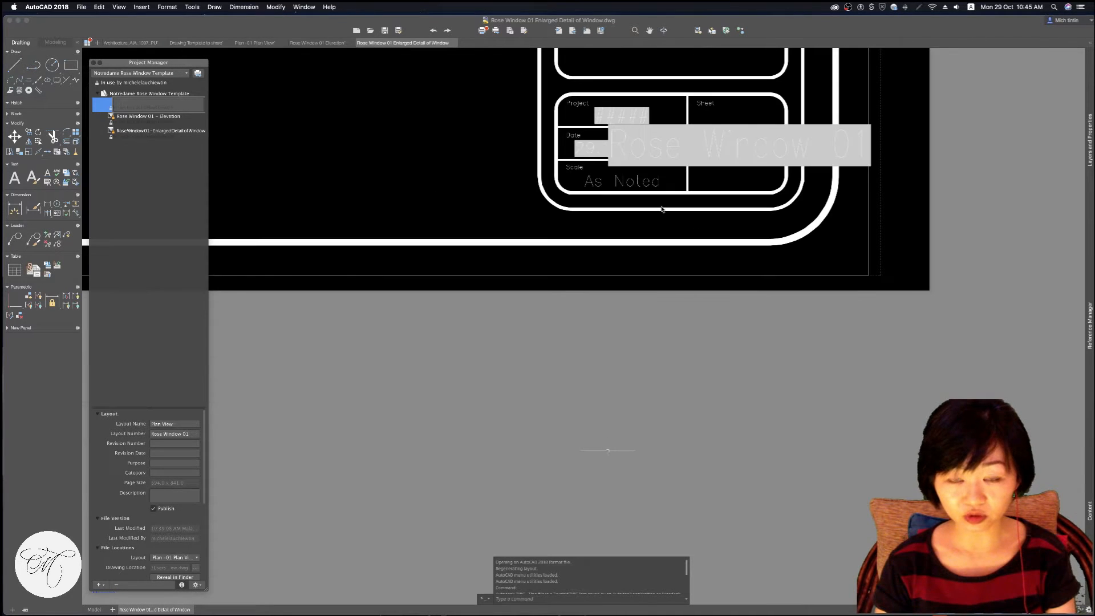
scroll(643, 150, "up", 2)
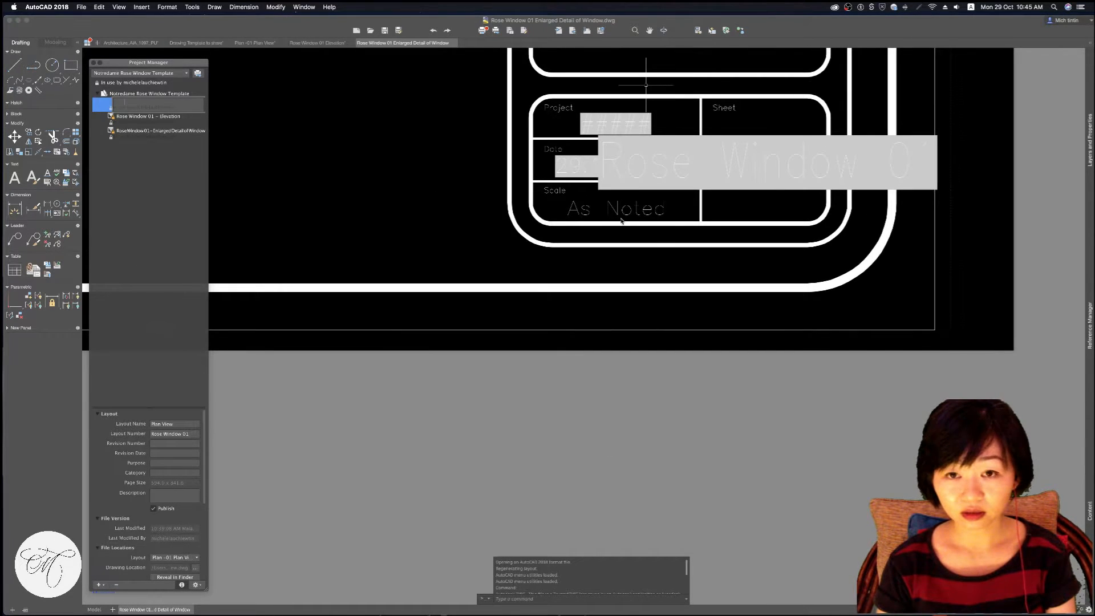
scroll(607, 272, "down", 6)
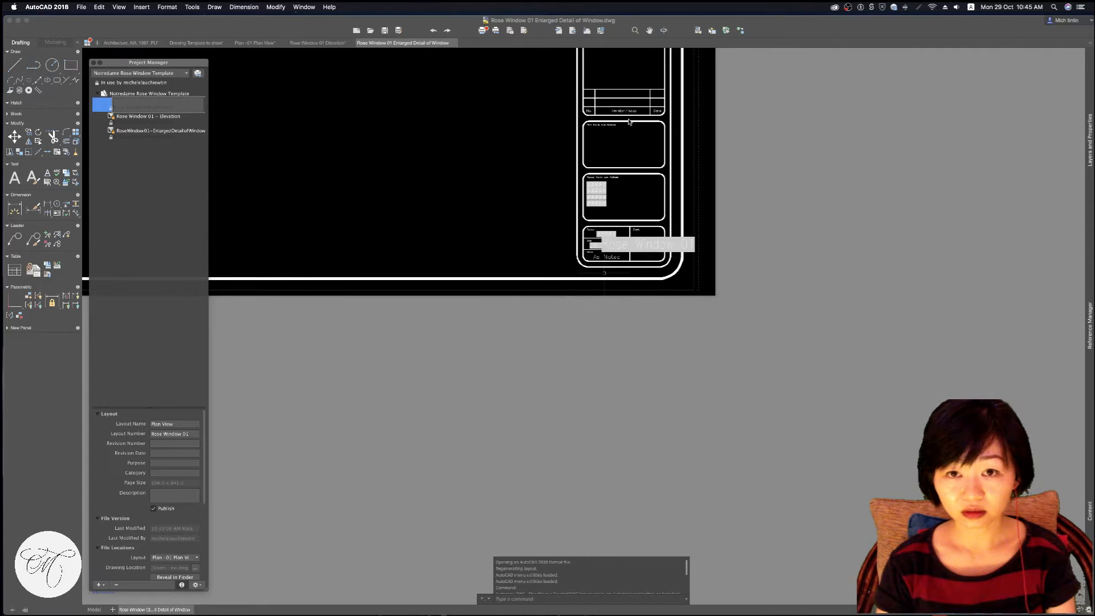
scroll(639, 119, "up", 5)
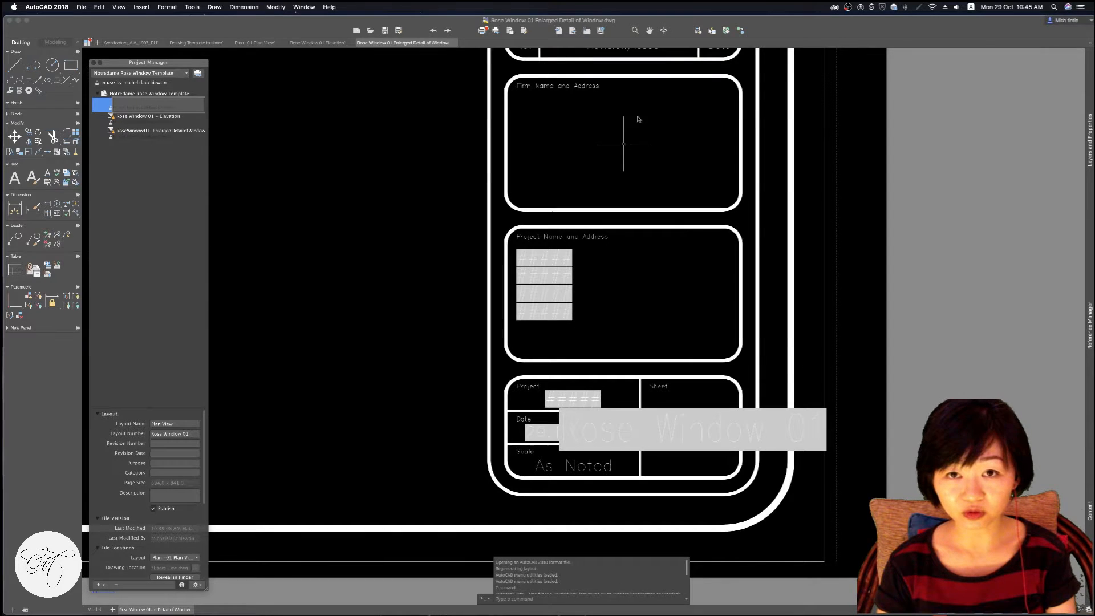
left_click(139, 164)
left_click(593, 188)
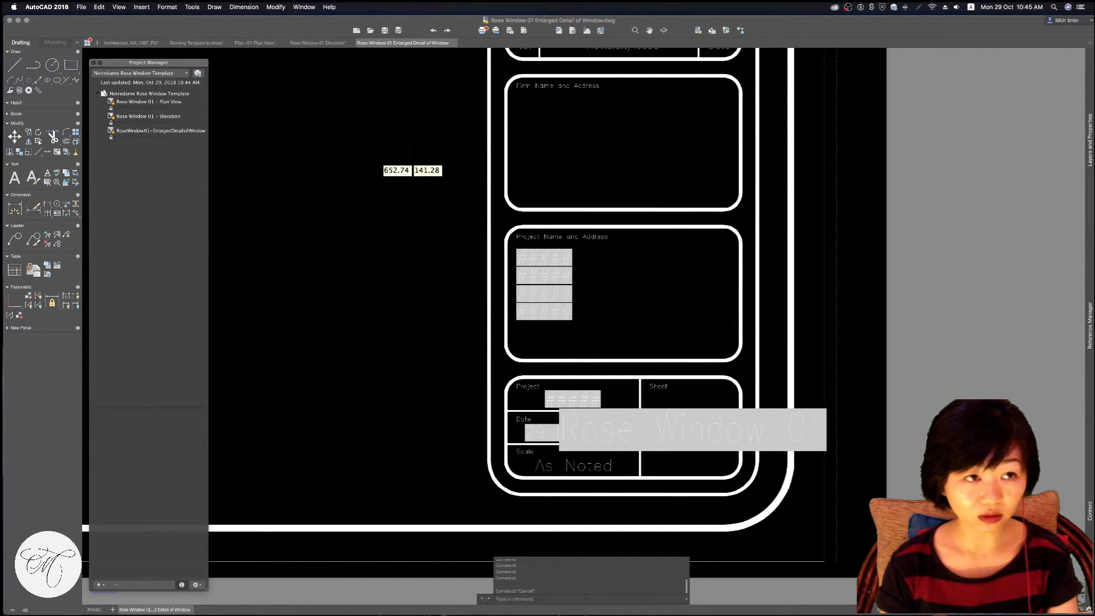
Check the whole sheet against the Plan View entry in the project and inspect the title block's placeholder fields
left_click(150, 104)
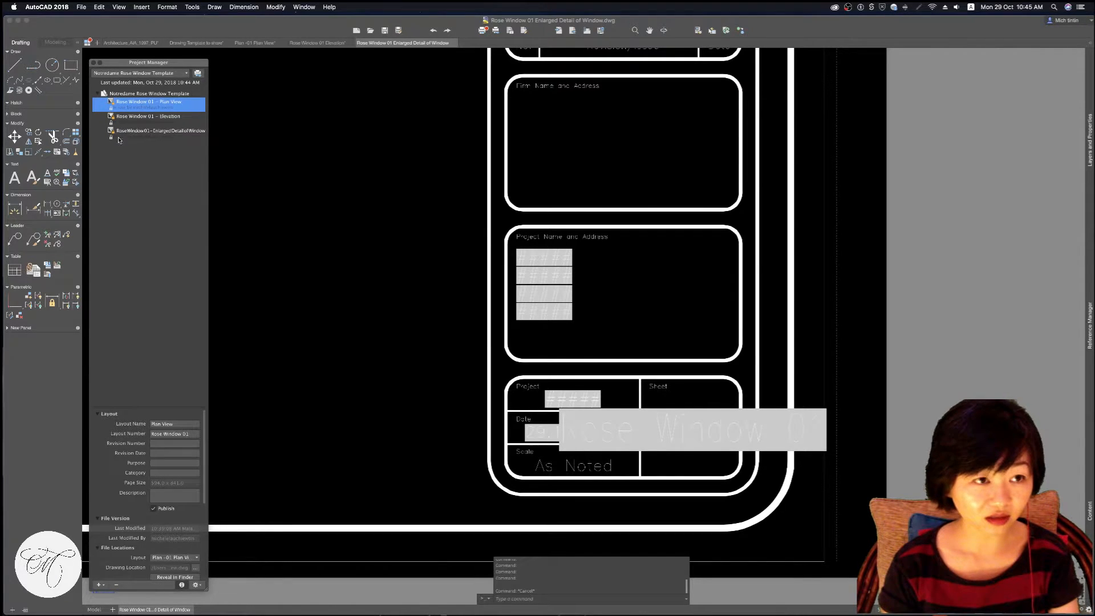
scroll(333, 207, "down", 5)
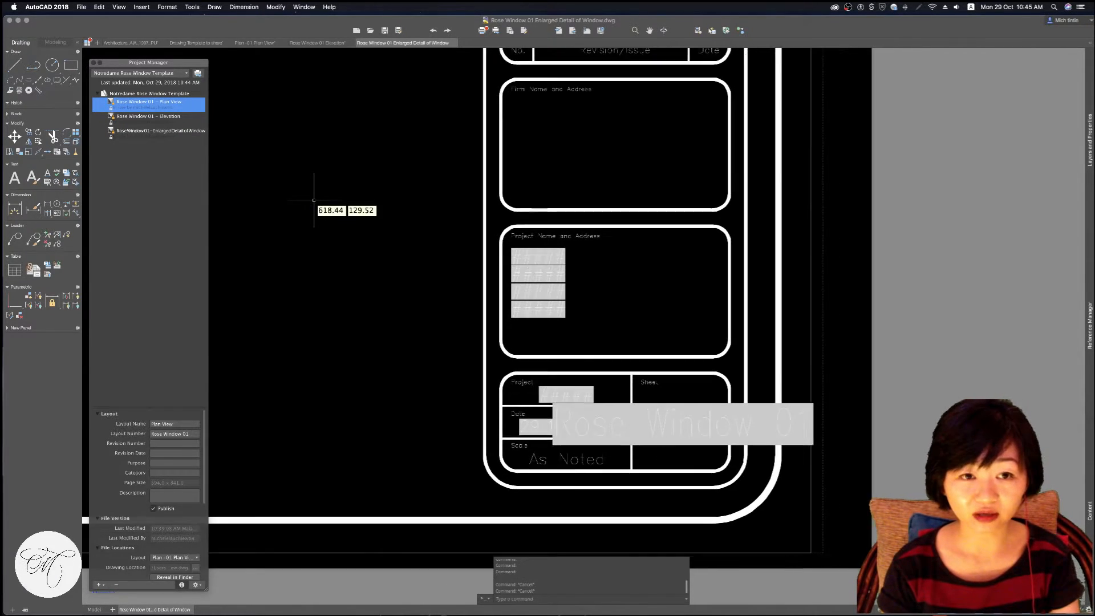
middle_click_drag(334, 206, 726, 384)
key("Escape")
key("Escape")
key("Escape")
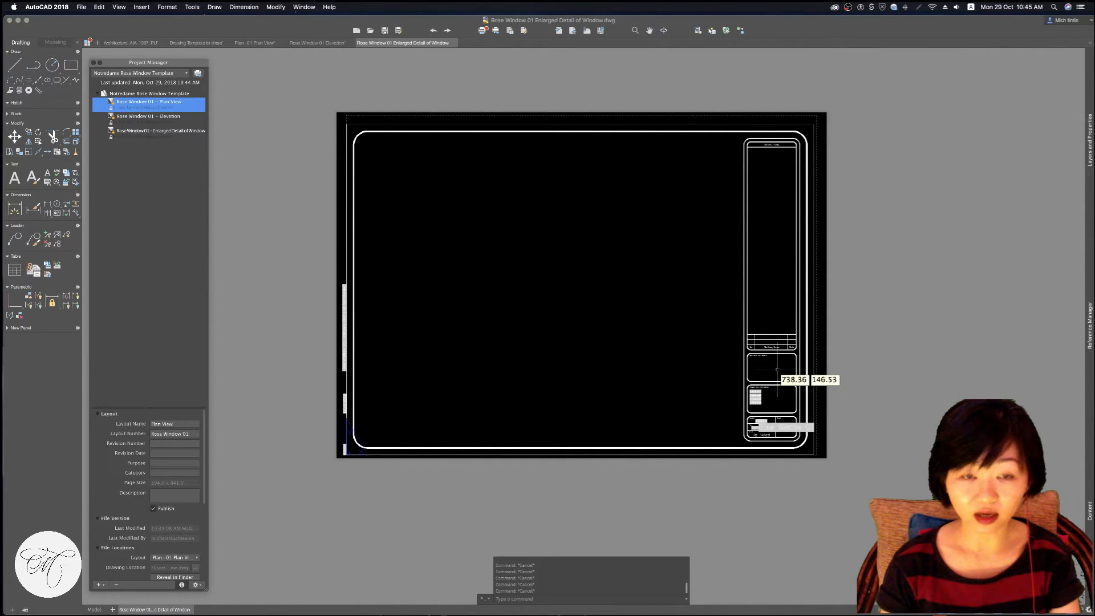
middle_click_drag(609, 379, 417, 238)
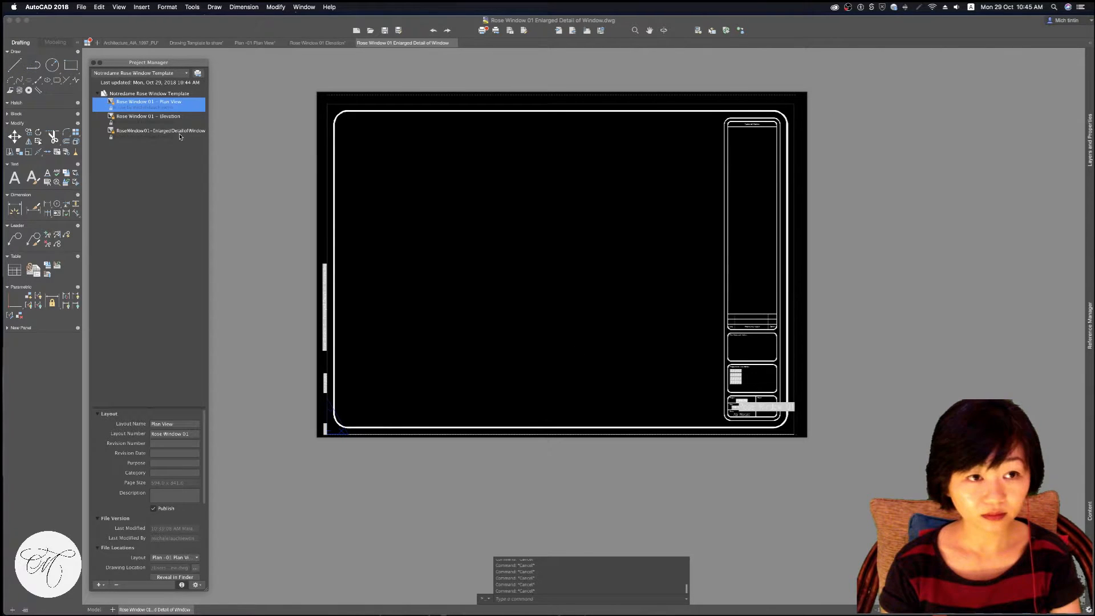
scroll(741, 402, "up", 10)
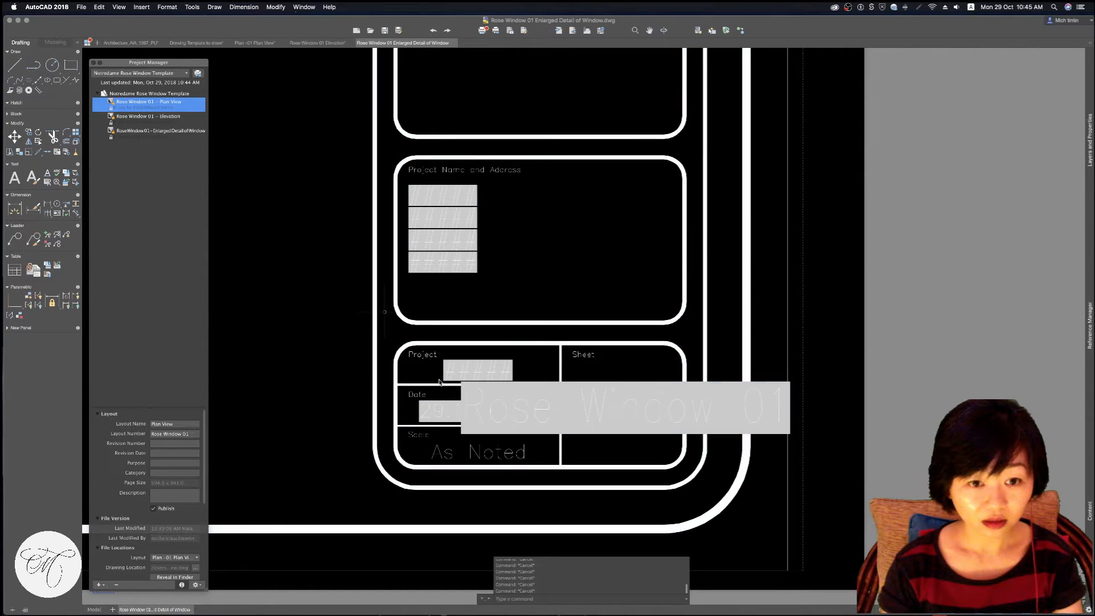
left_click(482, 368)
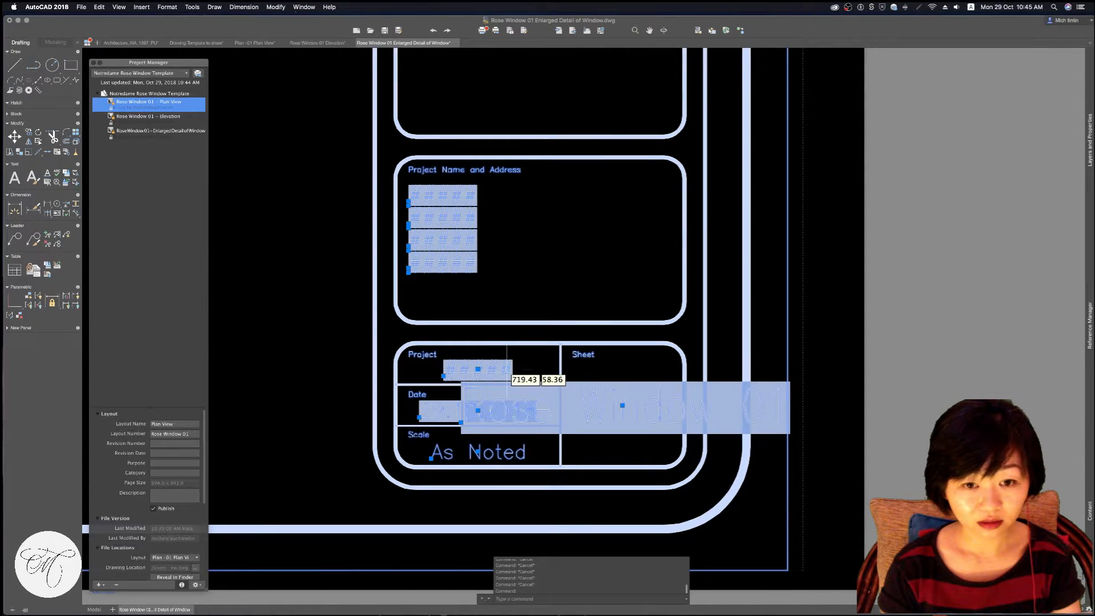
right_click(149, 106)
left_click(146, 102)
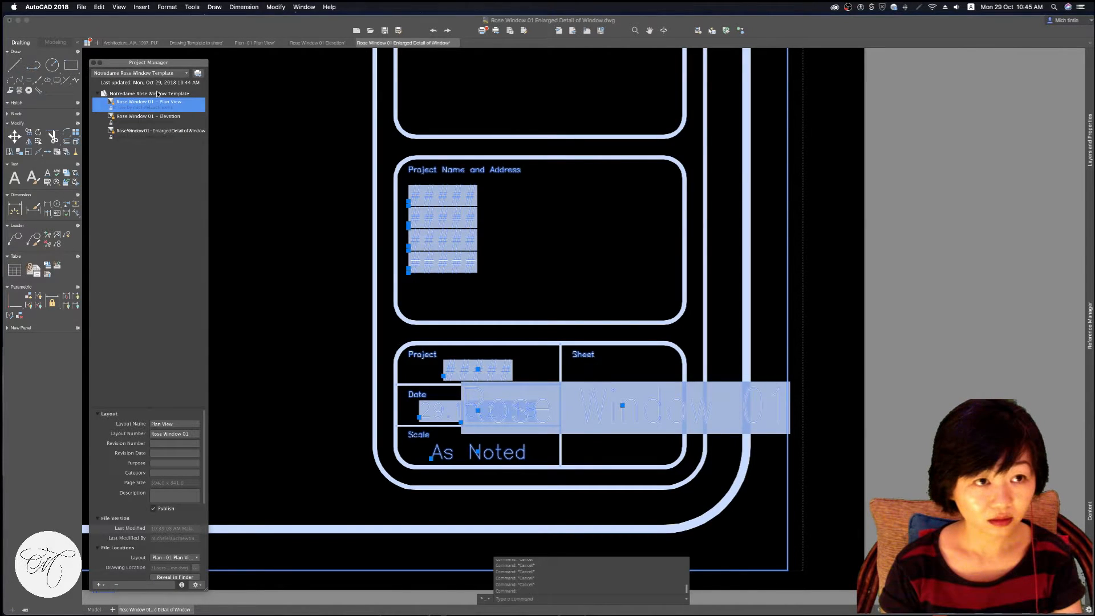
left_click(142, 103)
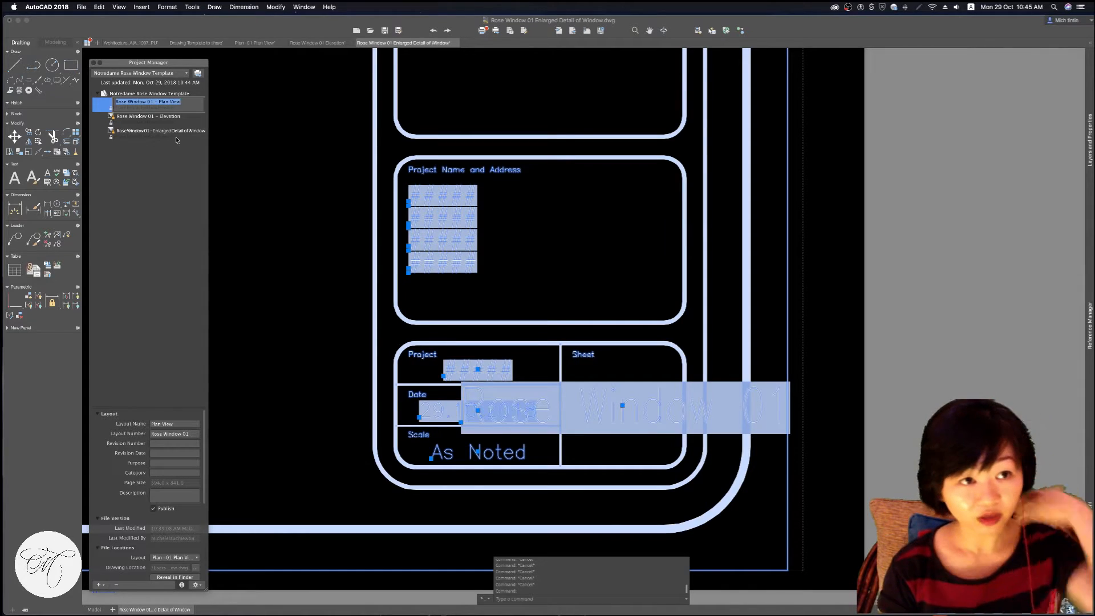
left_click(165, 108)
left_click(163, 105)
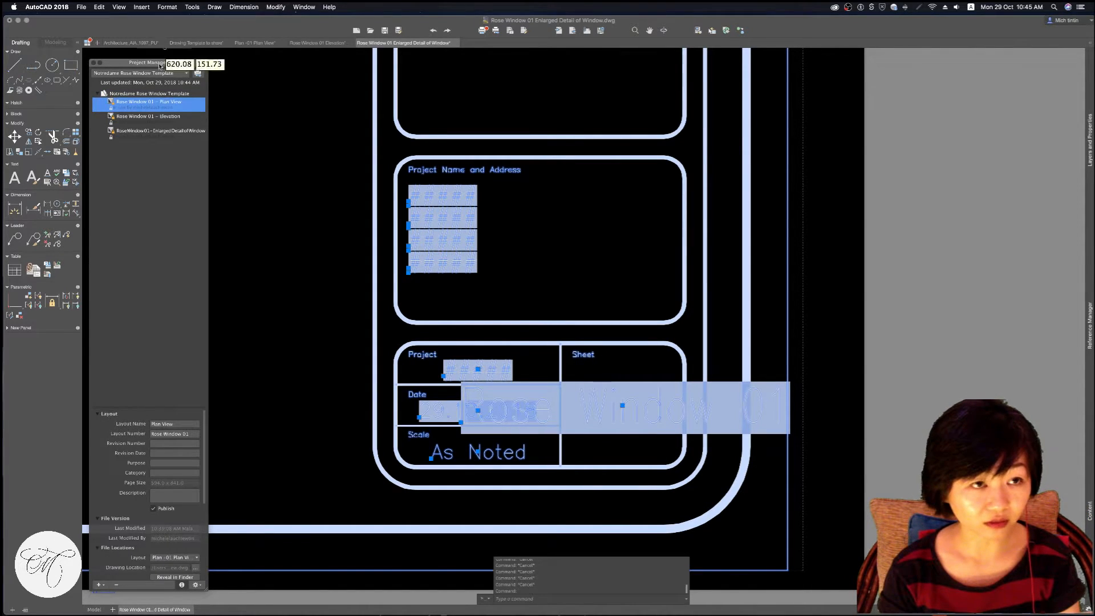
Review the Notredame Rose Window Template project's properties and the Plan View layout's properties
left_click(154, 94)
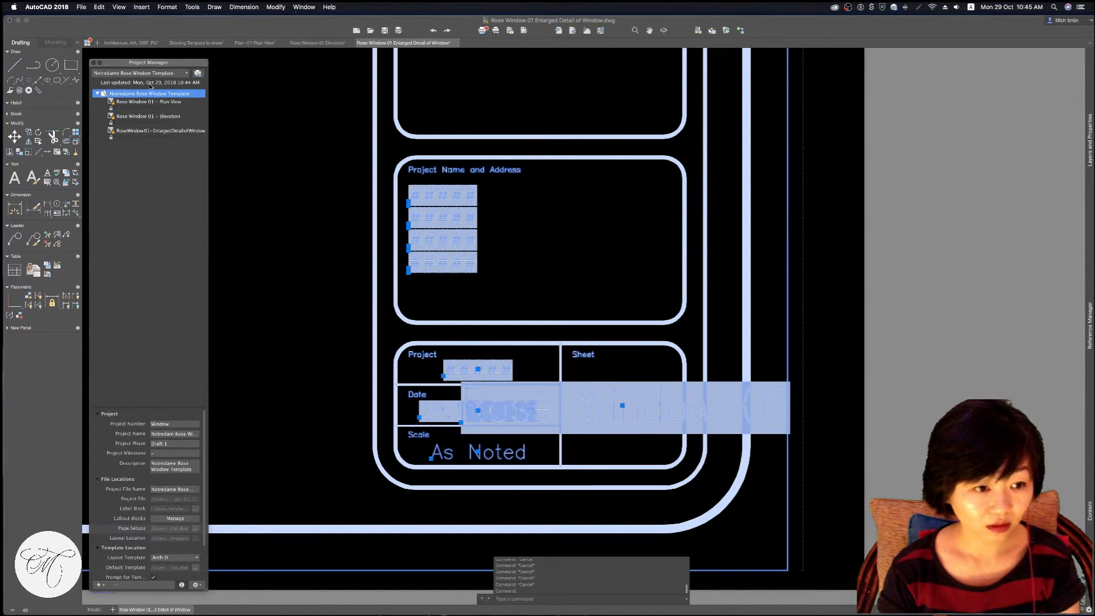
scroll(159, 439, "down", 3)
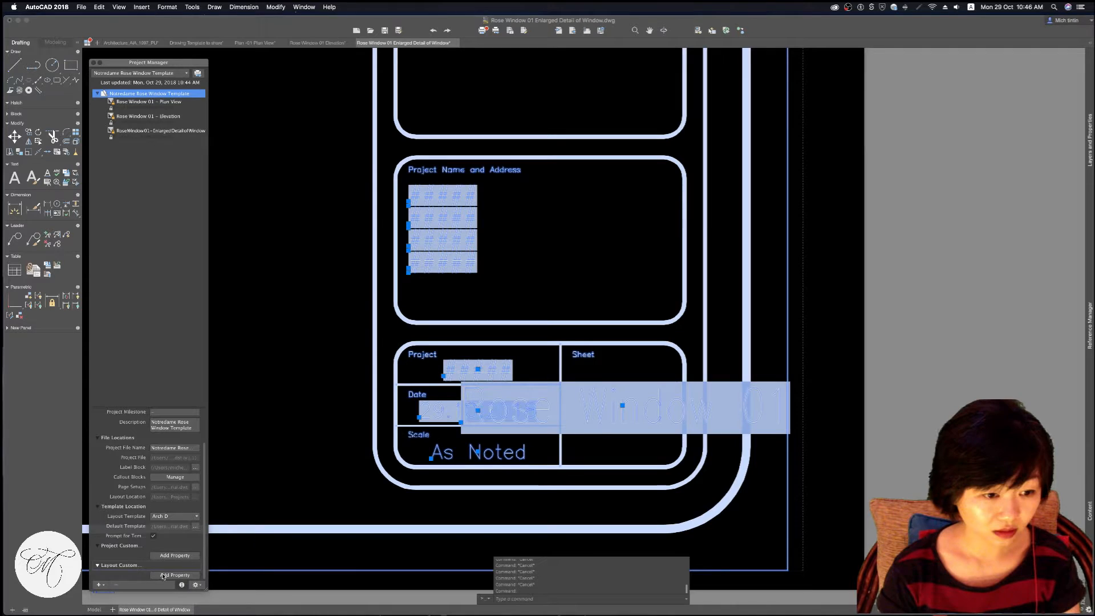
left_click(155, 102)
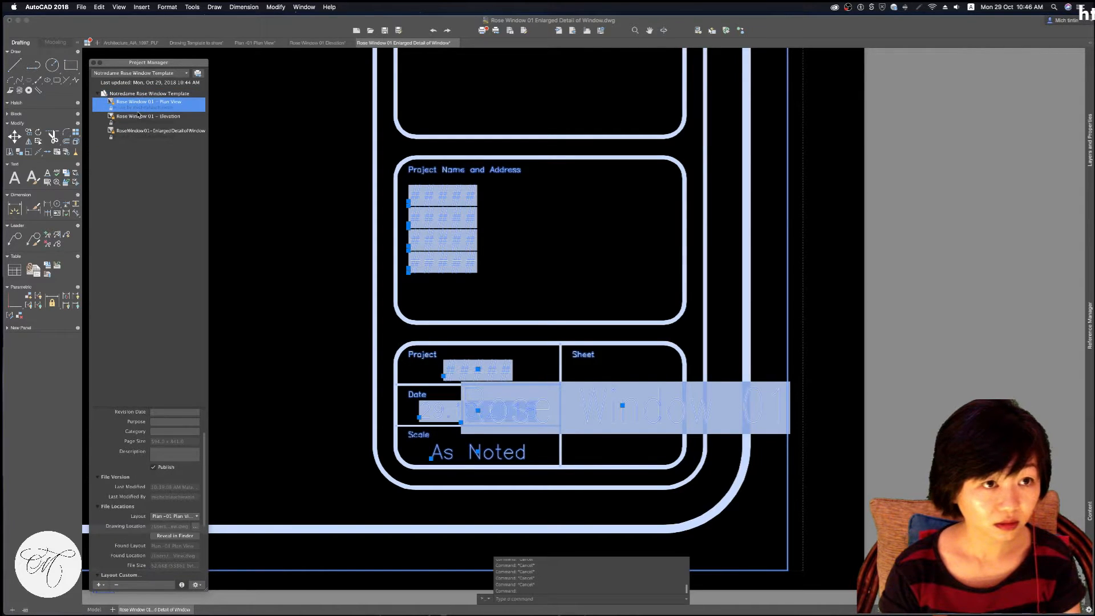
right_click(142, 102)
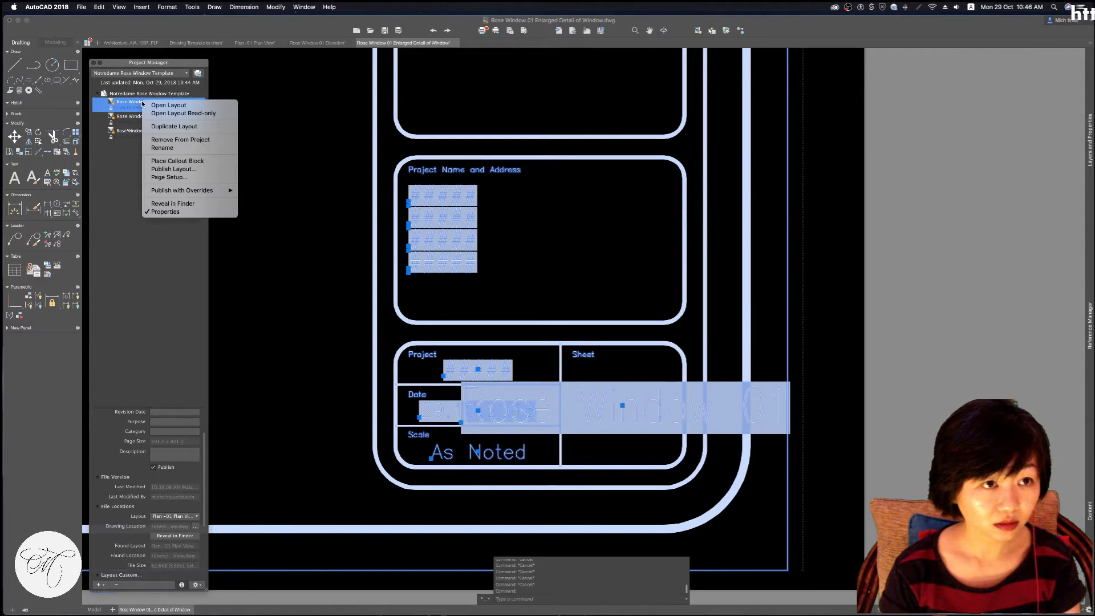
left_click(197, 178)
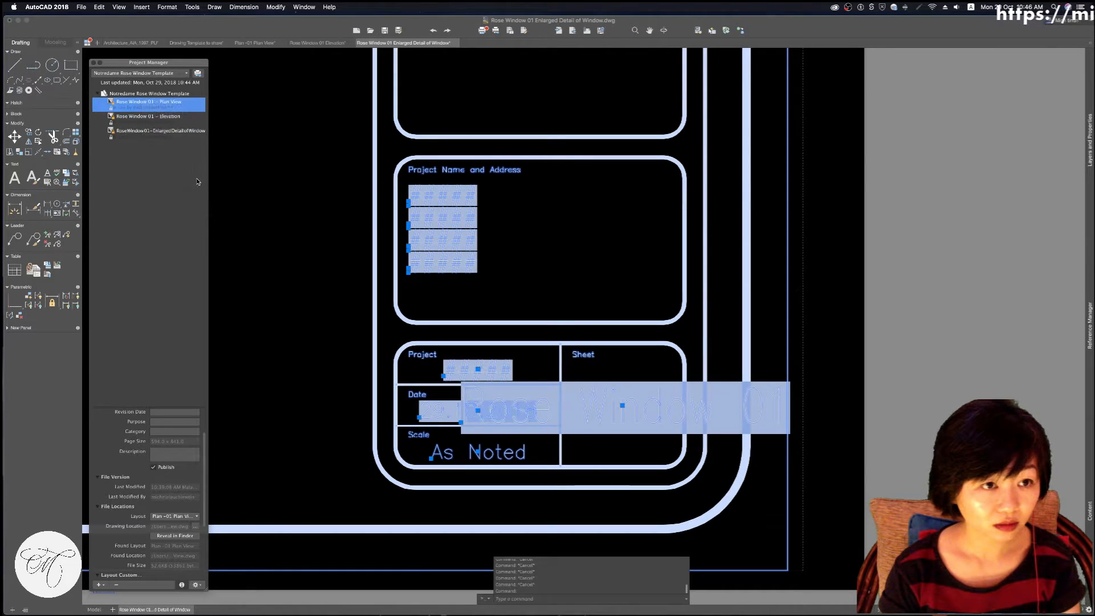
right_click(173, 104)
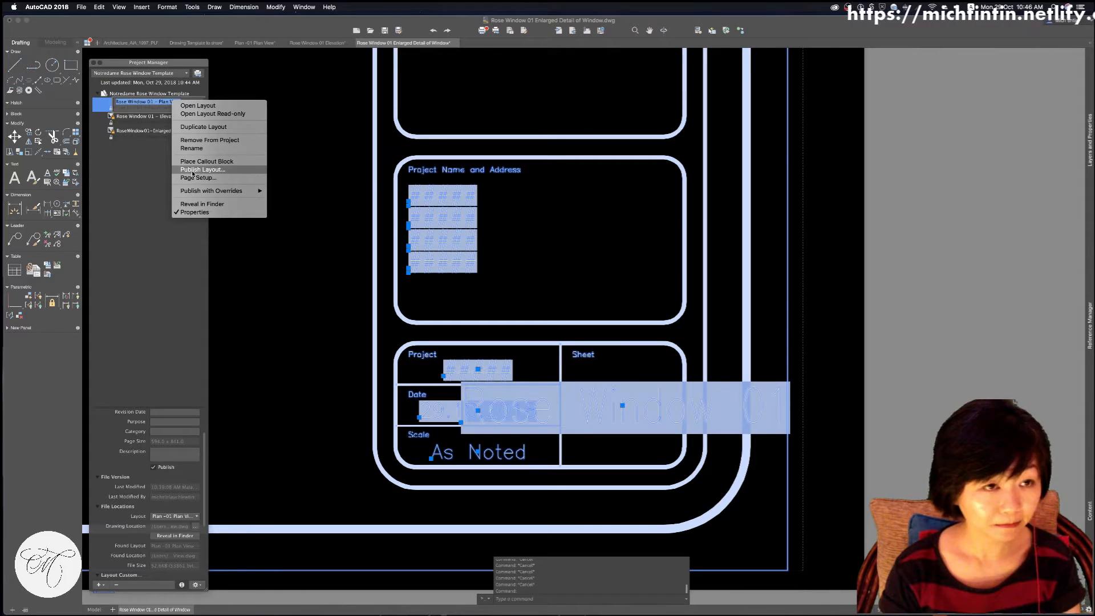
key("Escape")
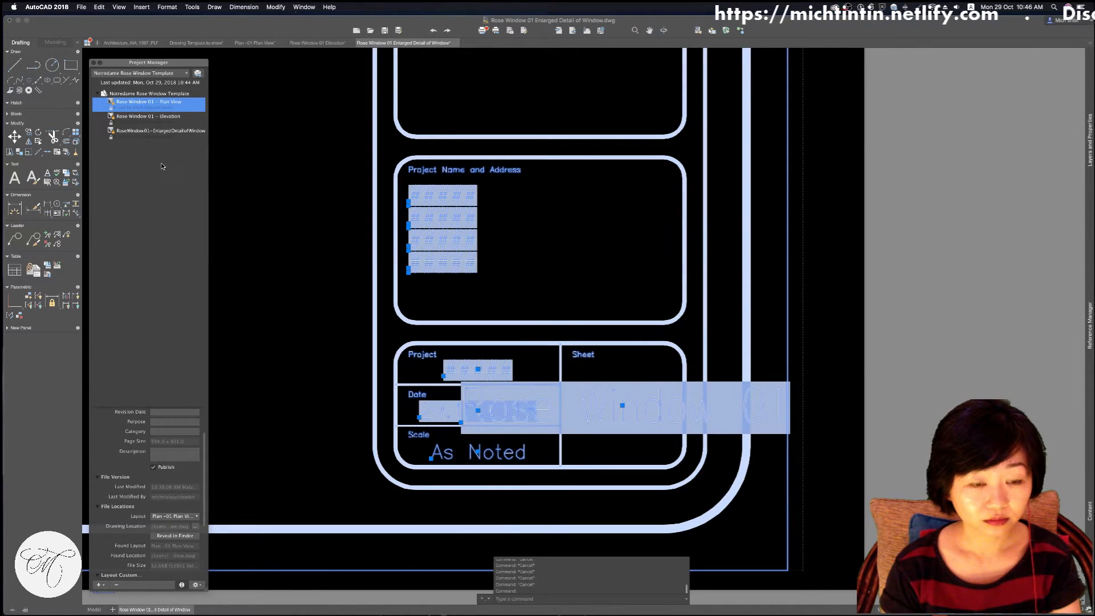
key("Escape")
right_click(166, 107)
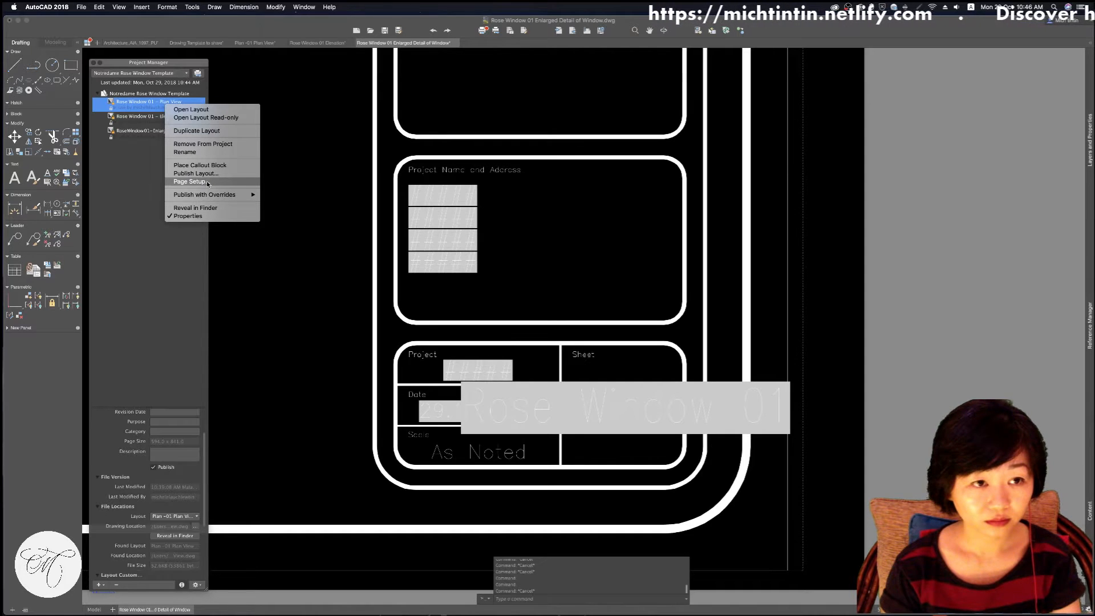
left_click(133, 203)
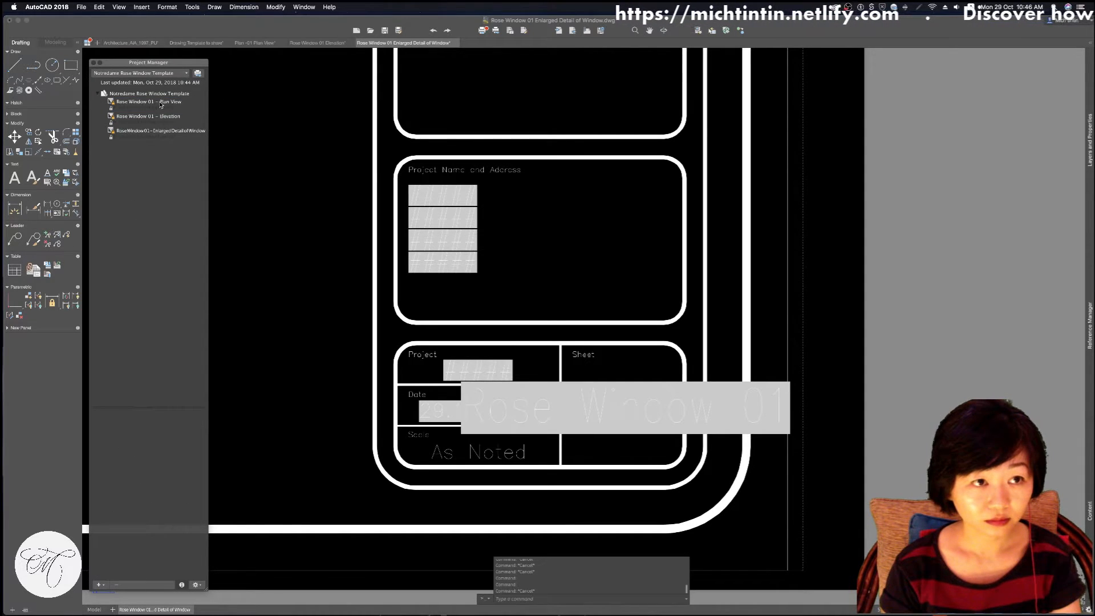
left_click(183, 74)
left_click(182, 74)
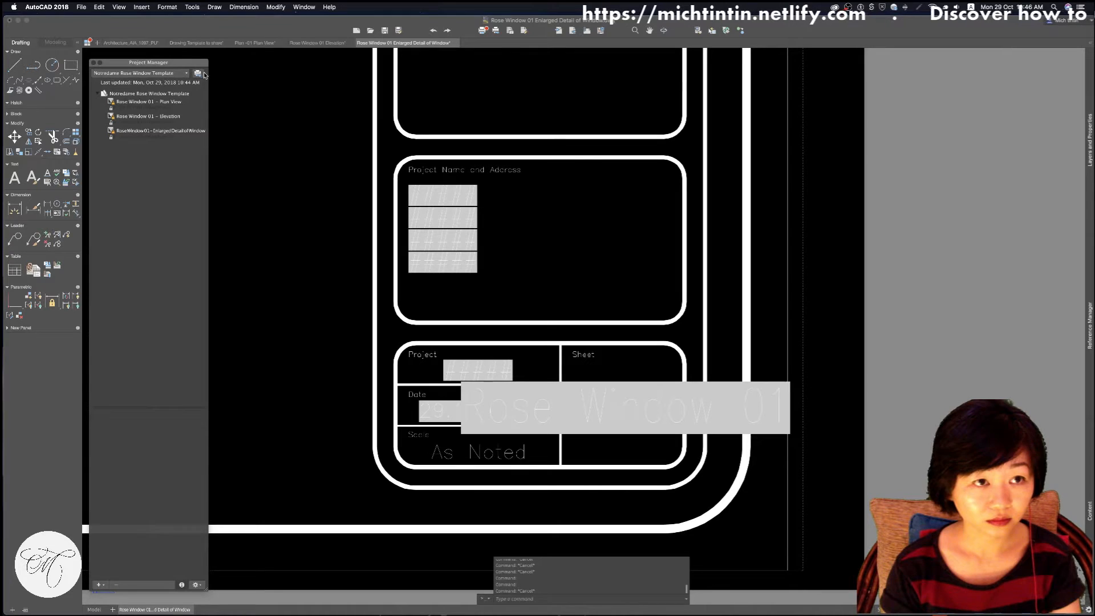
left_click(99, 587)
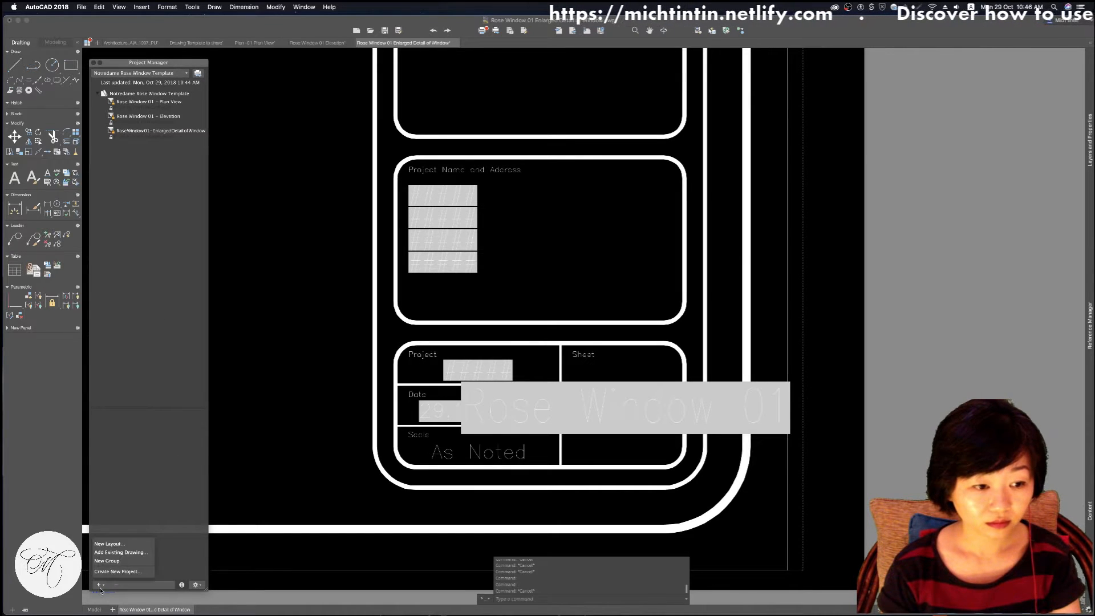
left_click(115, 556)
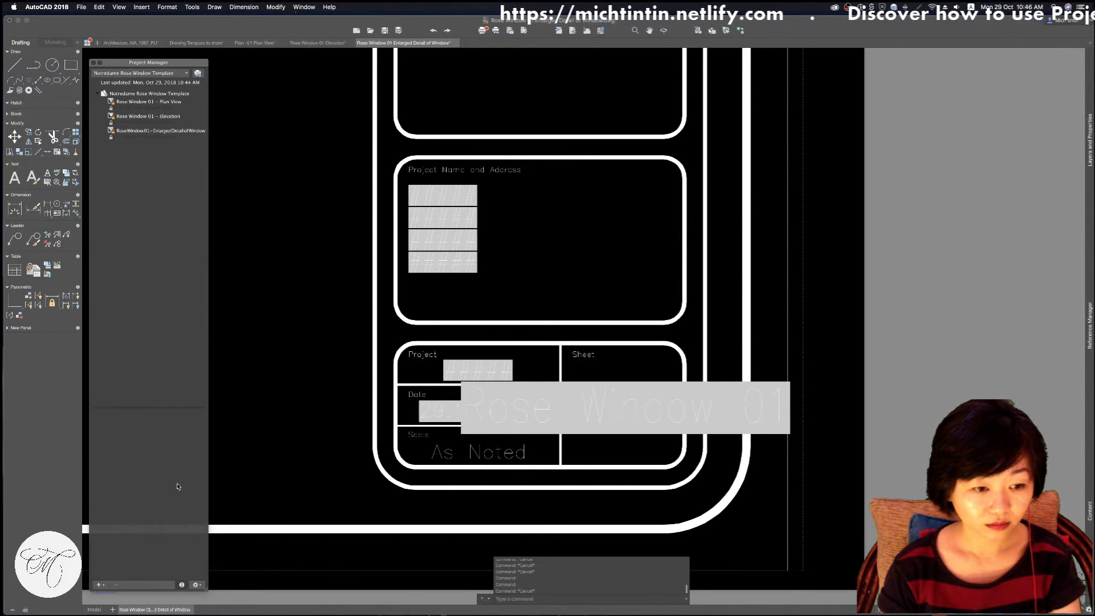
Set the Plan View layout's revision number to A1
left_click(142, 103)
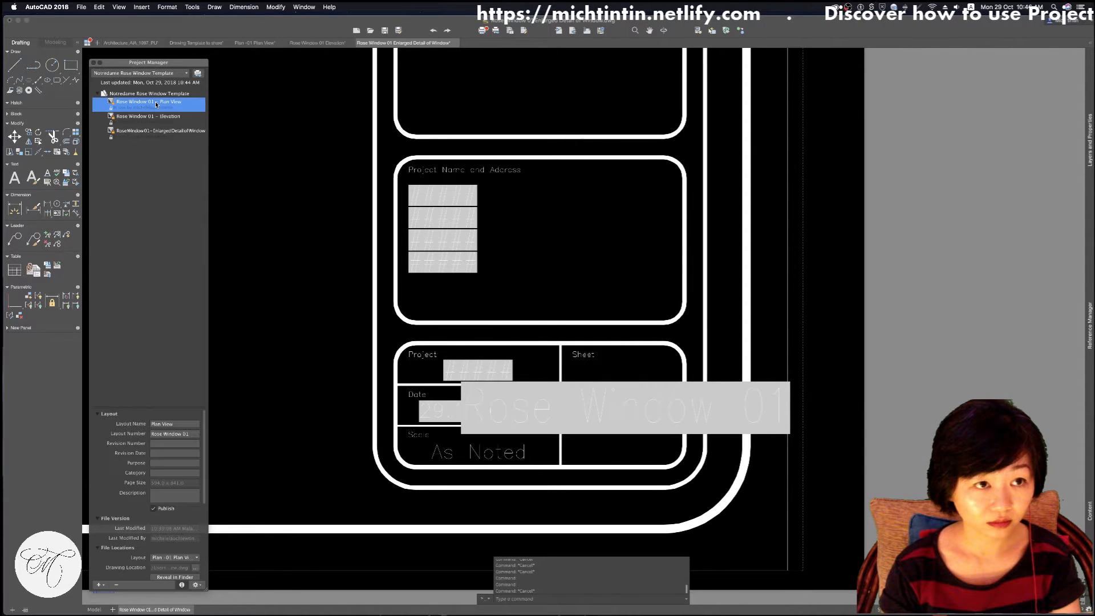
left_click(165, 453)
left_click(168, 444)
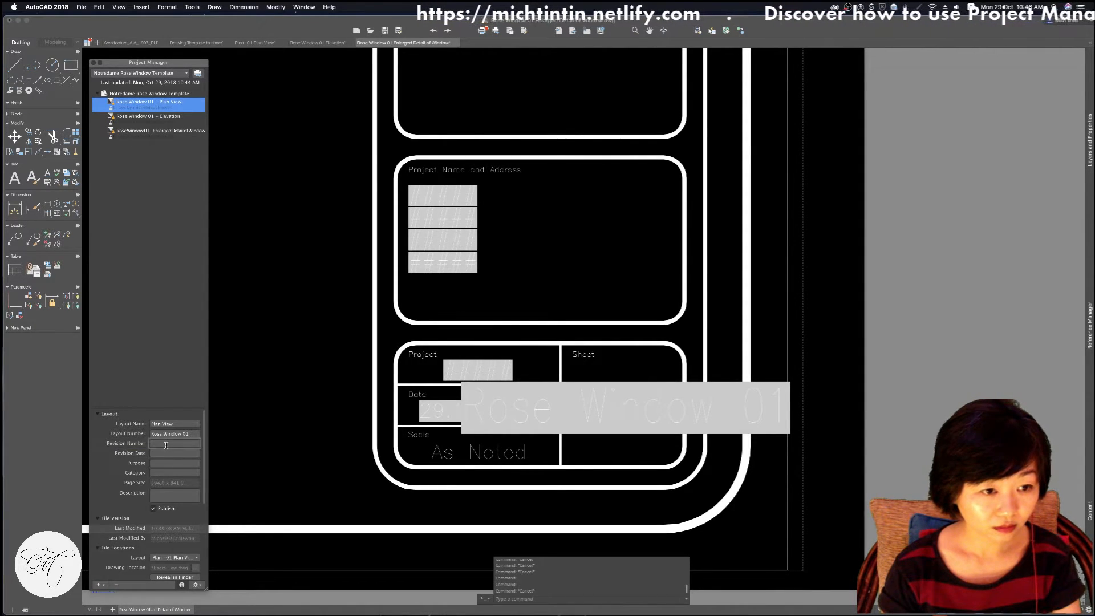
type("a1")
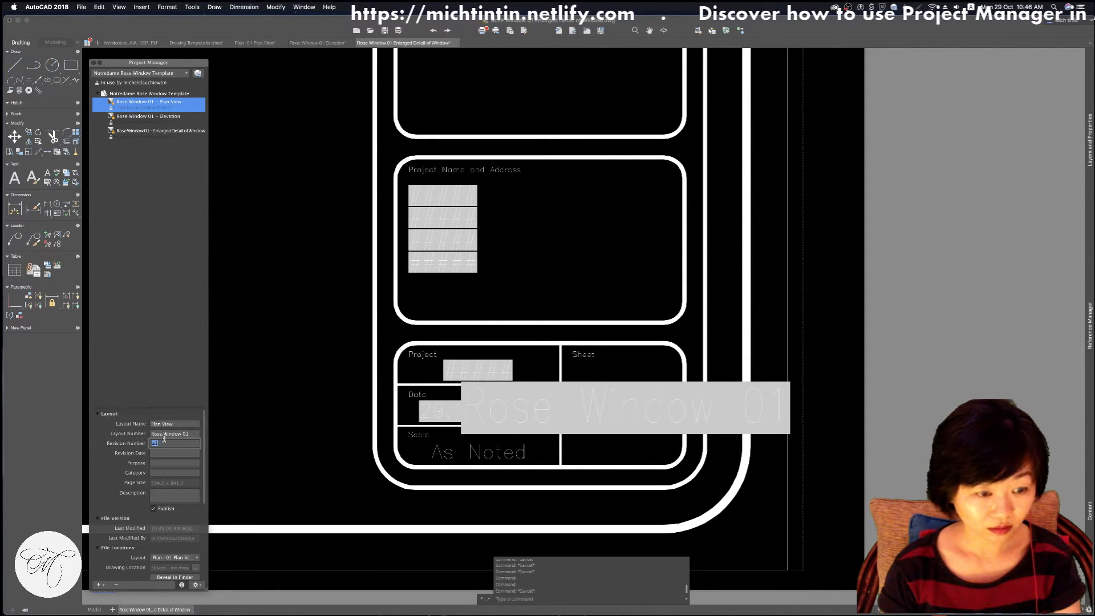
Replace the Plan View layout's revision number with a dash (-)
left_click(172, 454)
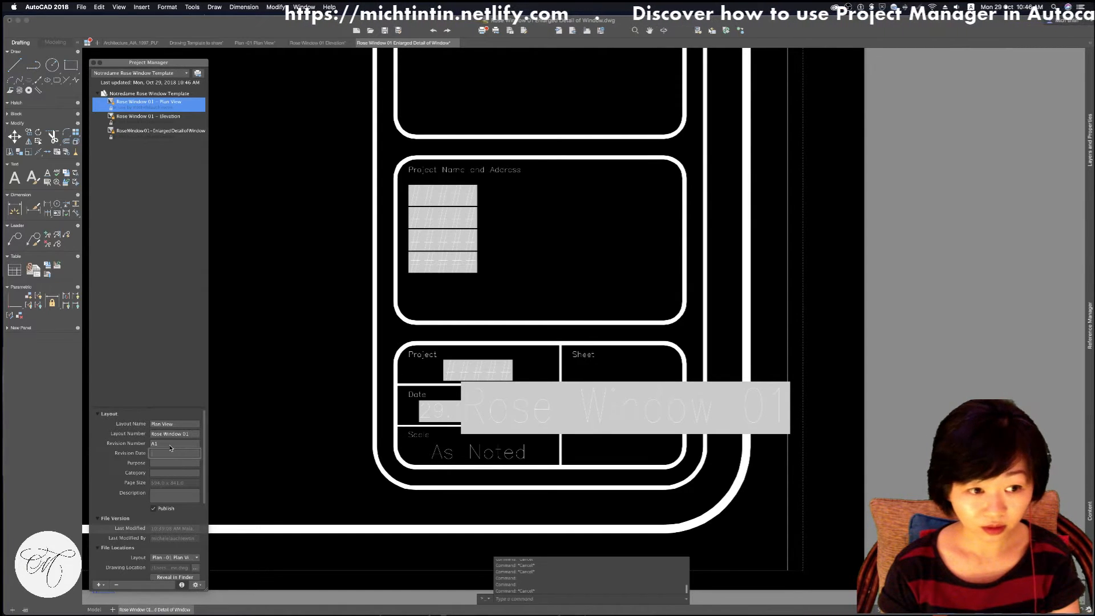
type("0")
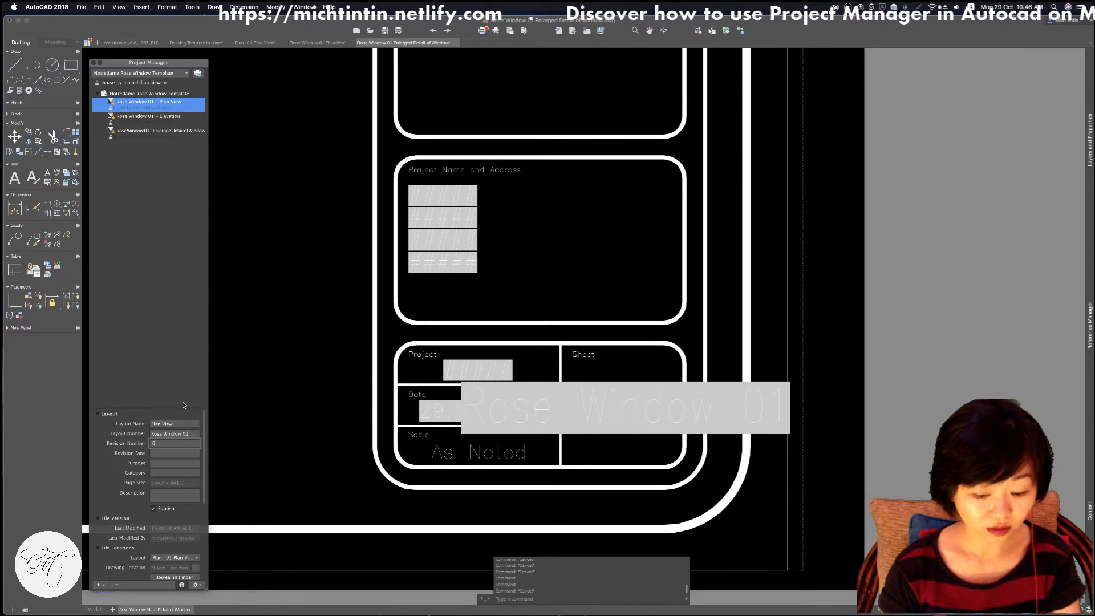
key("BackSpace")
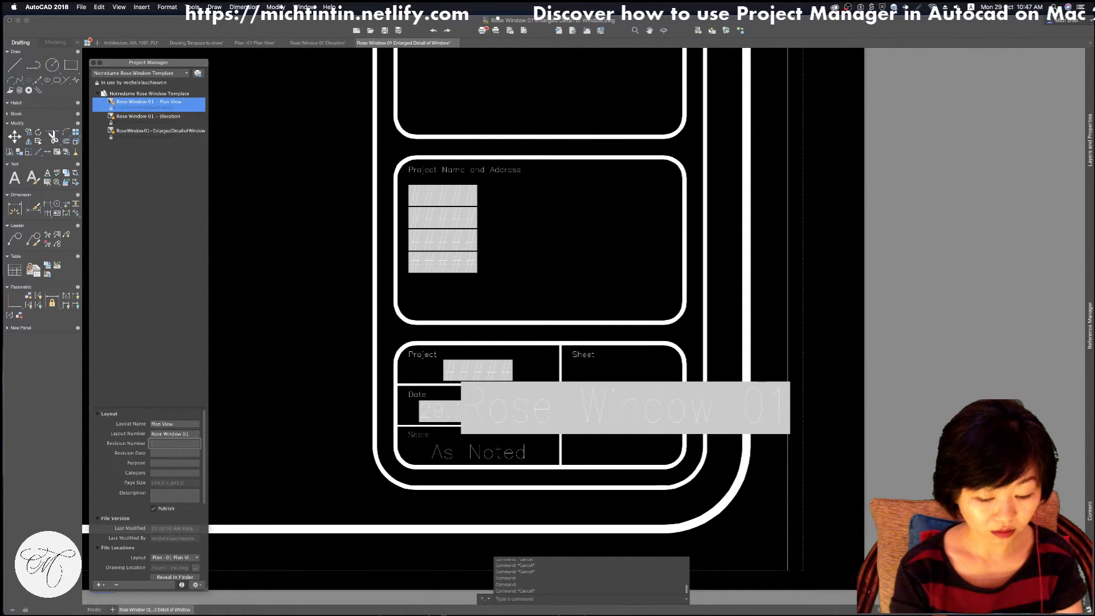
Set the Plan View layout's revision date to 29/10/2018 and its purpose to Testing
left_click(166, 453)
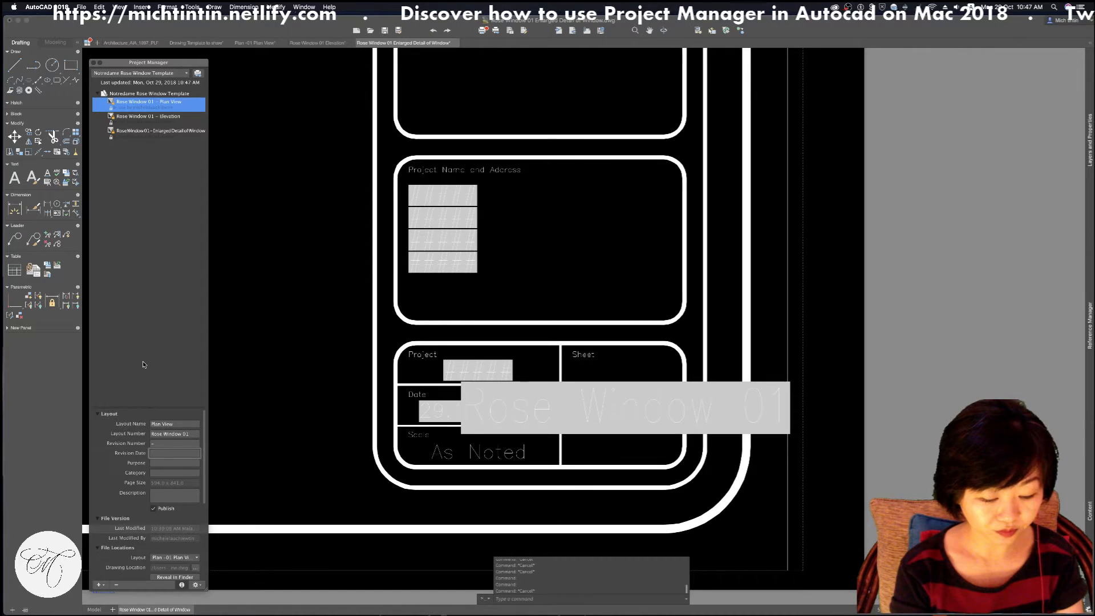
type("29")
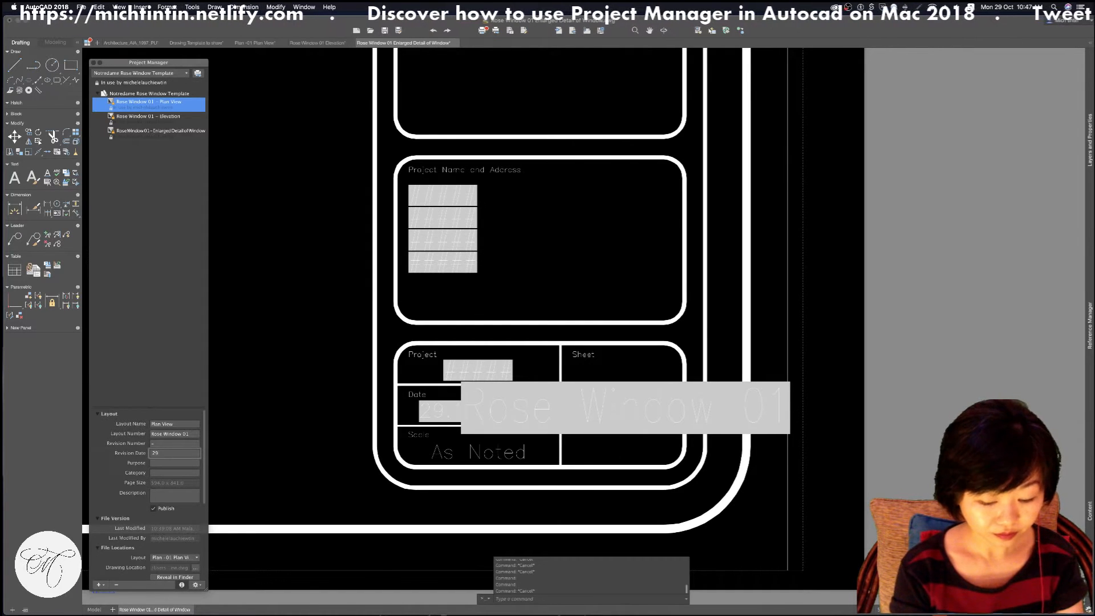
type("/10/1")
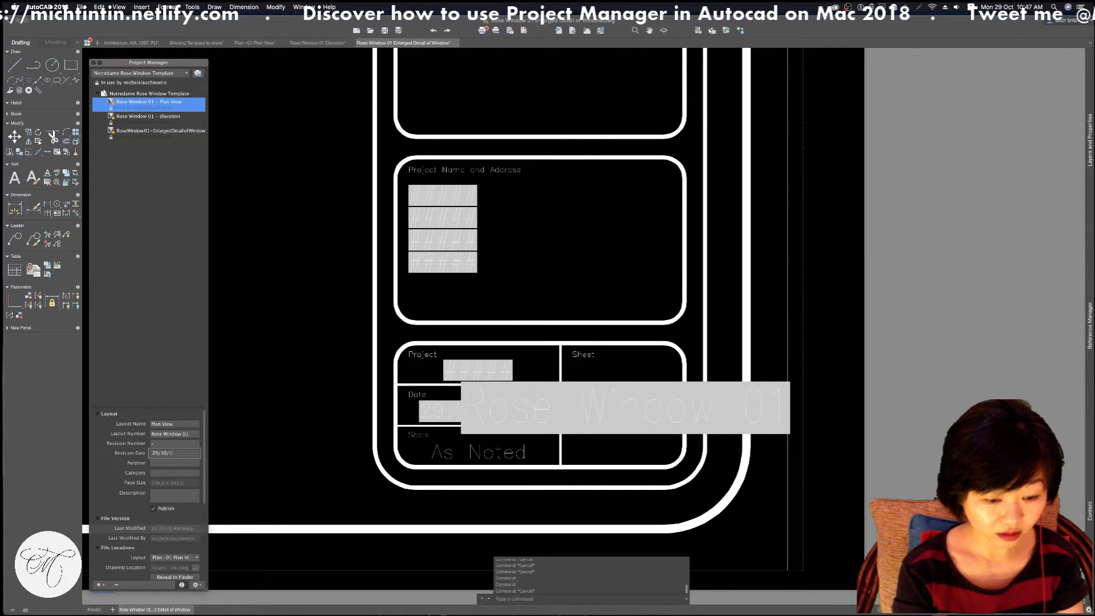
key("BackSpace")
type("2018")
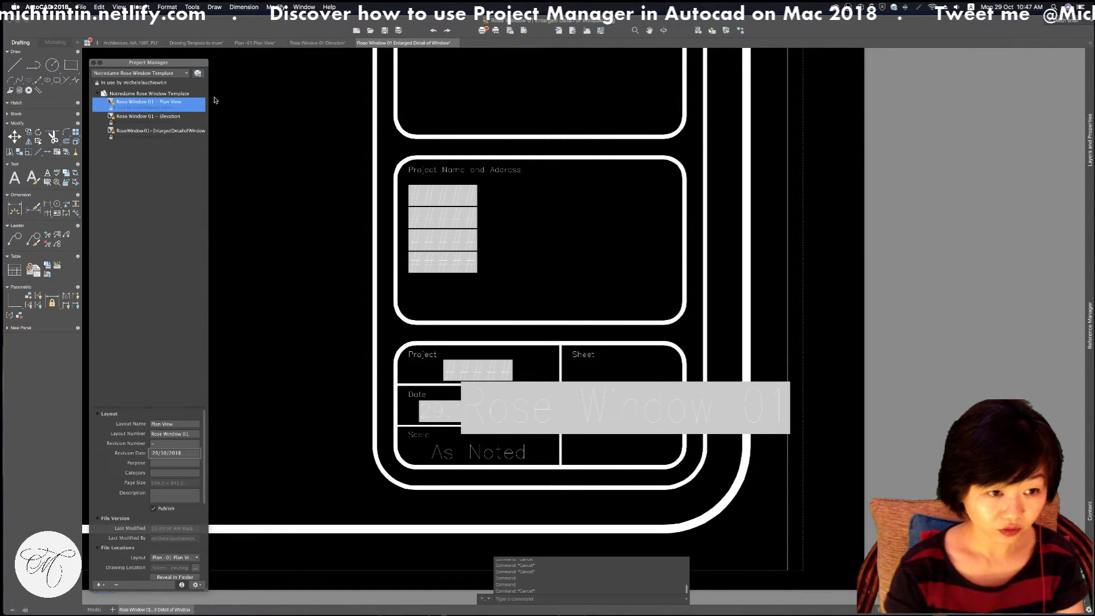
left_click(169, 463)
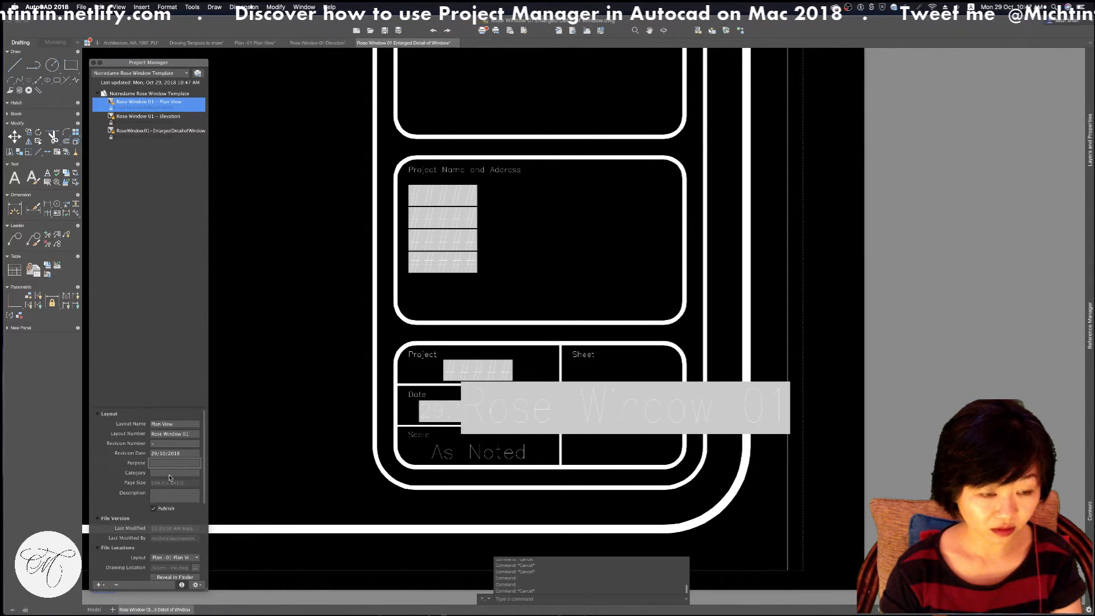
type("TEsting]")
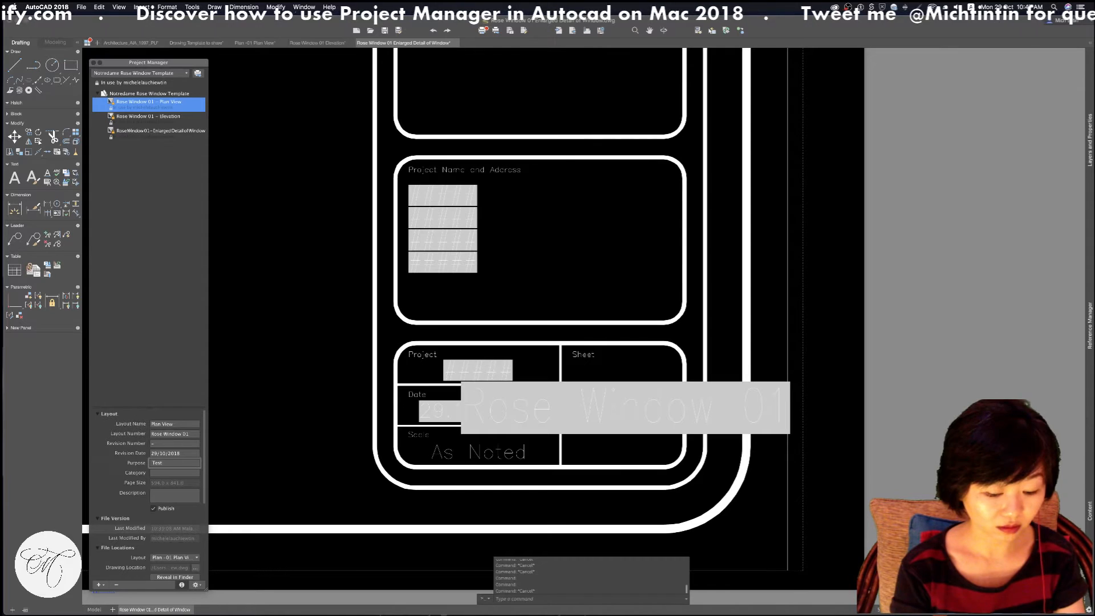
key("Return")
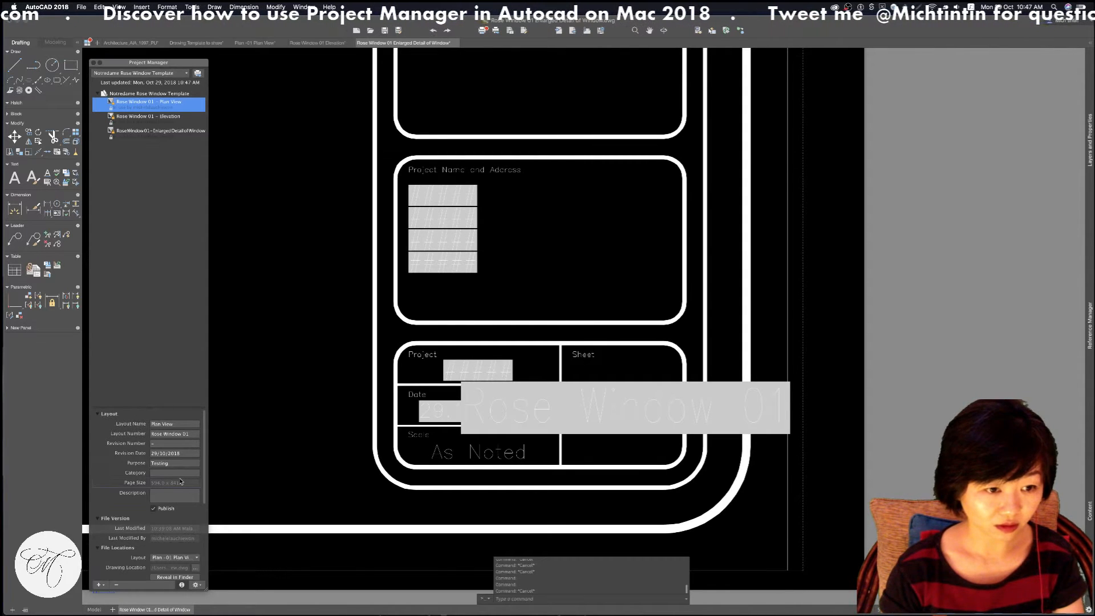
Set the Plan View layout's category to Architecture and its description to a dash (-)
left_click(181, 473)
type("Al")
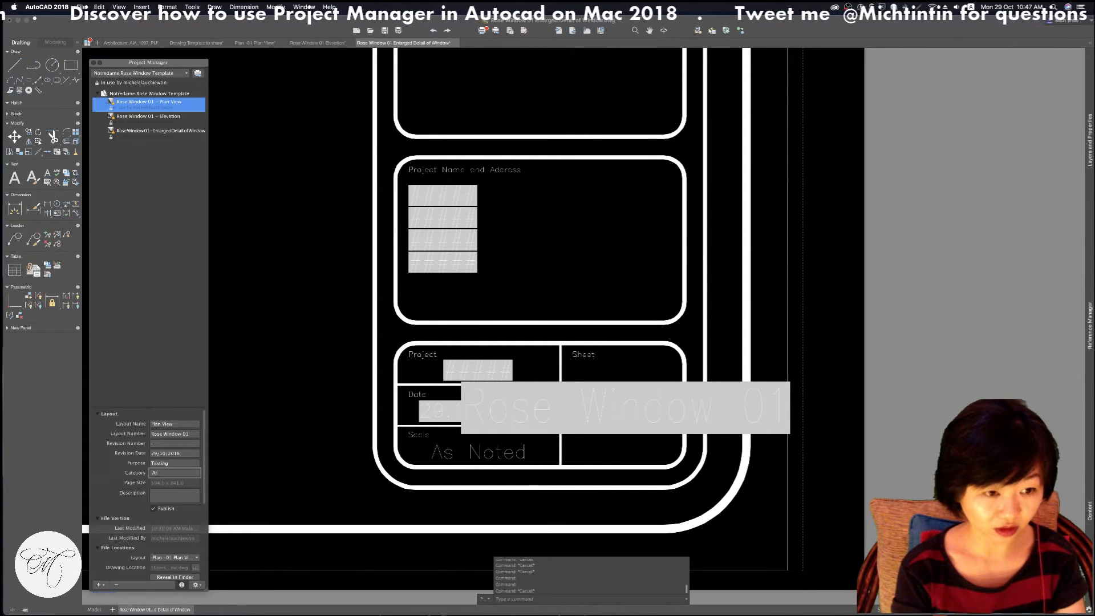
type("chitecture")
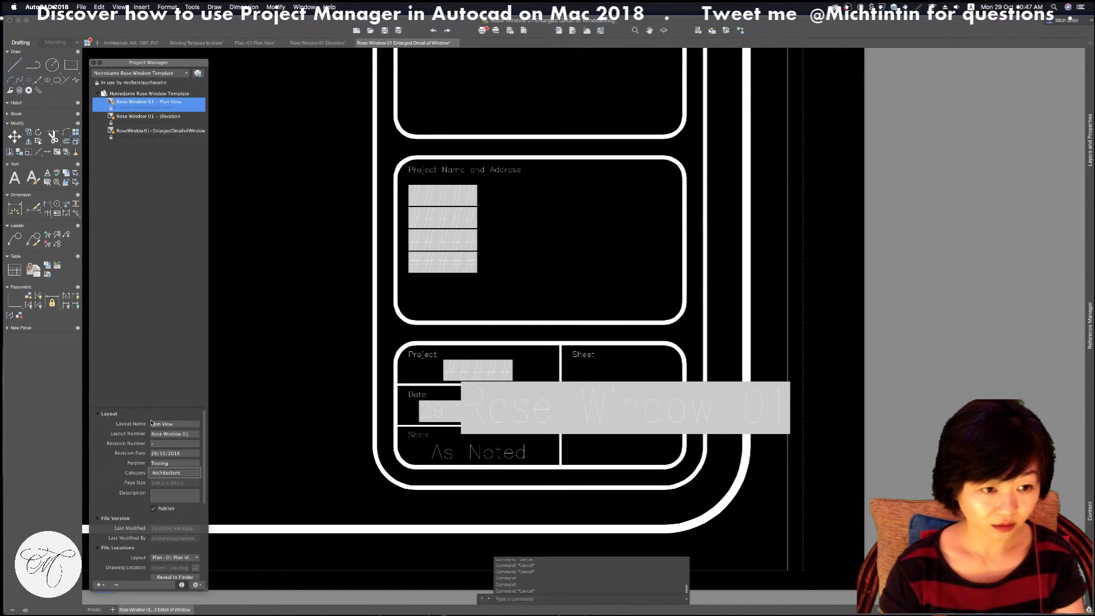
left_click(180, 496)
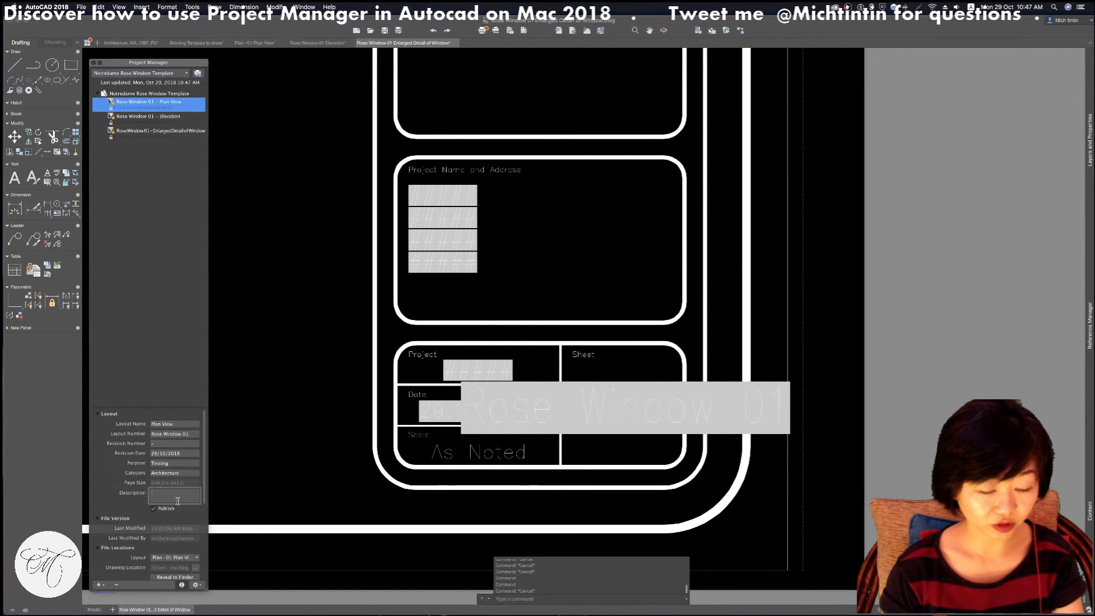
type("-")
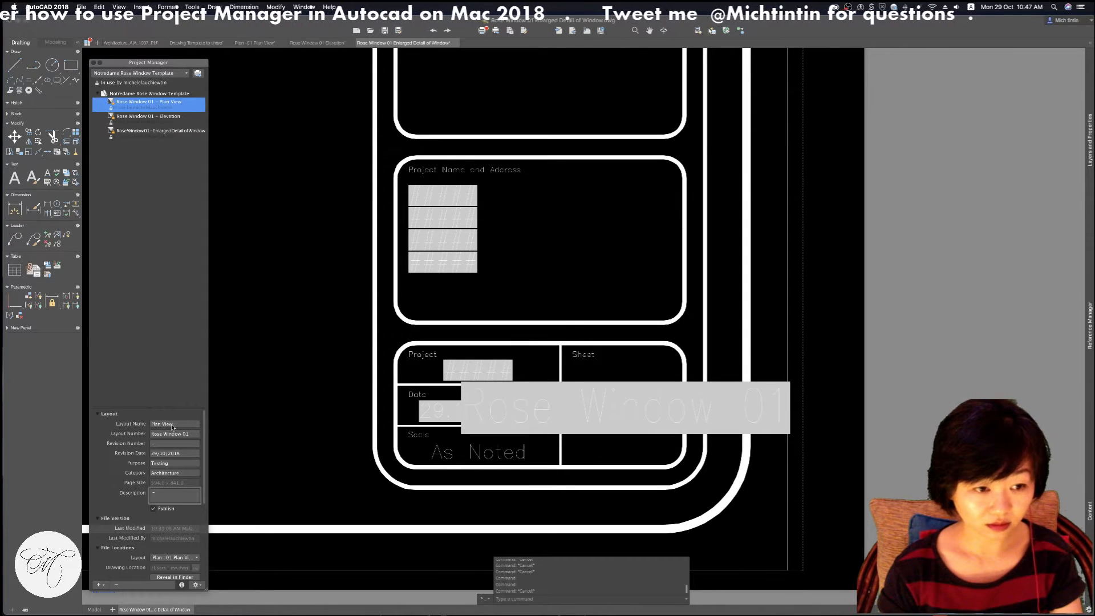
Add a custom layout property to the Plan View layout, keeping the name New Name (1) and the default text Value
scroll(171, 482, "down", 5)
scroll(176, 488, "up", 1)
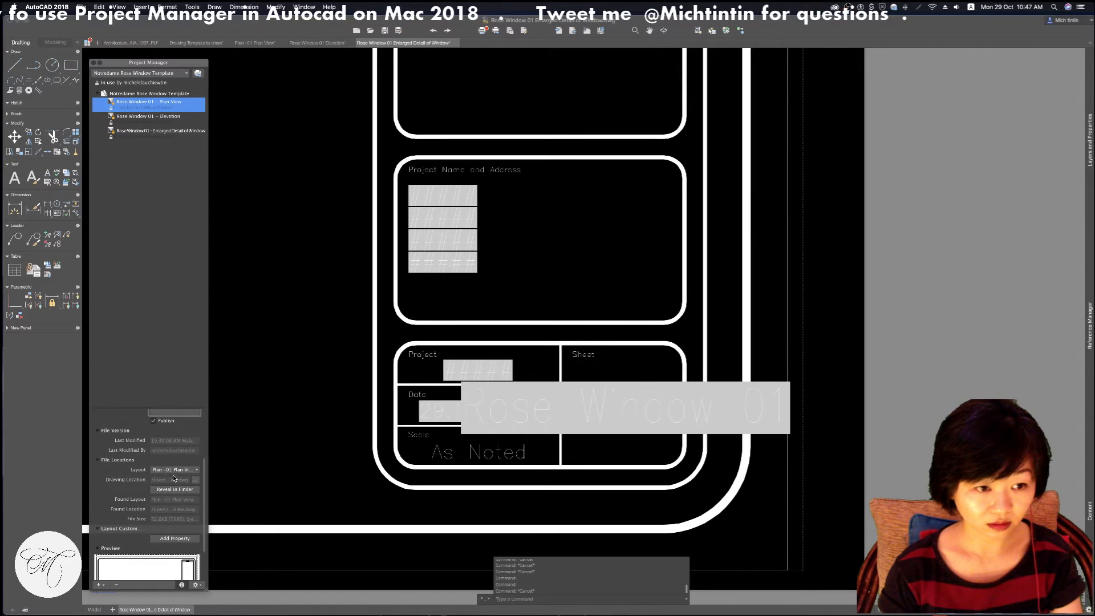
scroll(149, 491, "down", 1)
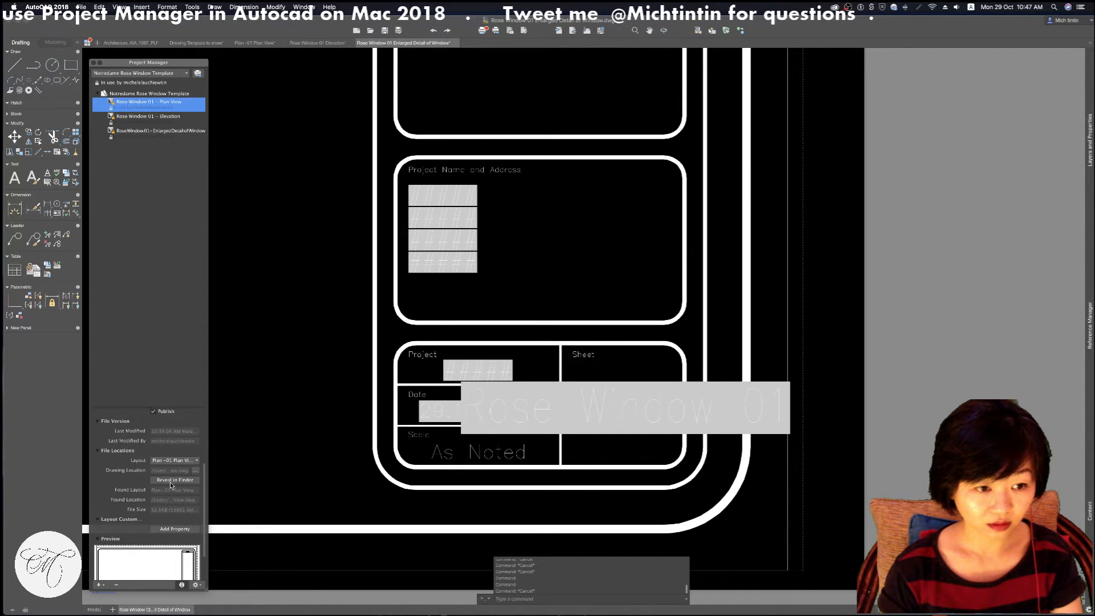
scroll(173, 486, "down", 2)
scroll(179, 474, "down", 2)
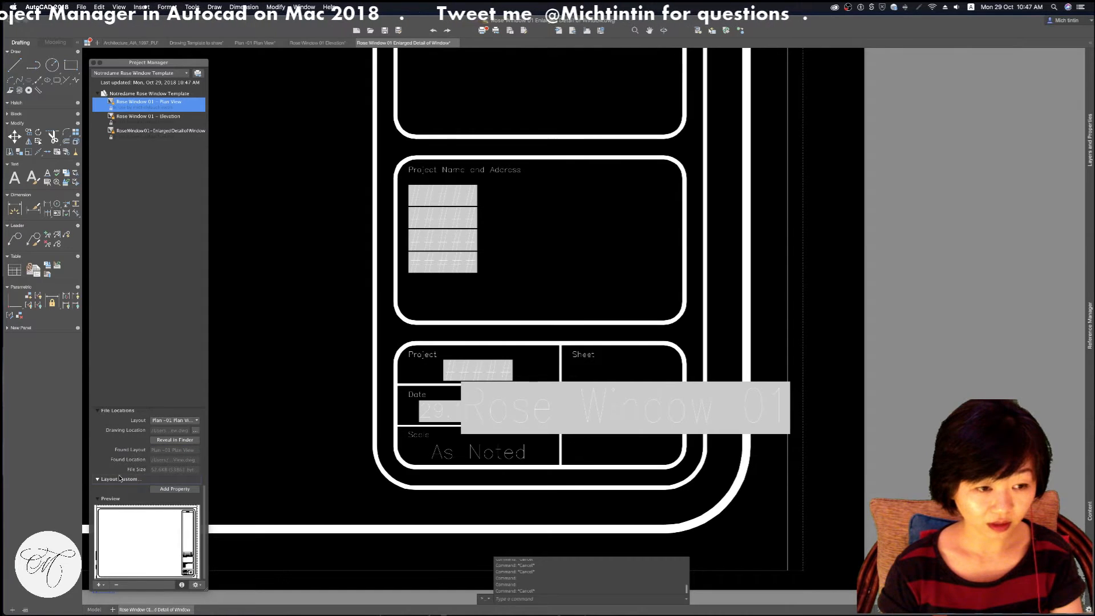
left_click(172, 489)
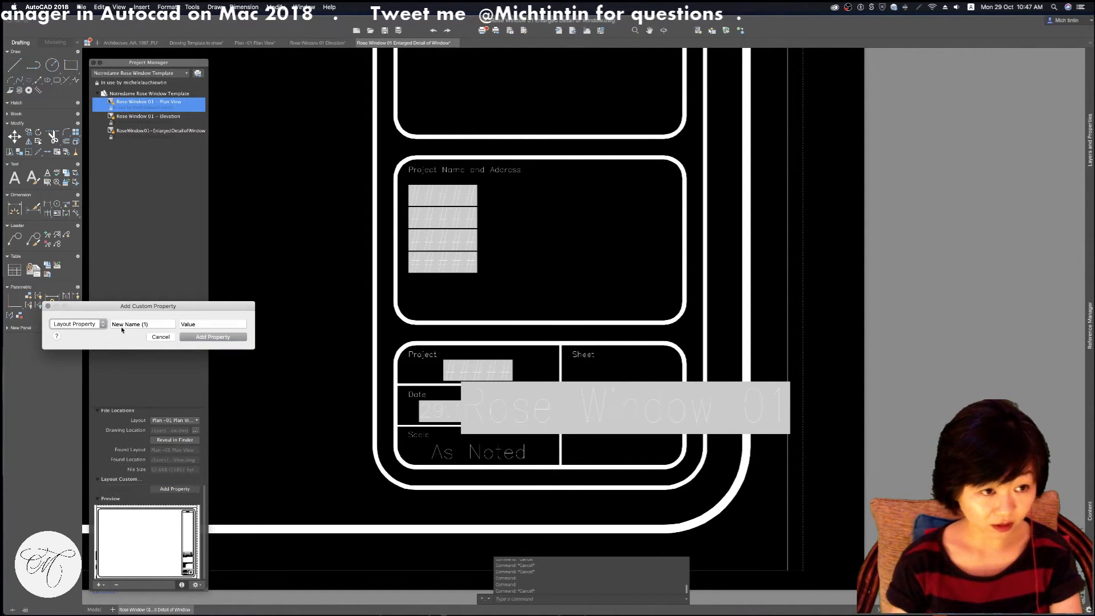
left_click(80, 324)
left_click(102, 345)
left_click(199, 326)
left_click(172, 327)
key("Tab")
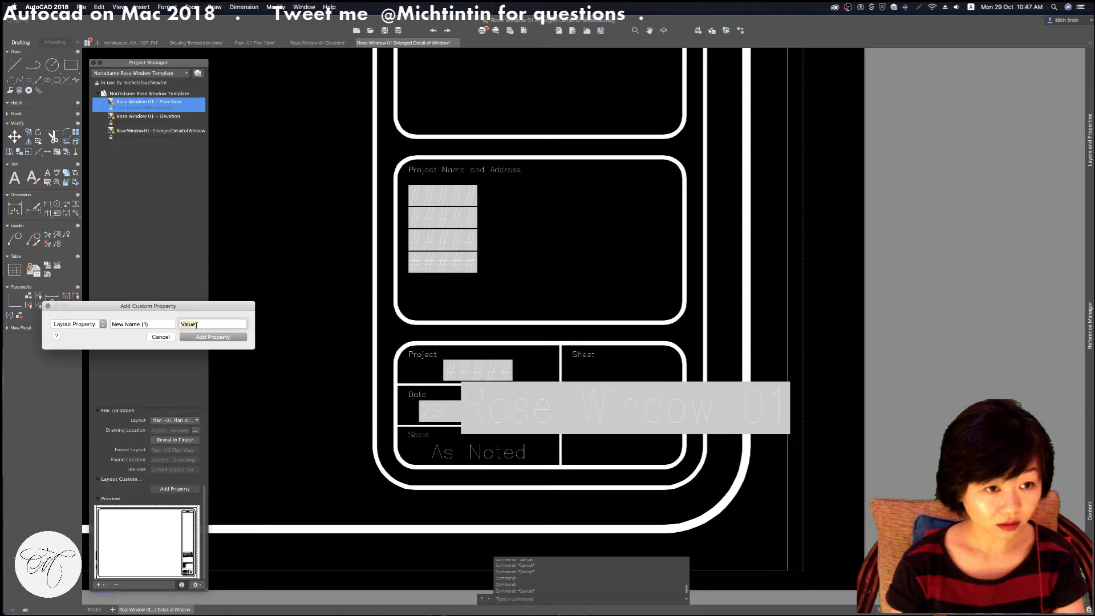
left_click(200, 324)
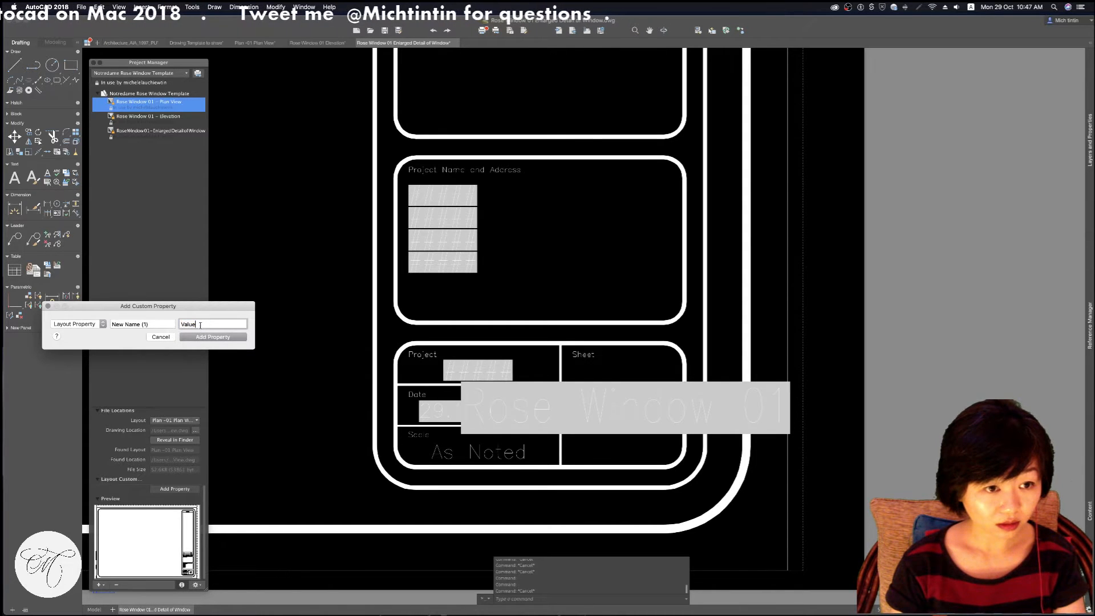
left_click(195, 337)
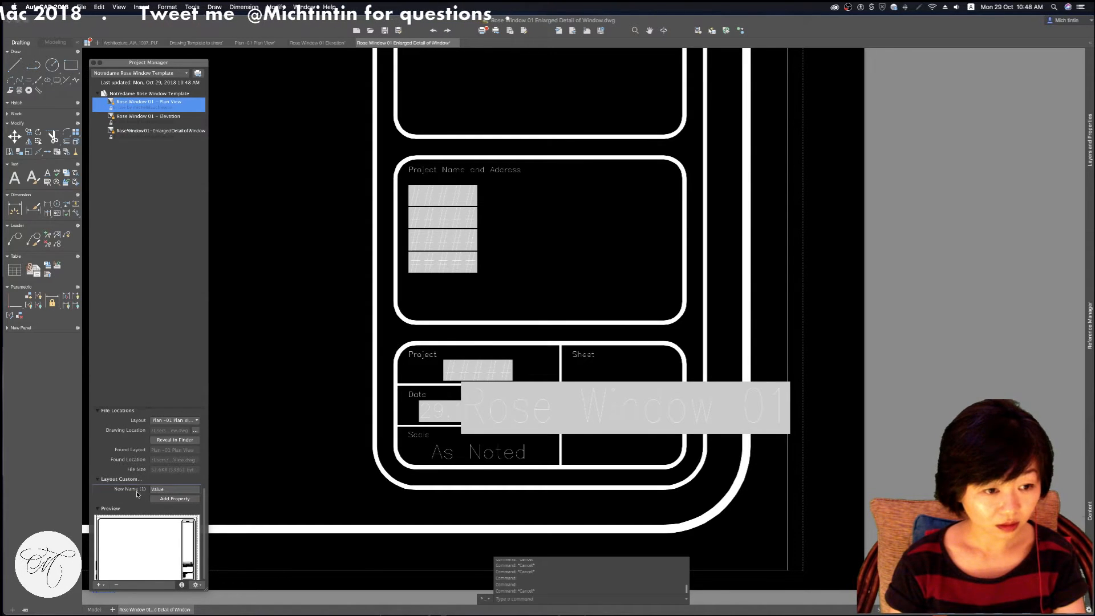
Try to edit the name of the Plan View layout's New Name (1) custom property
left_click(163, 490)
left_click(136, 491)
left_click(136, 490)
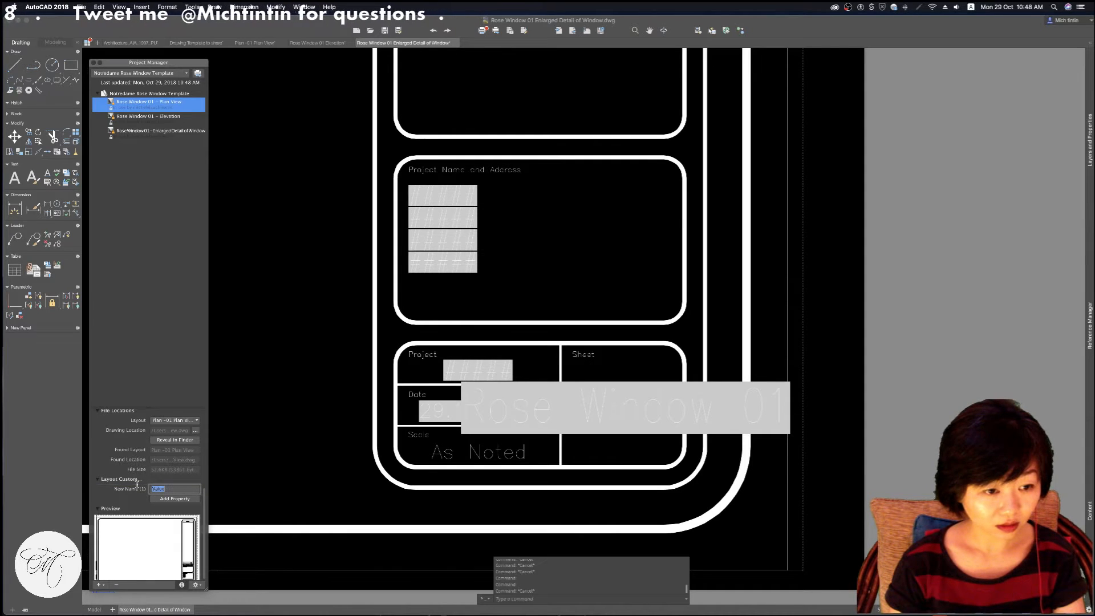
left_click(316, 482)
key("Escape")
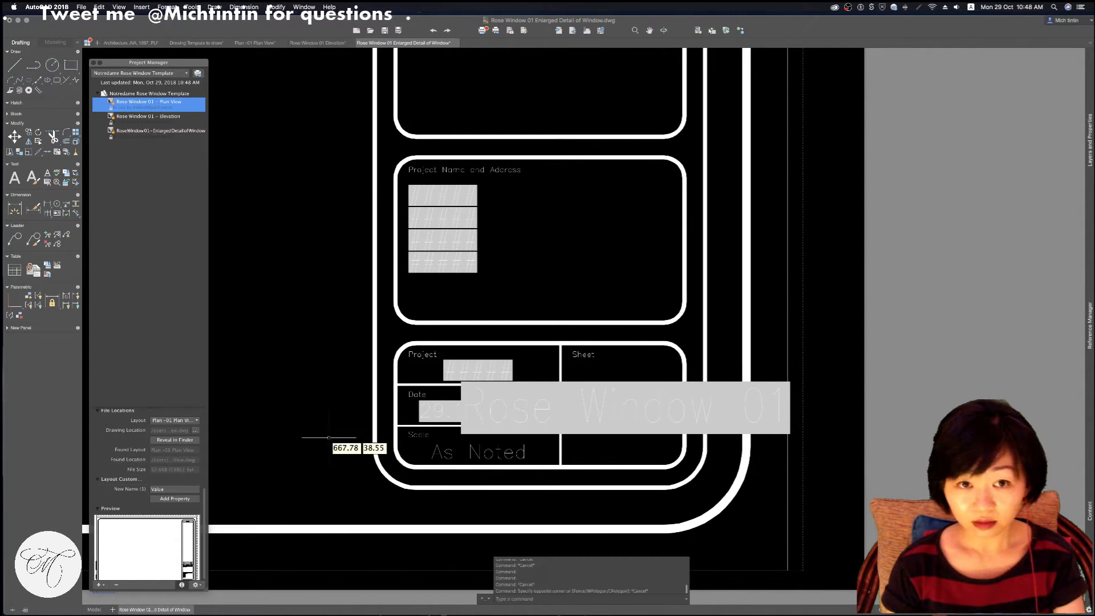
Remove the Plan View layout from the Notredame Rose Window Template project
scroll(203, 425, "down", 2)
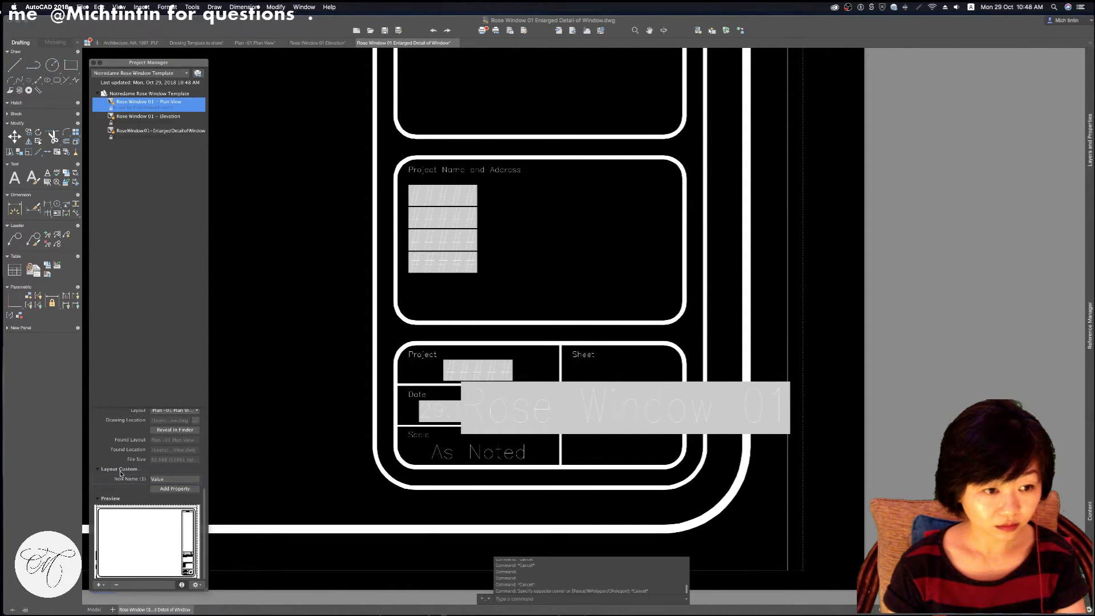
left_click(115, 584)
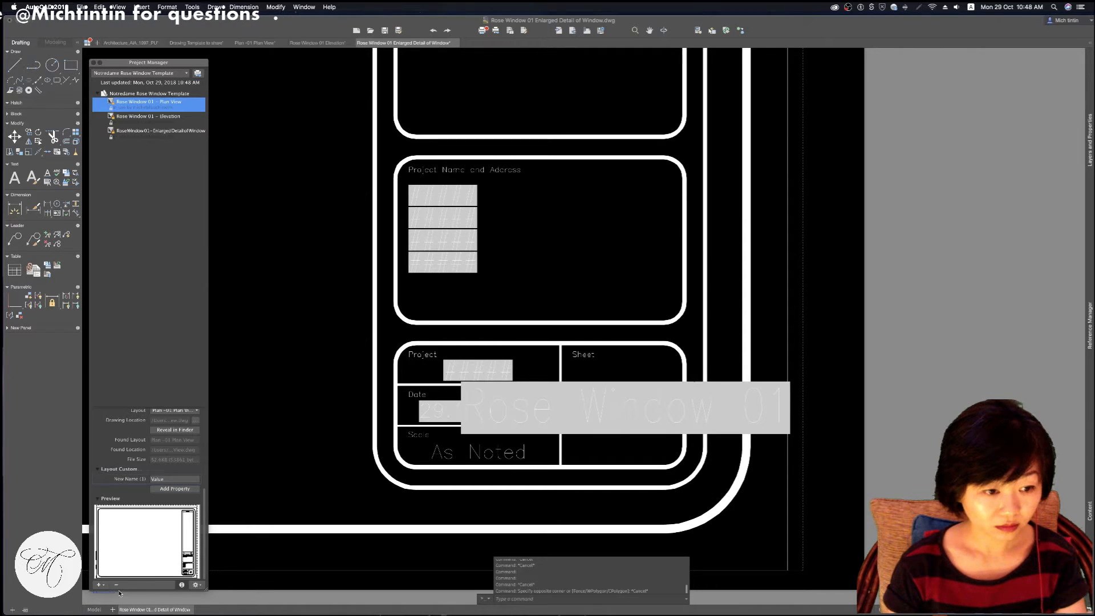
left_click(104, 586)
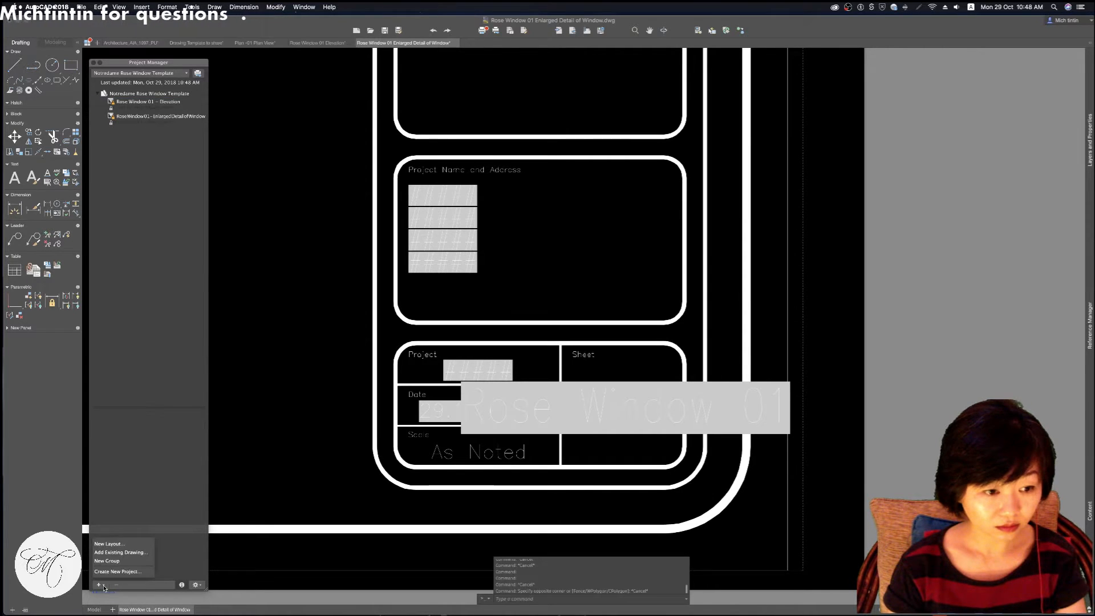
left_click(129, 495)
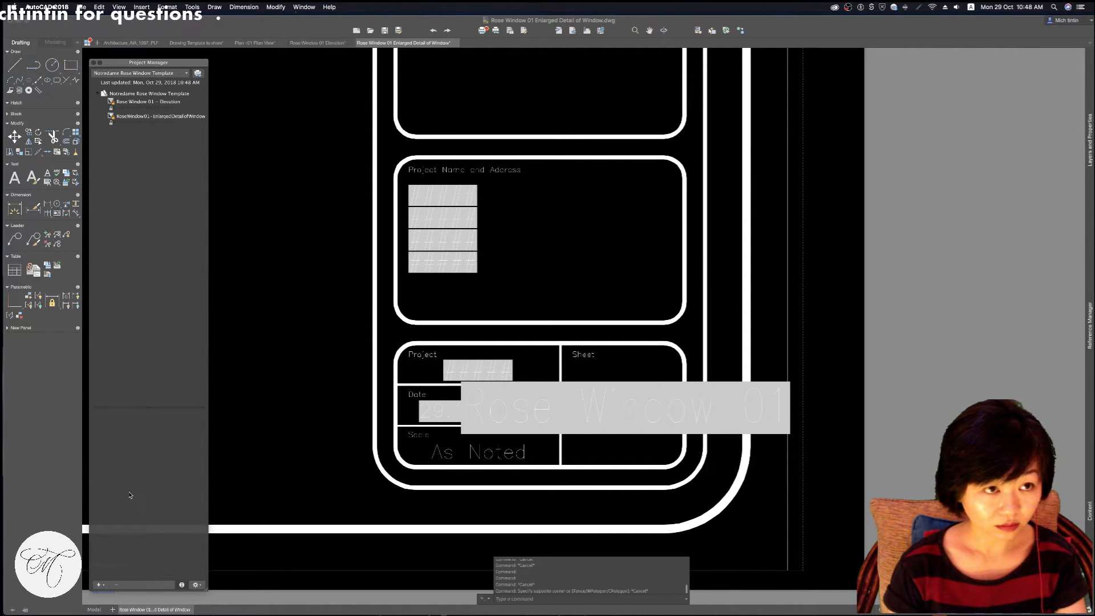
Check the project's remaining layouts and try to undo the removal of the Plan View layout
left_click(154, 103)
left_click(152, 115)
left_click(153, 103)
left_click(155, 95)
left_click(152, 106)
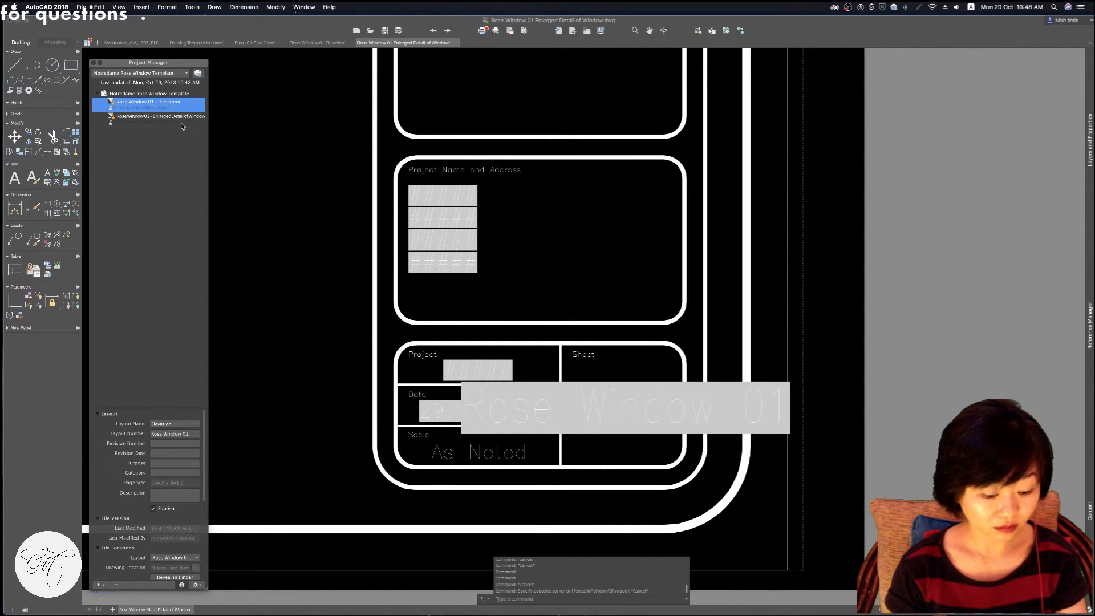
key("super+z")
left_click(245, 146)
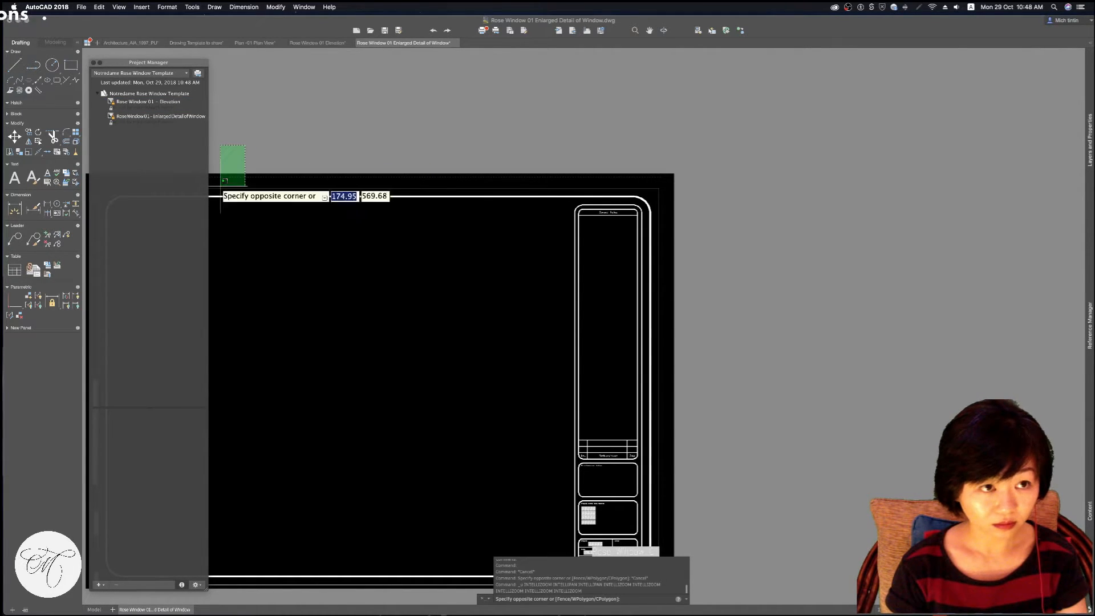
key("Escape")
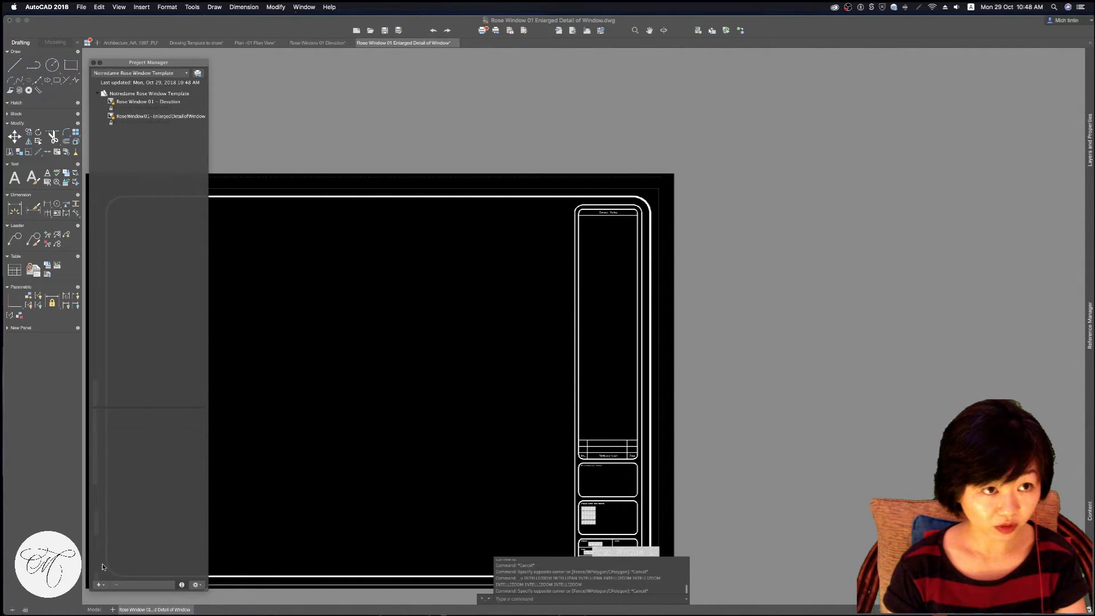
Start a new layout in the Notredame Rose Window Template project with the layout number Rose Window 01
left_click(164, 104)
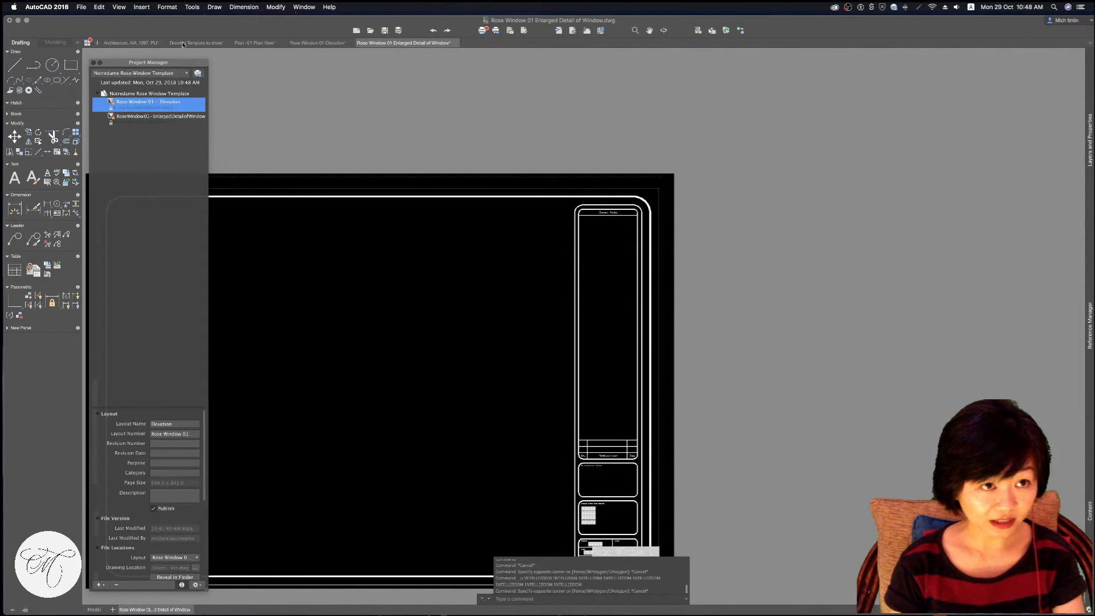
left_click(169, 94)
left_click(116, 107)
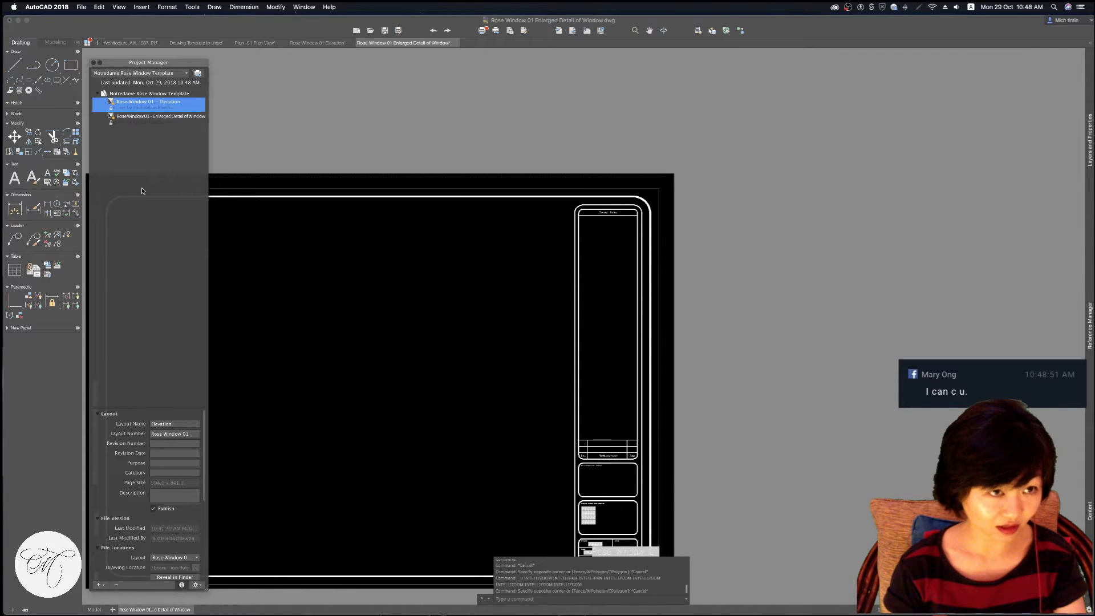
left_click(100, 584)
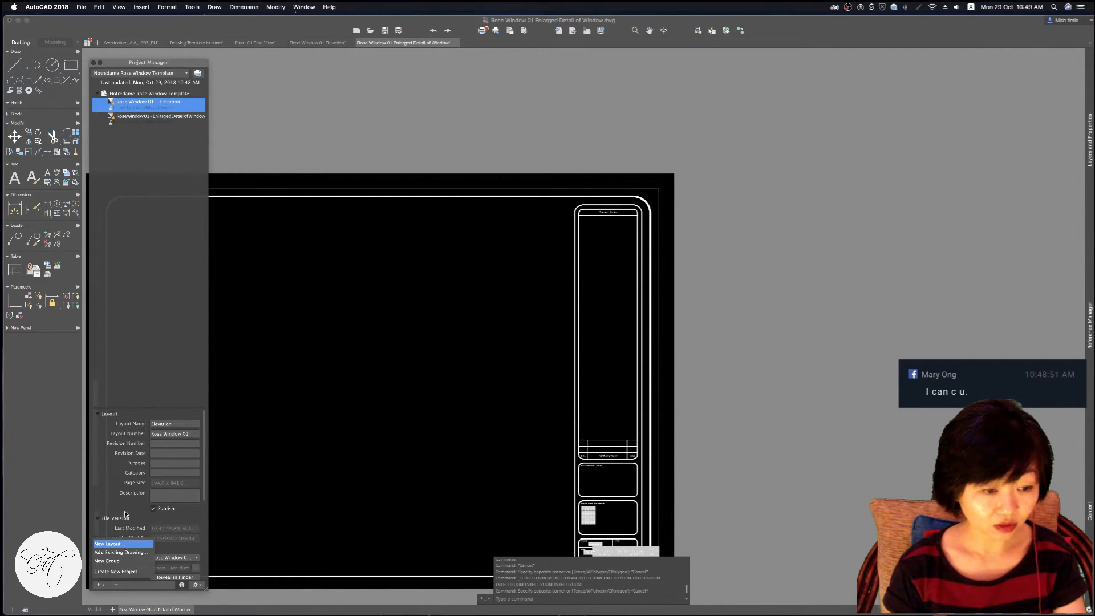
left_click(111, 543)
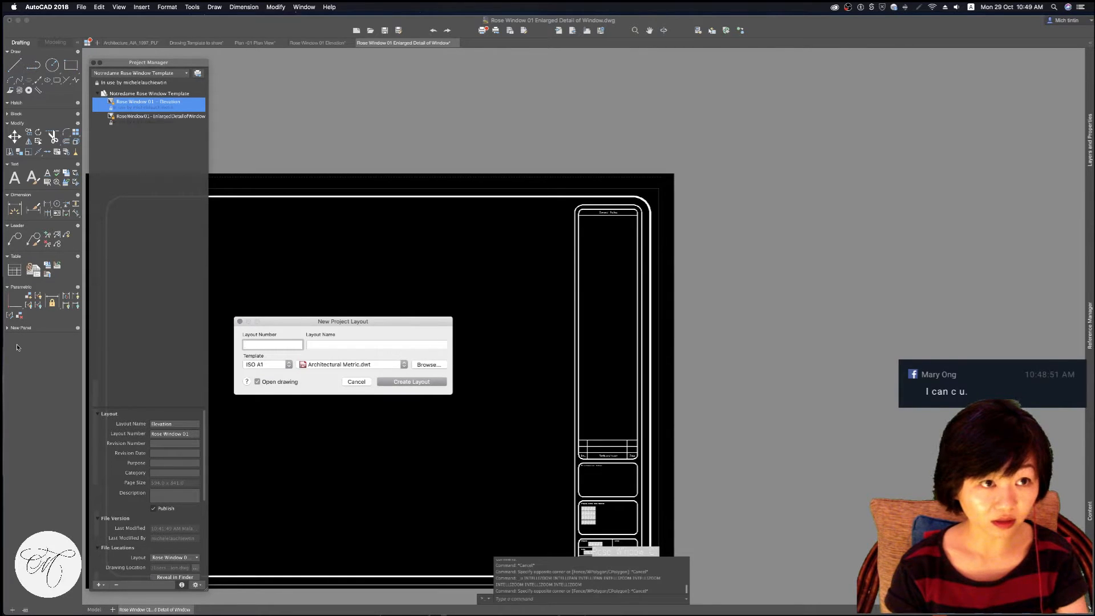
type("Rose Window")
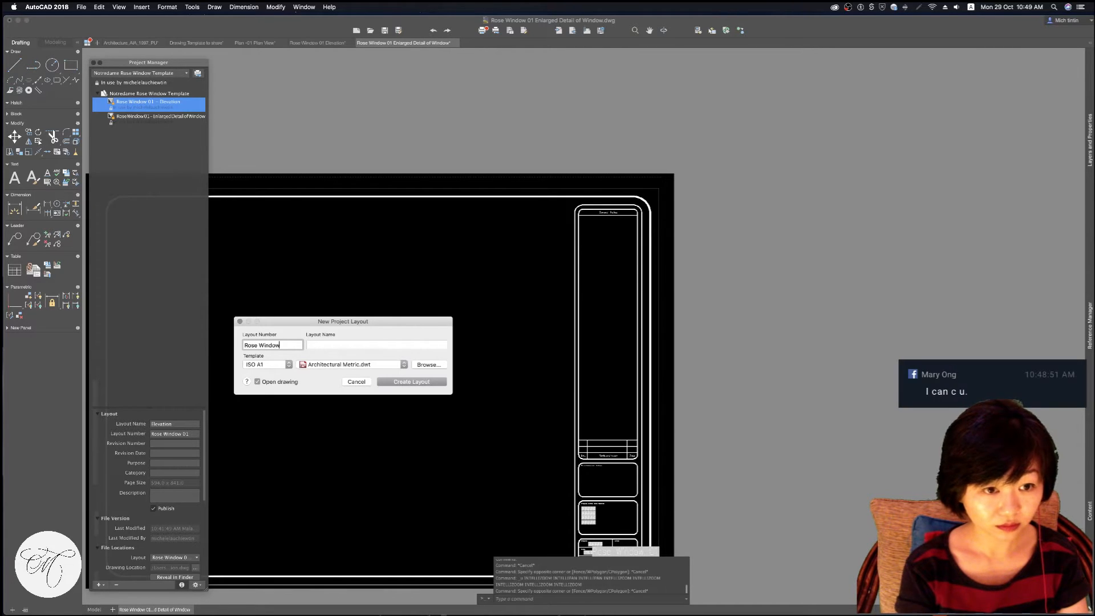
key("Tab")
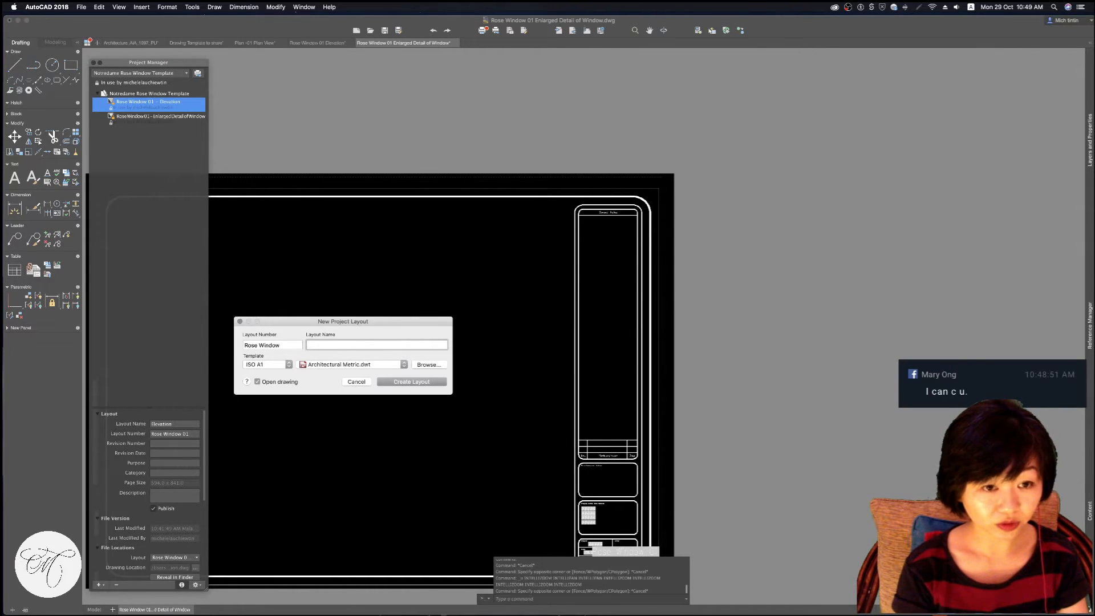
left_click(280, 346)
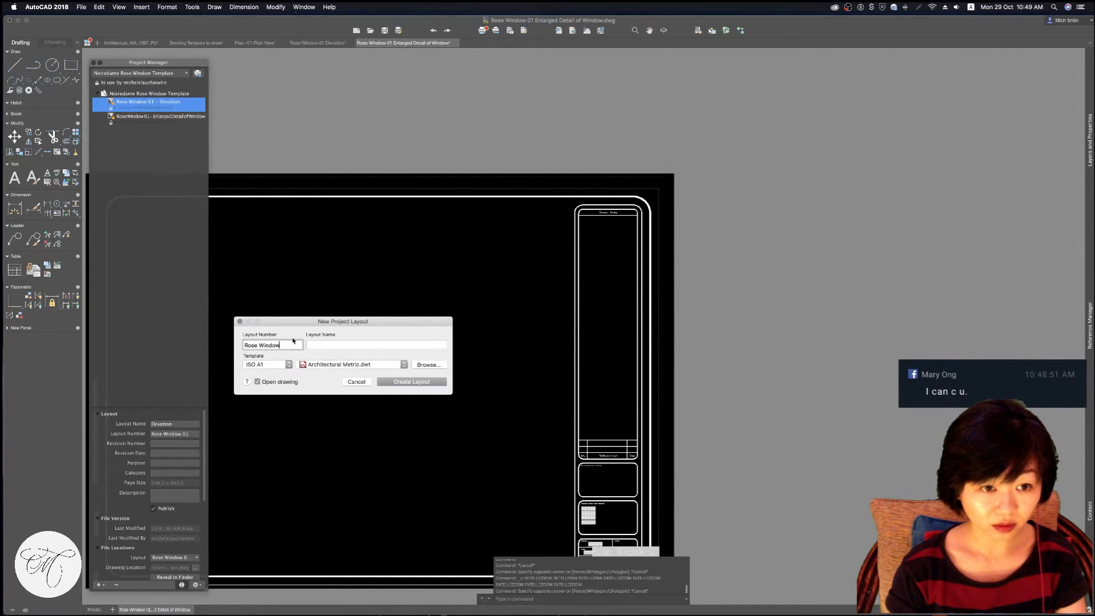
type("01")
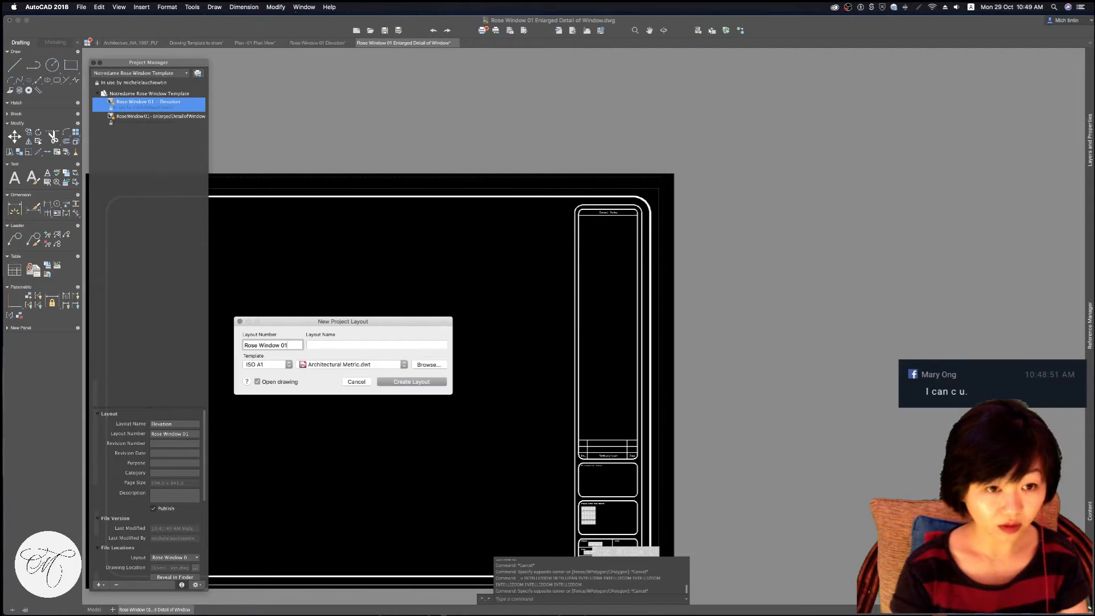
Name the new layout Plan, create it from the ISO A1 layout of Architectural Metric.dwt, and save its drawing as Rose Window 01 Plan
left_click(314, 345)
type("Plan")
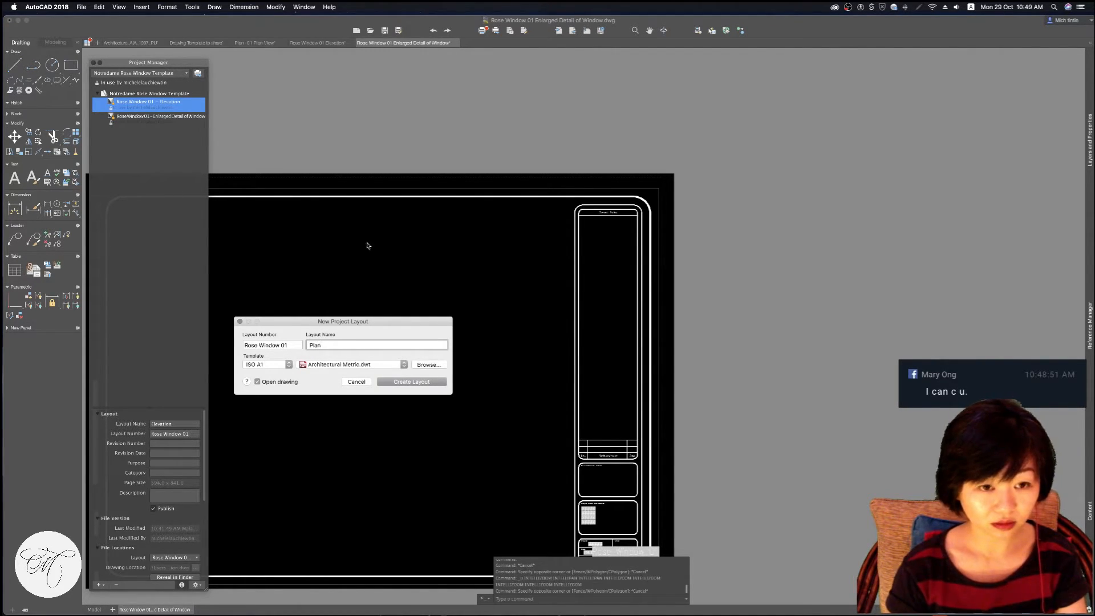
left_click(410, 382)
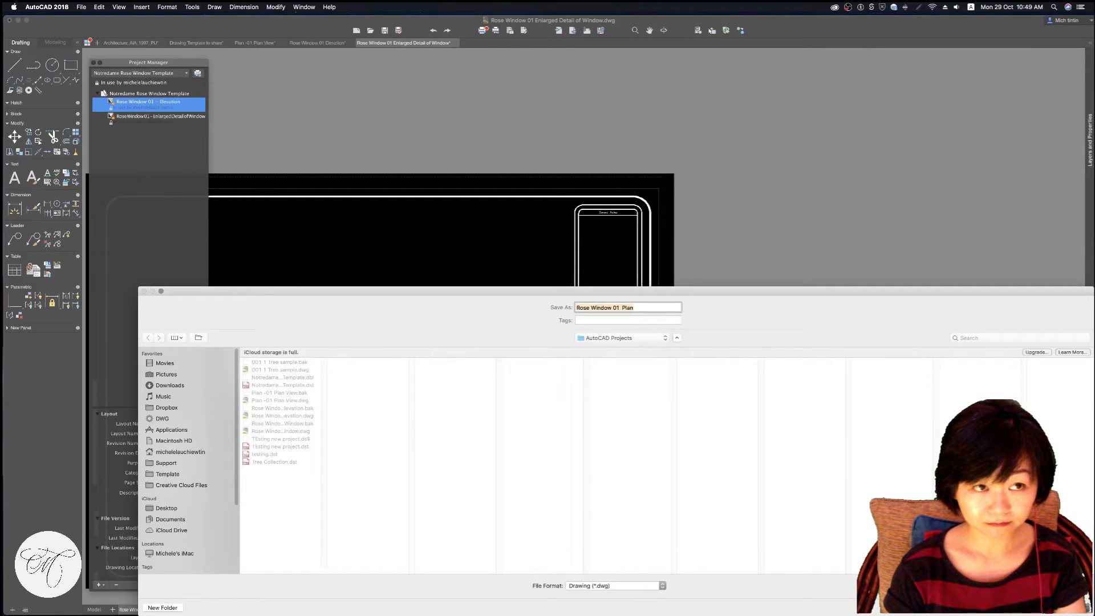
key("Return")
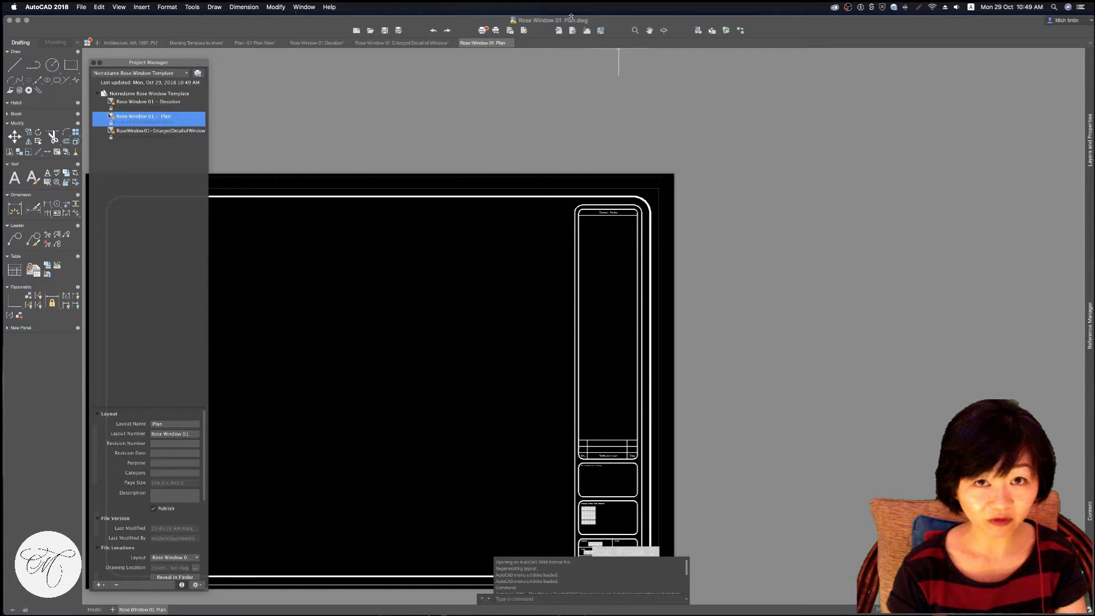
Examine the title block of the new Plan layout, including its project, date, scale and sheet number fields
middle_click_drag(521, 346, 577, 210)
scroll(634, 399, "up", 8)
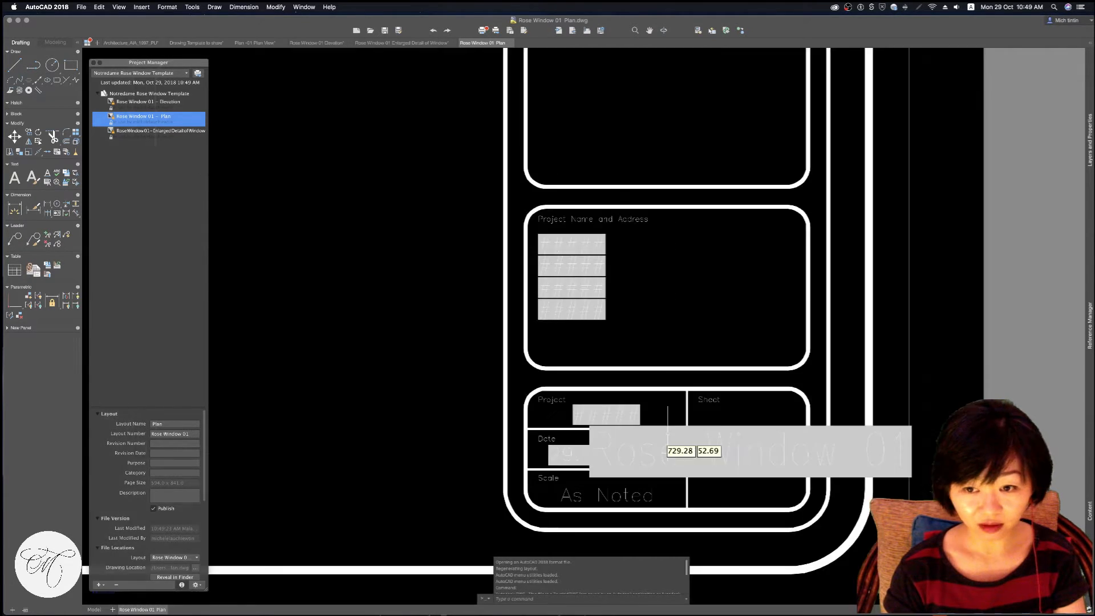
scroll(661, 450, "down", 8)
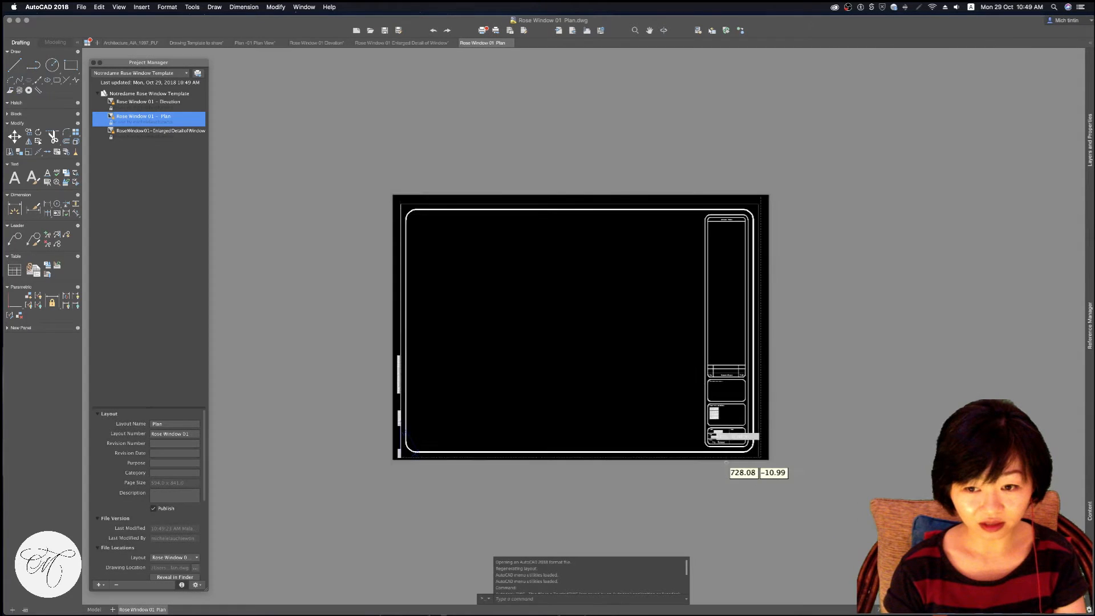
scroll(726, 463, "up", 8)
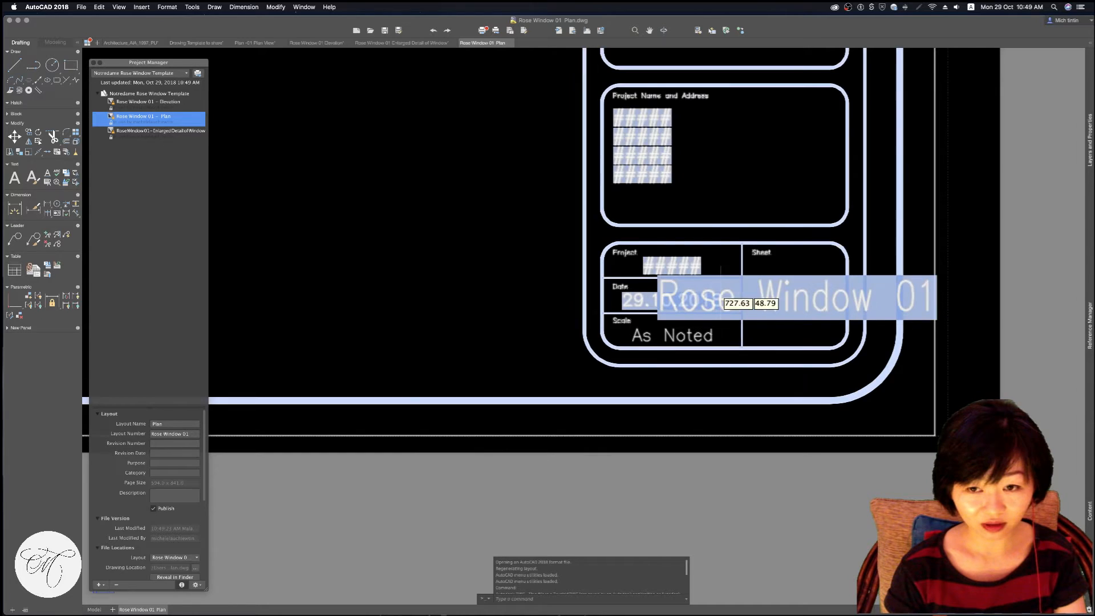
scroll(768, 296, "down", 8)
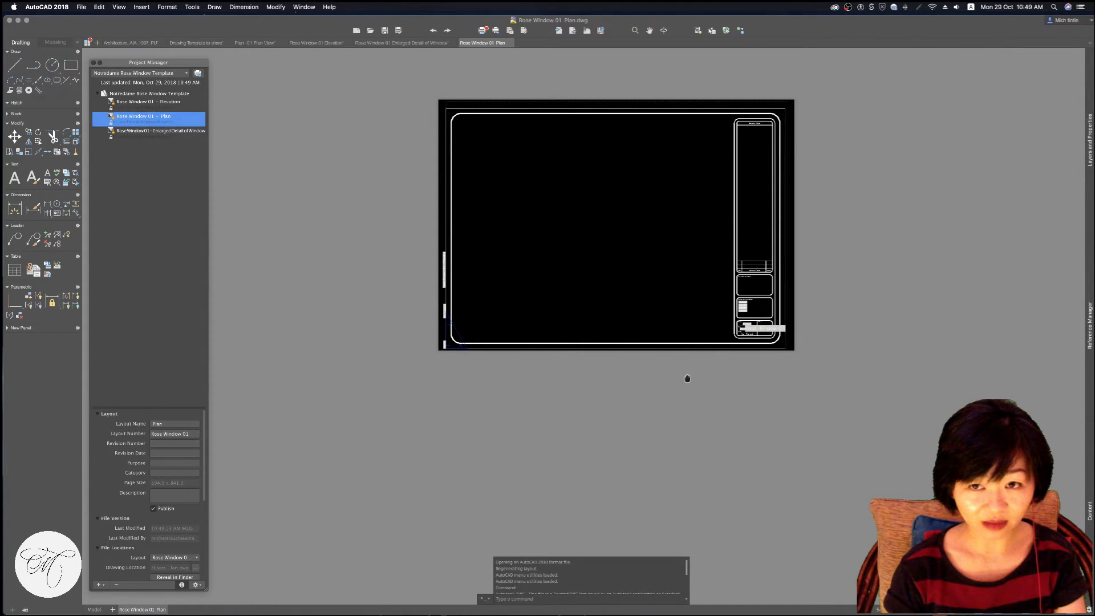
middle_click_drag(687, 379, 665, 428)
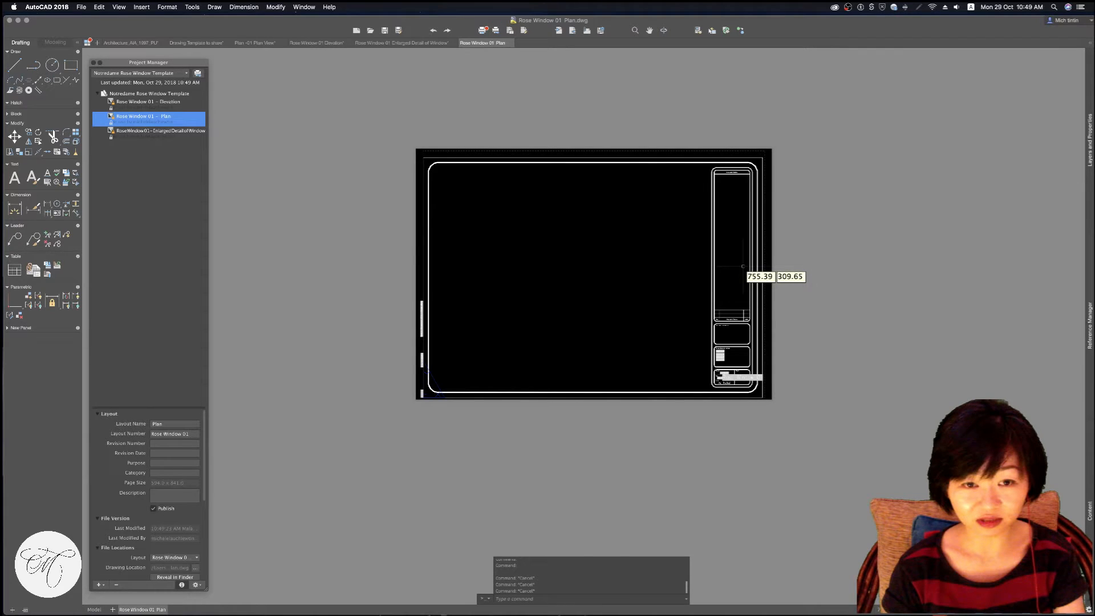
scroll(742, 265, "up", 3)
middle_click_drag(701, 339, 750, 348)
key("Escape")
key("Escape")
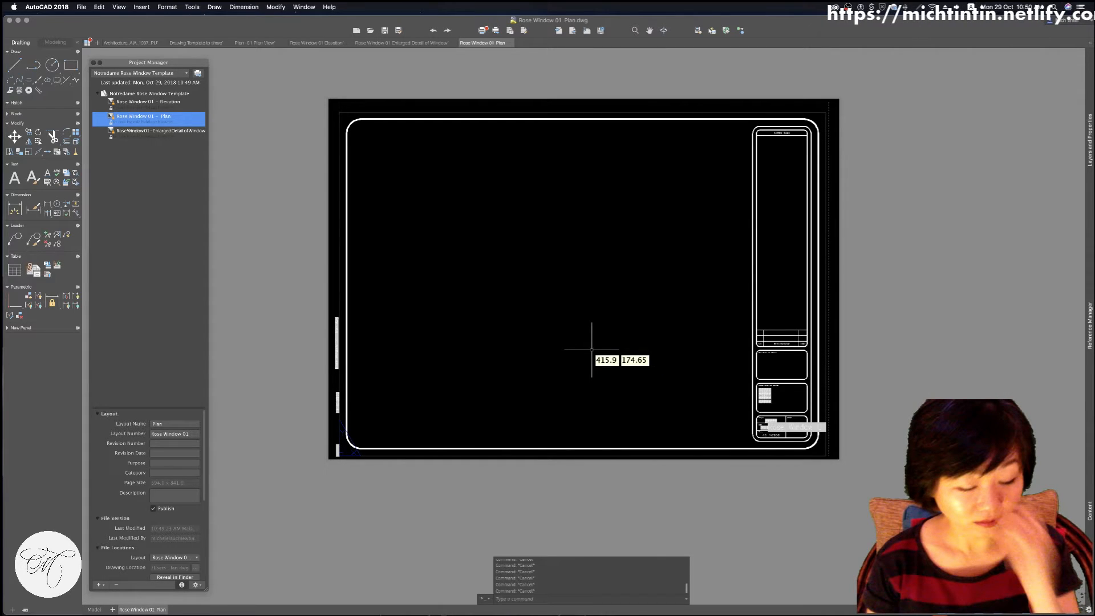
key("super+Tab")
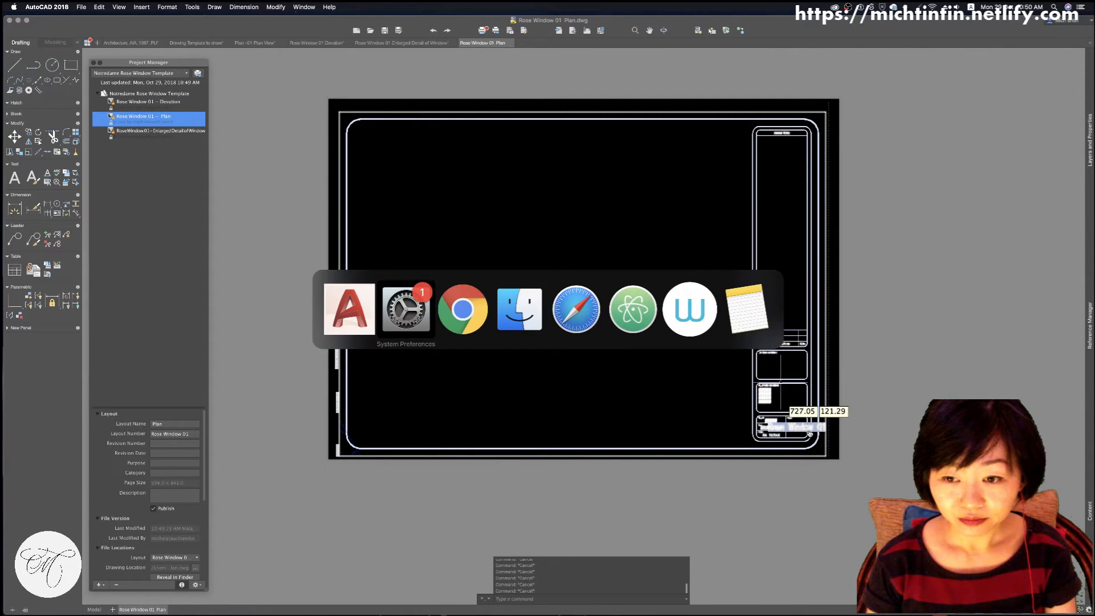
key("Escape")
scroll(808, 434, "up", 5)
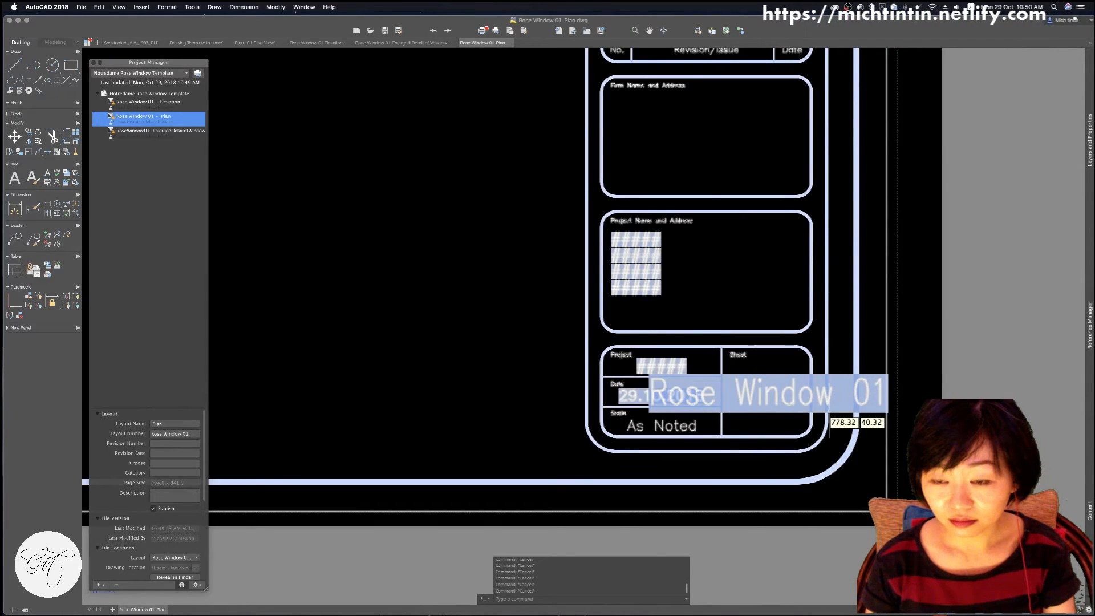
scroll(822, 417, "up", 2)
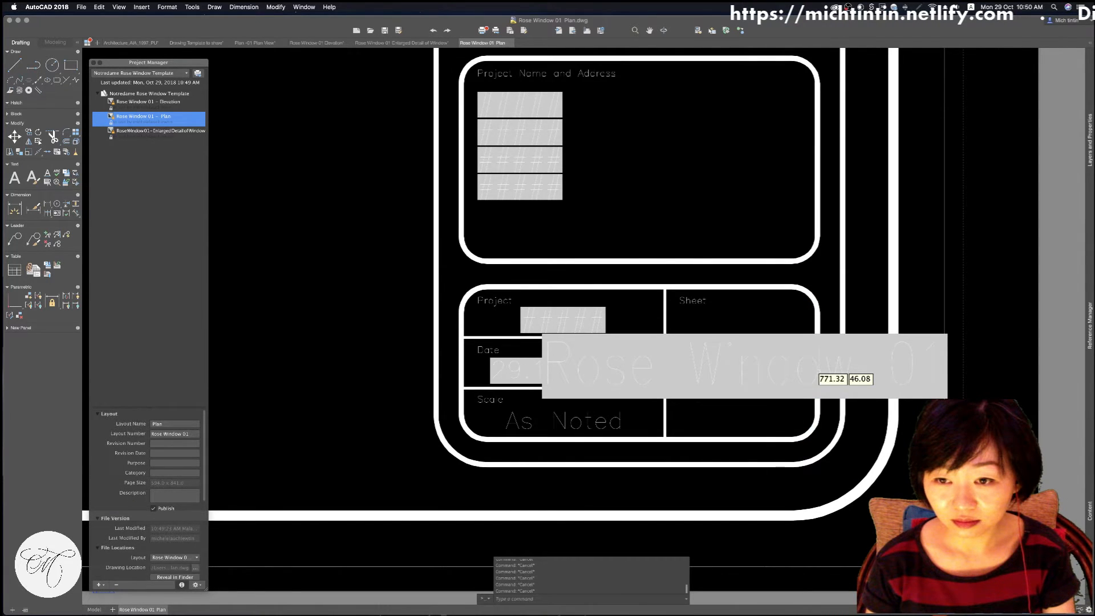
left_click(814, 371)
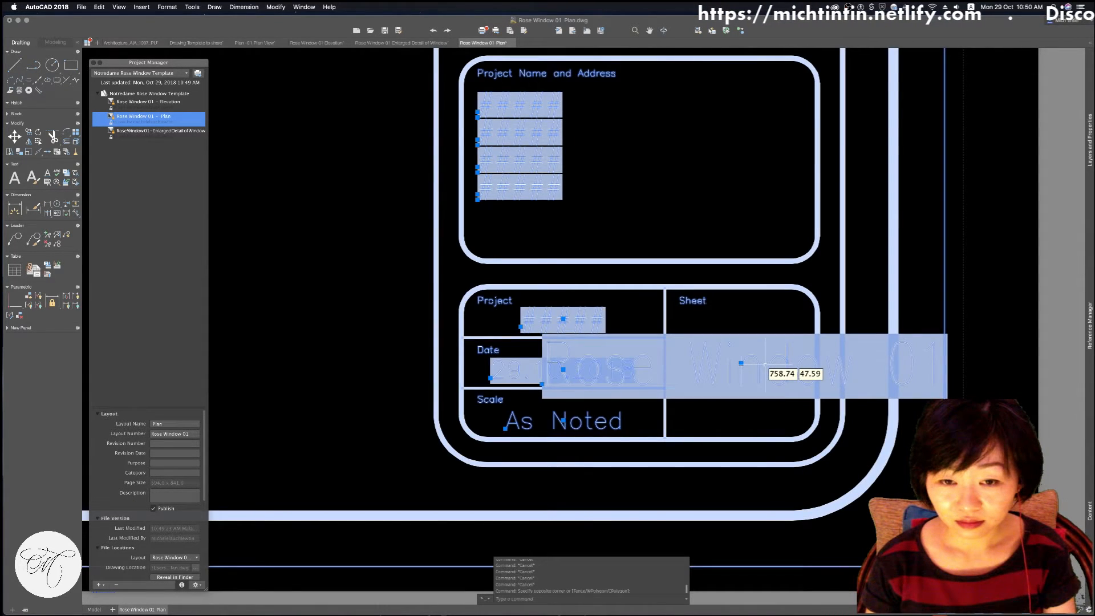
key("Escape")
scroll(699, 360, "down", 1)
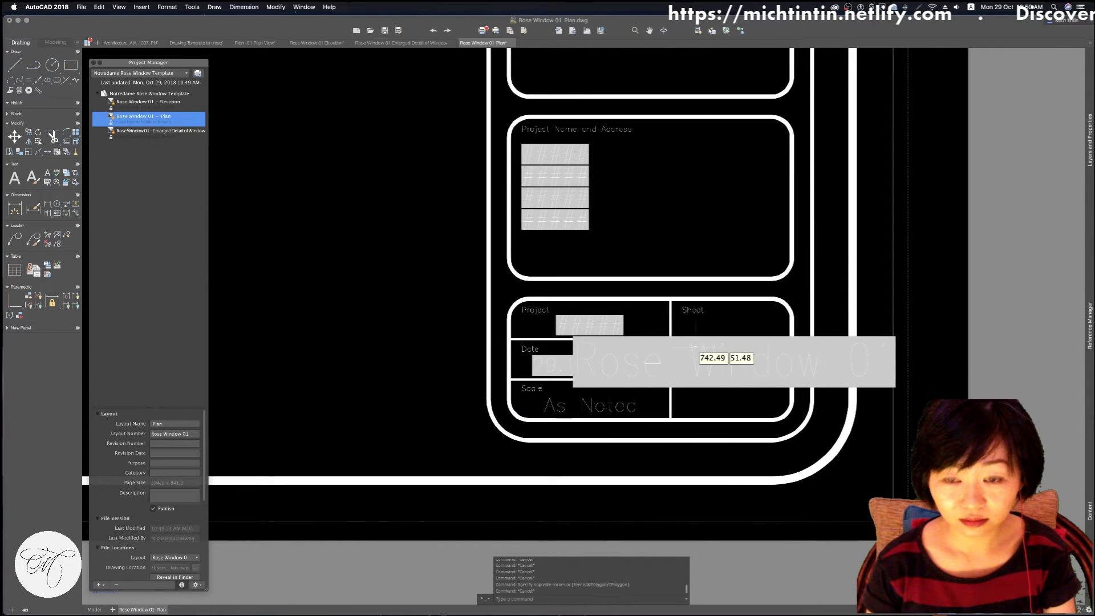
scroll(690, 342, "down", 3)
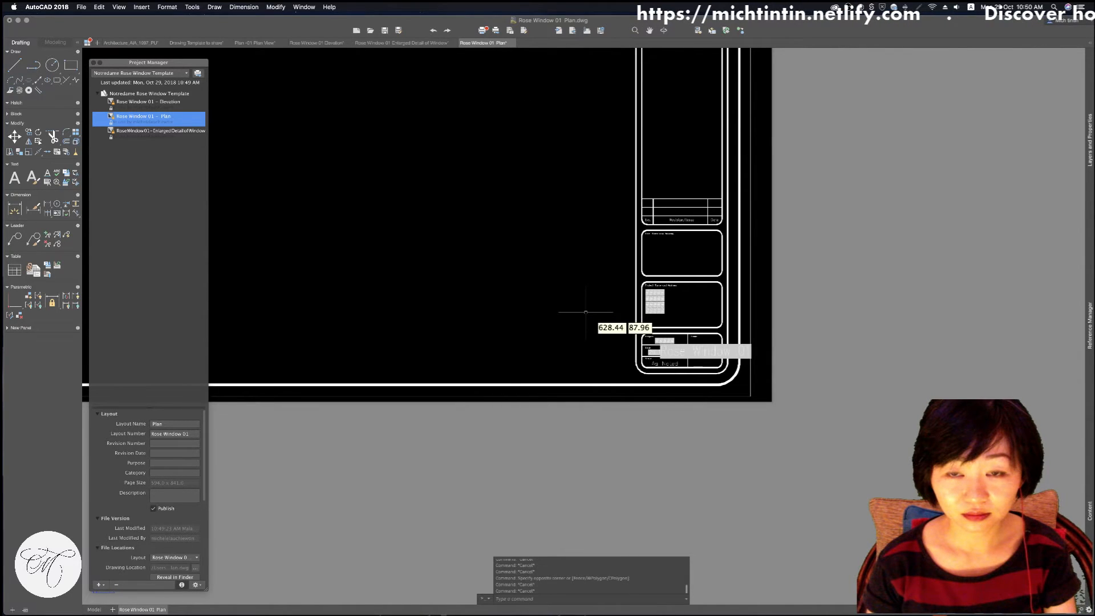
middle_click_drag(586, 312, 549, 230)
key("Escape")
Move the Plan layout above the Elevation layout in the project's layout order
left_click(162, 102)
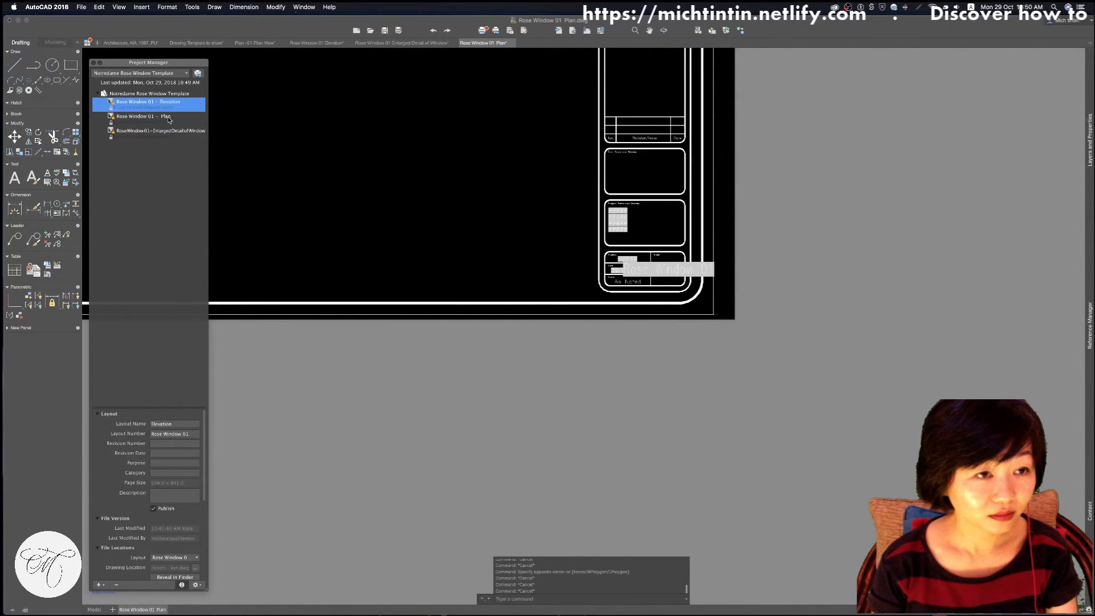
left_click_drag(168, 120, 146, 100)
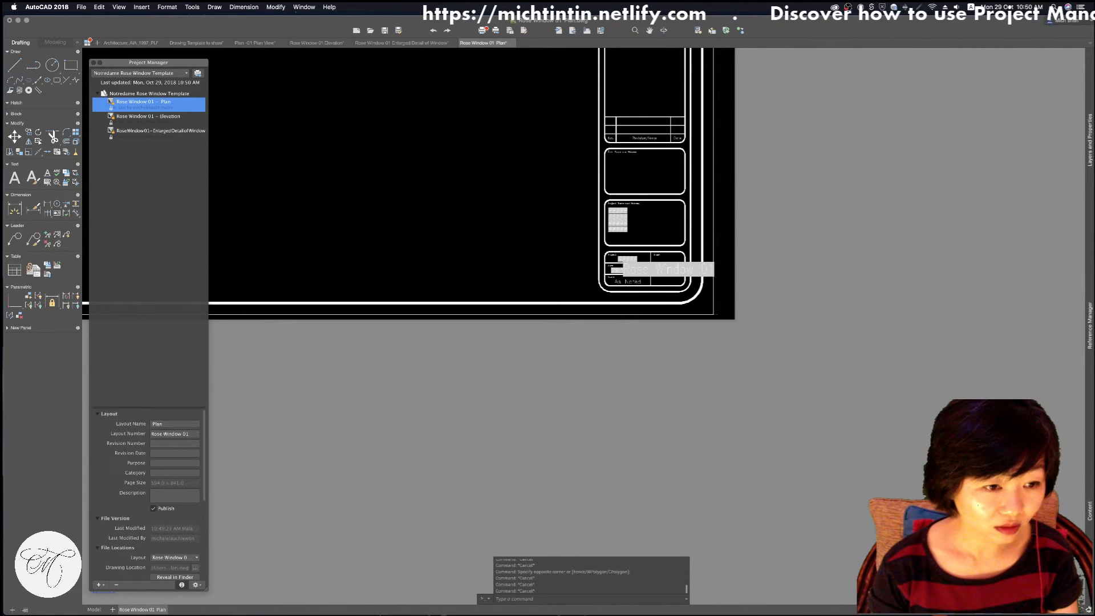
Review the Plan layout's revision, file location and custom properties against its title block, and check the available project options
left_click(174, 453)
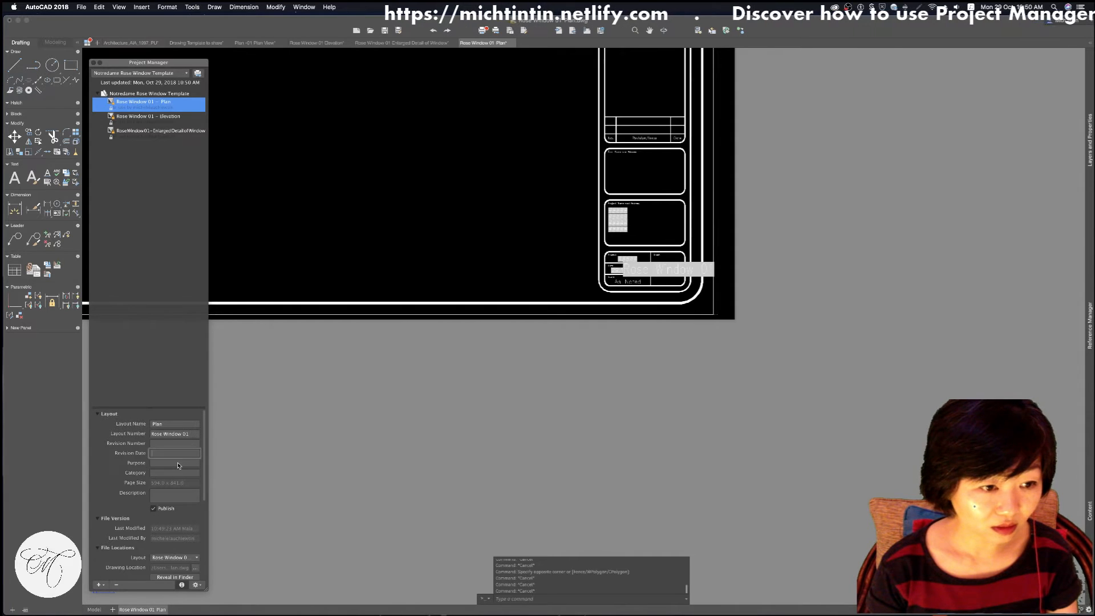
scroll(613, 275, "up", 5)
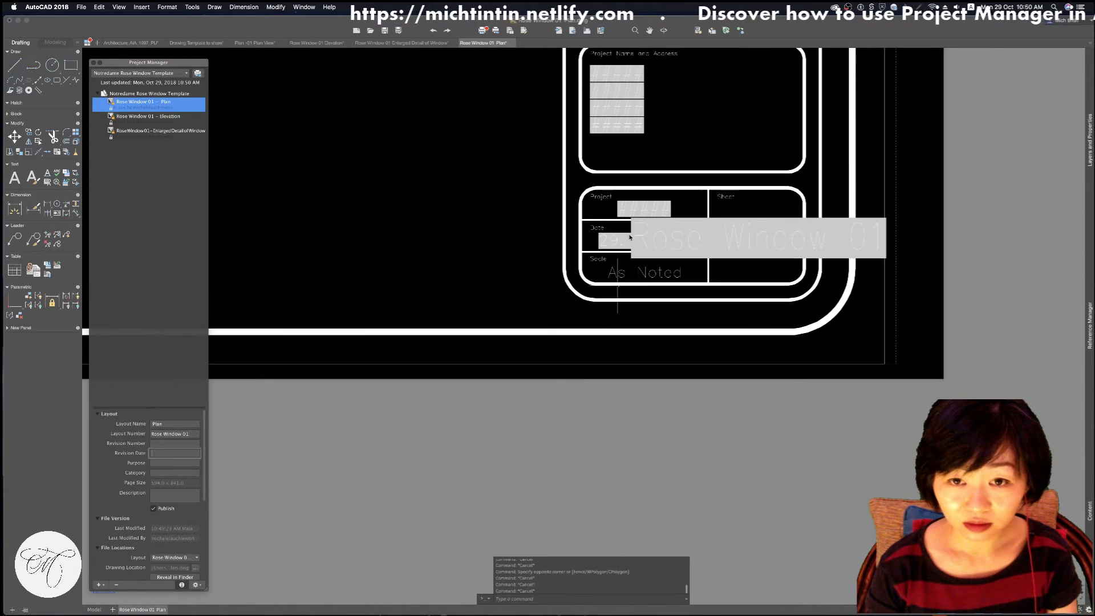
scroll(159, 516, "down", 5)
scroll(157, 496, "down", 2)
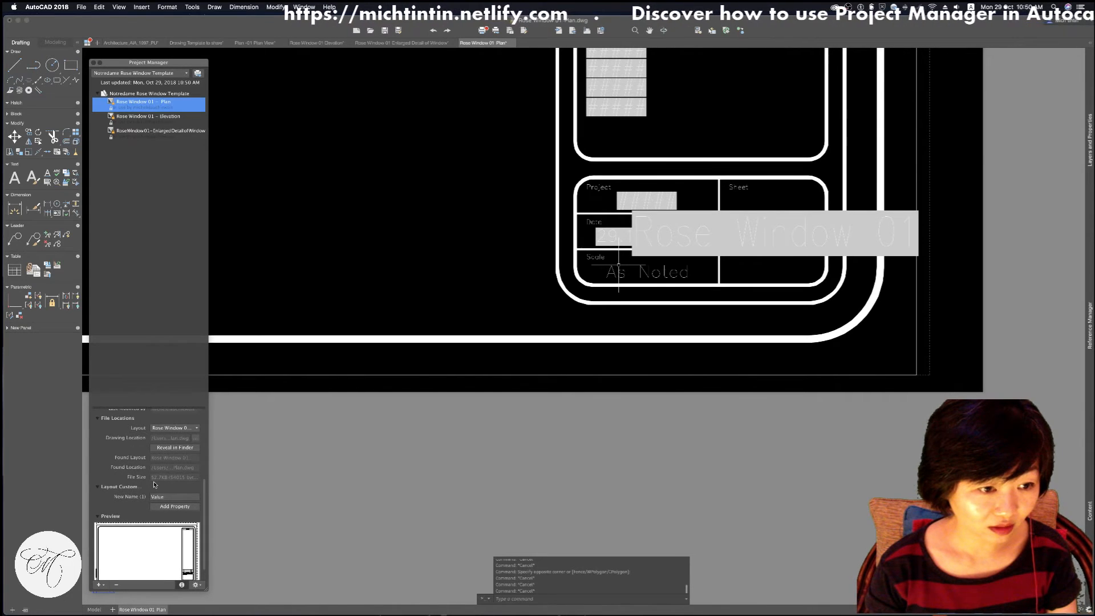
scroll(154, 485, "down", 1)
scroll(157, 459, "up", 3)
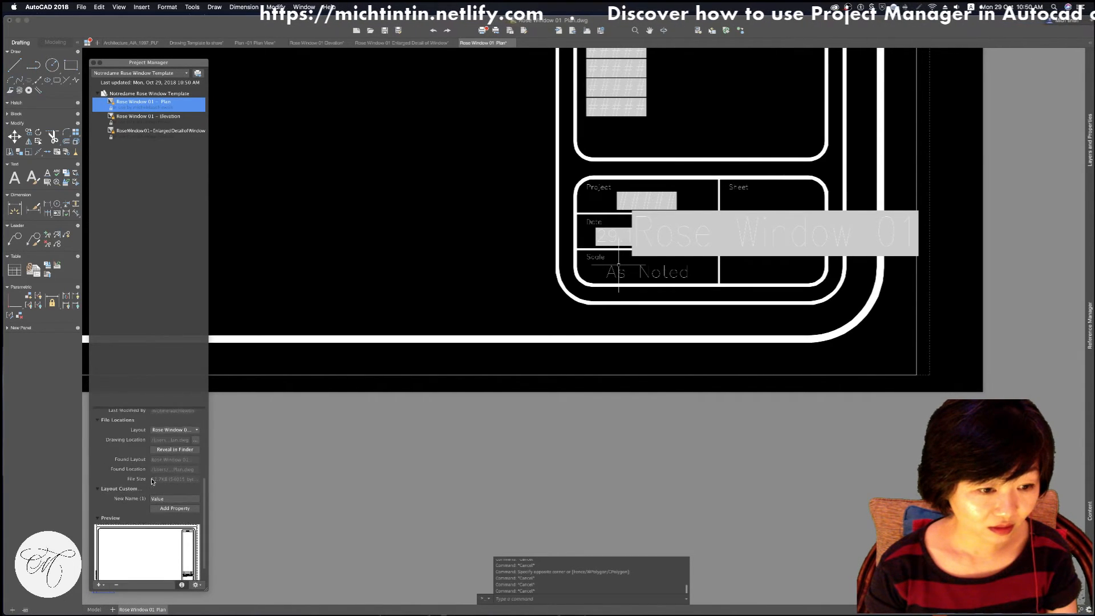
left_click(195, 585)
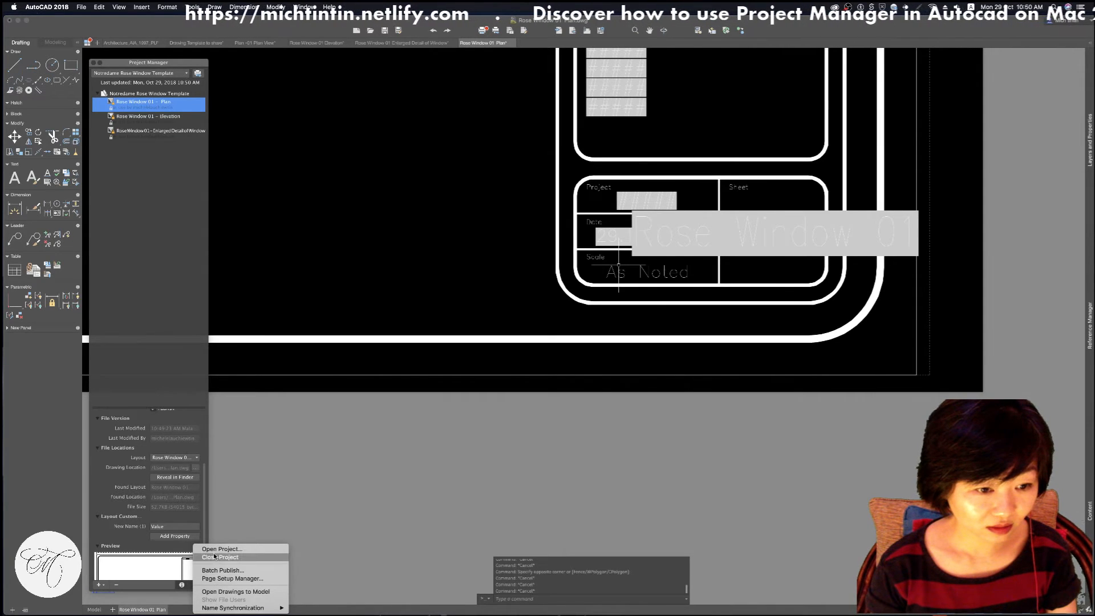
Publish the Plan layout using a page setup override and dismiss the job completion notification
left_click(97, 106)
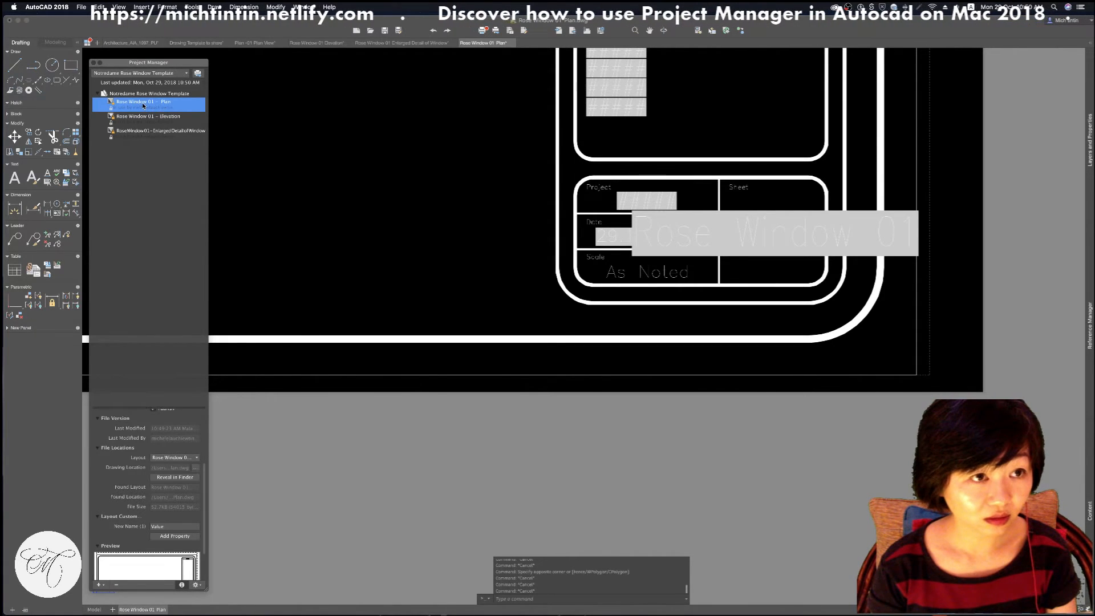
right_click(162, 107)
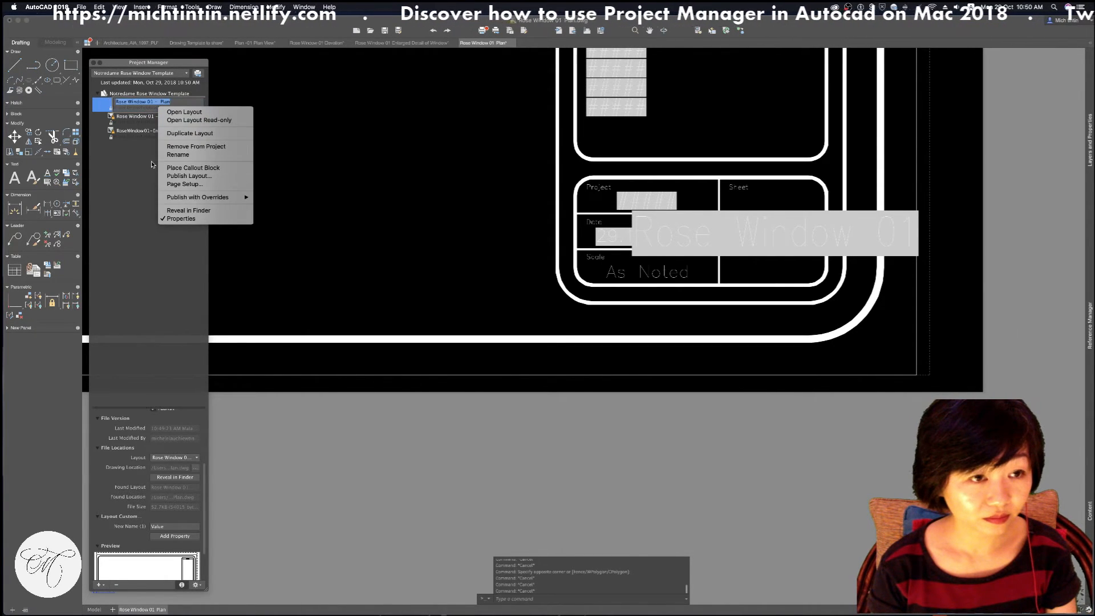
mouse_move(189, 199)
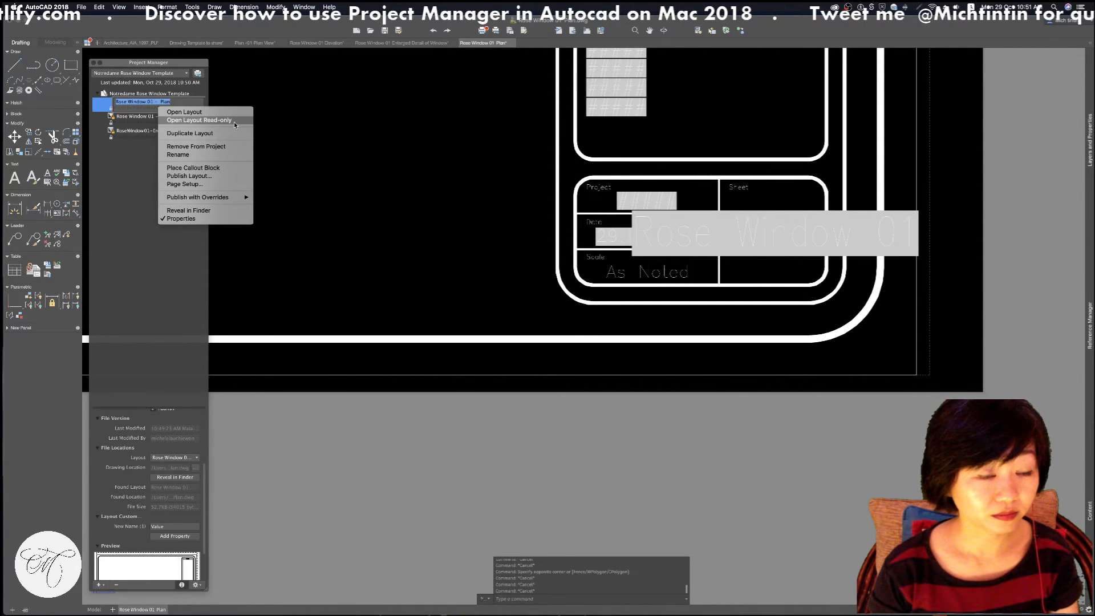
mouse_move(234, 197)
left_click(280, 213)
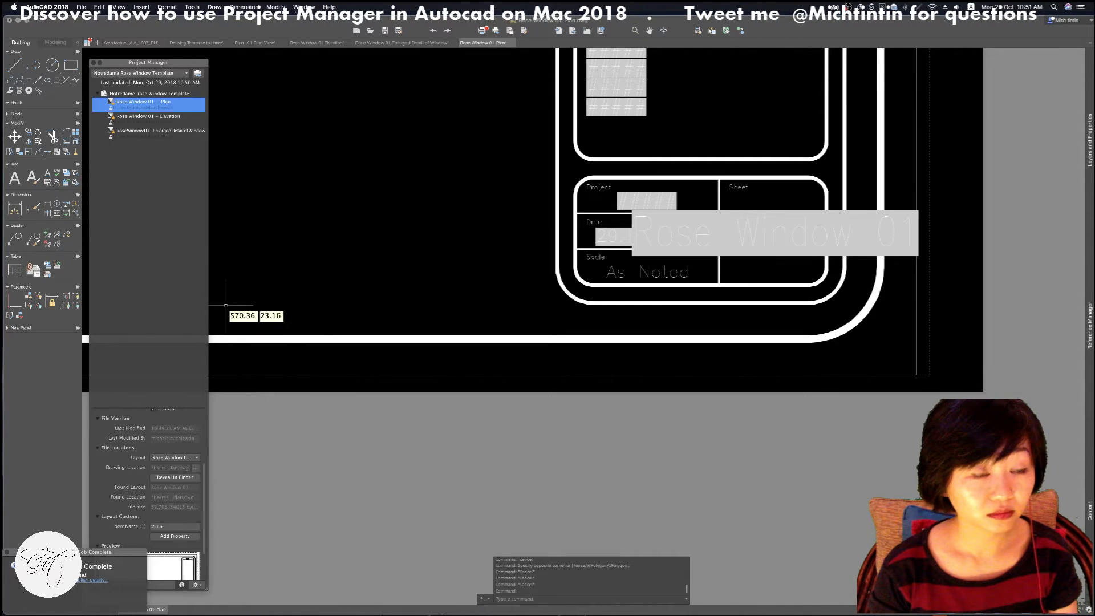
left_click(7, 553)
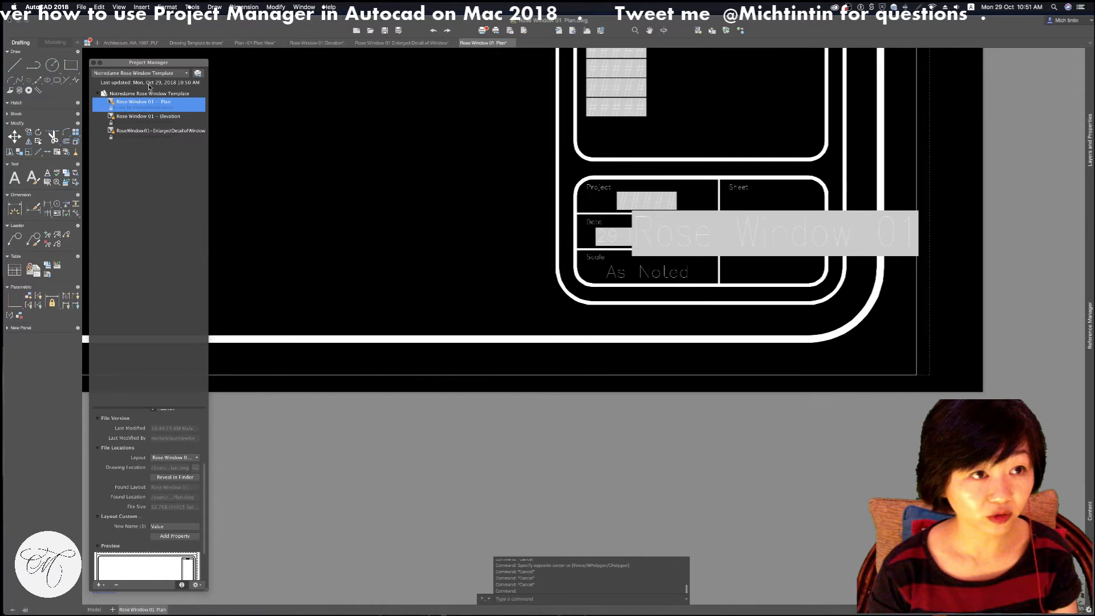
Review the batch publish list and PDF output settings for the whole Notredame Rose Window Template project, and leave without publishing
left_click(173, 94)
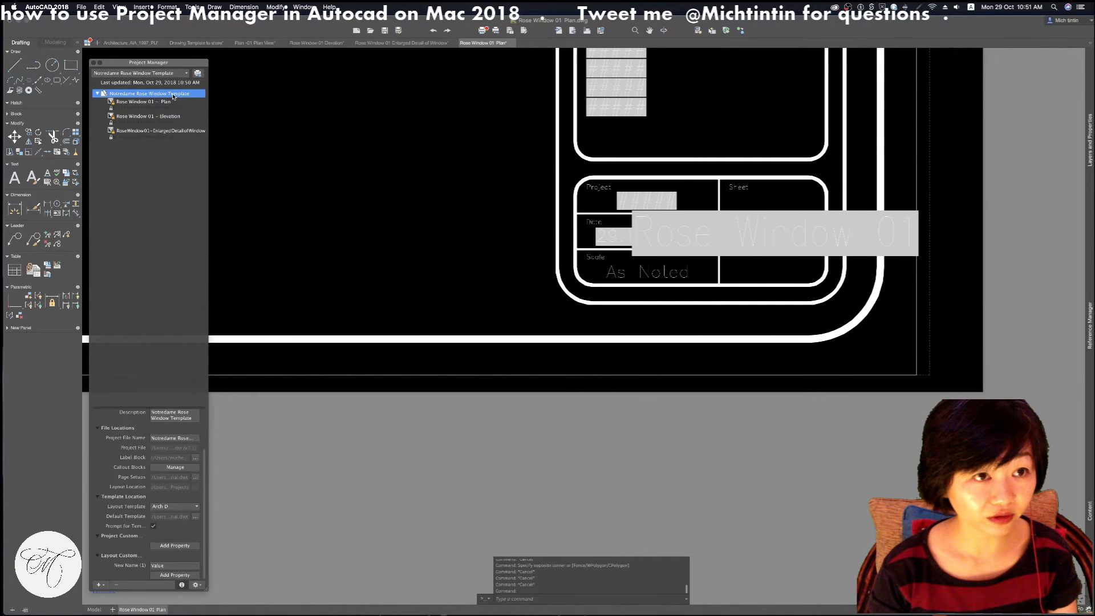
right_click(173, 96)
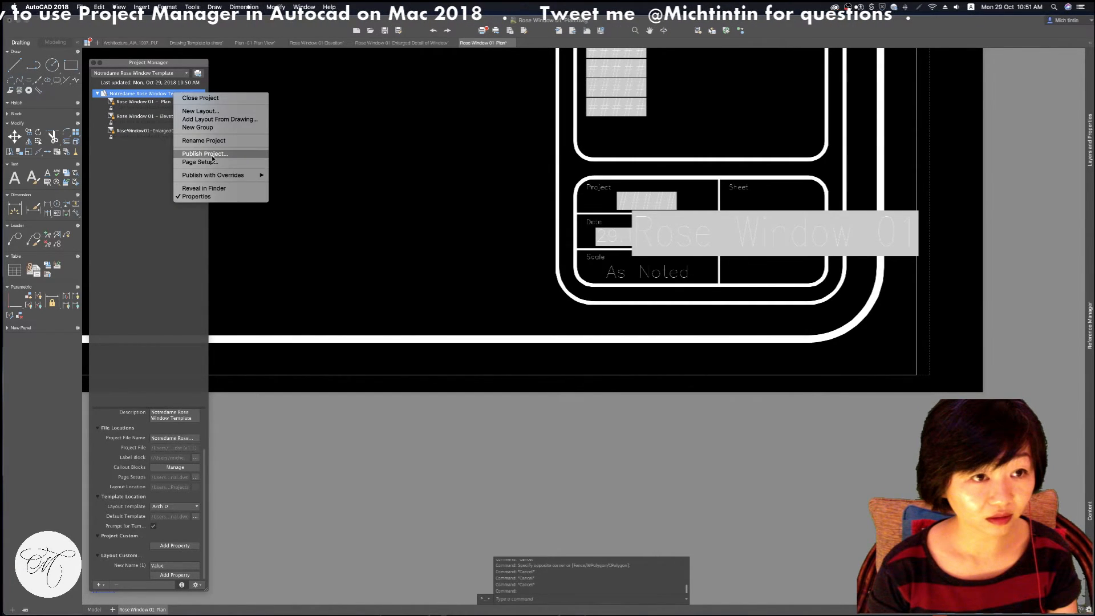
left_click(159, 155)
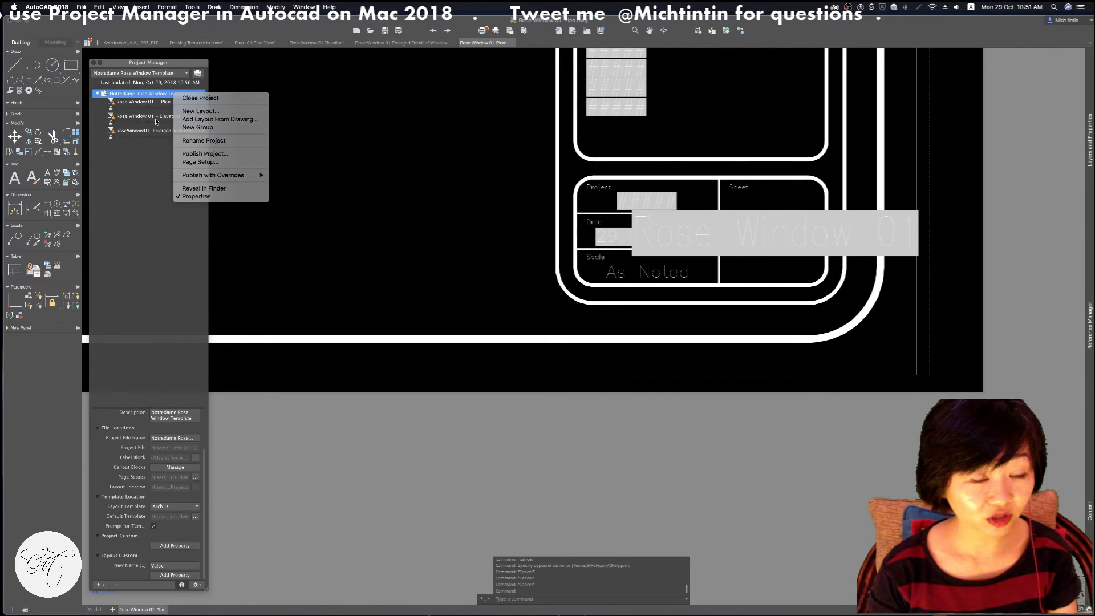
right_click(139, 94)
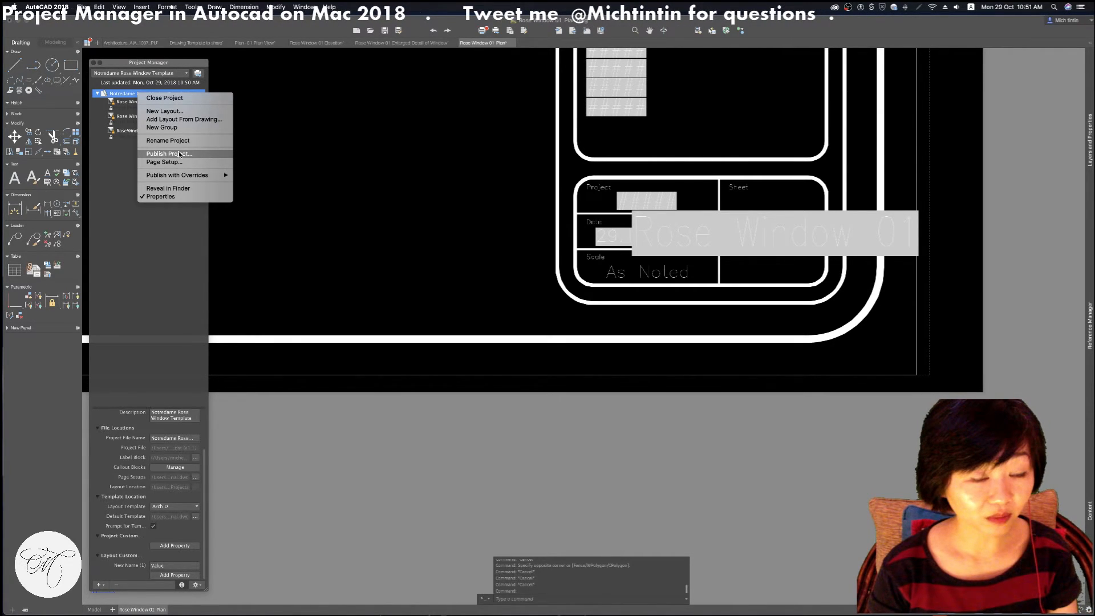
left_click(178, 154)
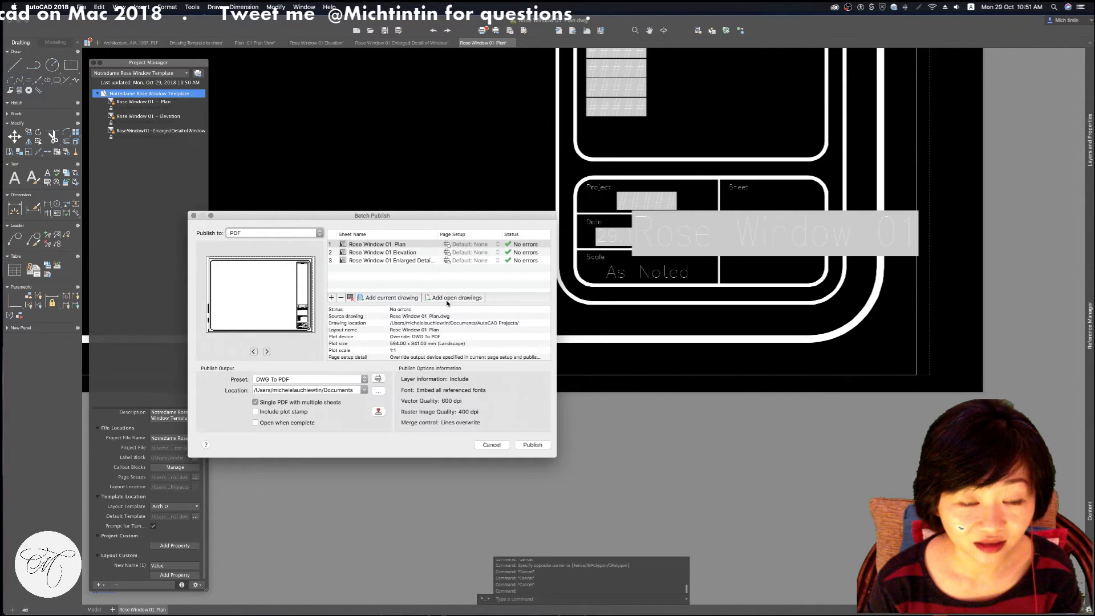
left_click(492, 444)
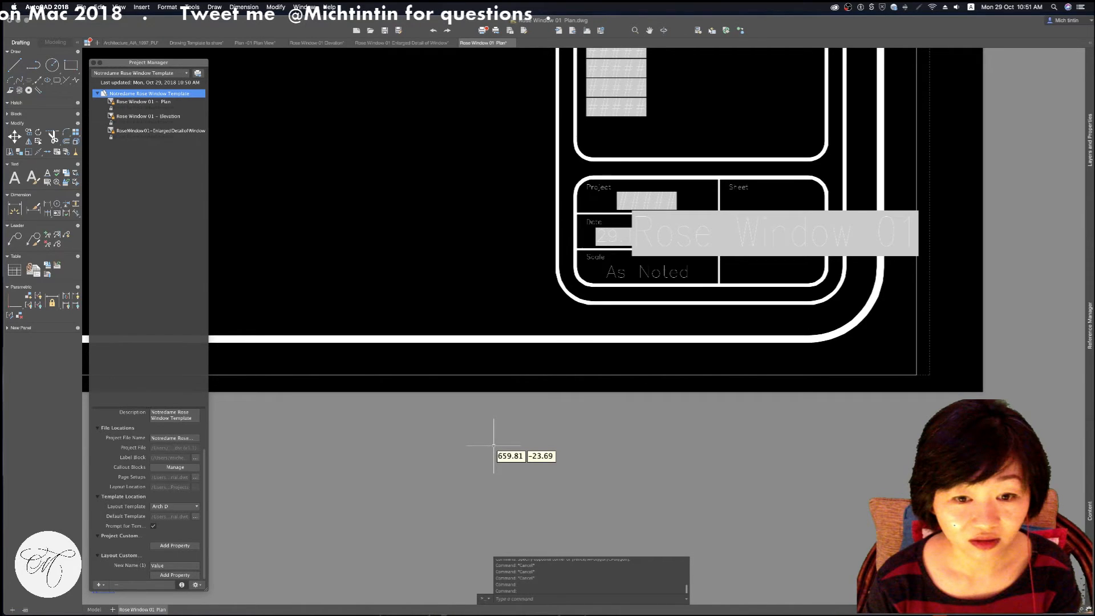
key("Escape")
key("Escape")
scroll(381, 196, "down", 1)
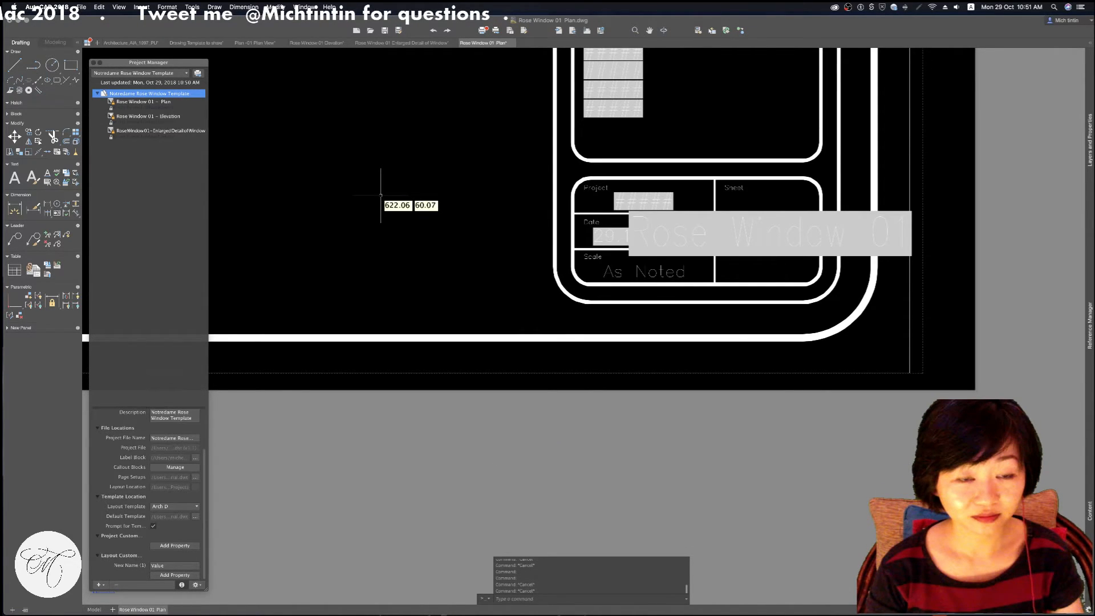
key("Escape")
key("Escape")
scroll(782, 439, "down", 4)
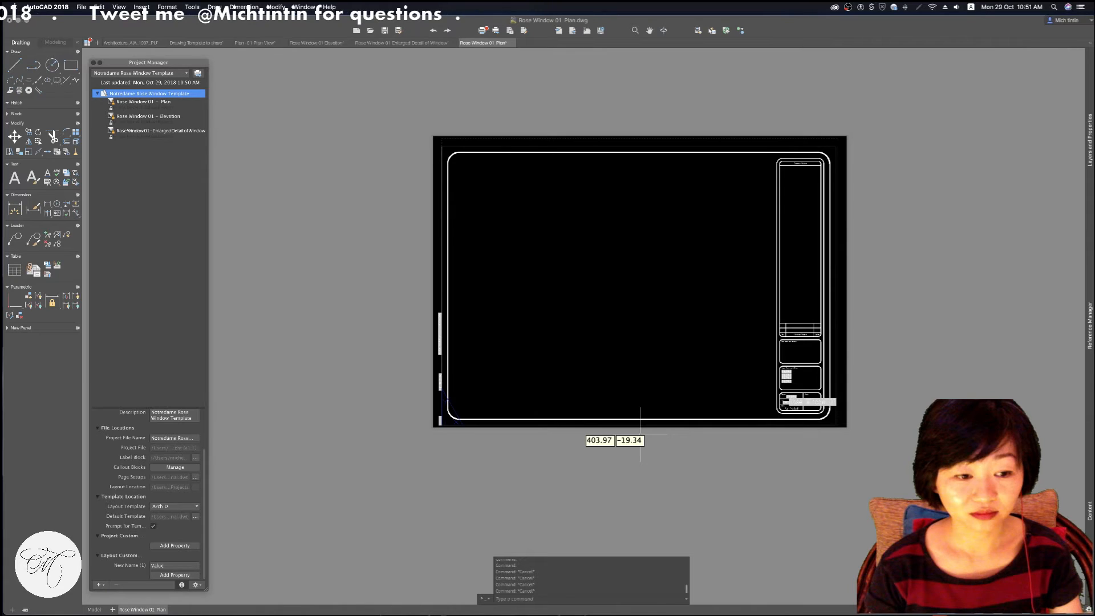
left_click(512, 44)
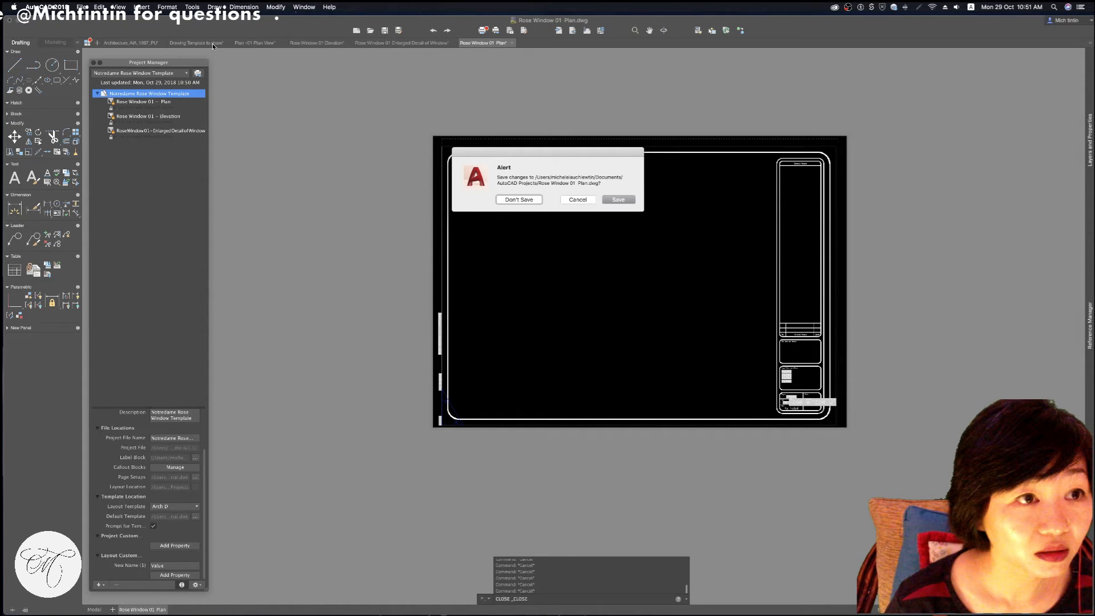
key("Escape")
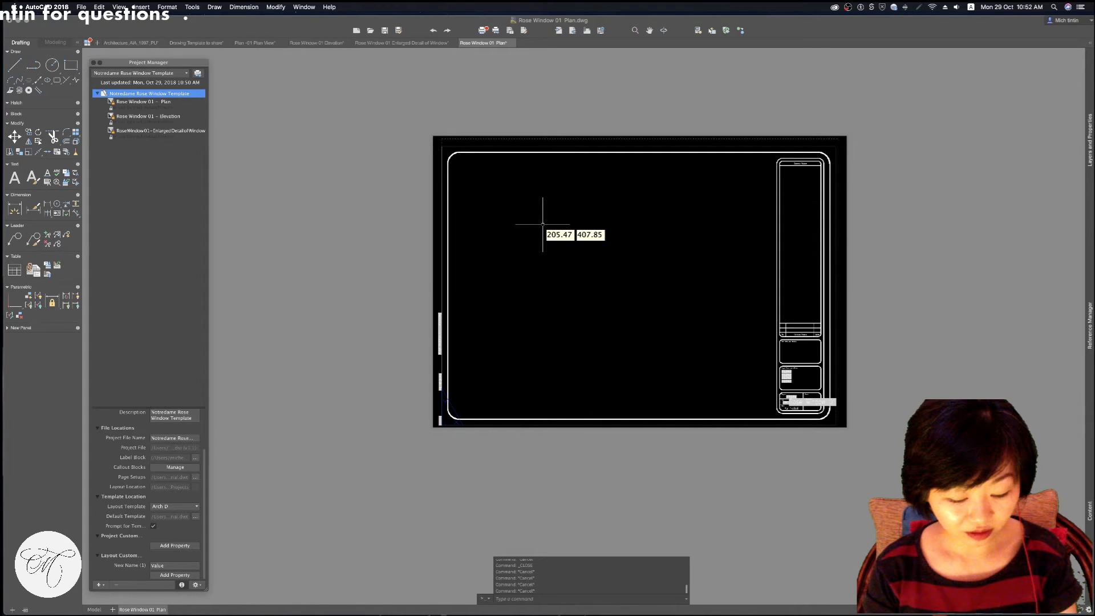
Try to create a viewport on the Plan layout sheet with the VP and MV commands
type("vp")
key("Return")
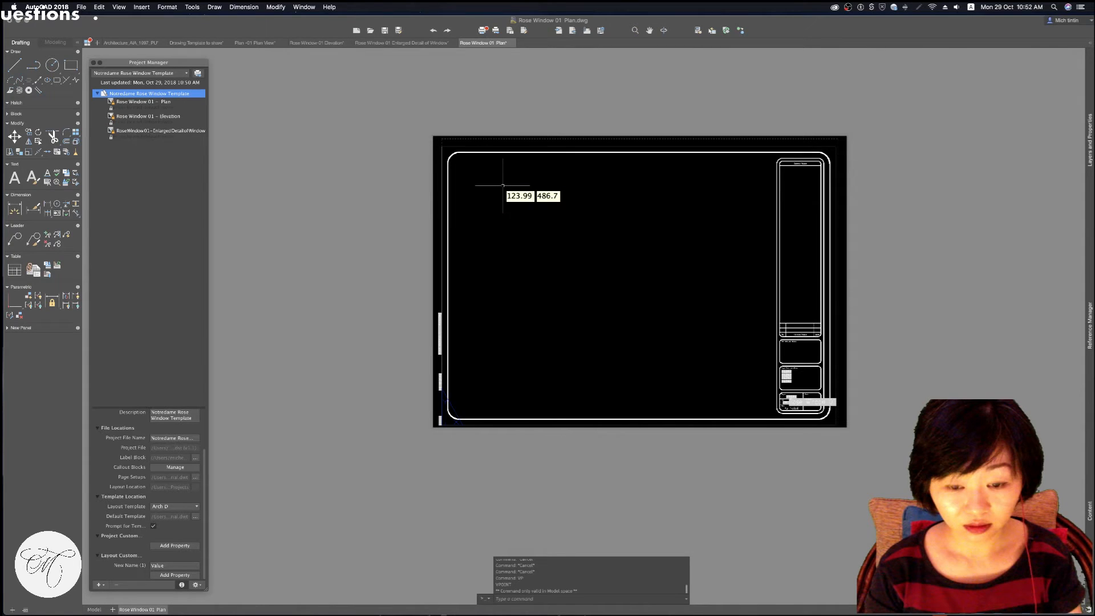
left_click(505, 190)
key("Escape")
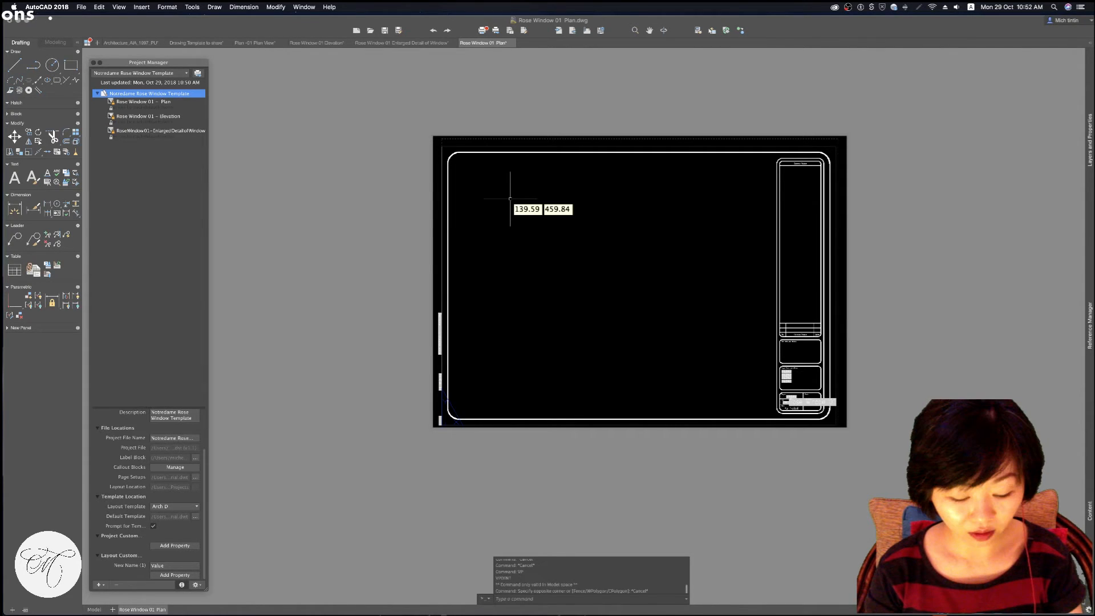
type("mv")
key("Return")
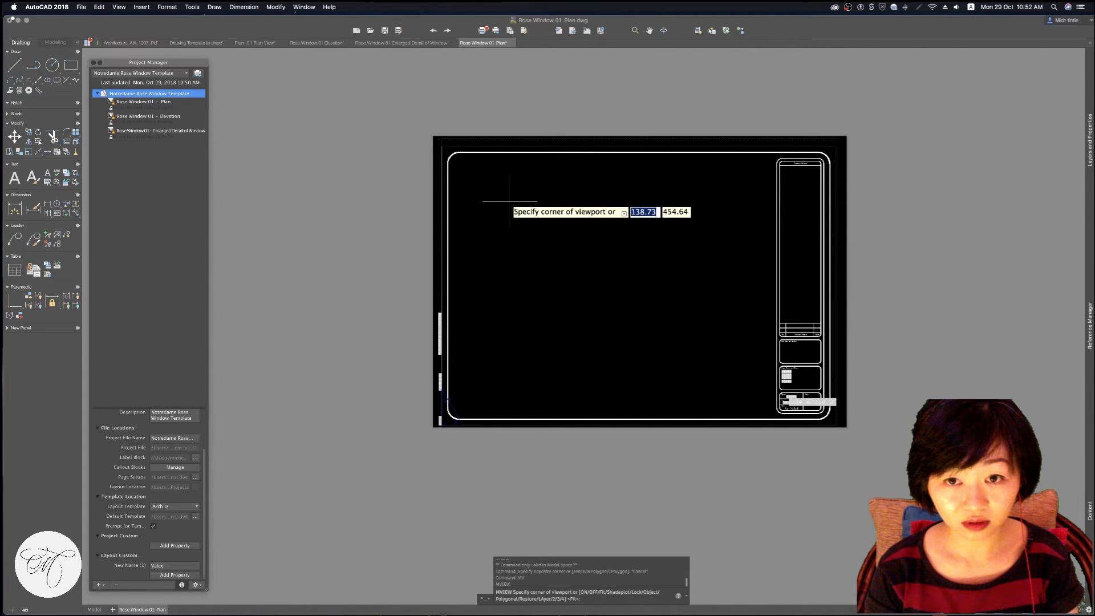
key("Escape")
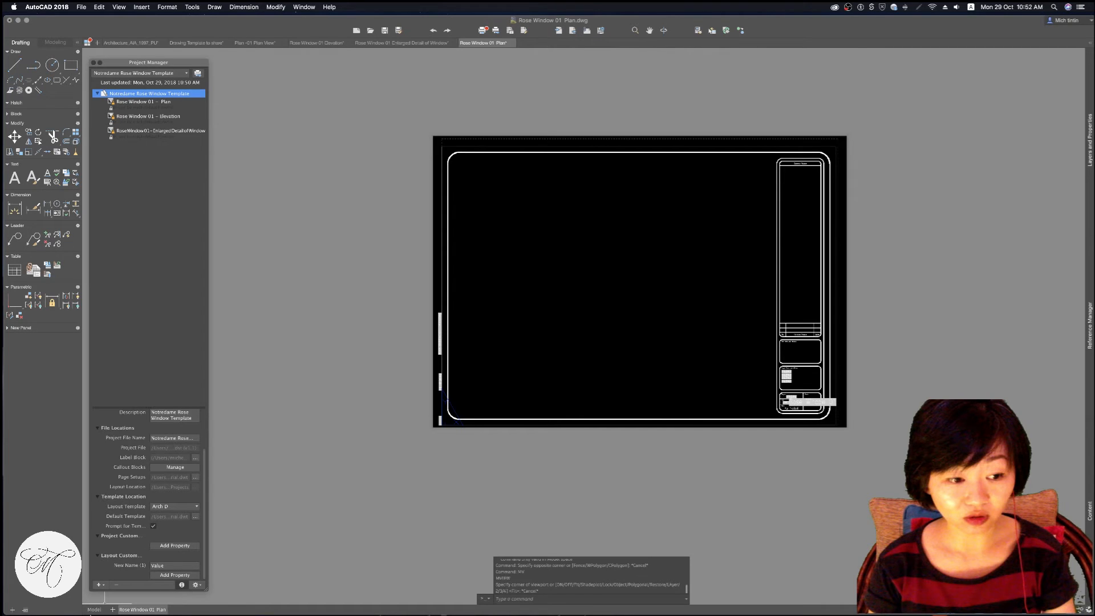
Inspect the model space of the Rose Window 01 Plan drawing for existing geometry
left_click(94, 609)
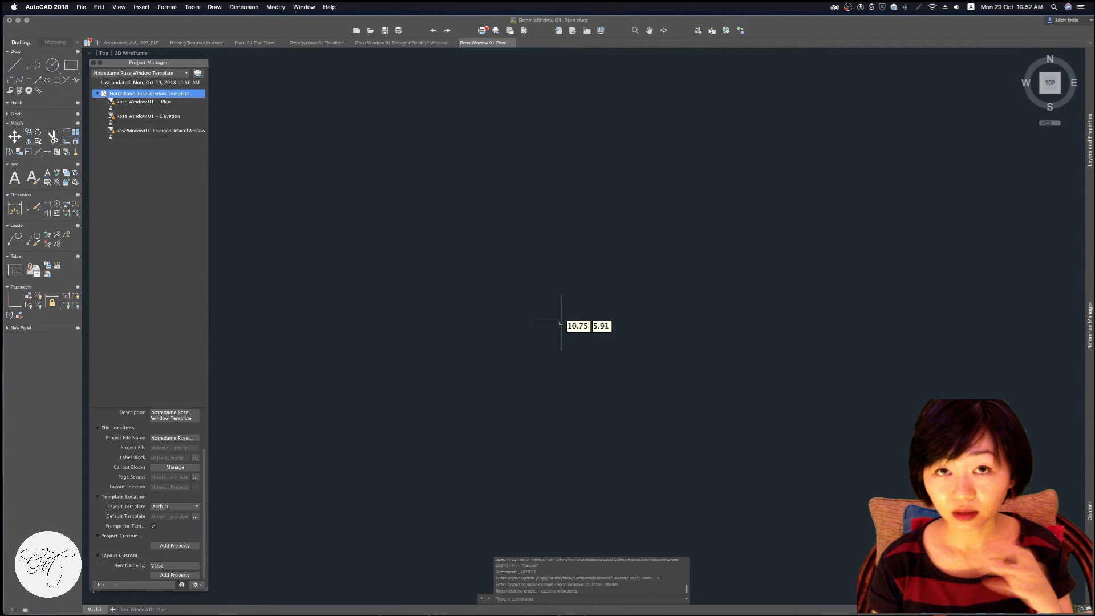
scroll(458, 242, "down", 5)
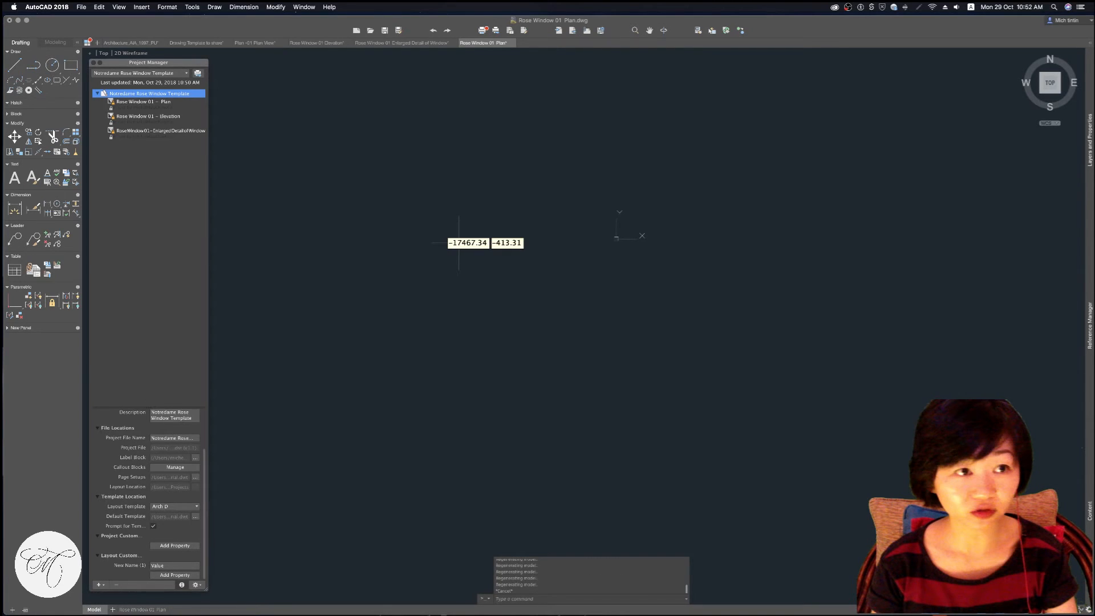
left_click(178, 104)
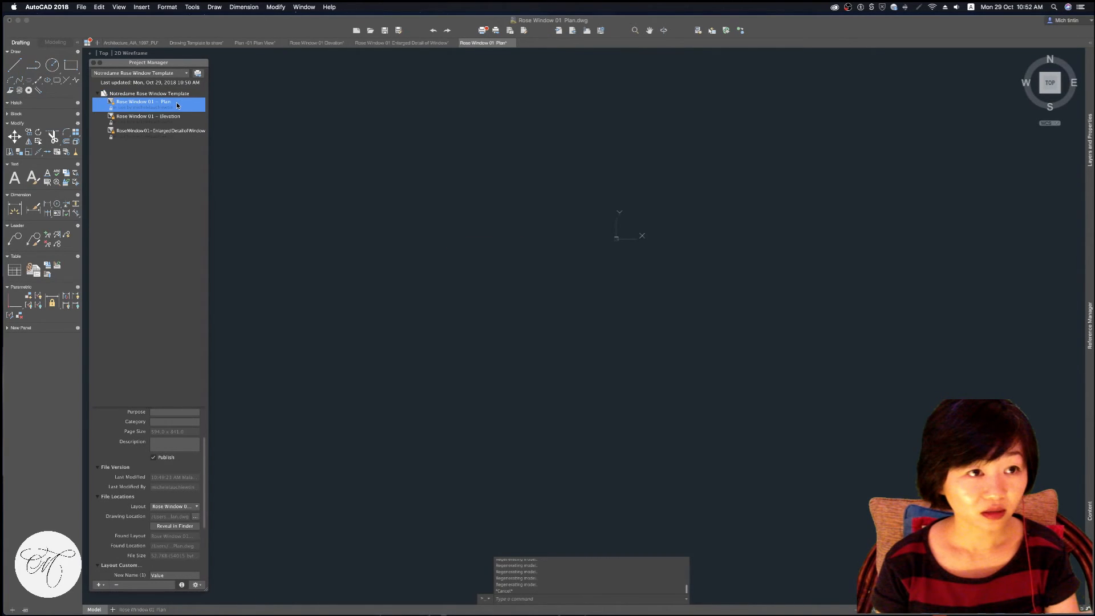
left_click(172, 95)
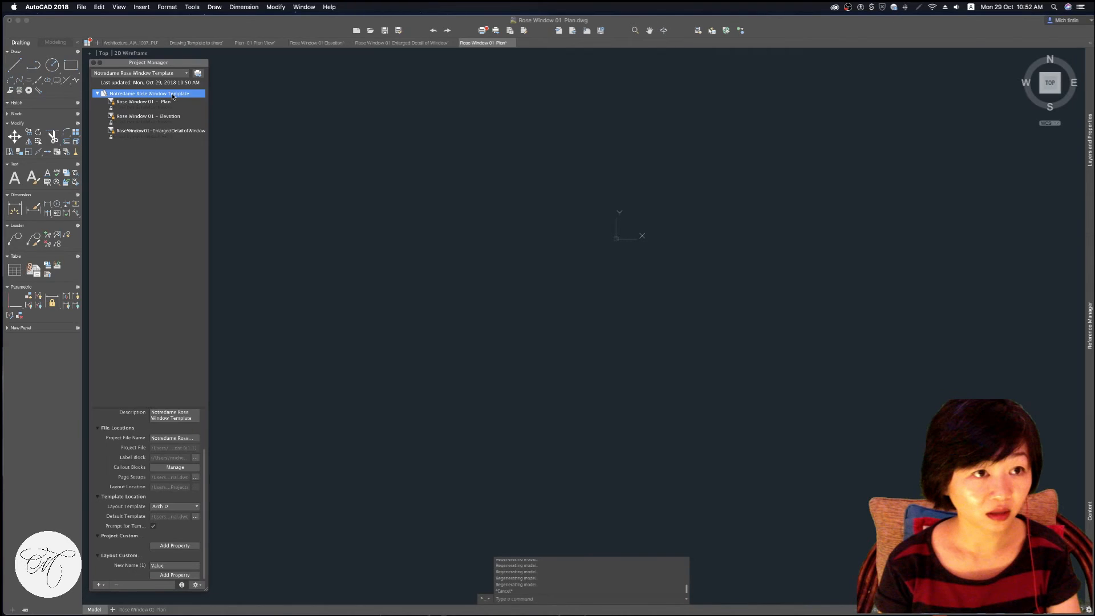
left_click(259, 75)
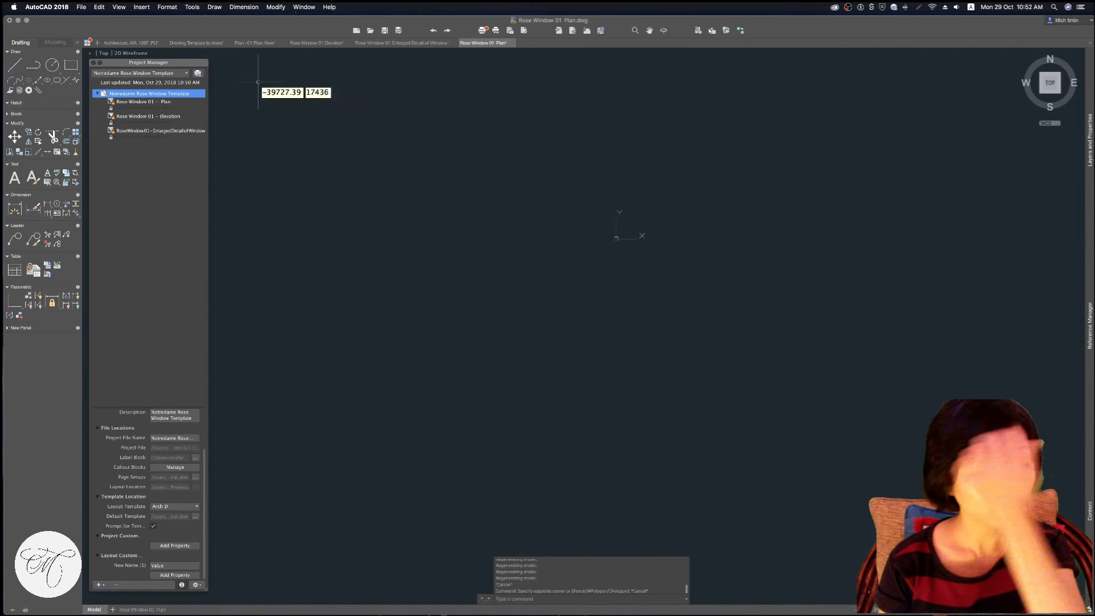
key("Escape")
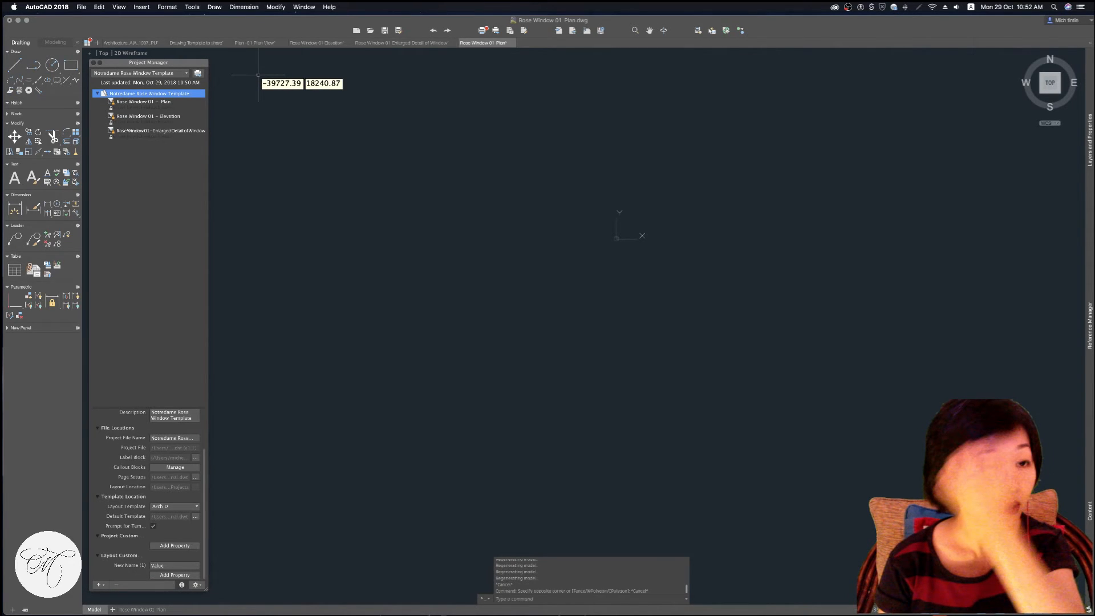
Inspect the plan and elevation geometry in the model space of the Drawing Template to share drawing
left_click(197, 42)
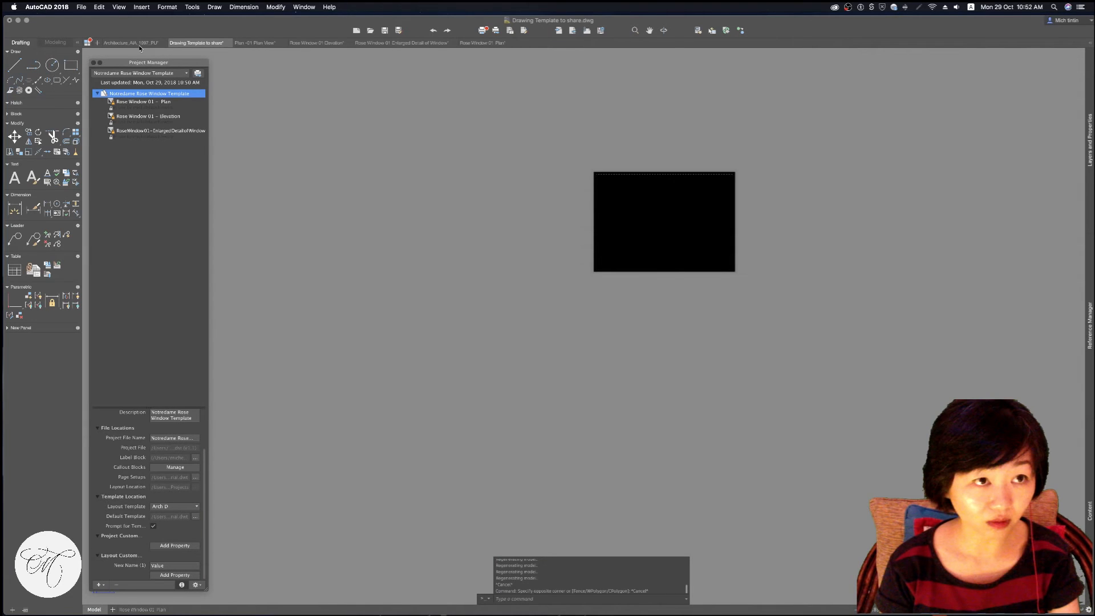
left_click(255, 43)
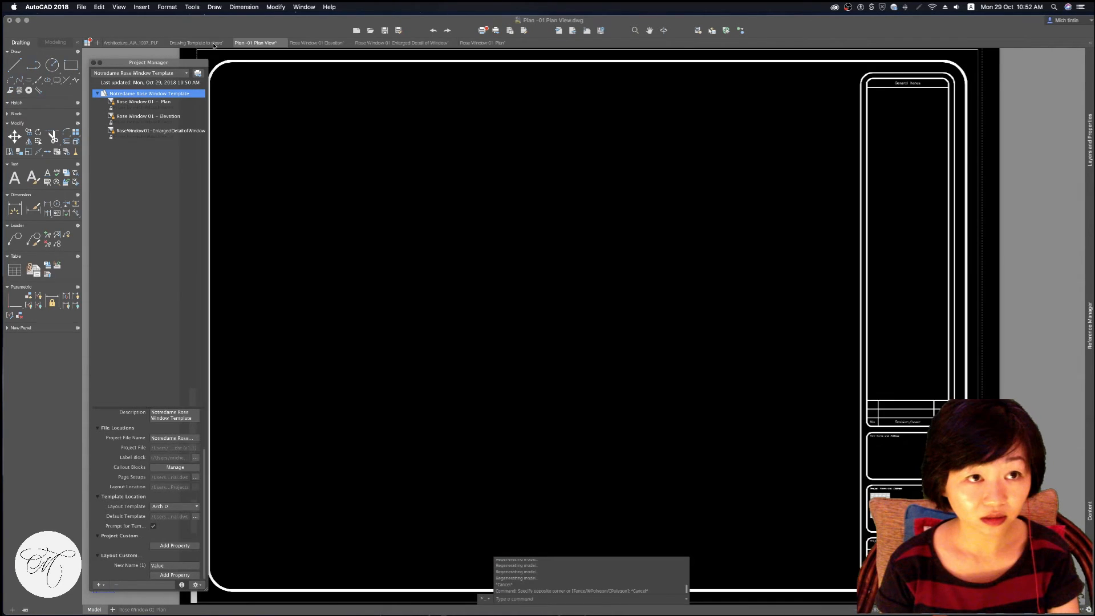
left_click(212, 43)
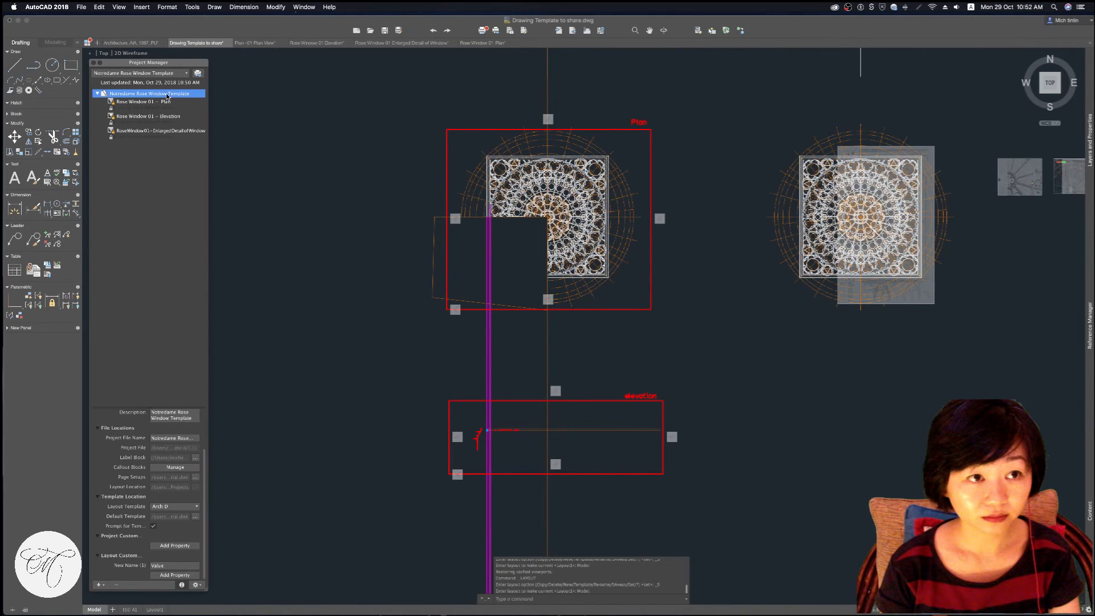
left_click(204, 43)
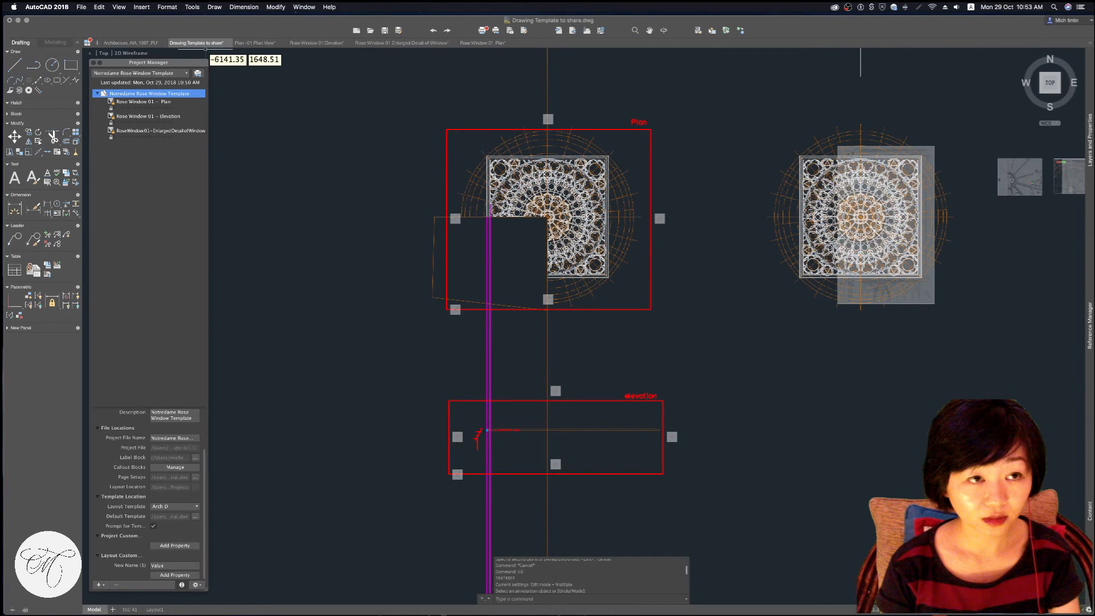
scroll(341, 221, "down", 8)
left_click(543, 117)
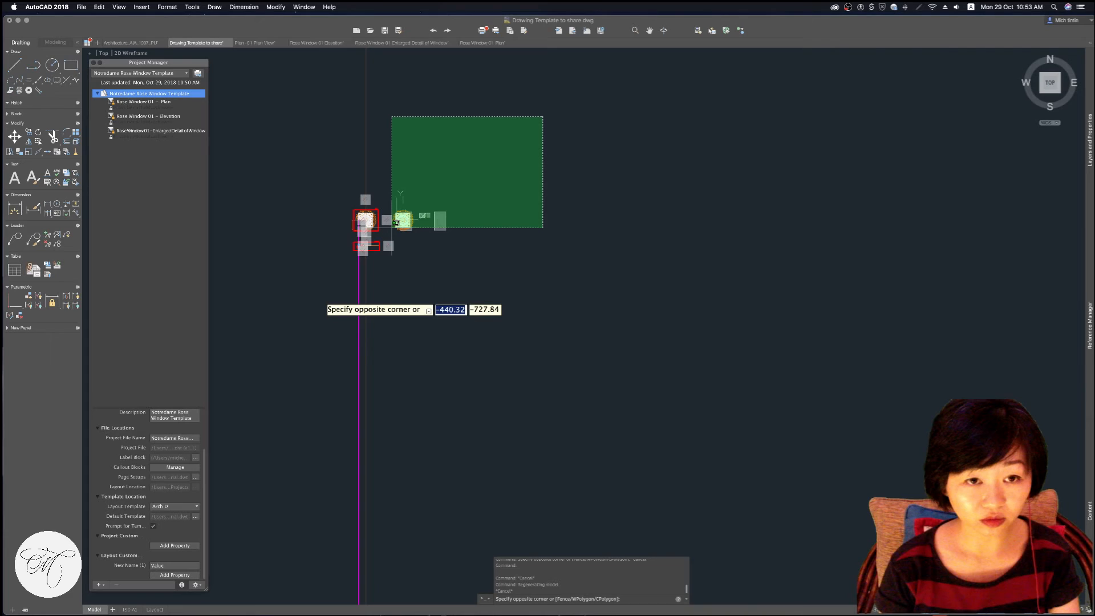
key("Escape")
key("Escape")
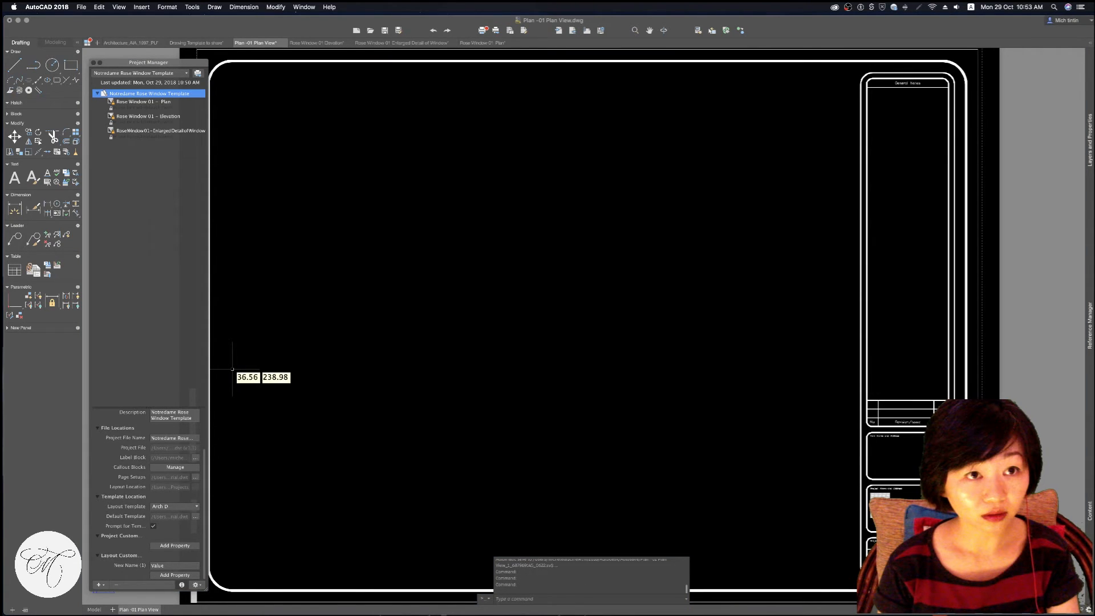
Try to attach an external reference in the model space of the Plan -01 Plan View drawing
key("Escape")
key("Escape")
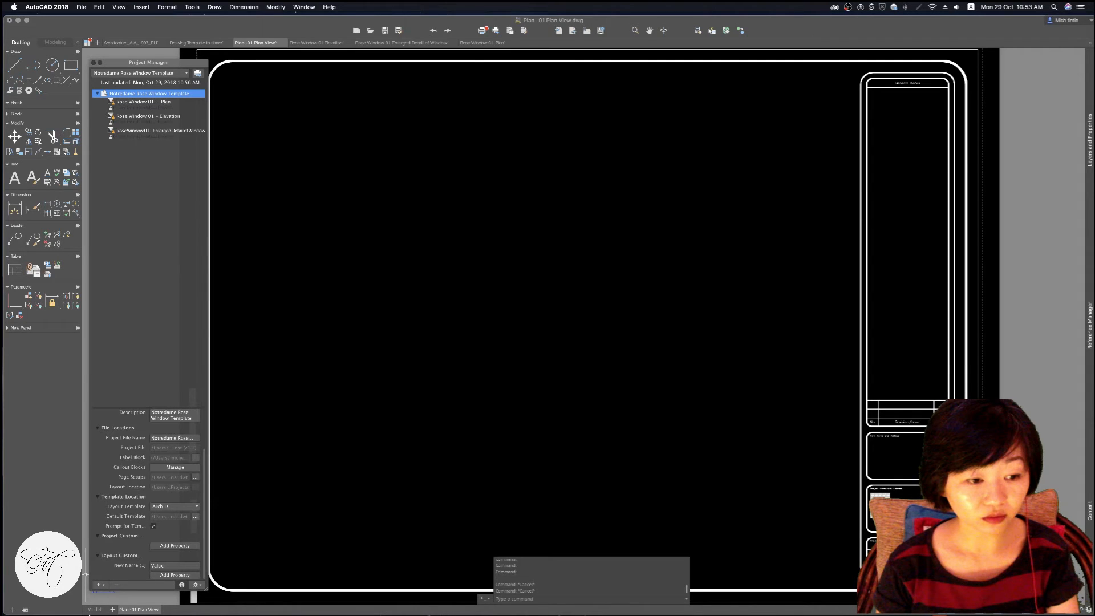
left_click(93, 609)
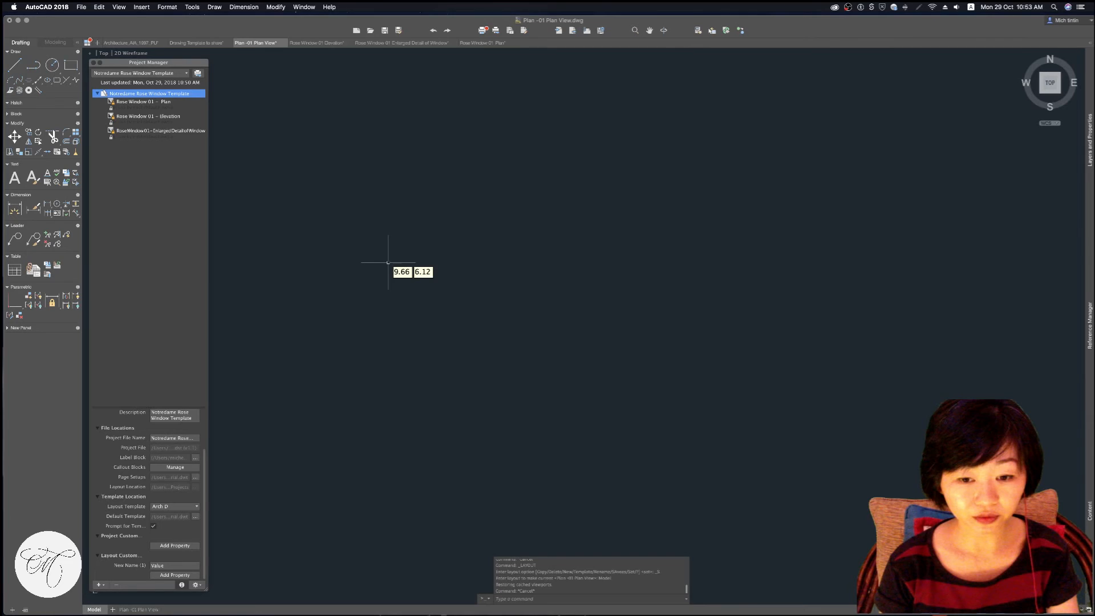
key("Escape")
key("Escape")
key("Escape")
key("Escape")
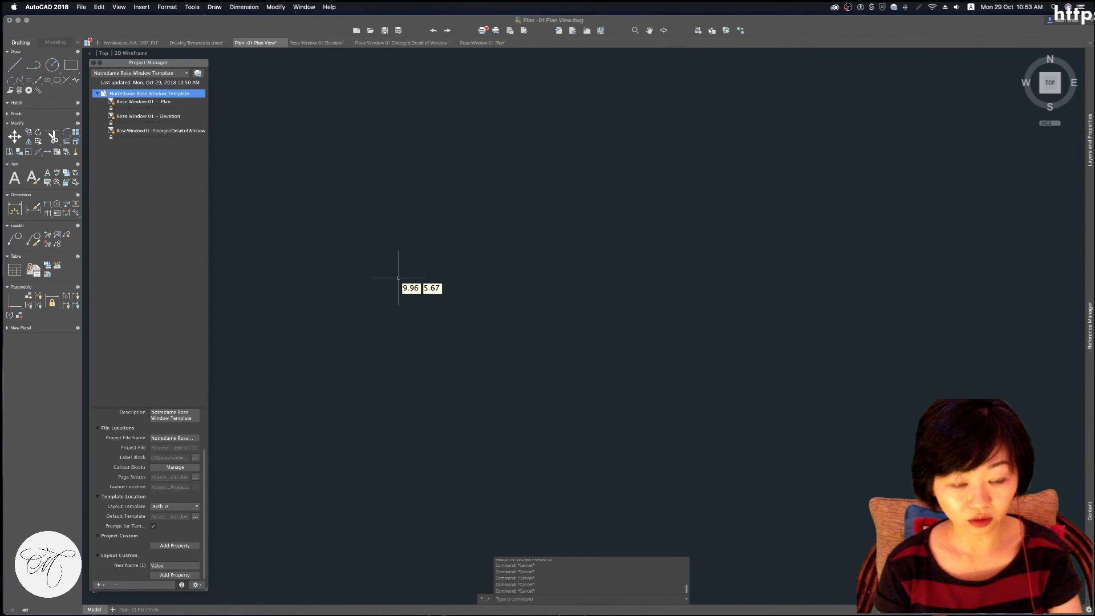
key("Escape")
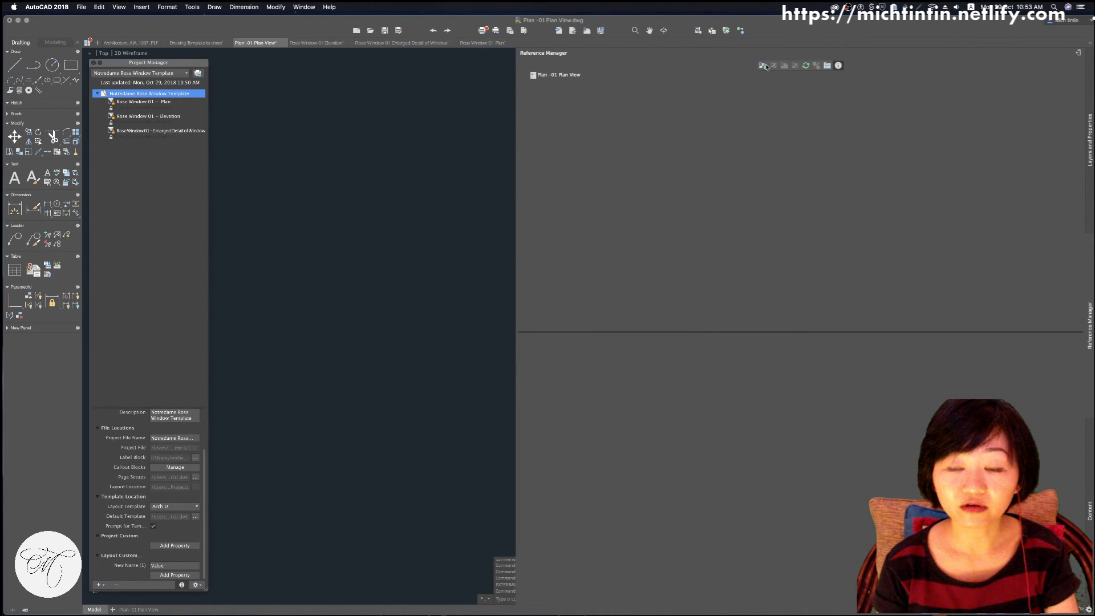
left_click(764, 65)
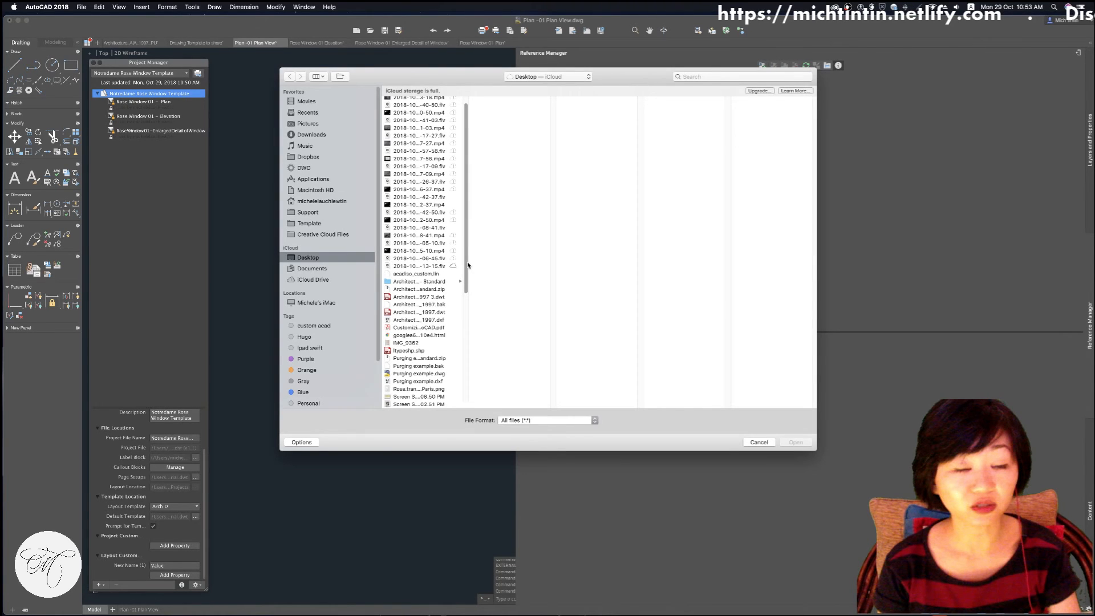
key("Escape")
Save a copy of the Drawing Template to share drawing in the 1_DWG folder as "Rose Window Darft"
left_click(211, 43)
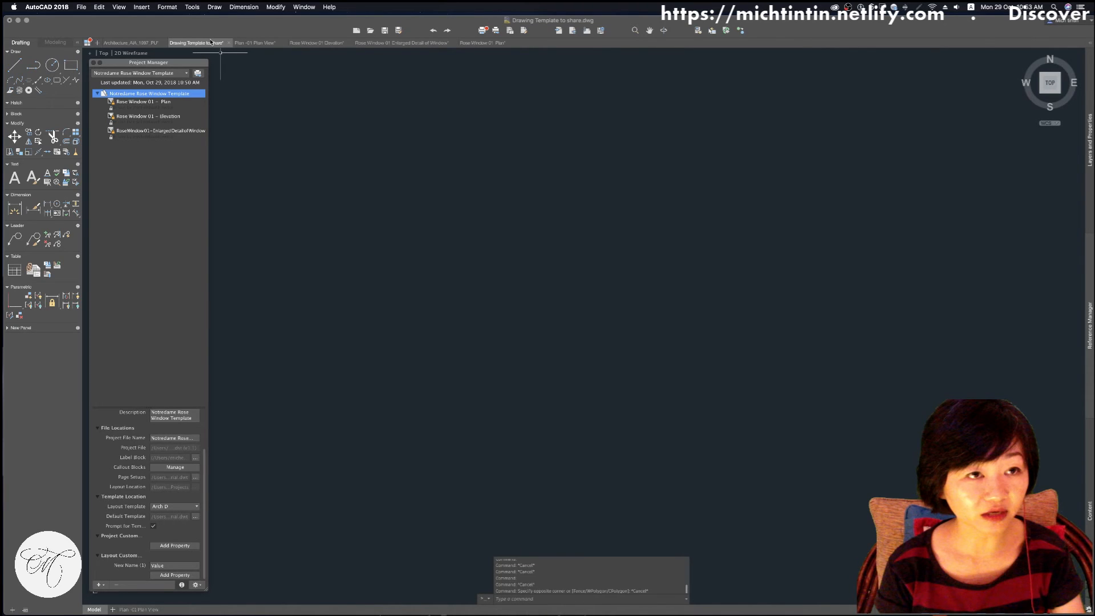
key("super+shift+s")
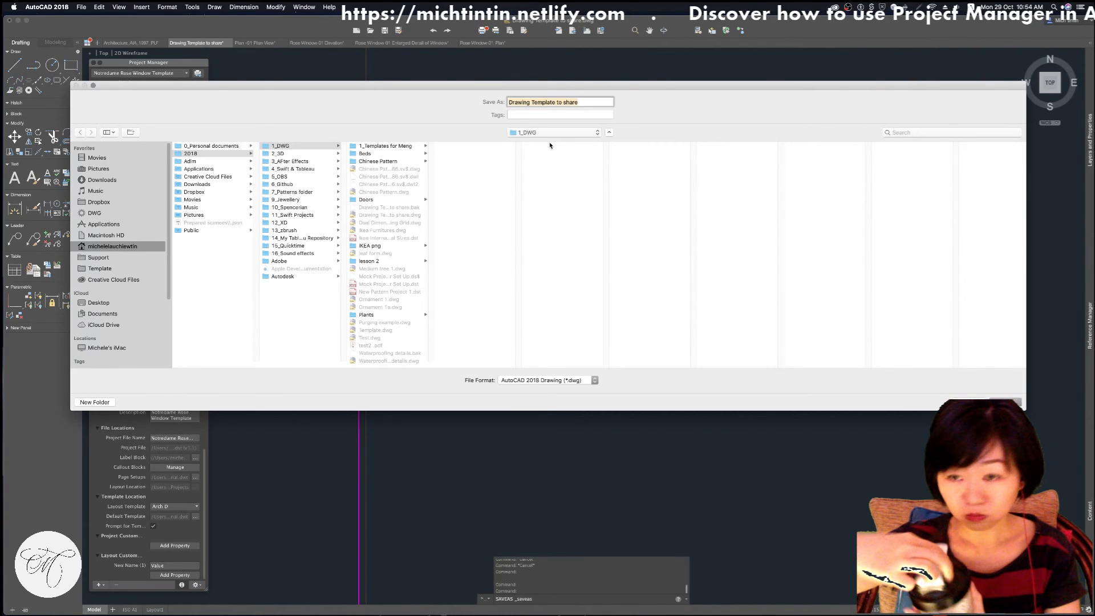
type("Rose ")
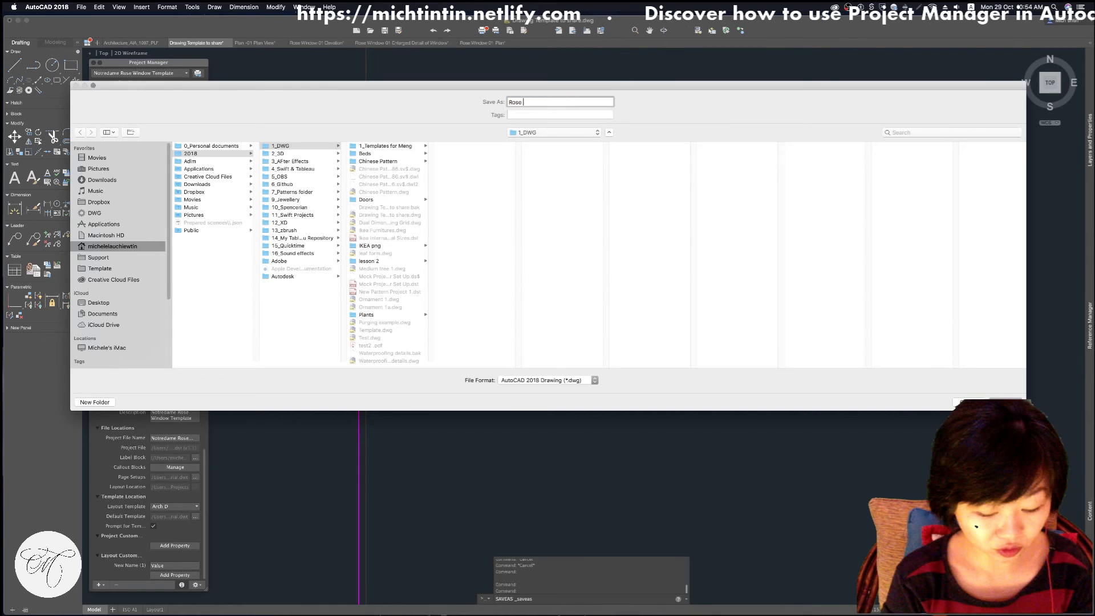
type("Window Dar")
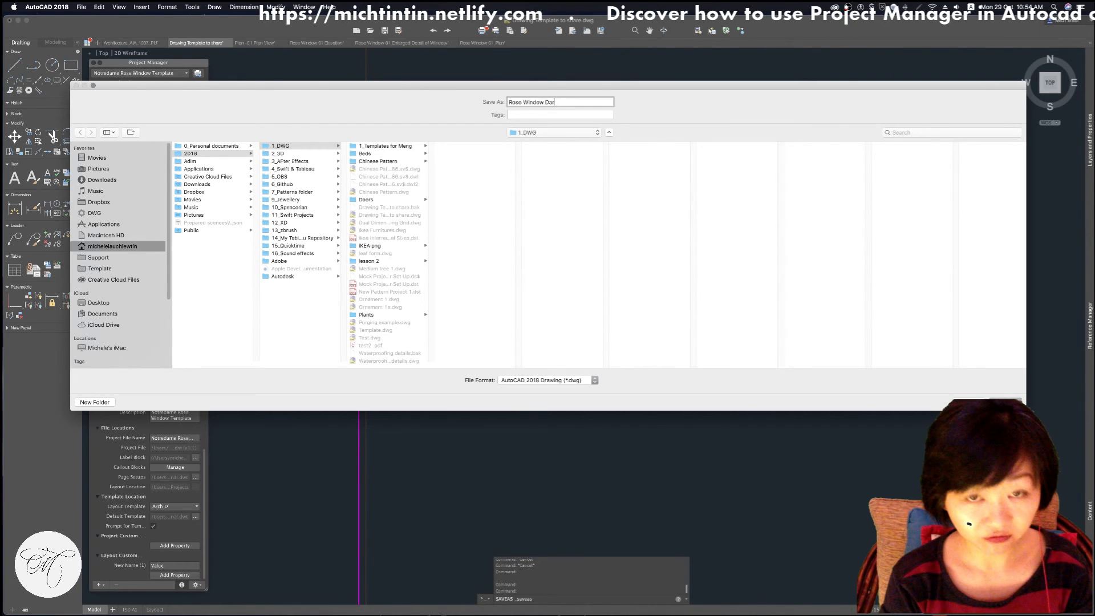
type("ft")
key("Return")
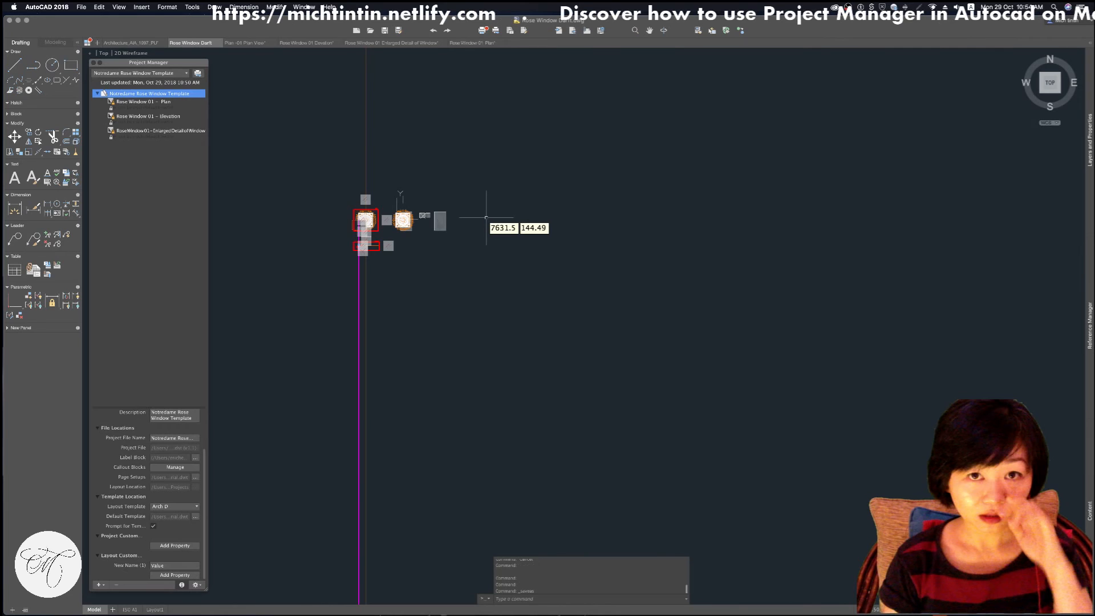
key("Escape")
key("Escape")
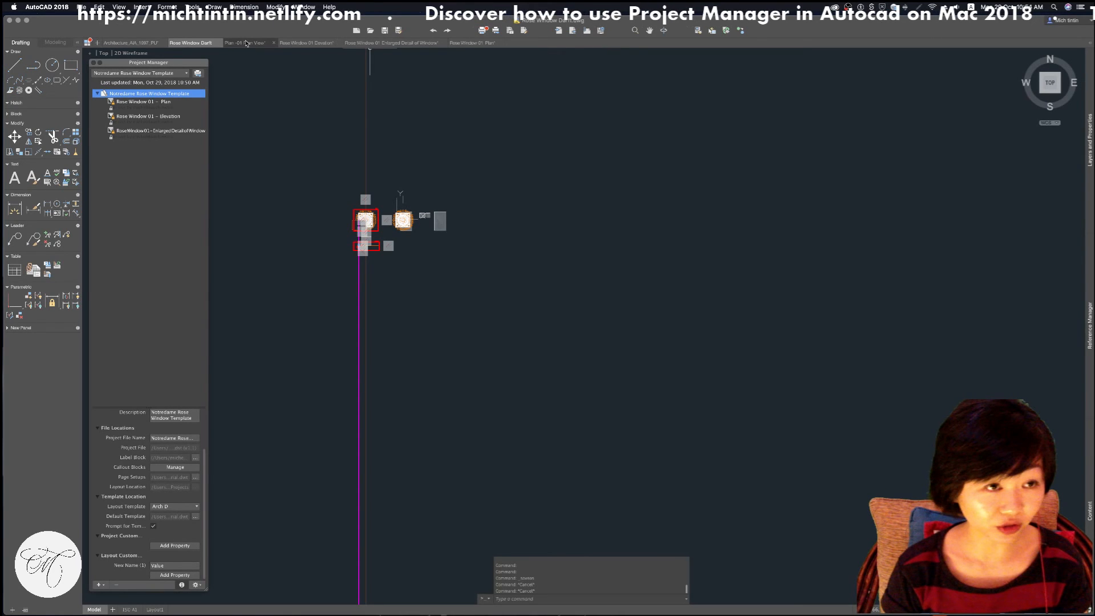
Open the Rose Window 01 - Plan drawing's model space and start attaching an external reference
left_click(160, 101)
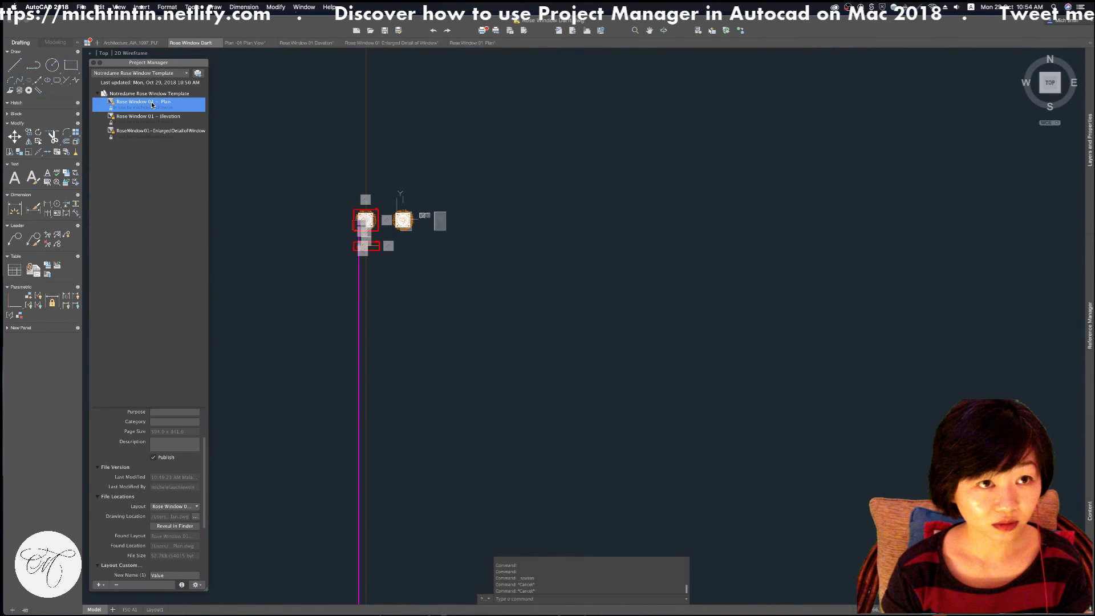
double_click(152, 105)
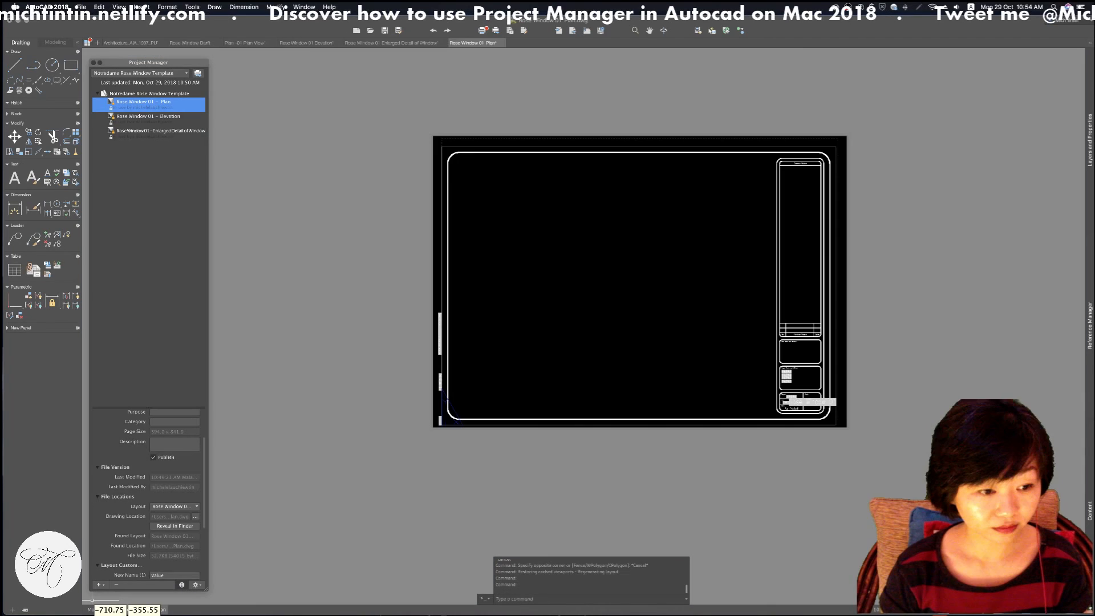
left_click(94, 609)
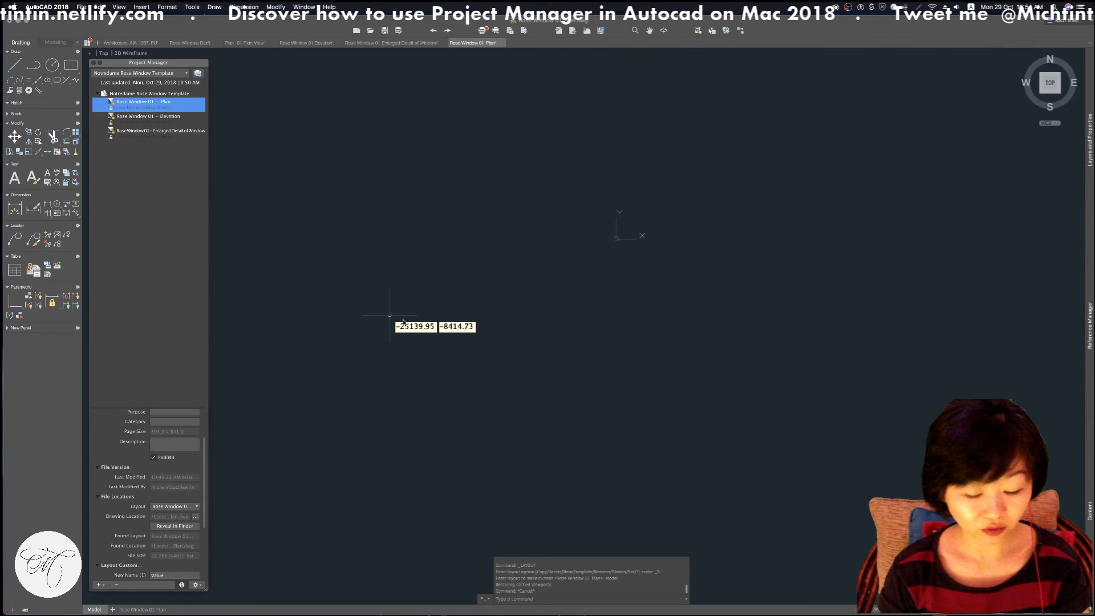
left_click(1090, 325)
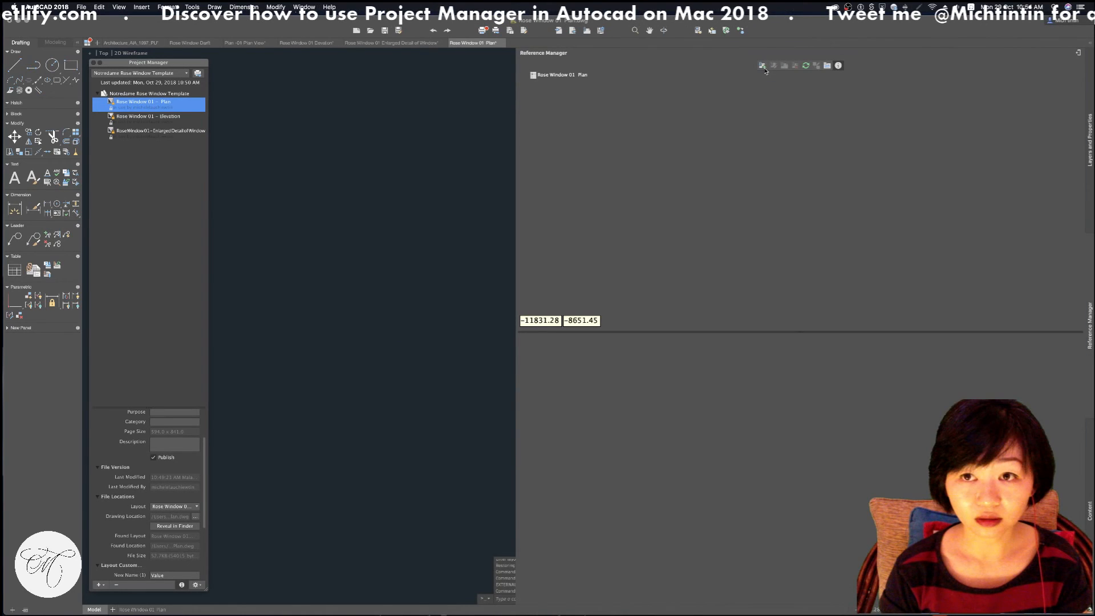
left_click(763, 67)
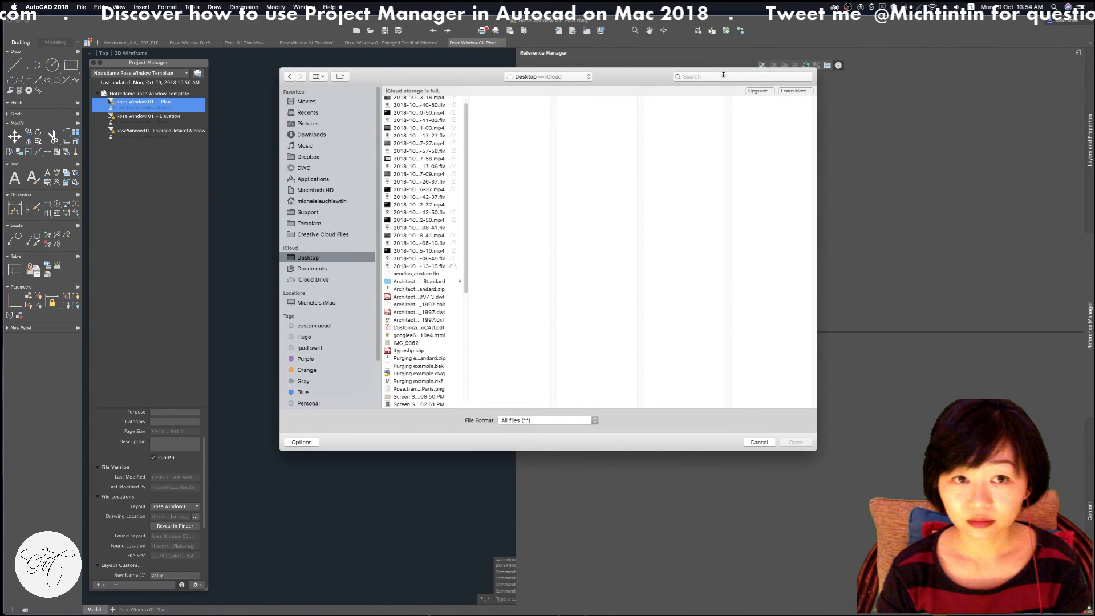
Locate Rose Window Darft.dwg in the 2018 > 1_DWG folder and correct its file name to "Rose Window Draft.dwg"
left_click(336, 201)
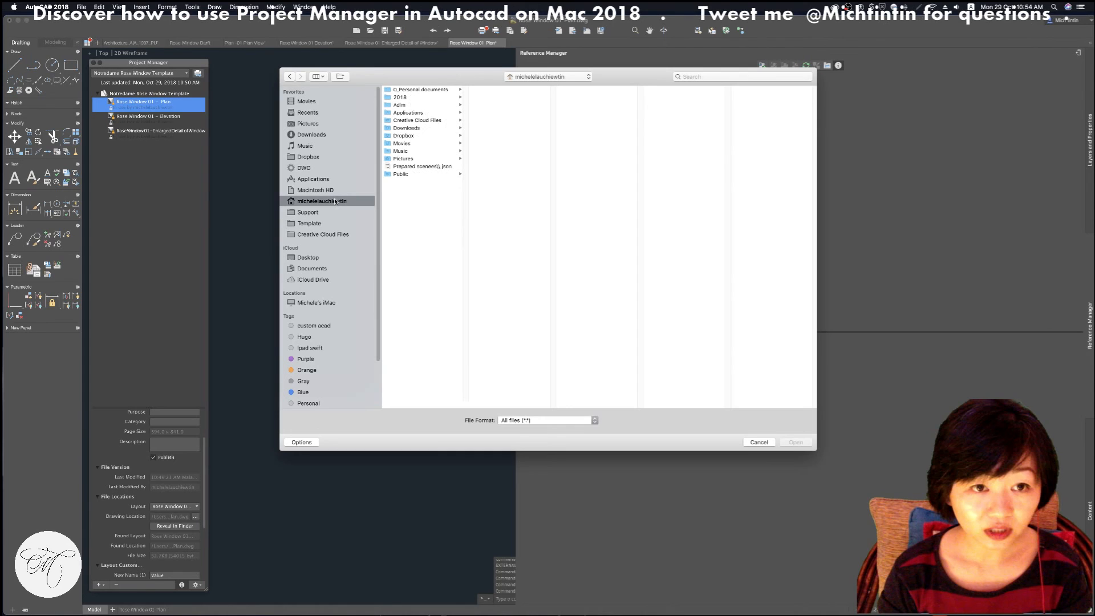
left_click(400, 97)
left_click(489, 90)
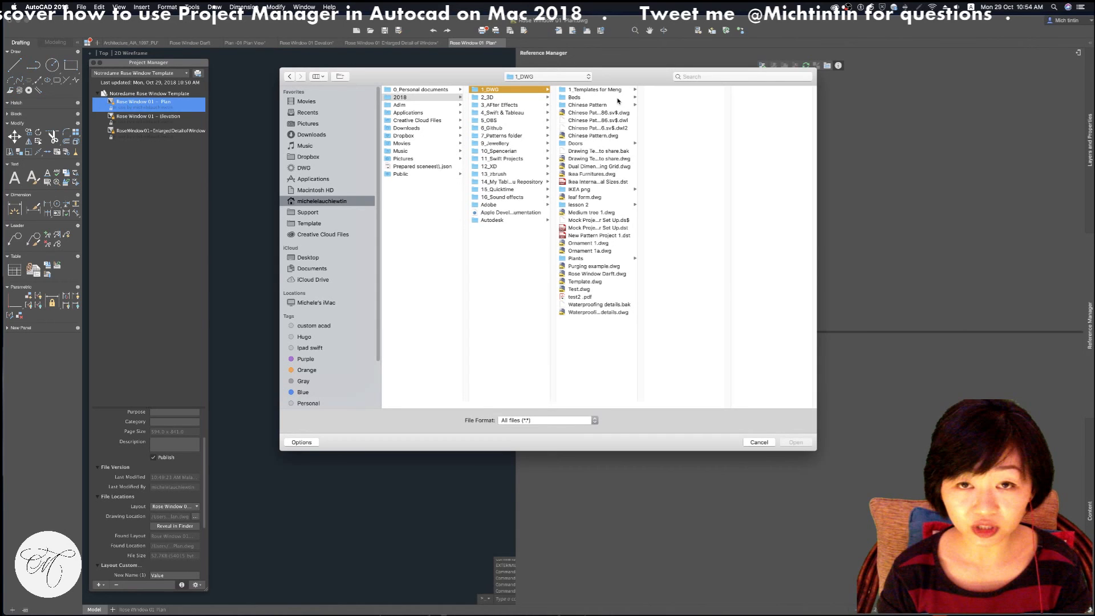
left_click(597, 274)
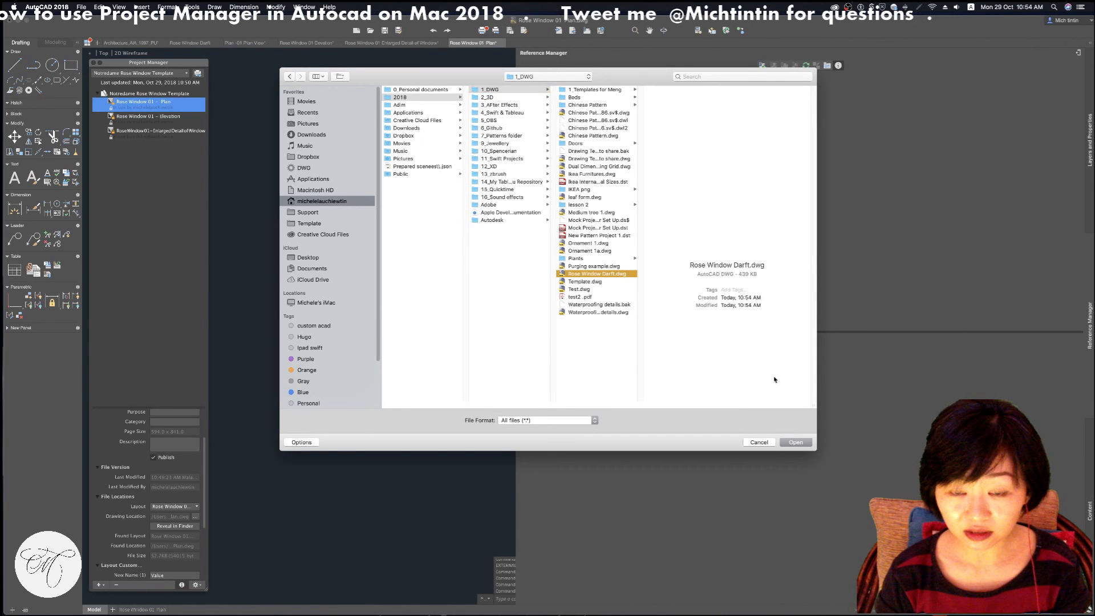
left_click(612, 273)
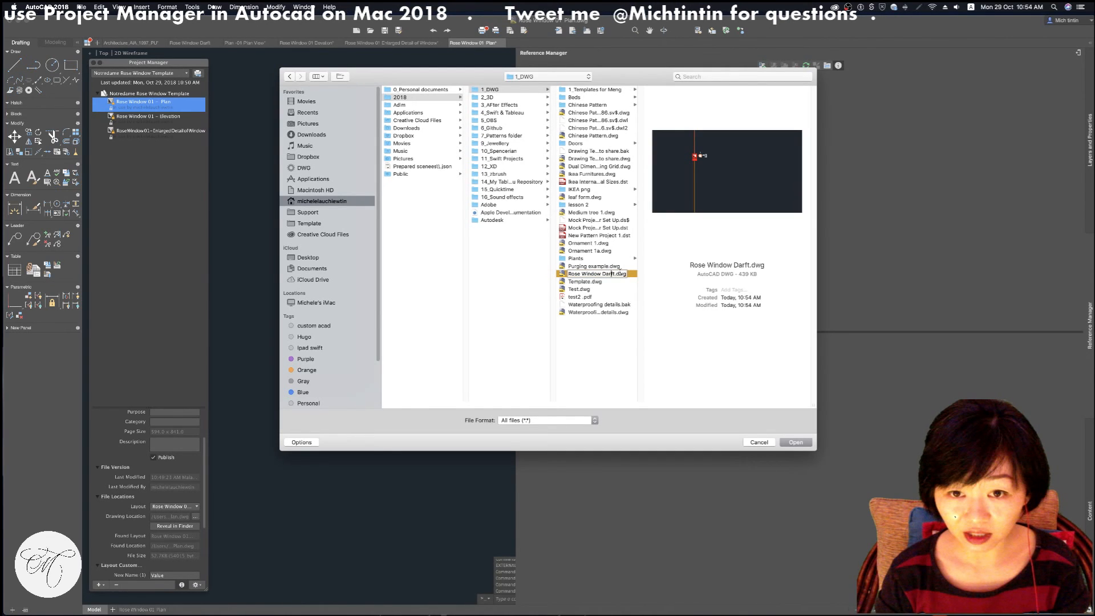
key("BackSpace")
key("BackSpace")
type("ra")
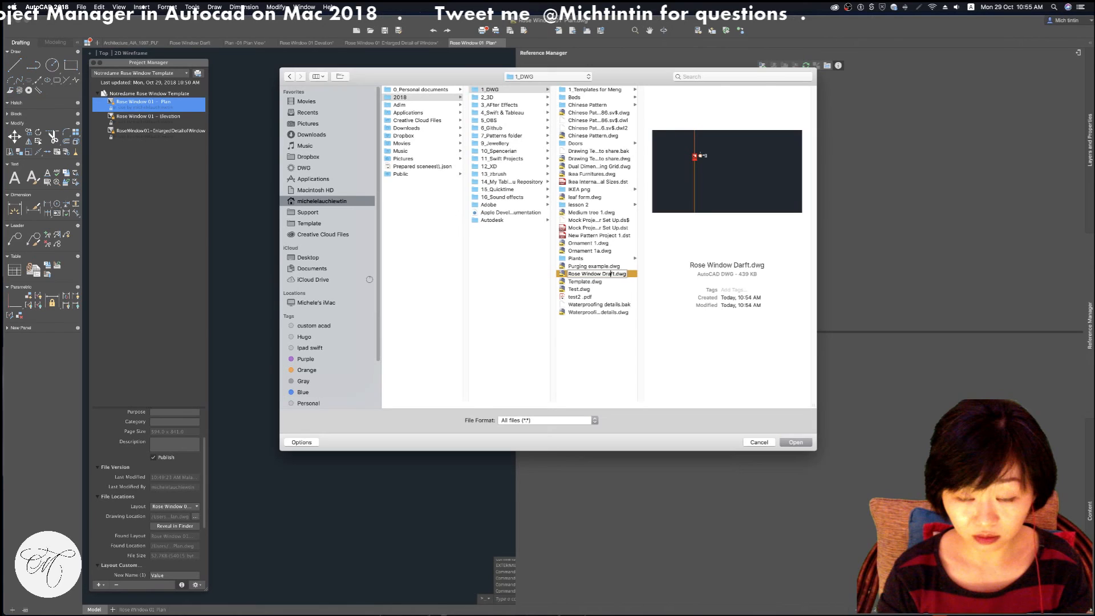
key("Return")
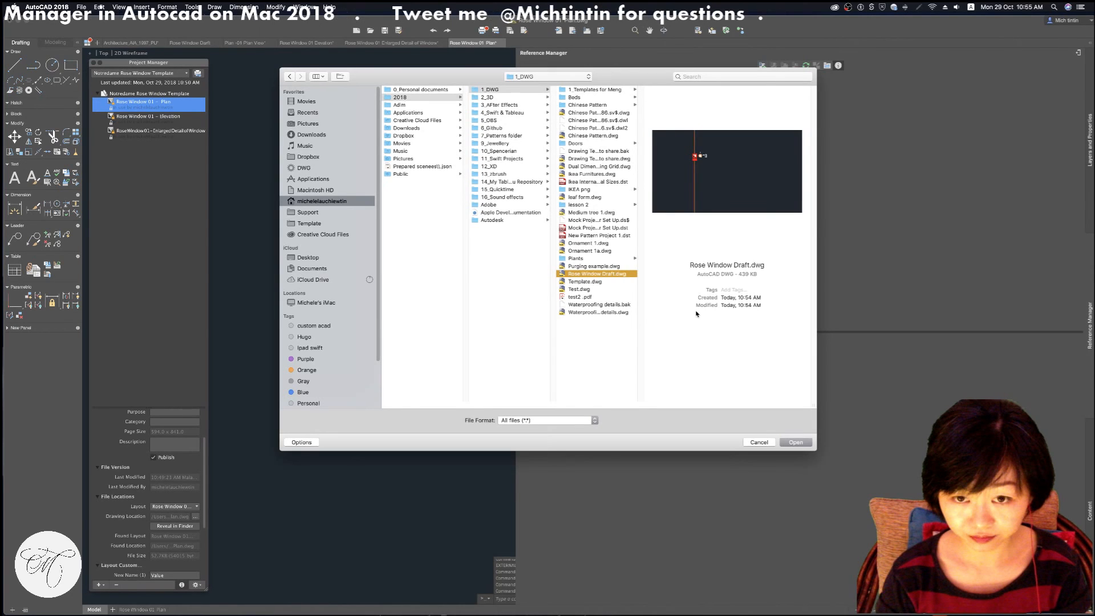
Attach Rose Window Draft as an external reference at insertion point 0,0,0 instead of specifying the point on-screen
left_click(796, 443)
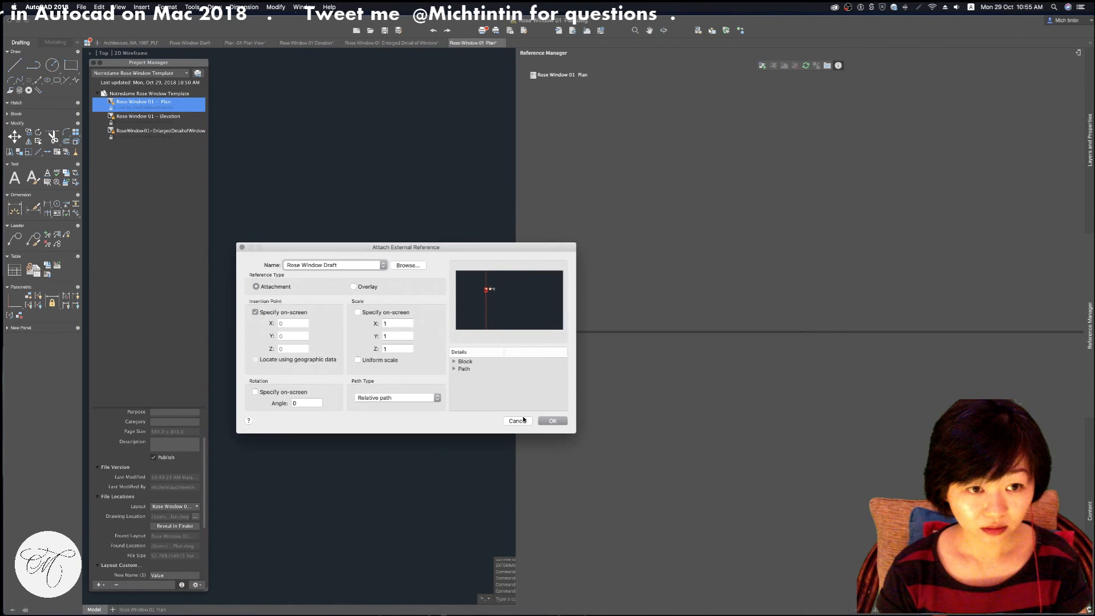
left_click(255, 312)
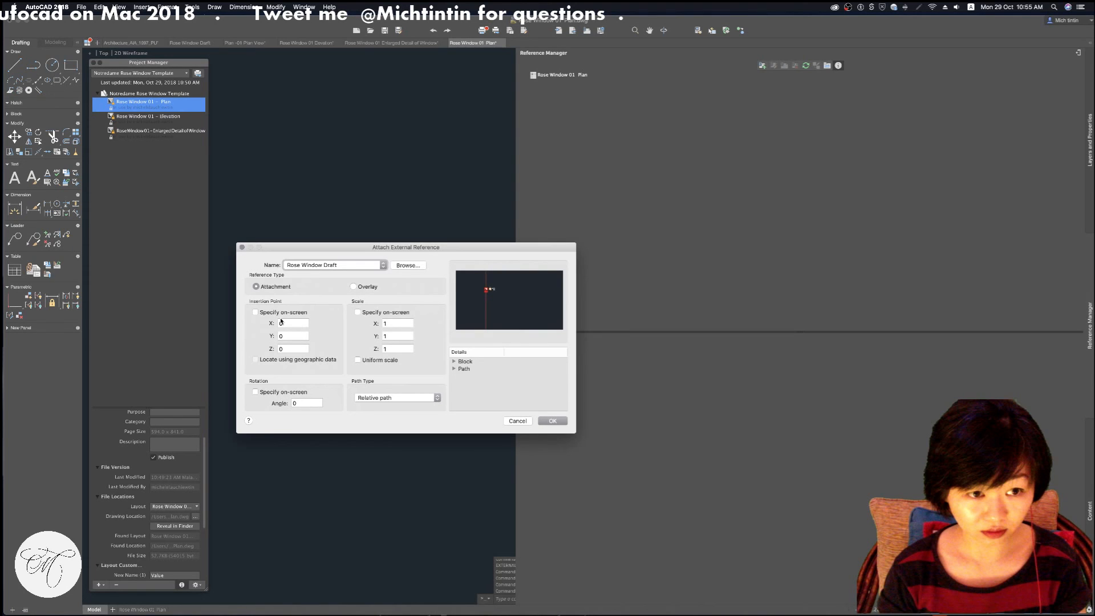
key("Tab")
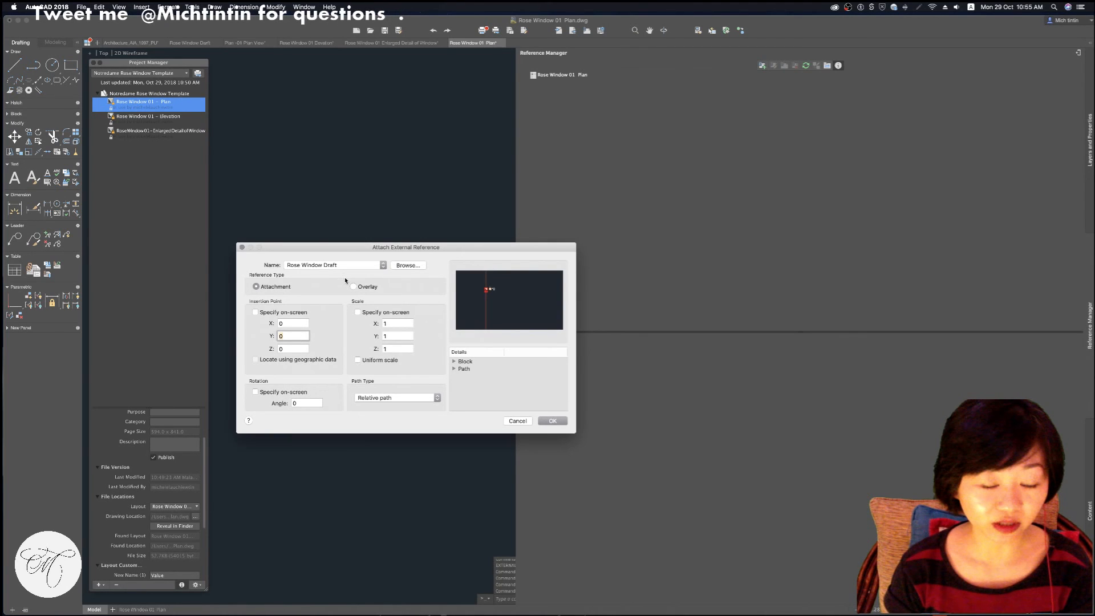
key("shift+Tab")
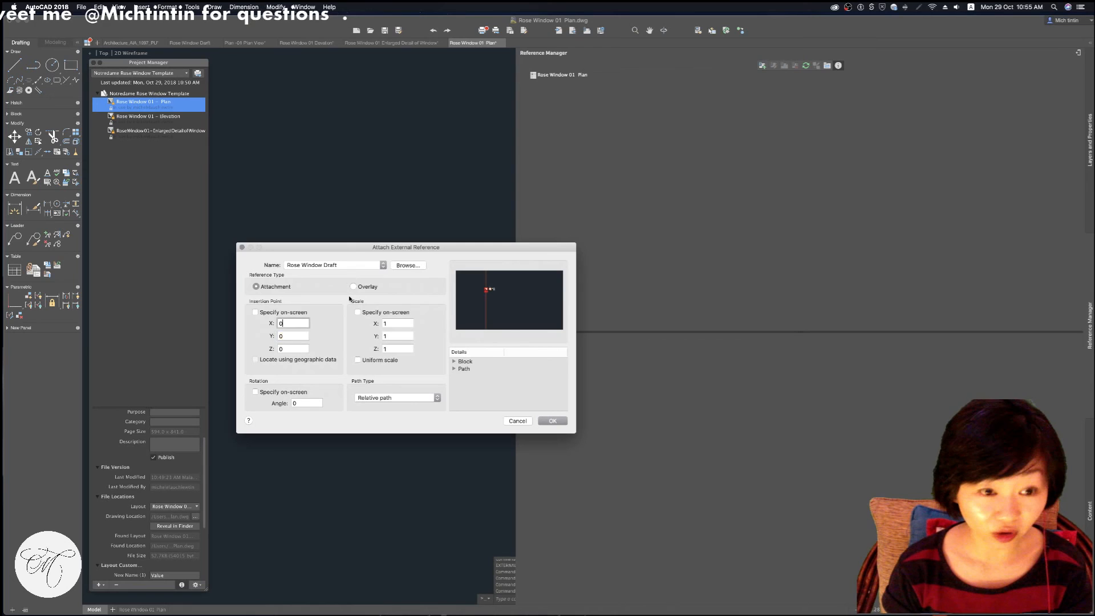
key("Tab")
key("Tab")
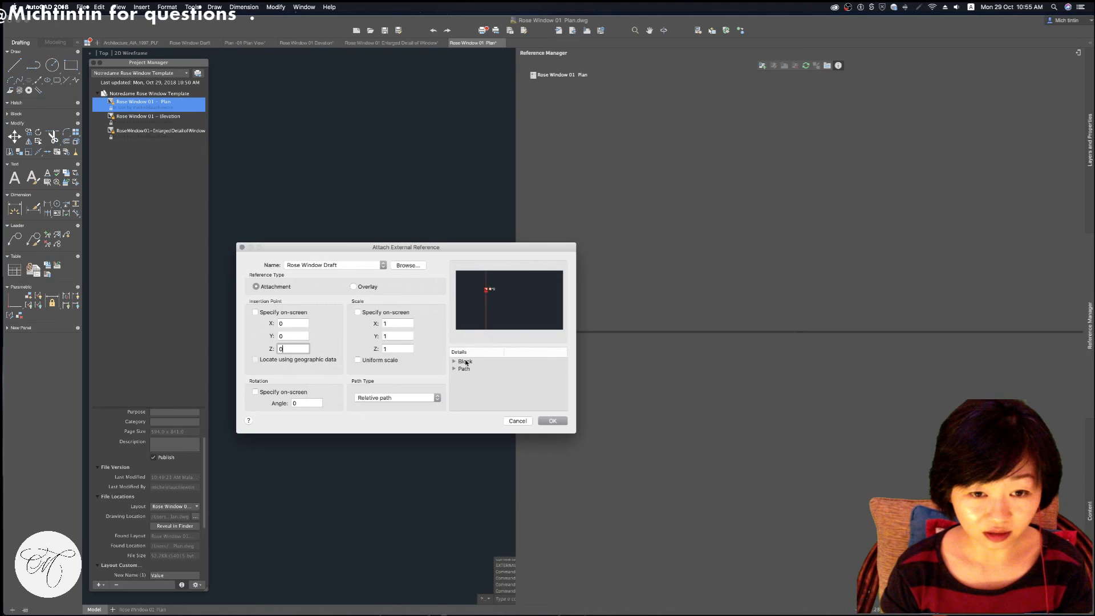
left_click(551, 421)
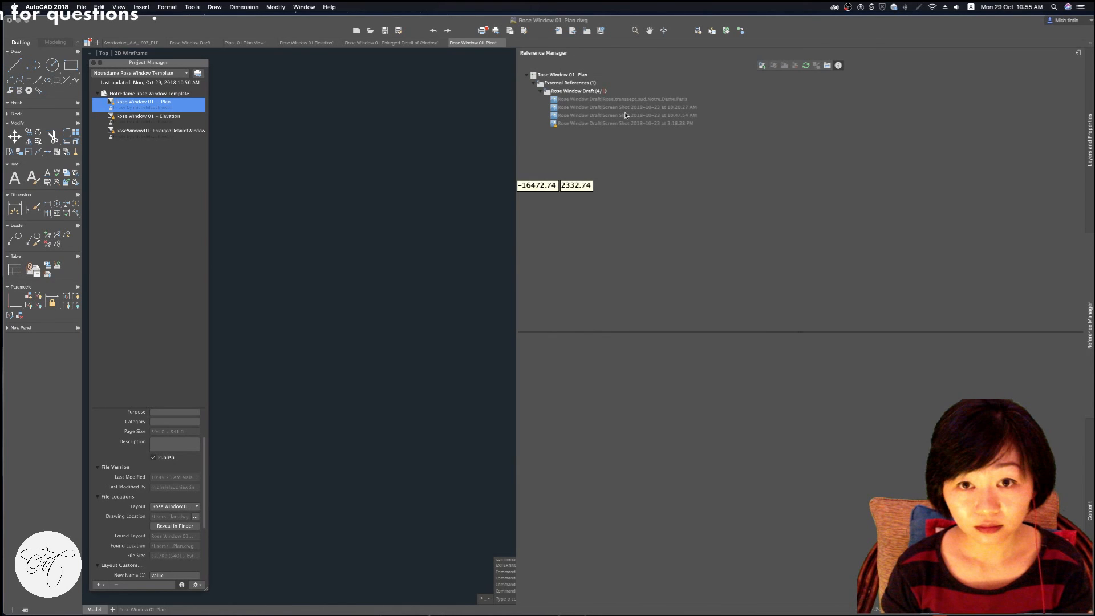
Examine the details of the last screenshot image nested under Rose Window Draft and the attached geometry in model space
left_click(625, 123)
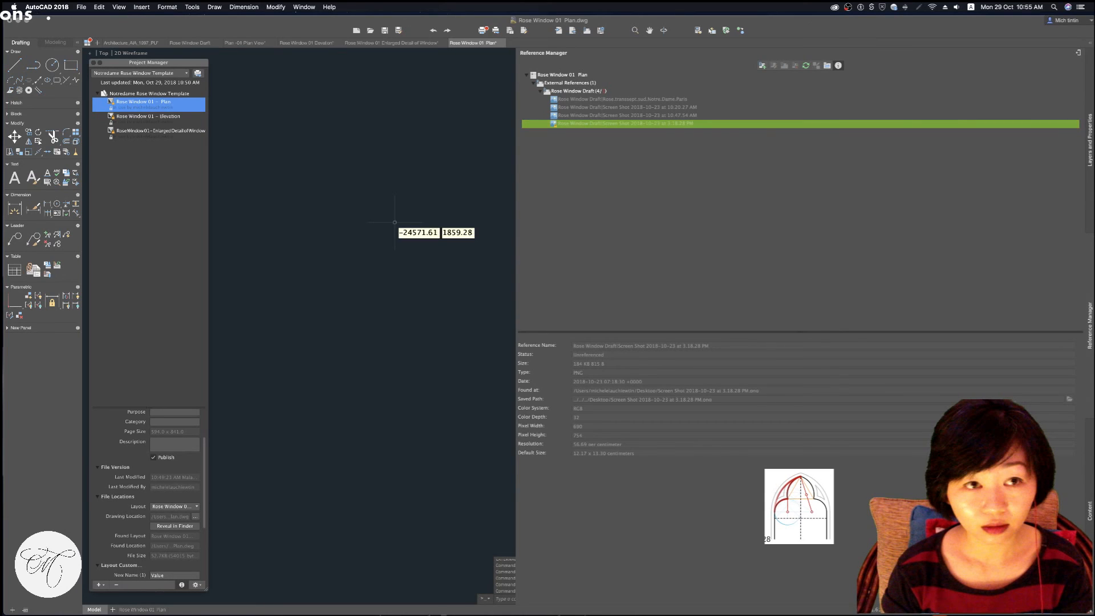
key("Escape")
type("z")
key("Return")
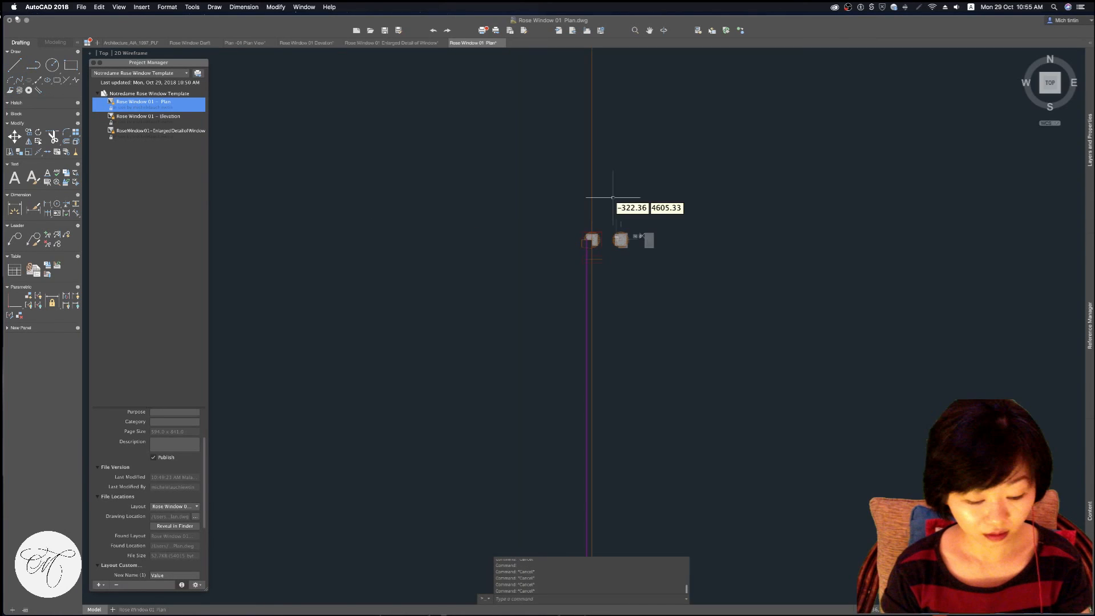